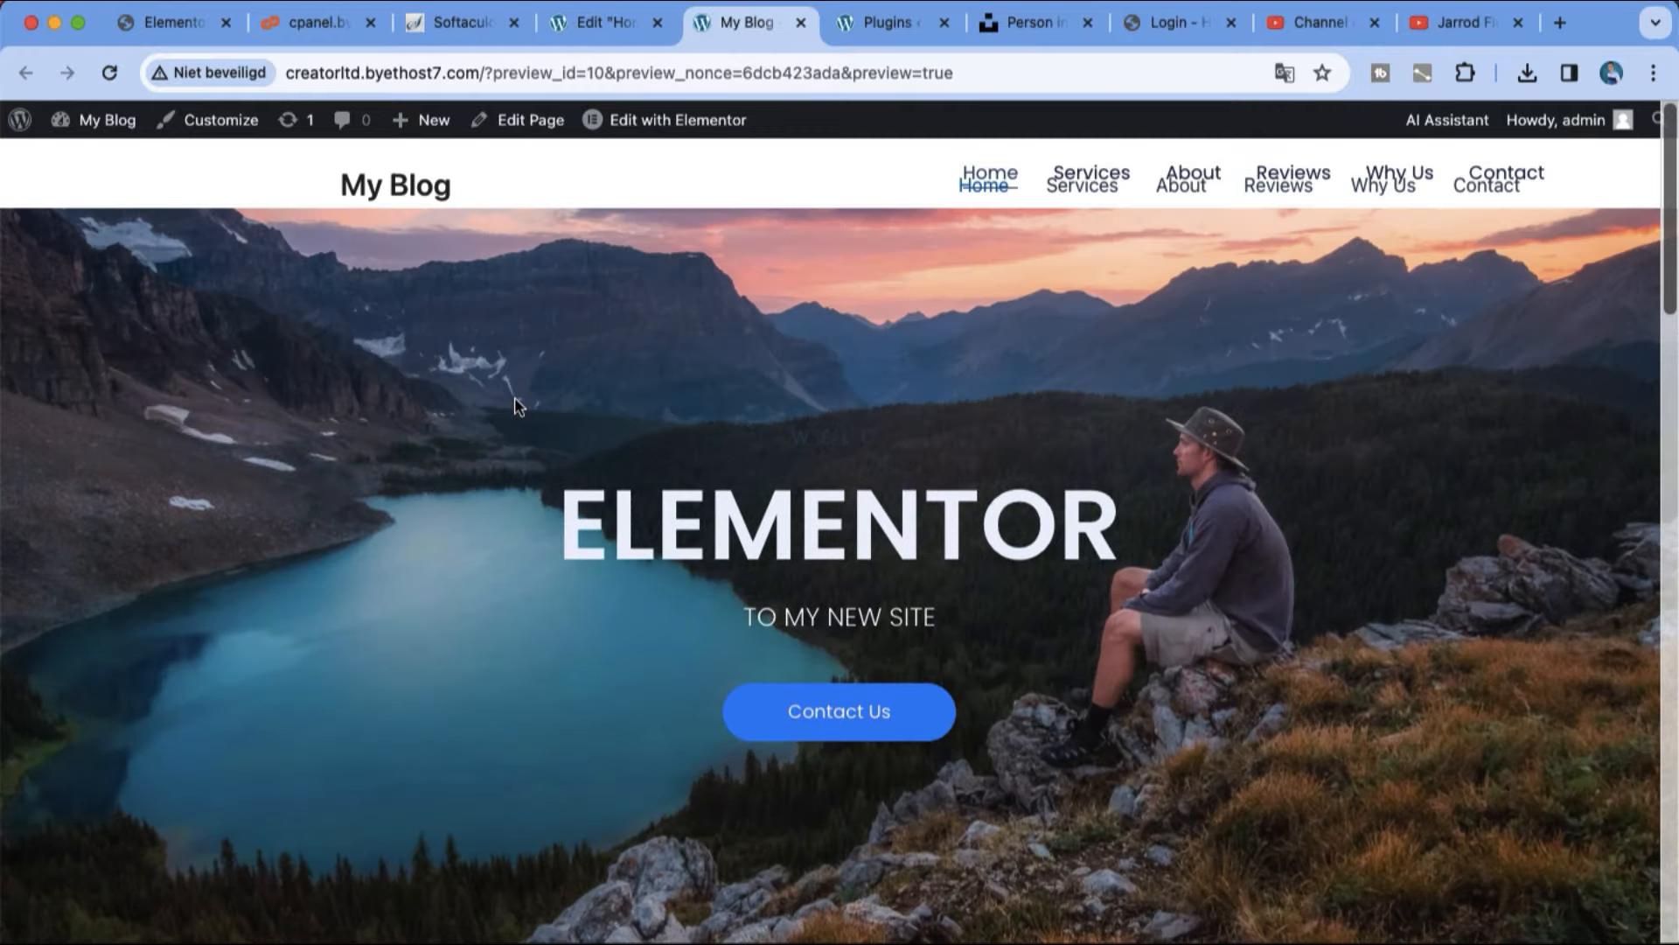
Step: Preview the finished one-page Elementor site and go to its Services section
scroll(1235, 322, up, 1)
scroll(1235, 322, down, 1)
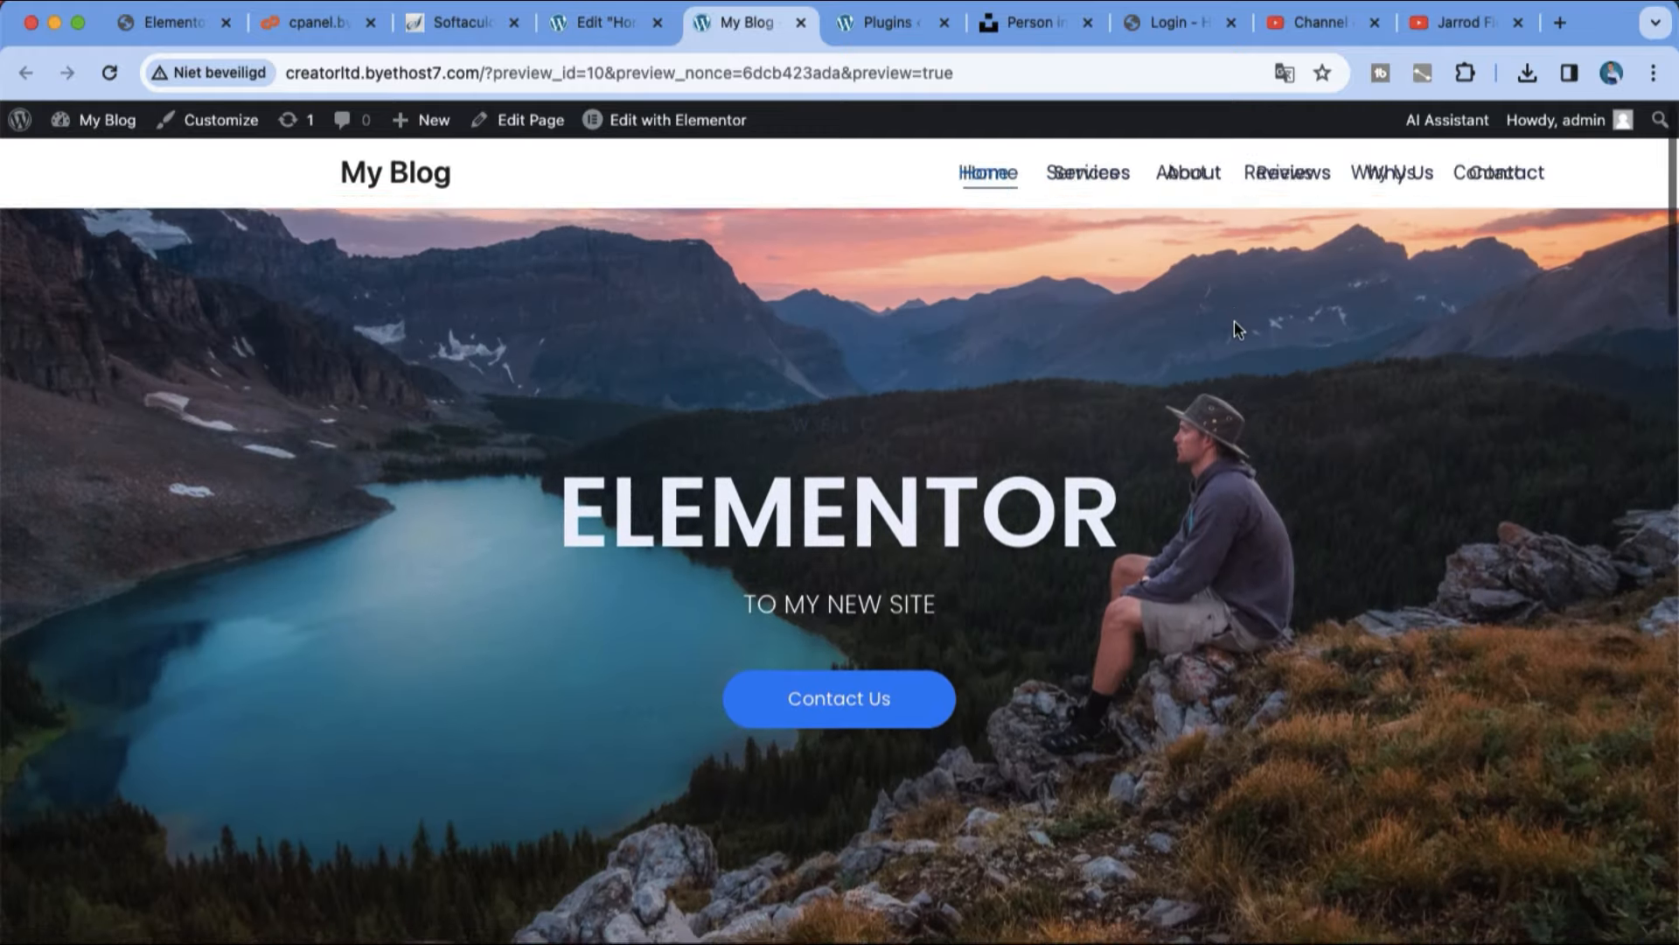
click(1132, 179)
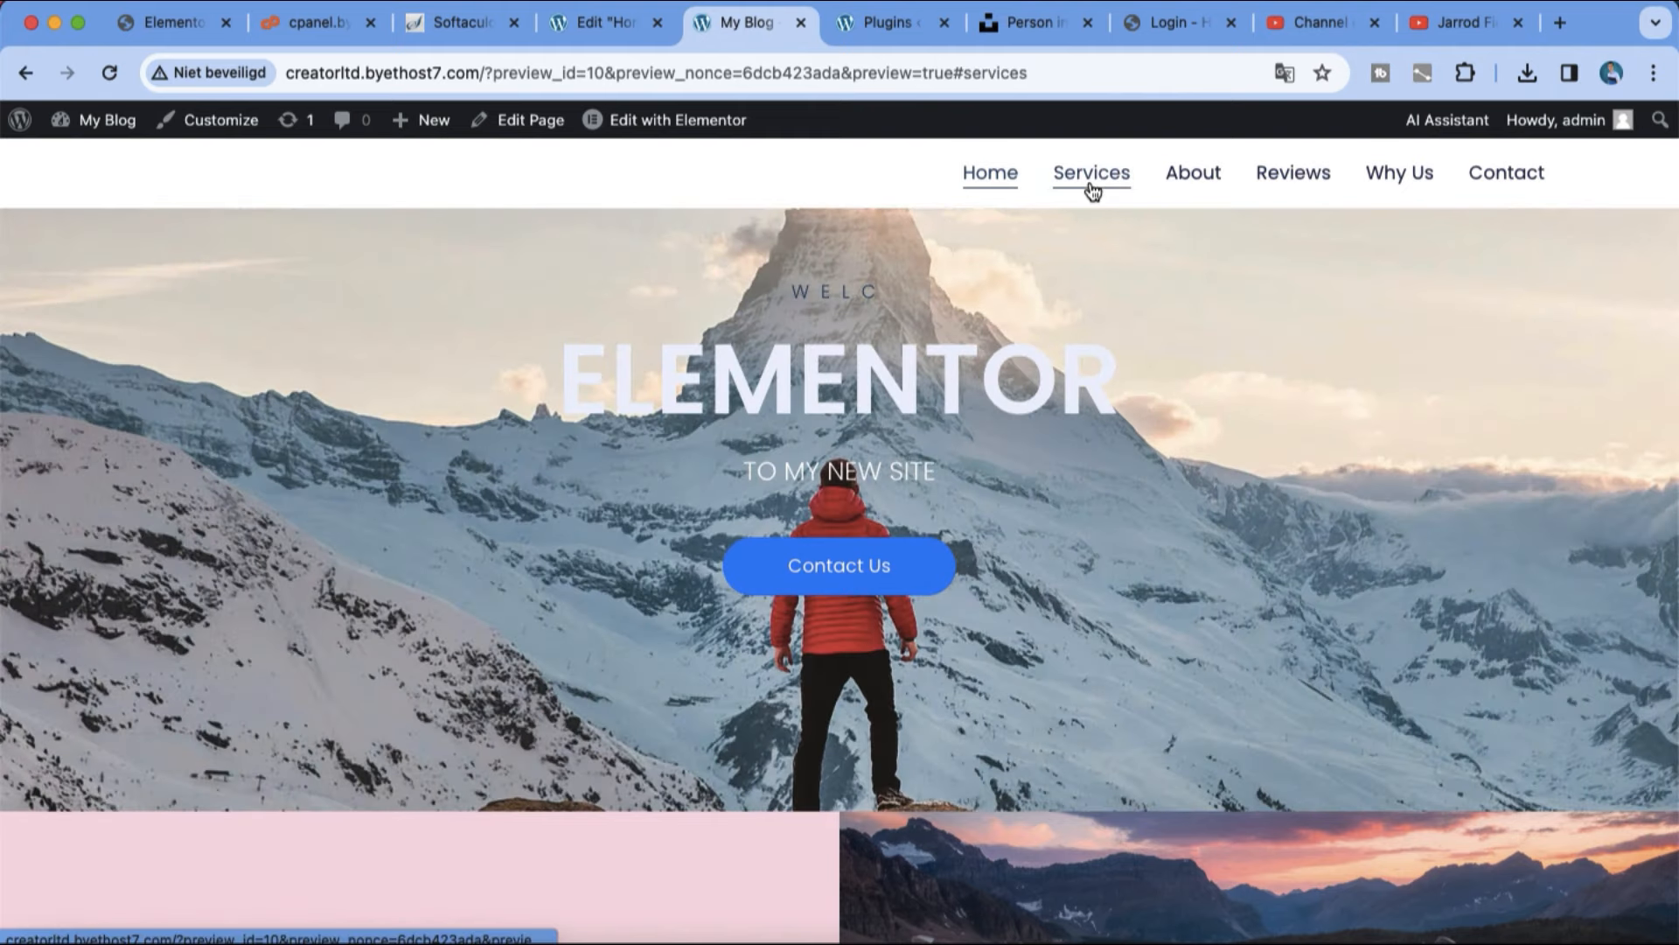
scroll(933, 385, up, 2)
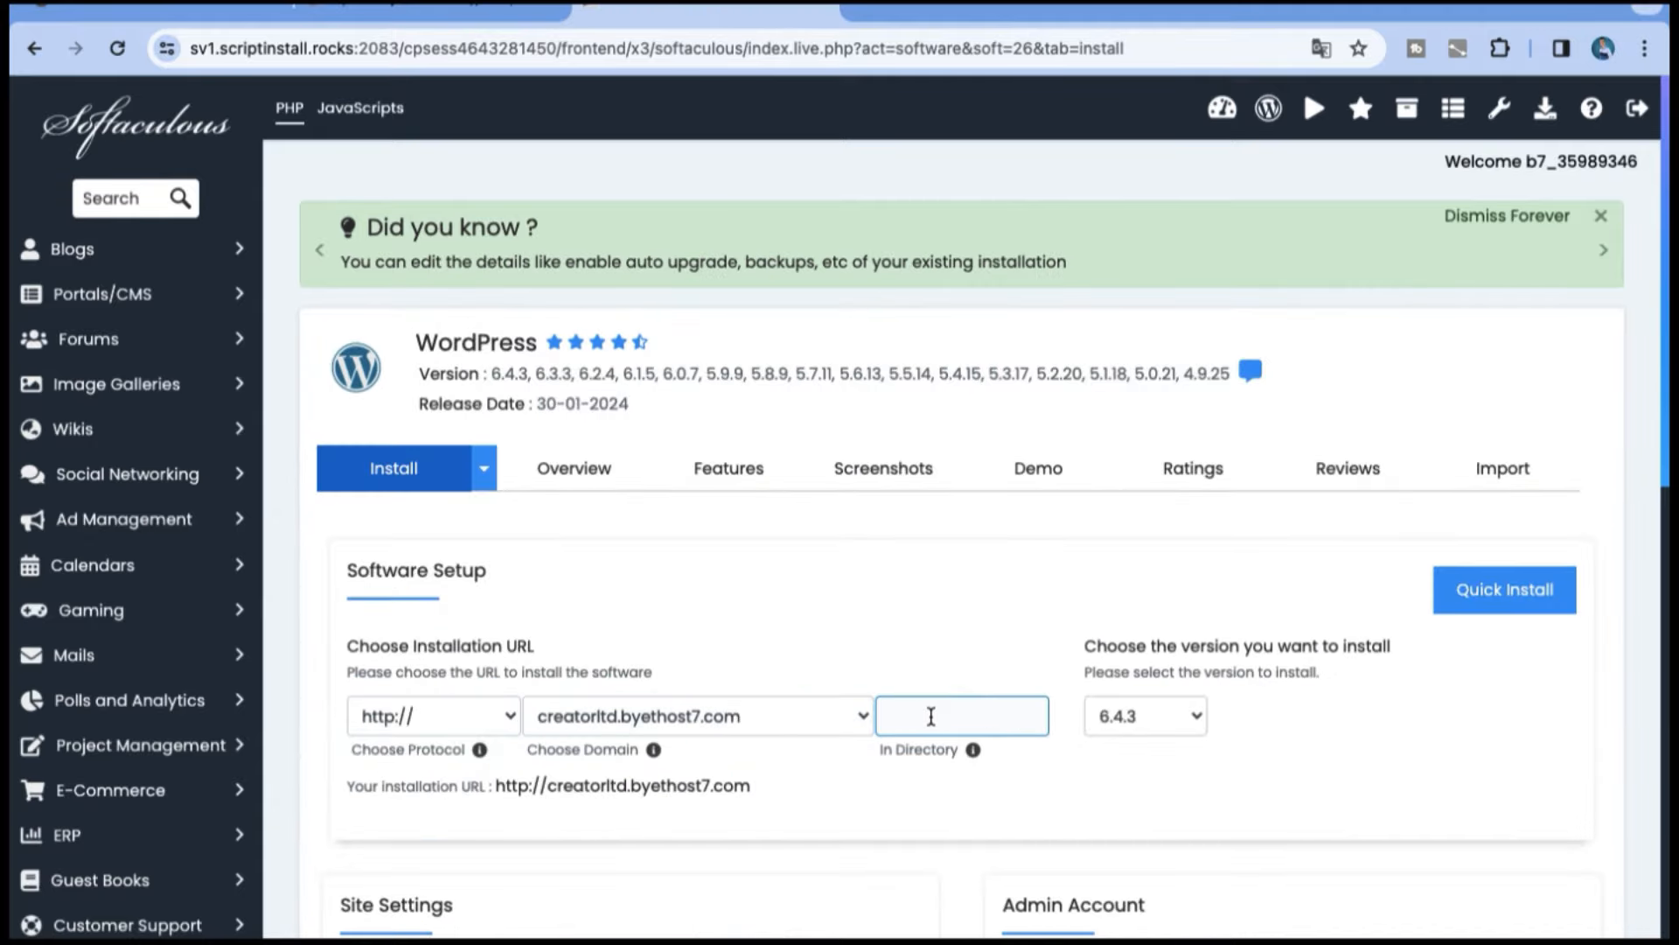
Step: Set the WordPress installation directory to "elementor" under creatorltd.byethost7.com
click(930, 716)
text(eleem)
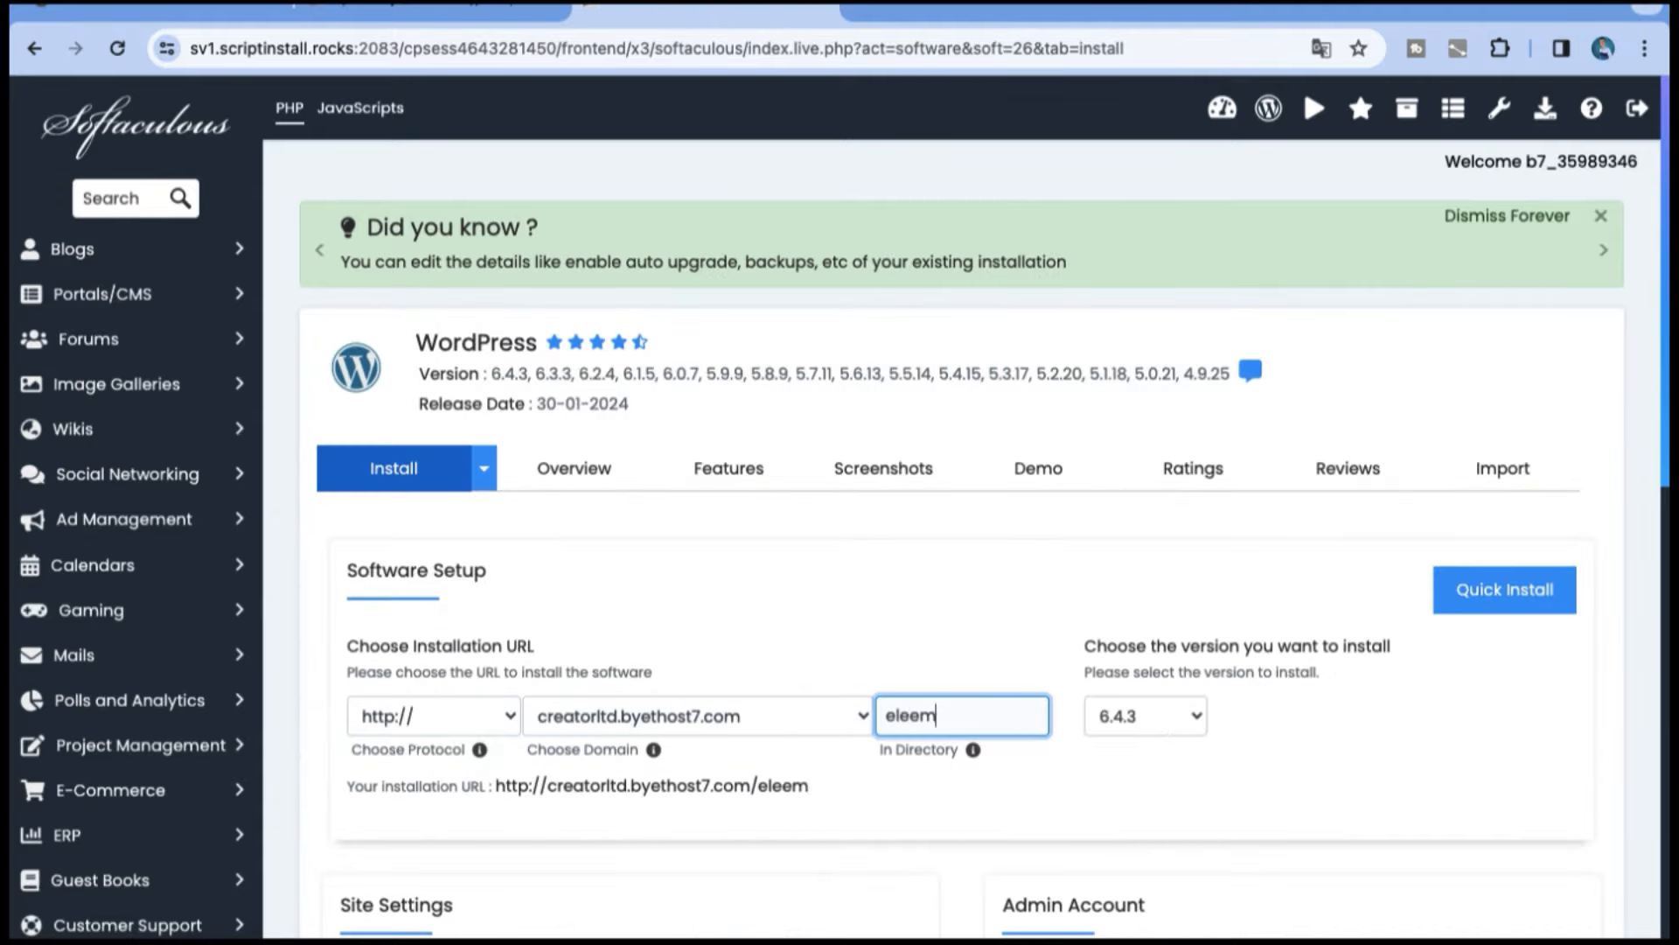
key(BackSpace)
key(BackSpace)
text(mentor)
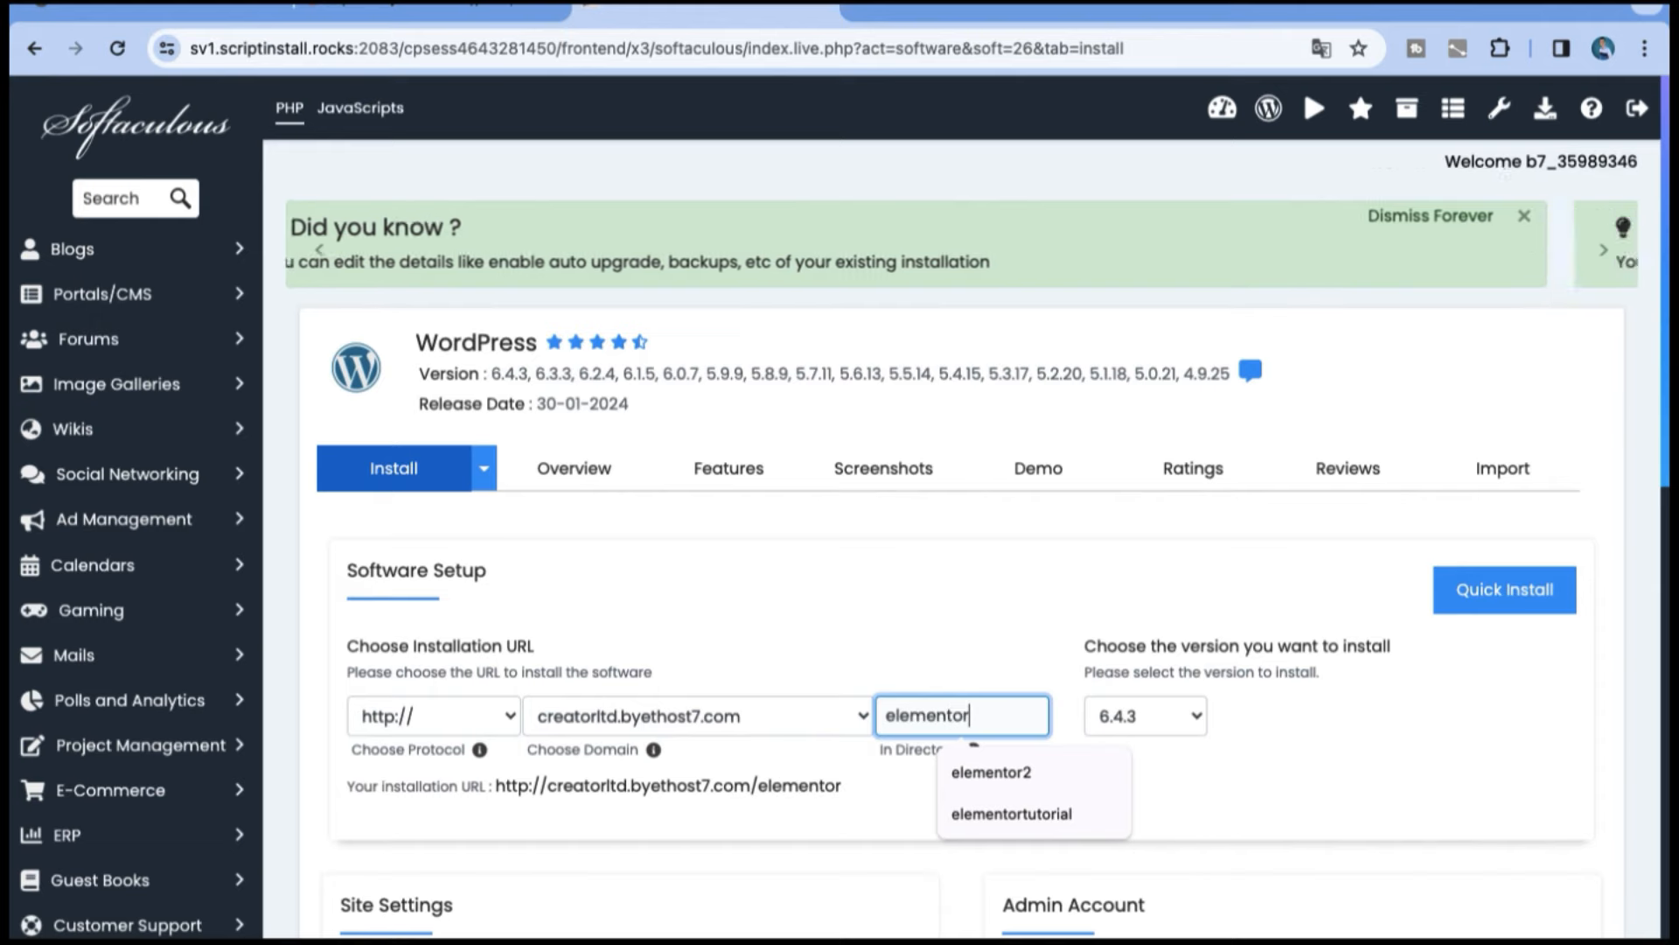
scroll(1399, 682, down, 3)
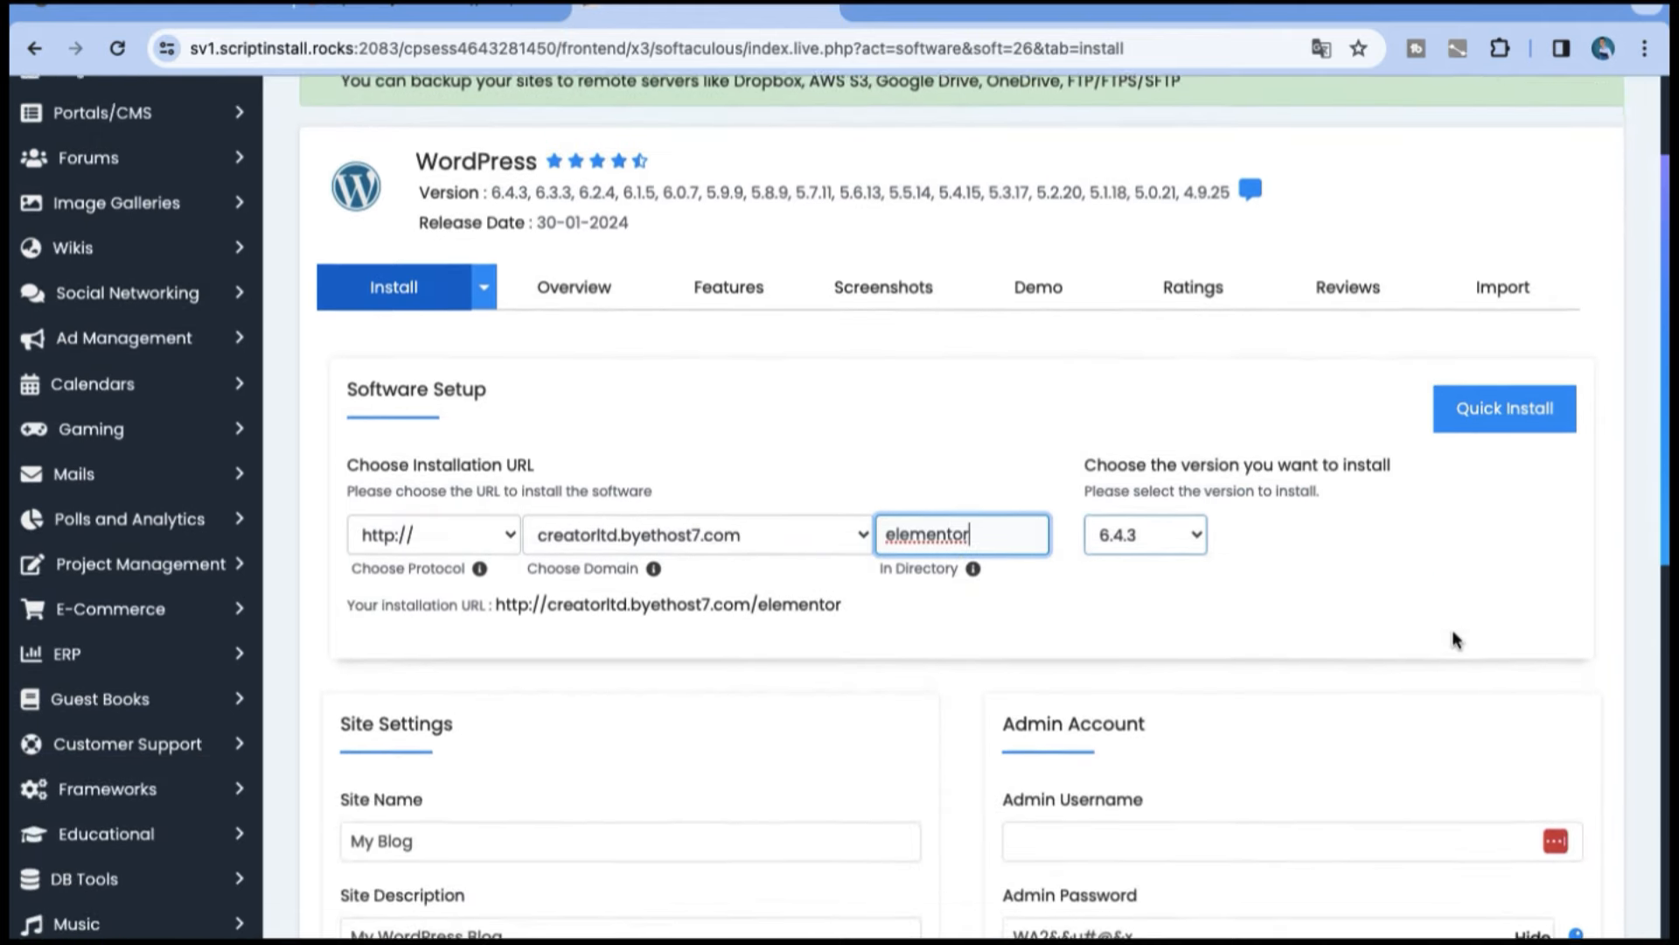
Step: Set the admin account's username to "Admin" and select the text of the admin password
click(1155, 832)
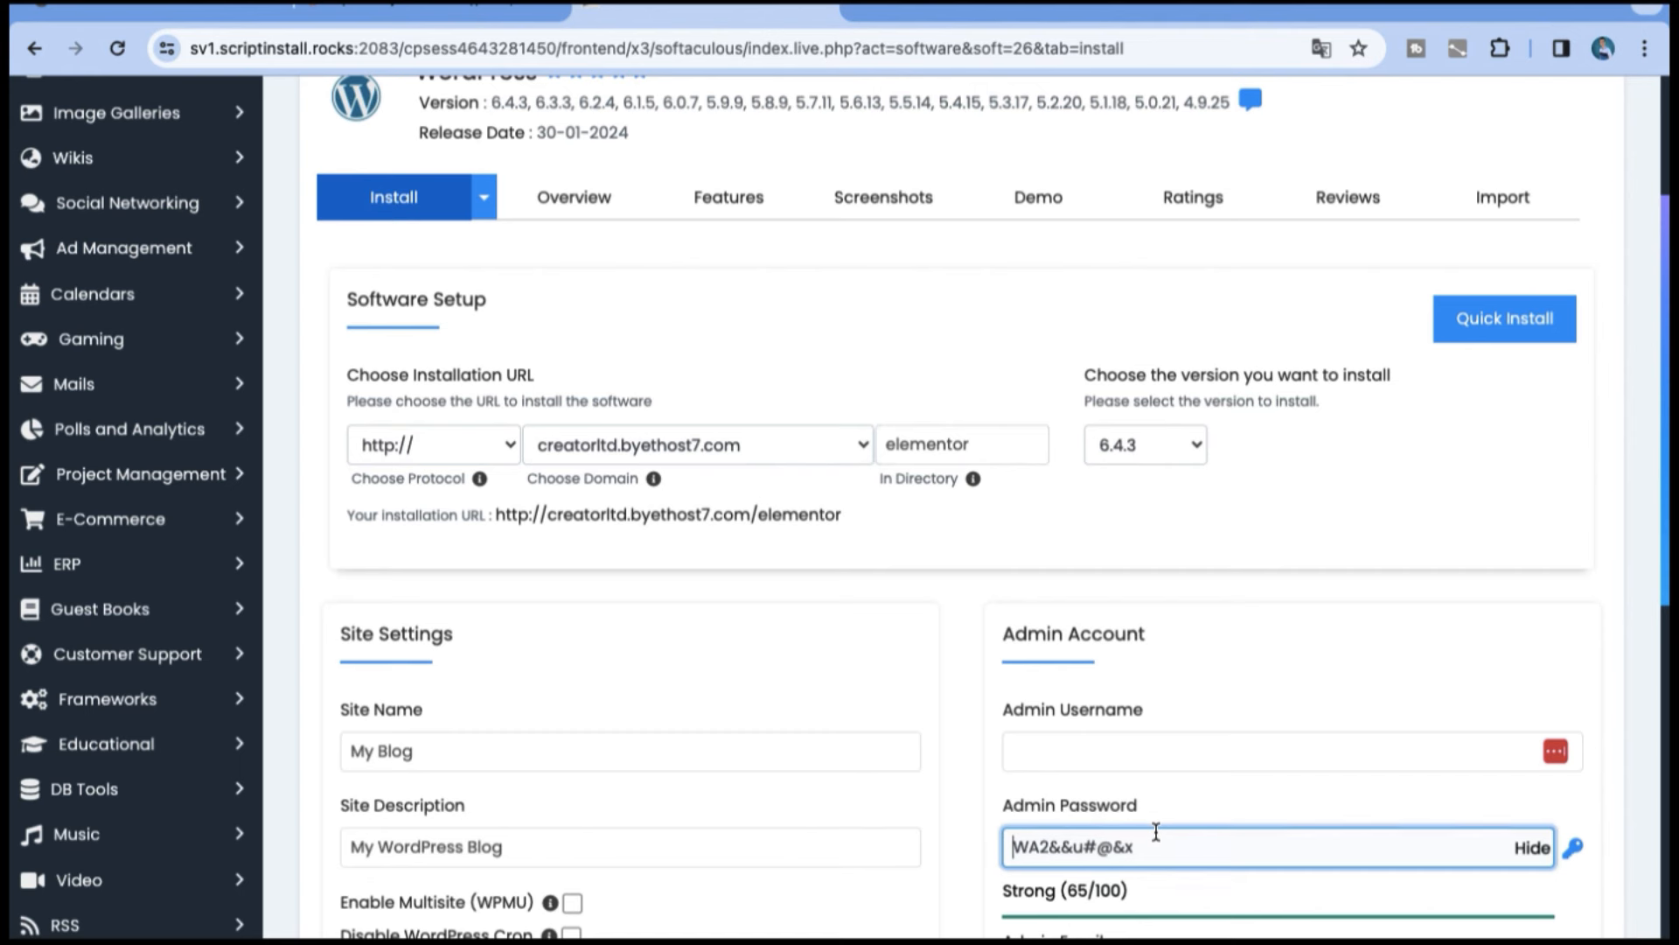
click(1014, 745)
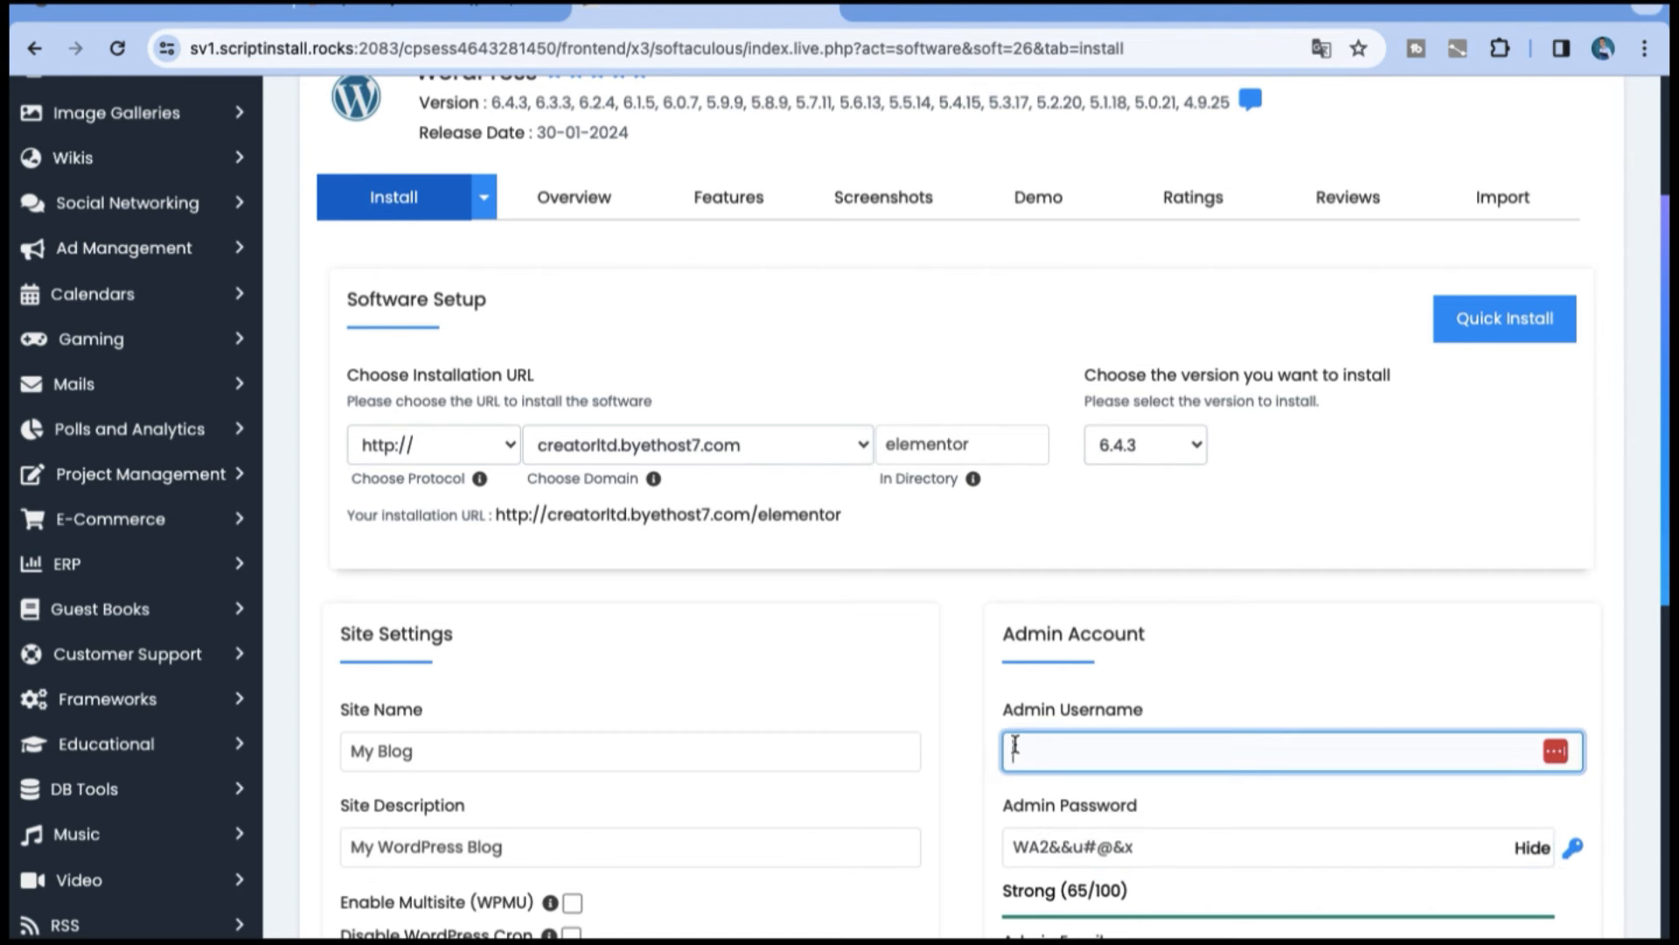
text(Admin)
click(1184, 855)
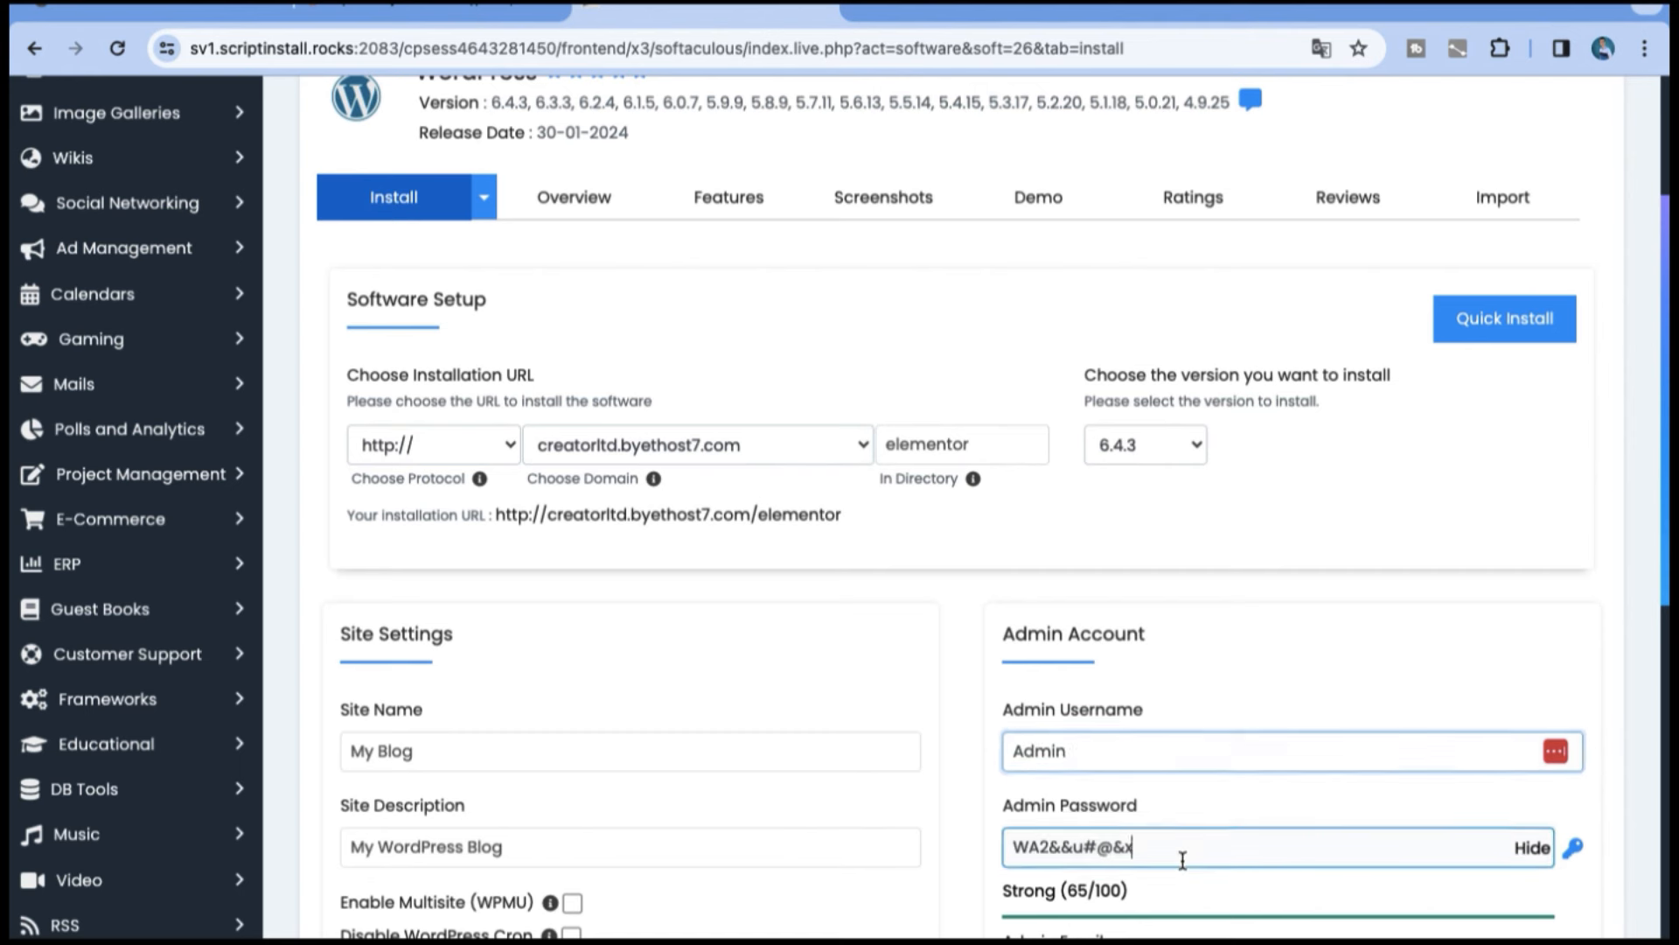
drag(1184, 854, 992, 857)
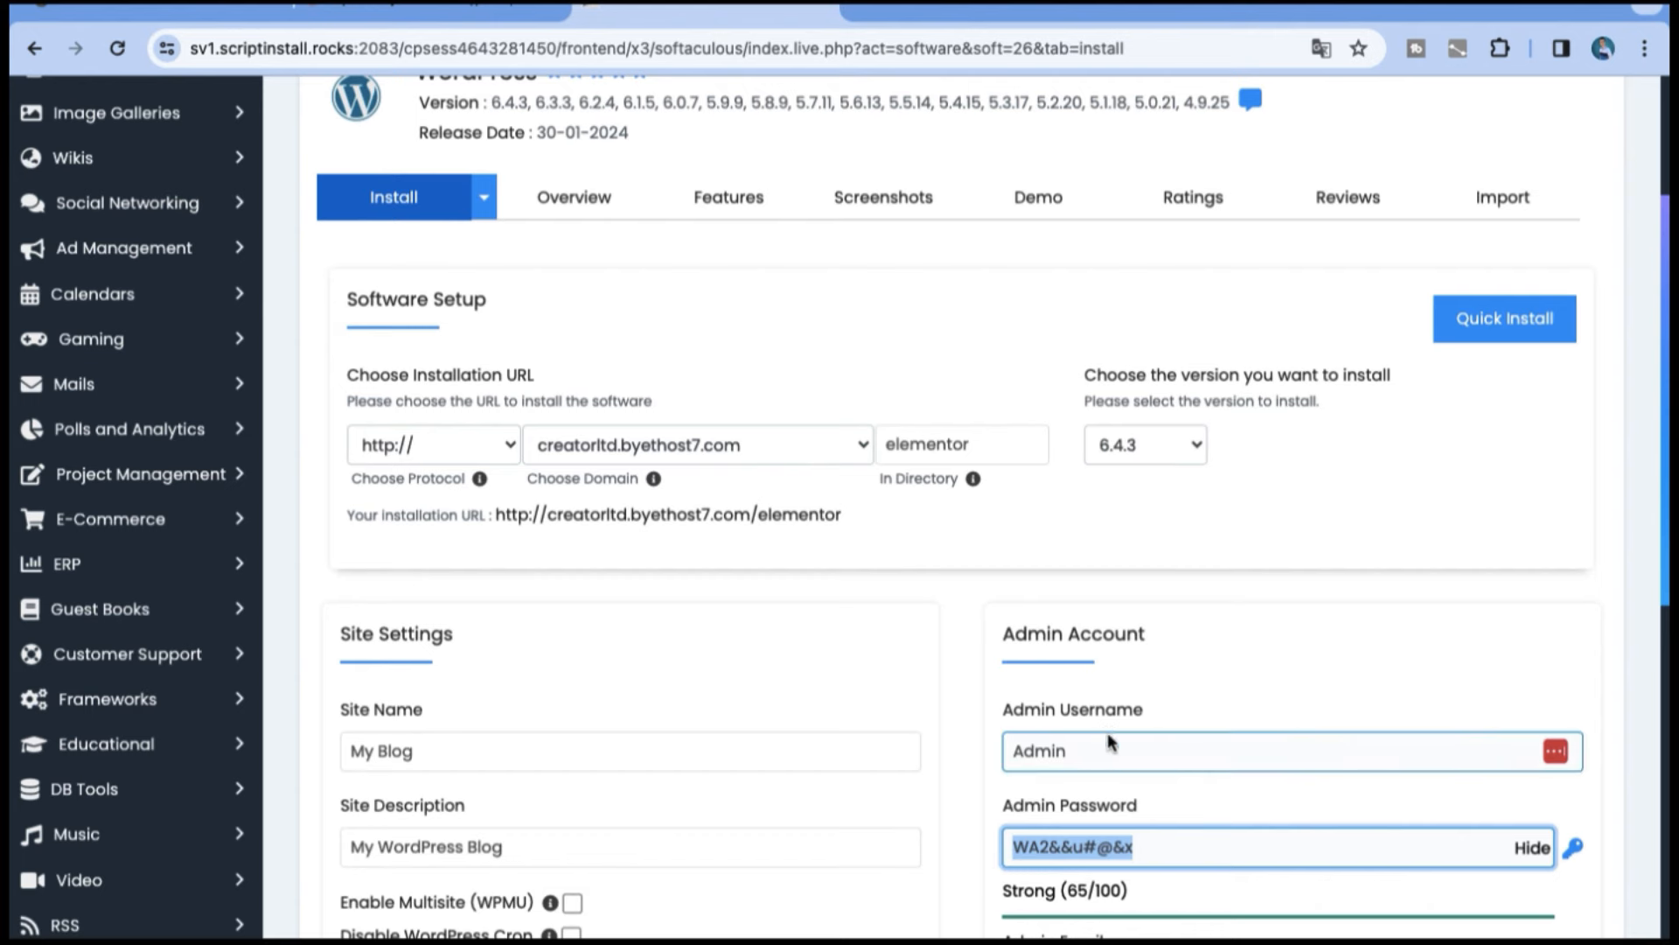
Step: Name the site "My Elementor Site" and install WordPress
scroll(1114, 739, down, 5)
click(445, 340)
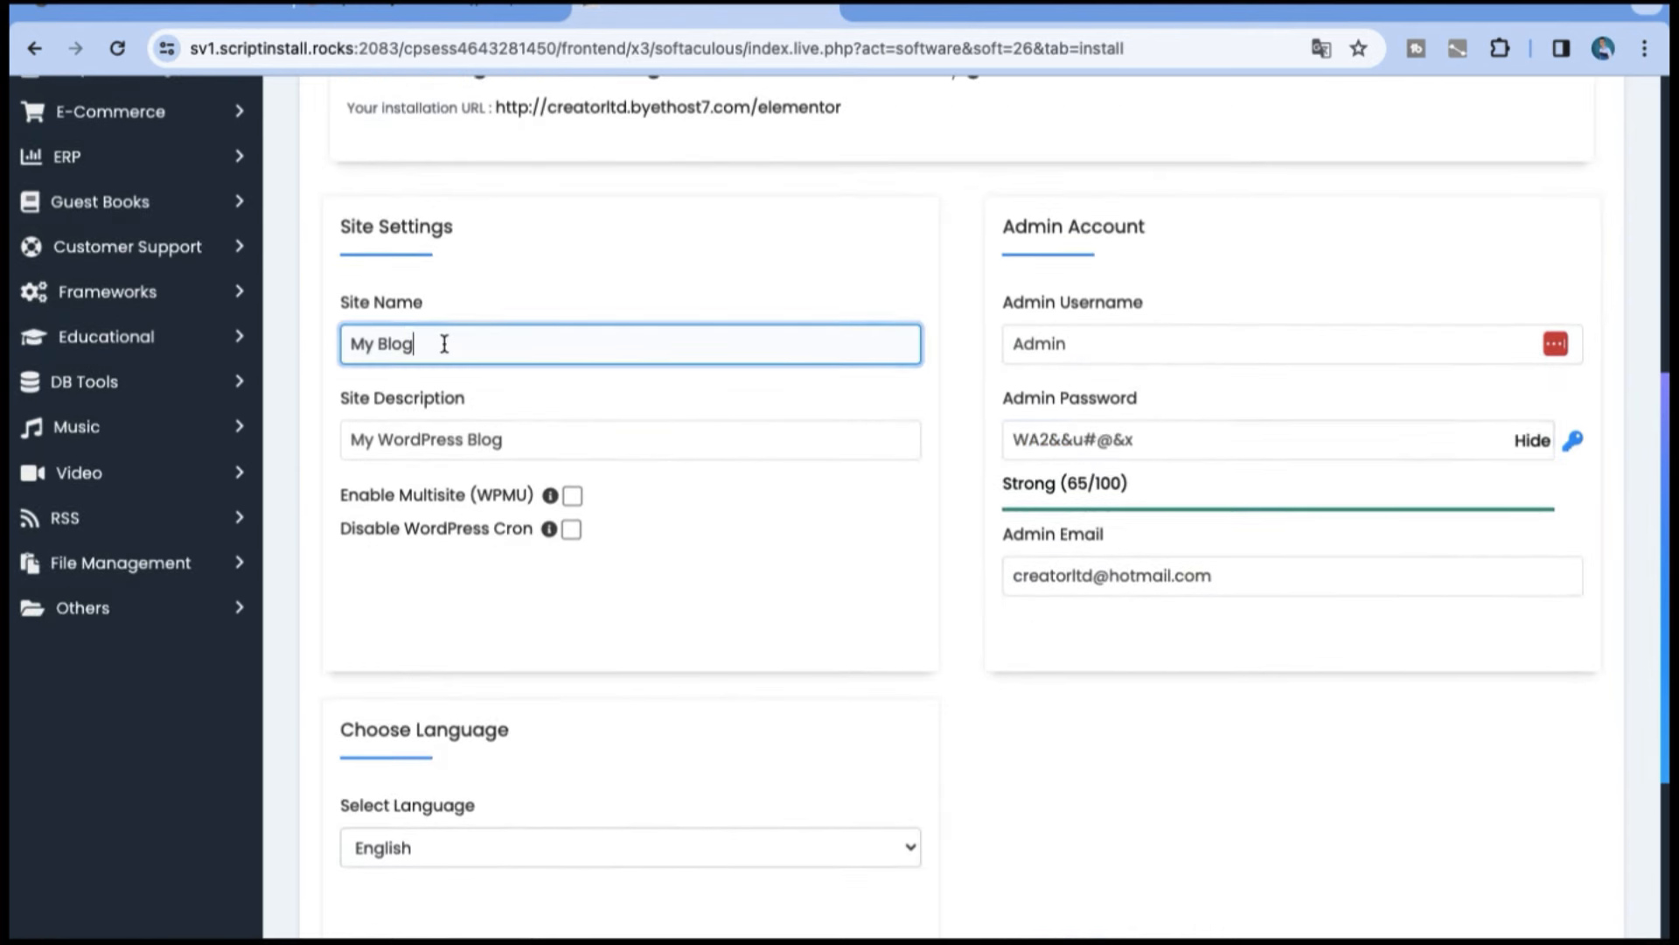
drag(442, 341, 349, 334)
text(My Elemento)
text(or)
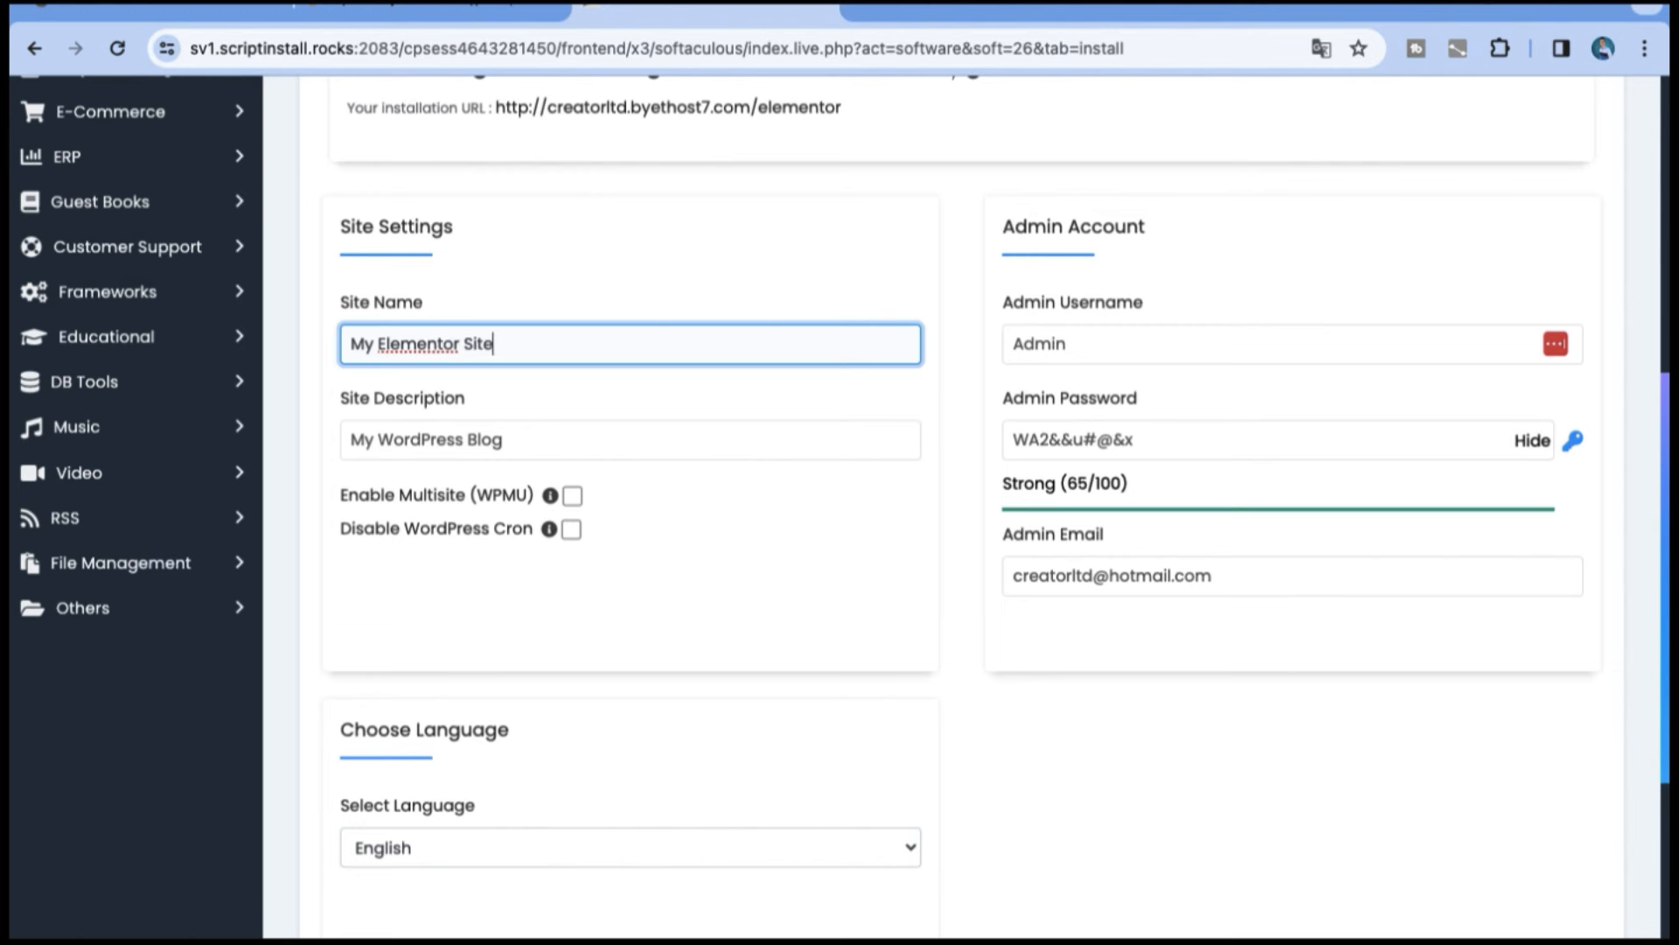
scroll(1445, 819, down, 6)
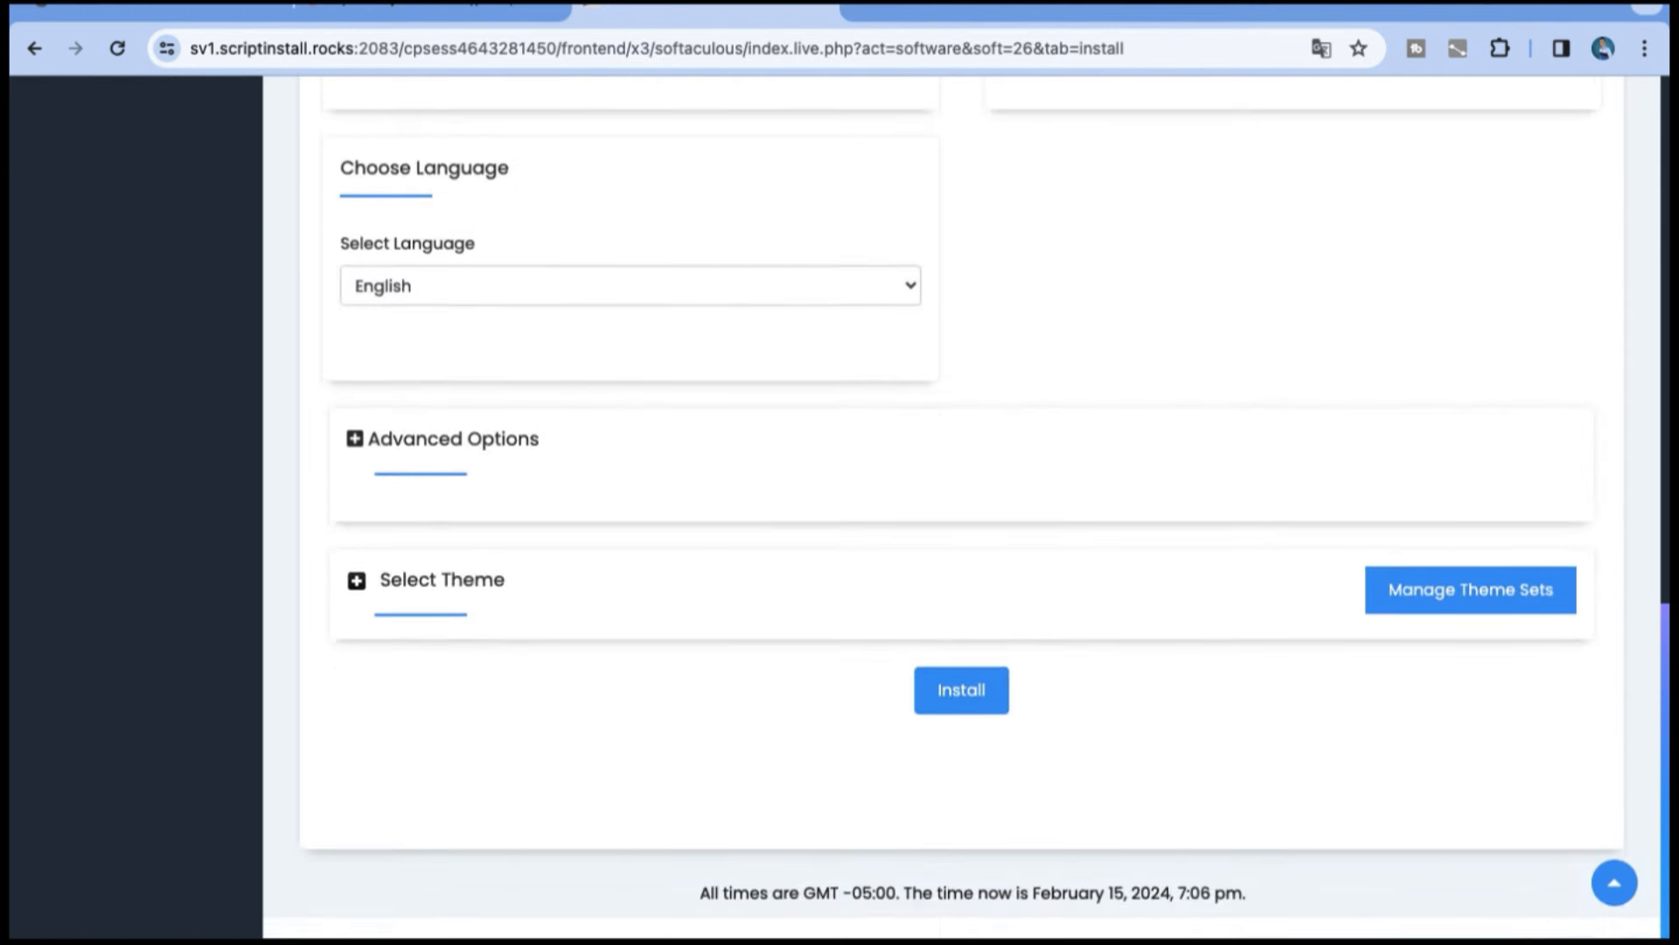
click(988, 743)
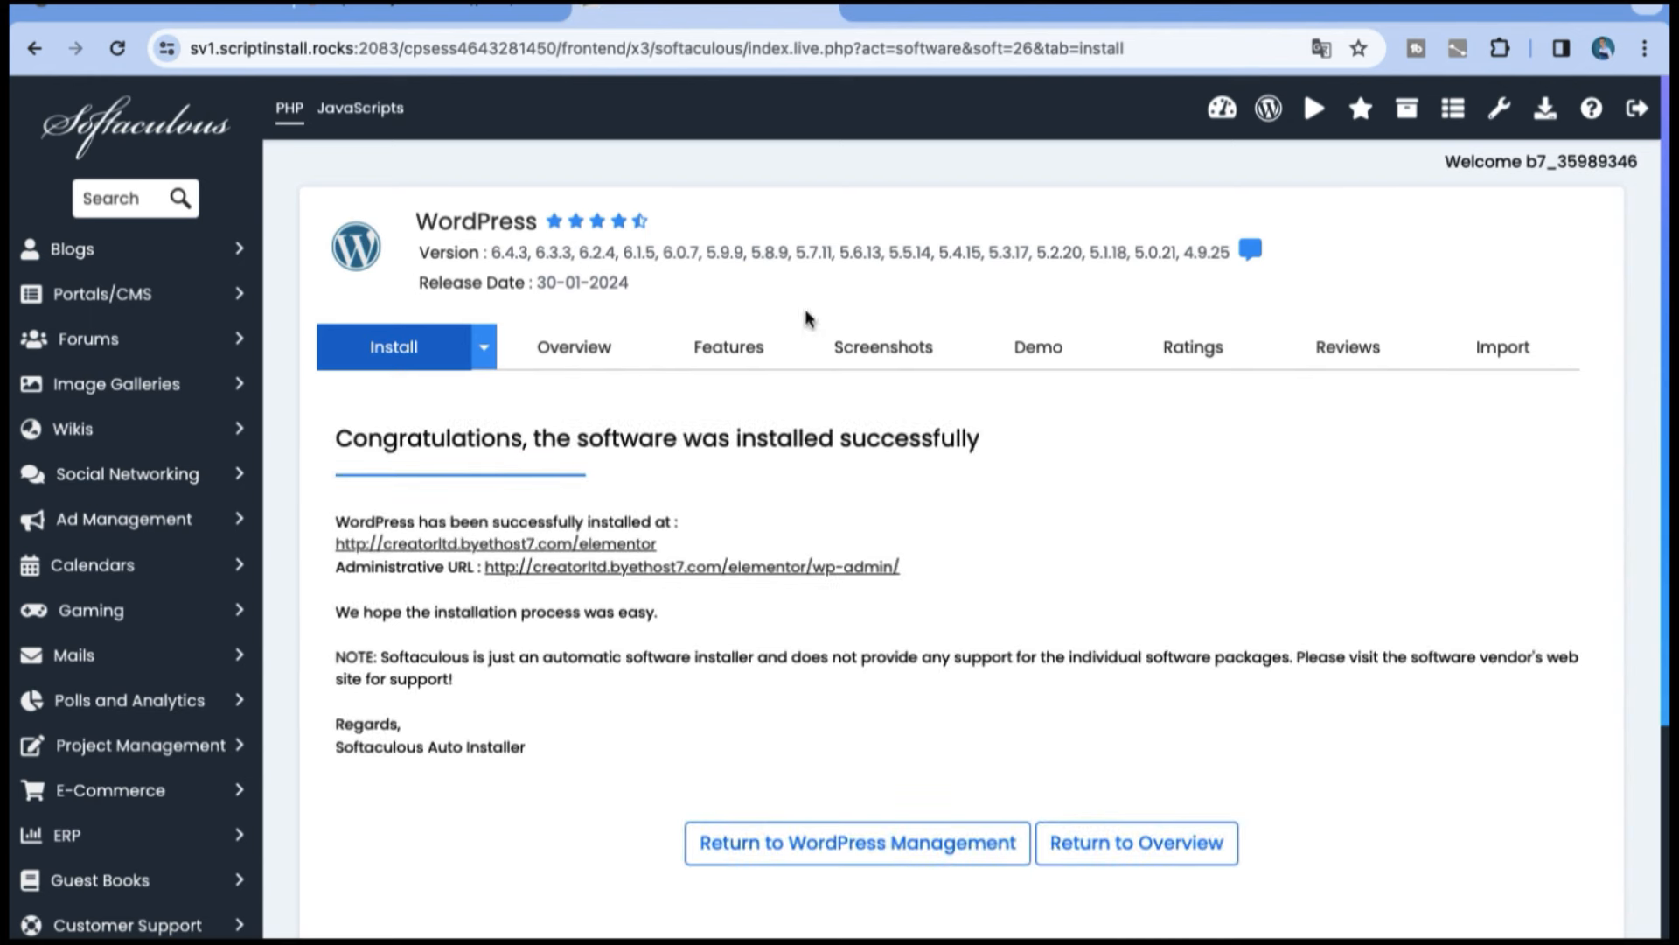
Step: Try the new installation's administrative URL, return to the installer and view the installed site's front page
click(738, 567)
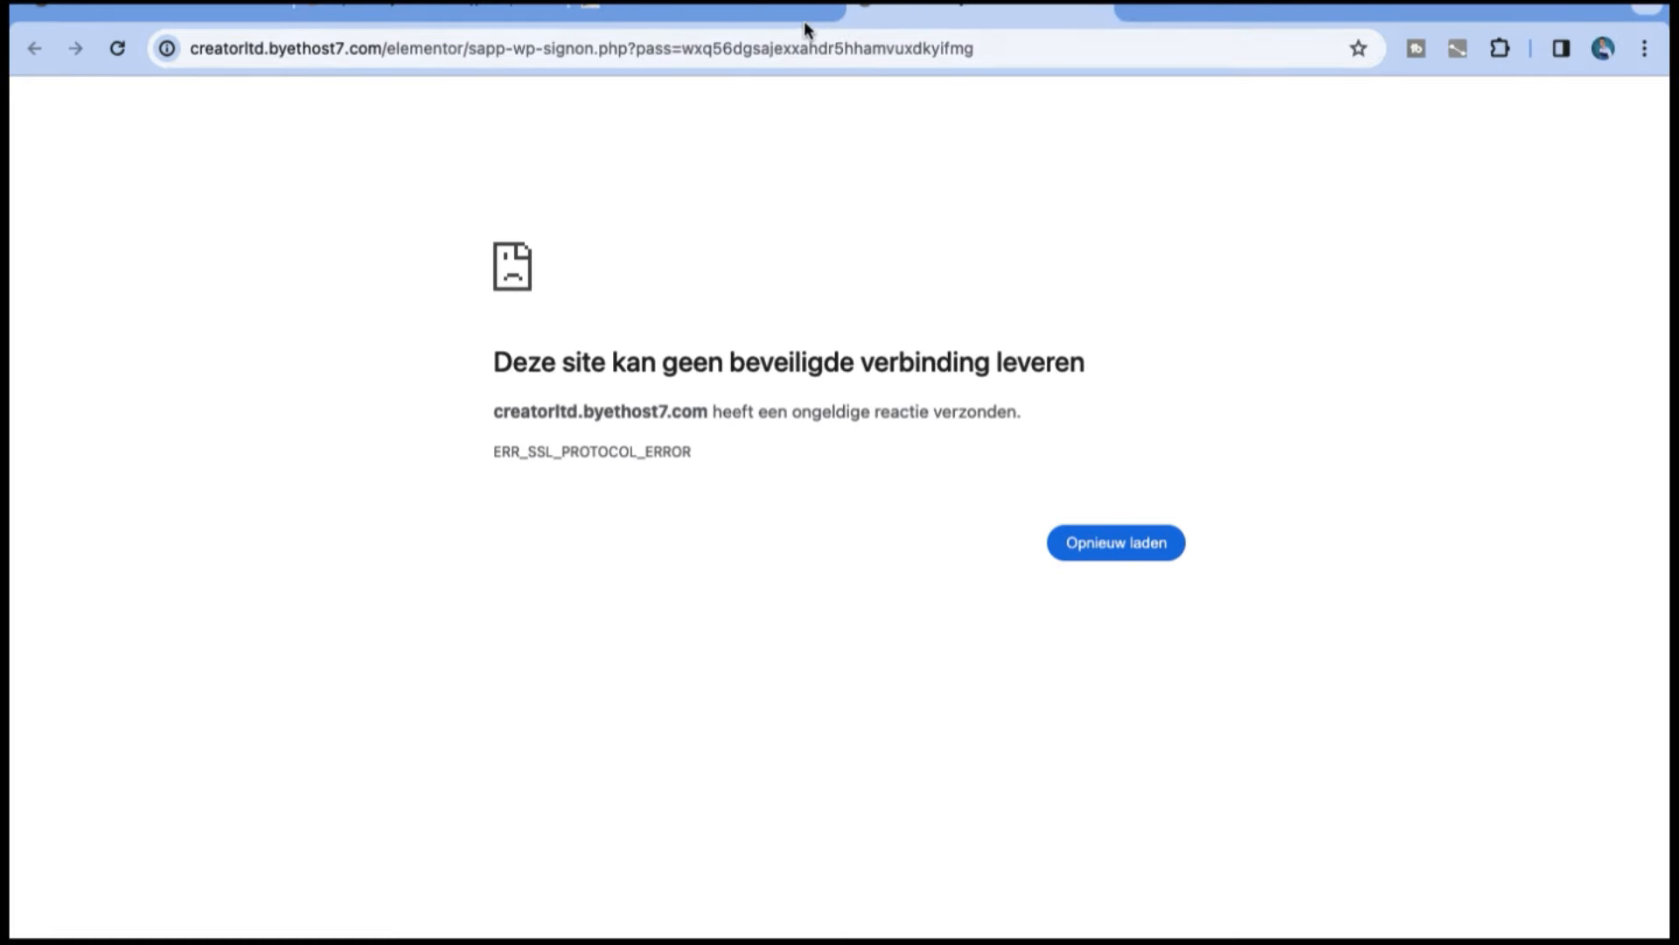
click(770, 15)
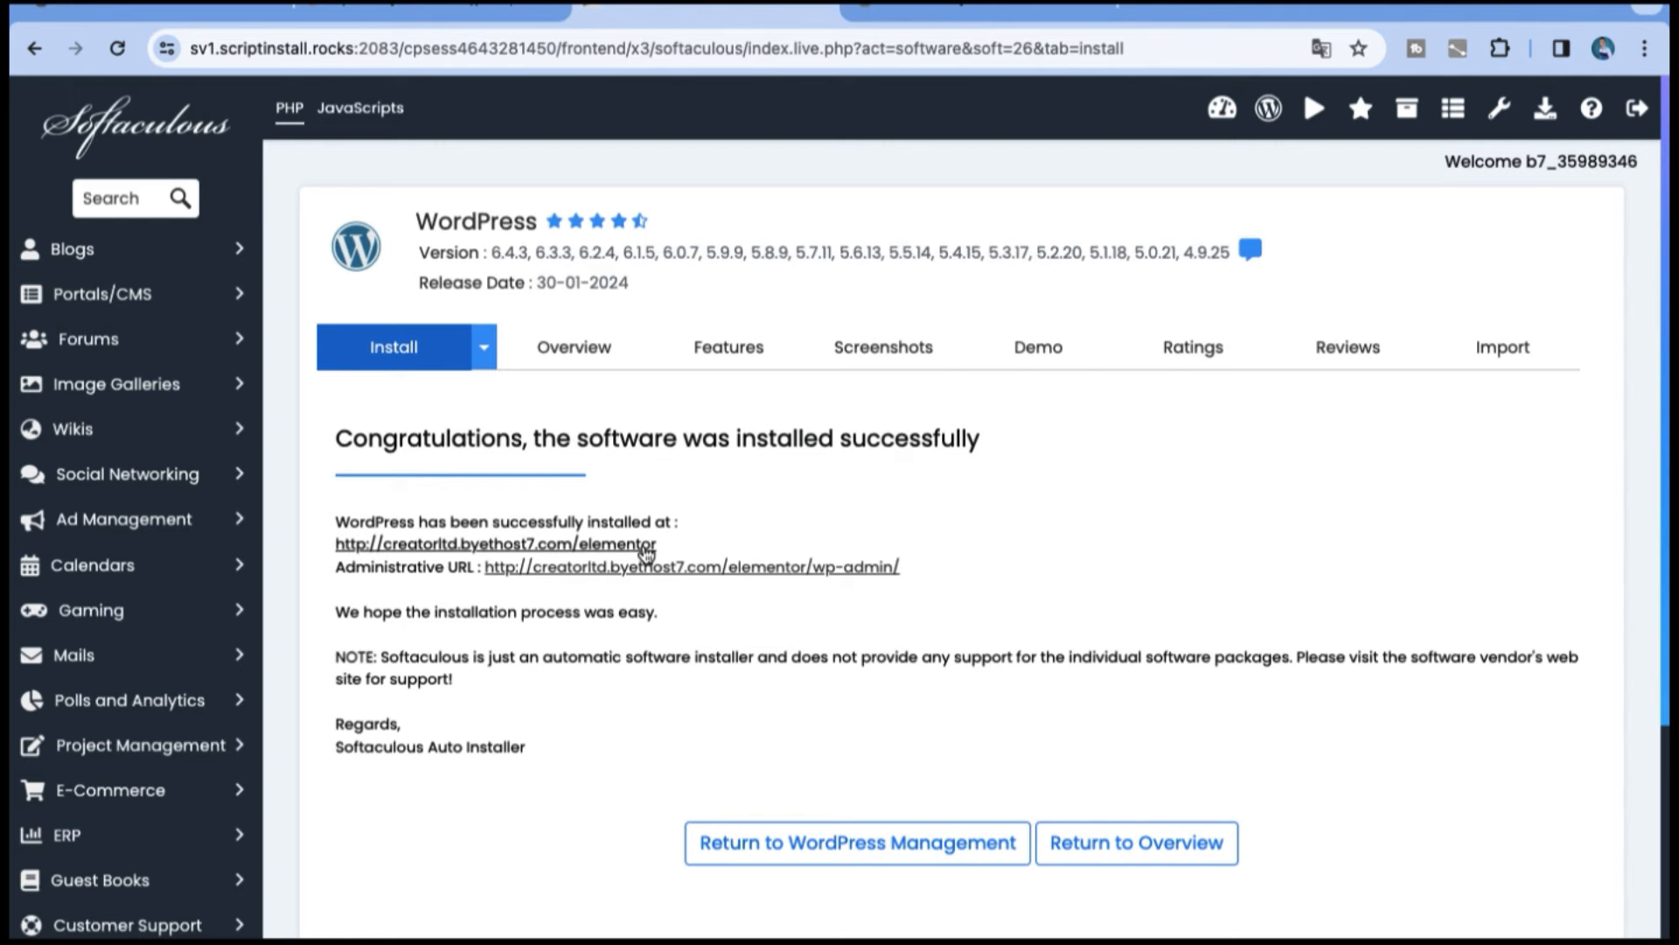
click(646, 546)
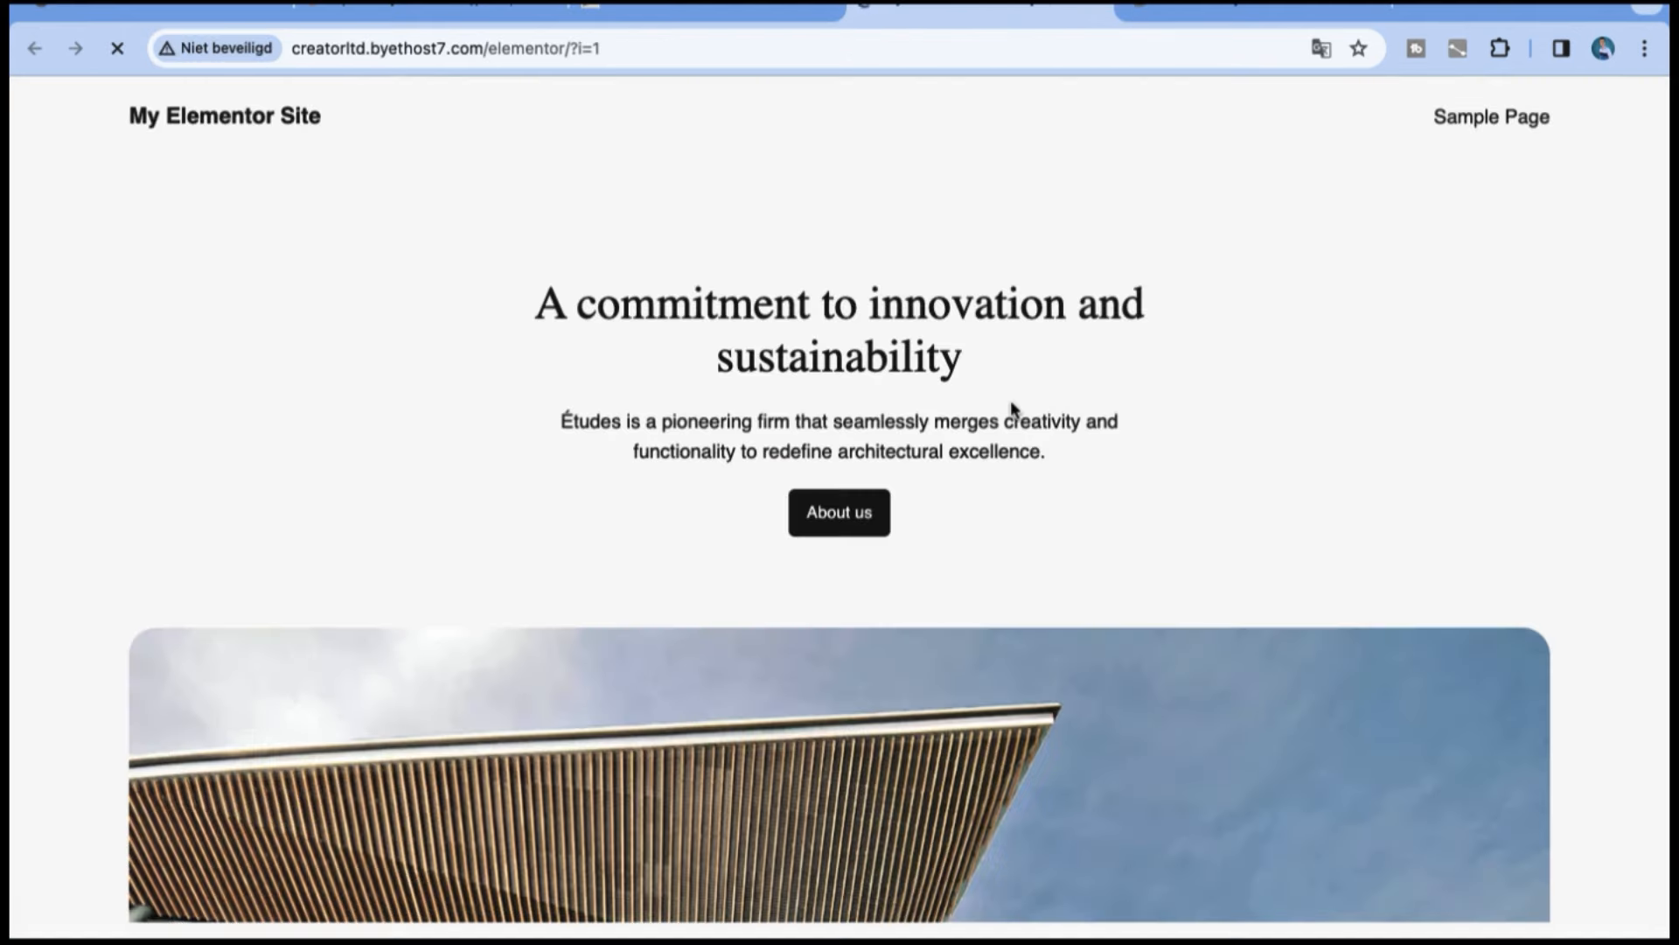
scroll(1152, 542, down, 10)
scroll(1151, 542, up, 10)
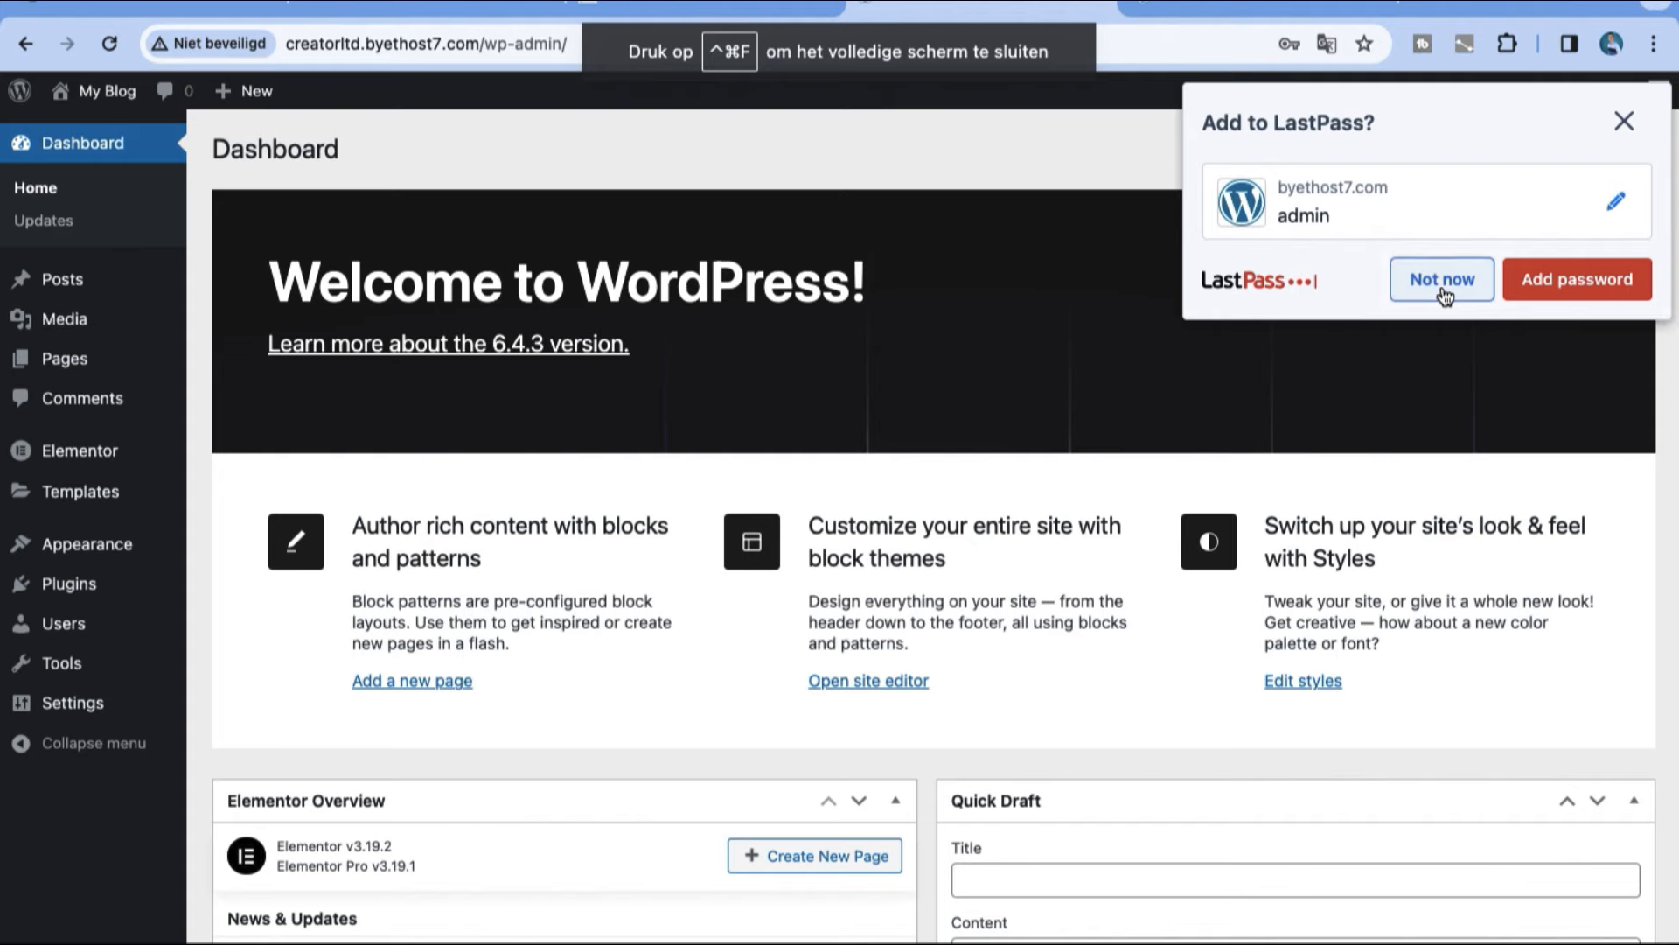
Step: Decline saving the login in LastPass and open the page for adding new plugins
click(1444, 297)
click(55, 442)
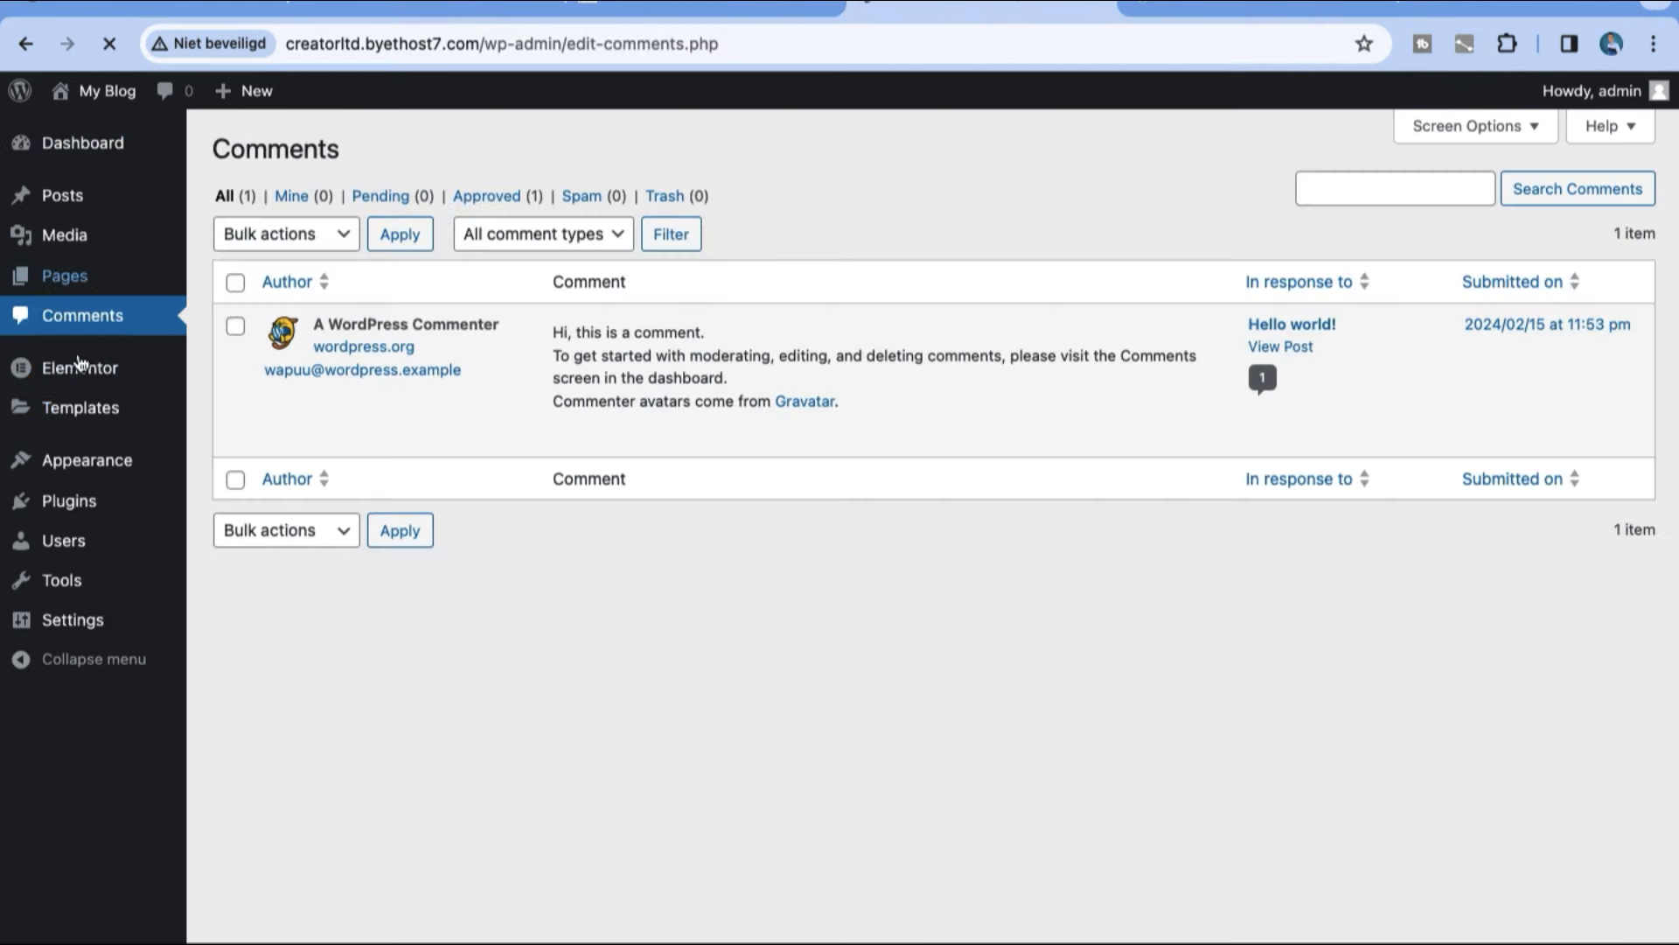
mouse_move(81, 363)
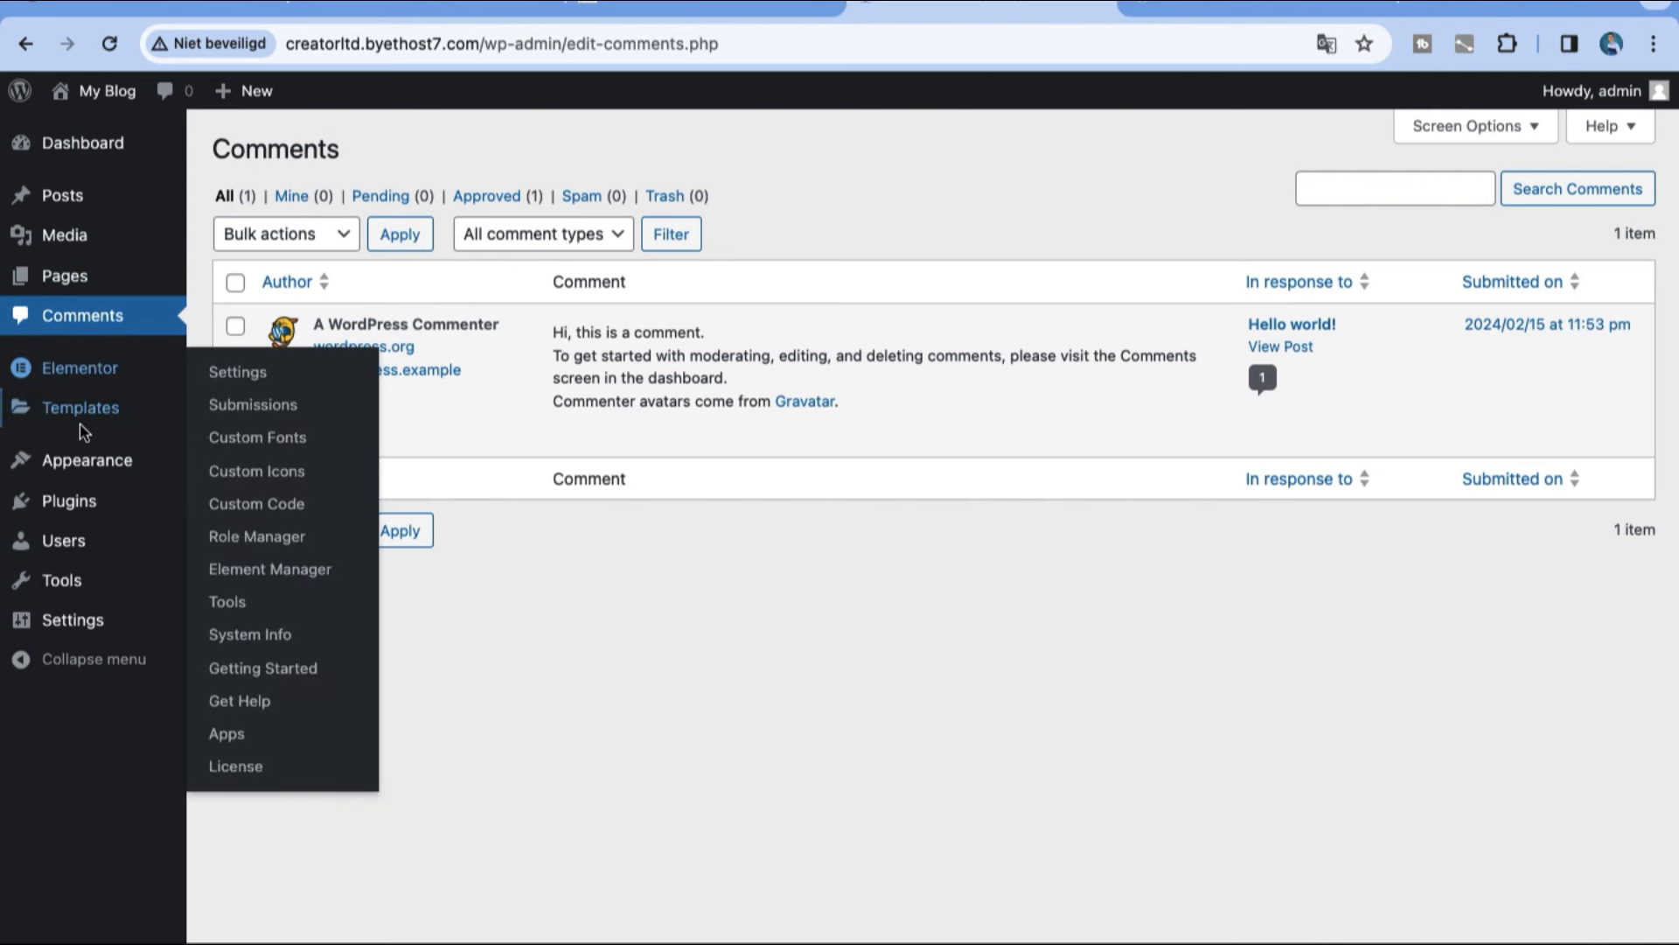
mouse_move(147, 512)
click(216, 536)
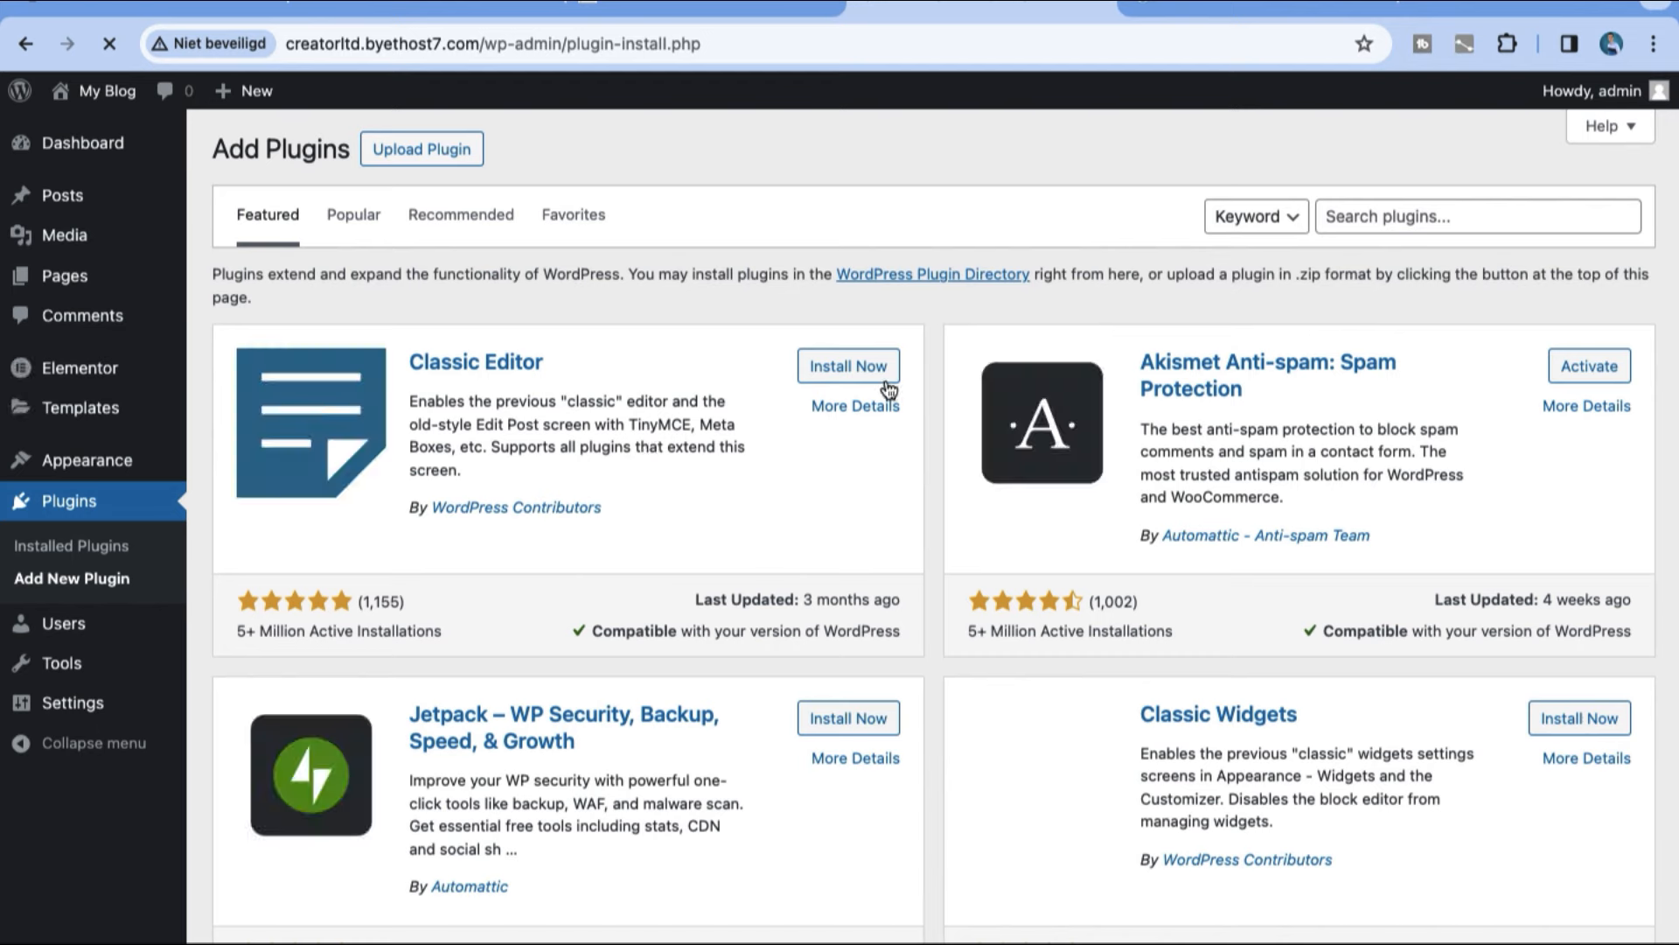
Step: Search the plugin directory for "elementor" and open the form for uploading a plugin zip file
click(1390, 214)
text(eleem)
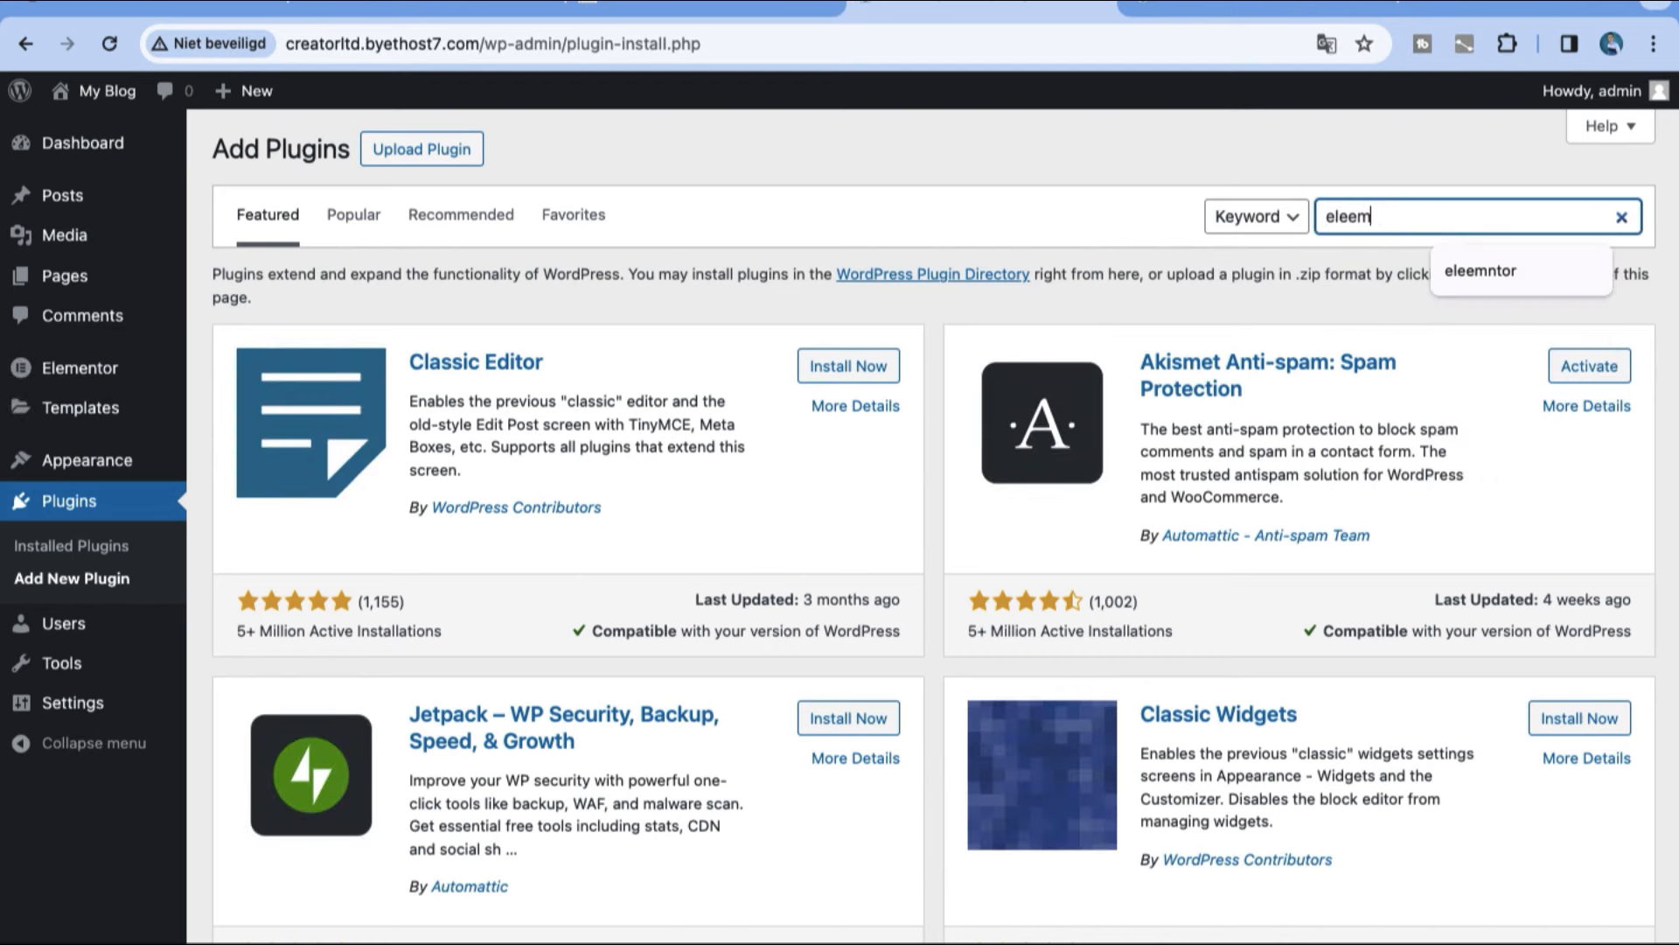
text(n)
key(BackSpace)
key(BackSpace)
key(BackSpace)
text(mentor)
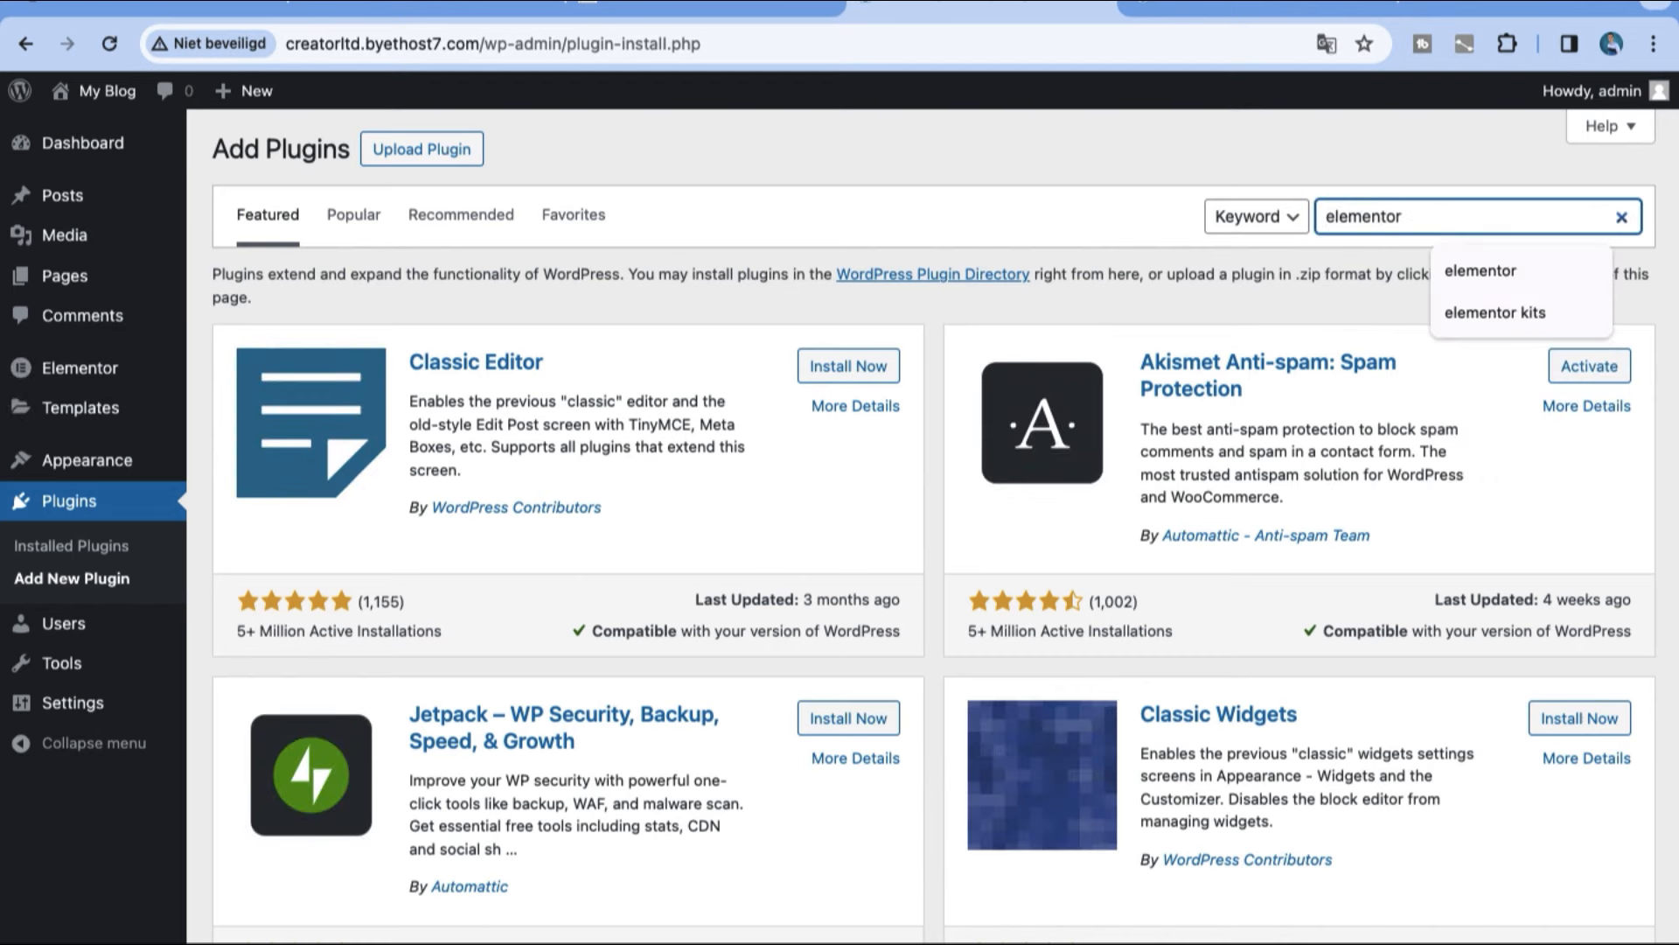
key(Return)
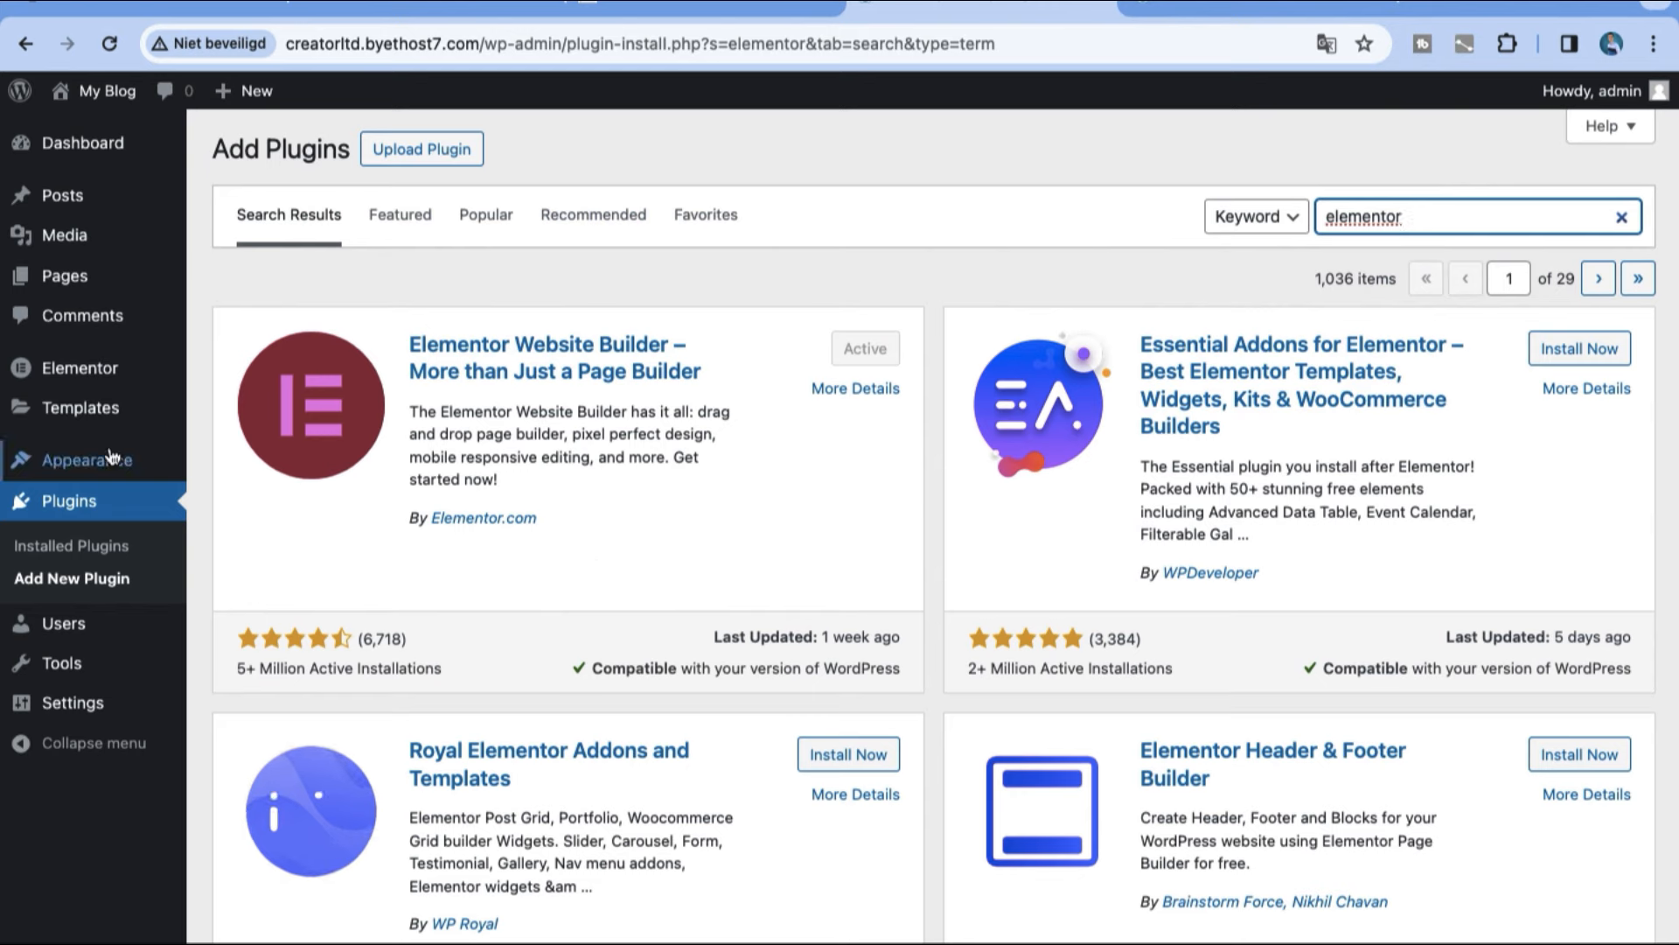
mouse_move(112, 456)
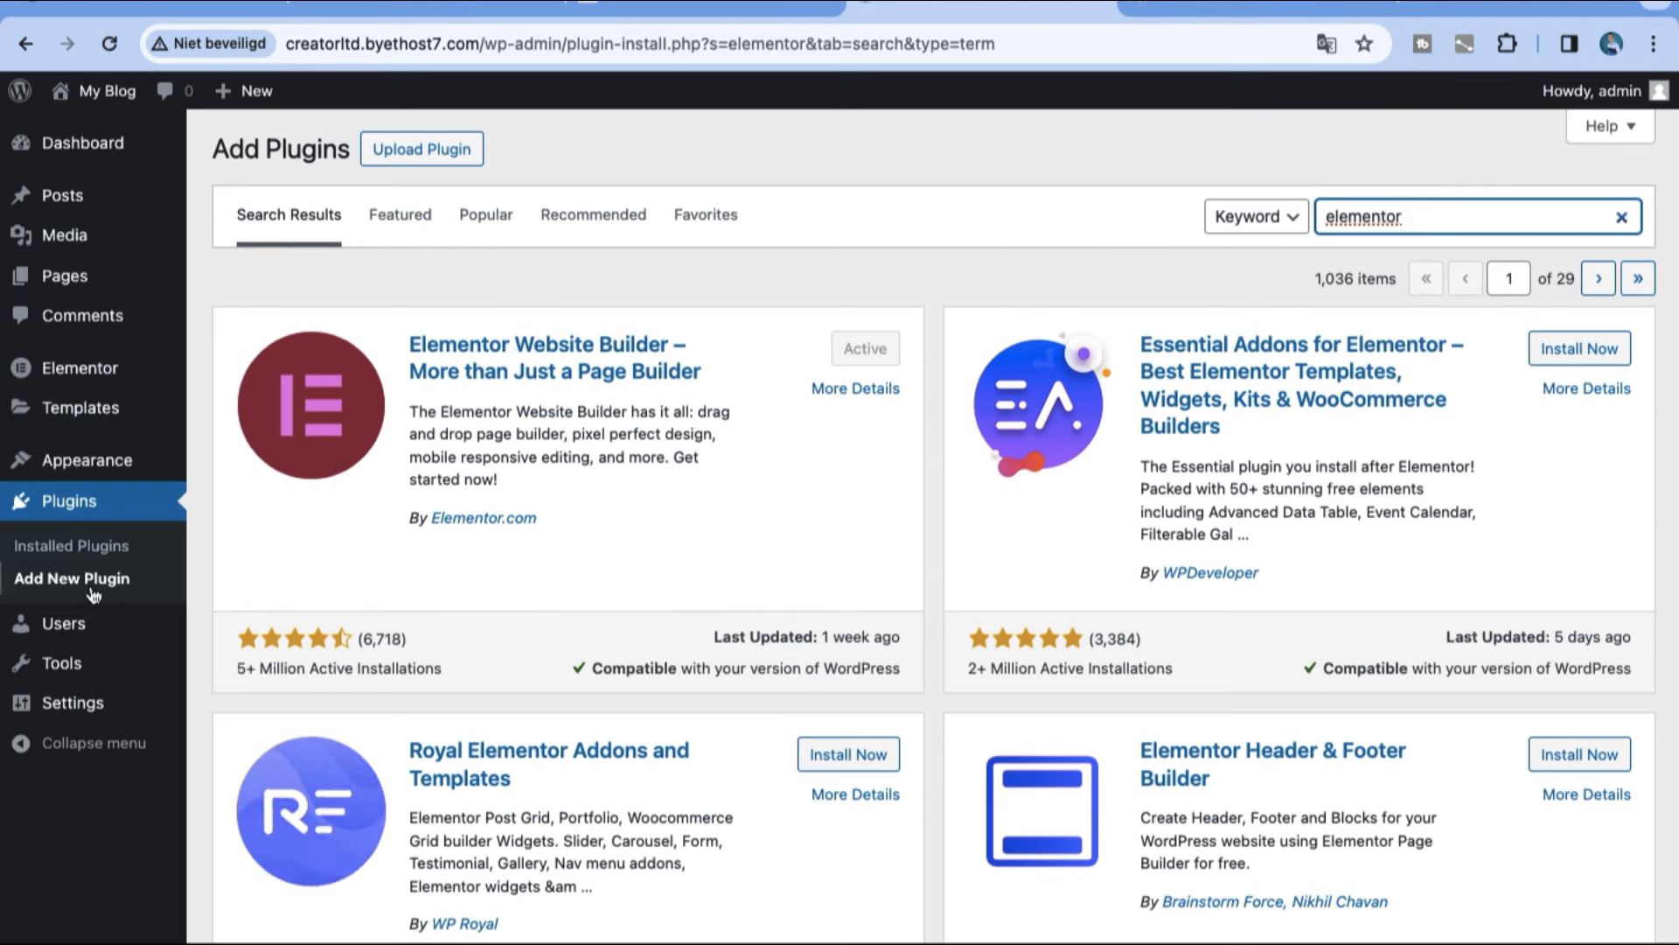
click(423, 151)
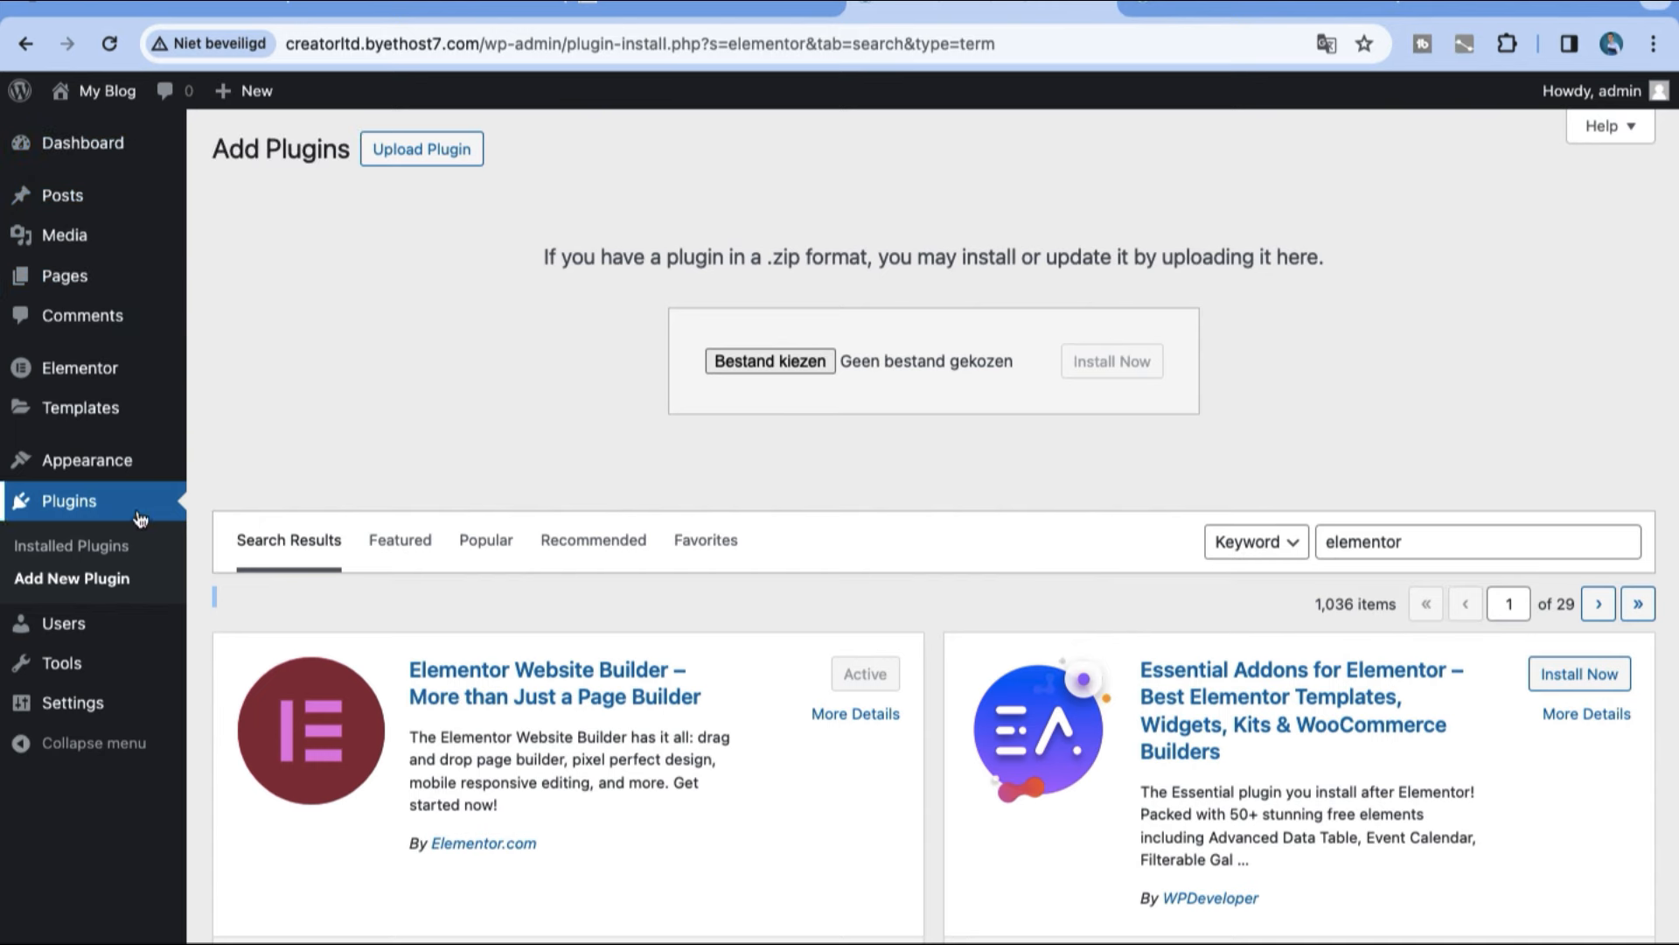
Step: Search the theme directory for "Astra theme", and install and activate the Astra theme
mouse_move(102, 453)
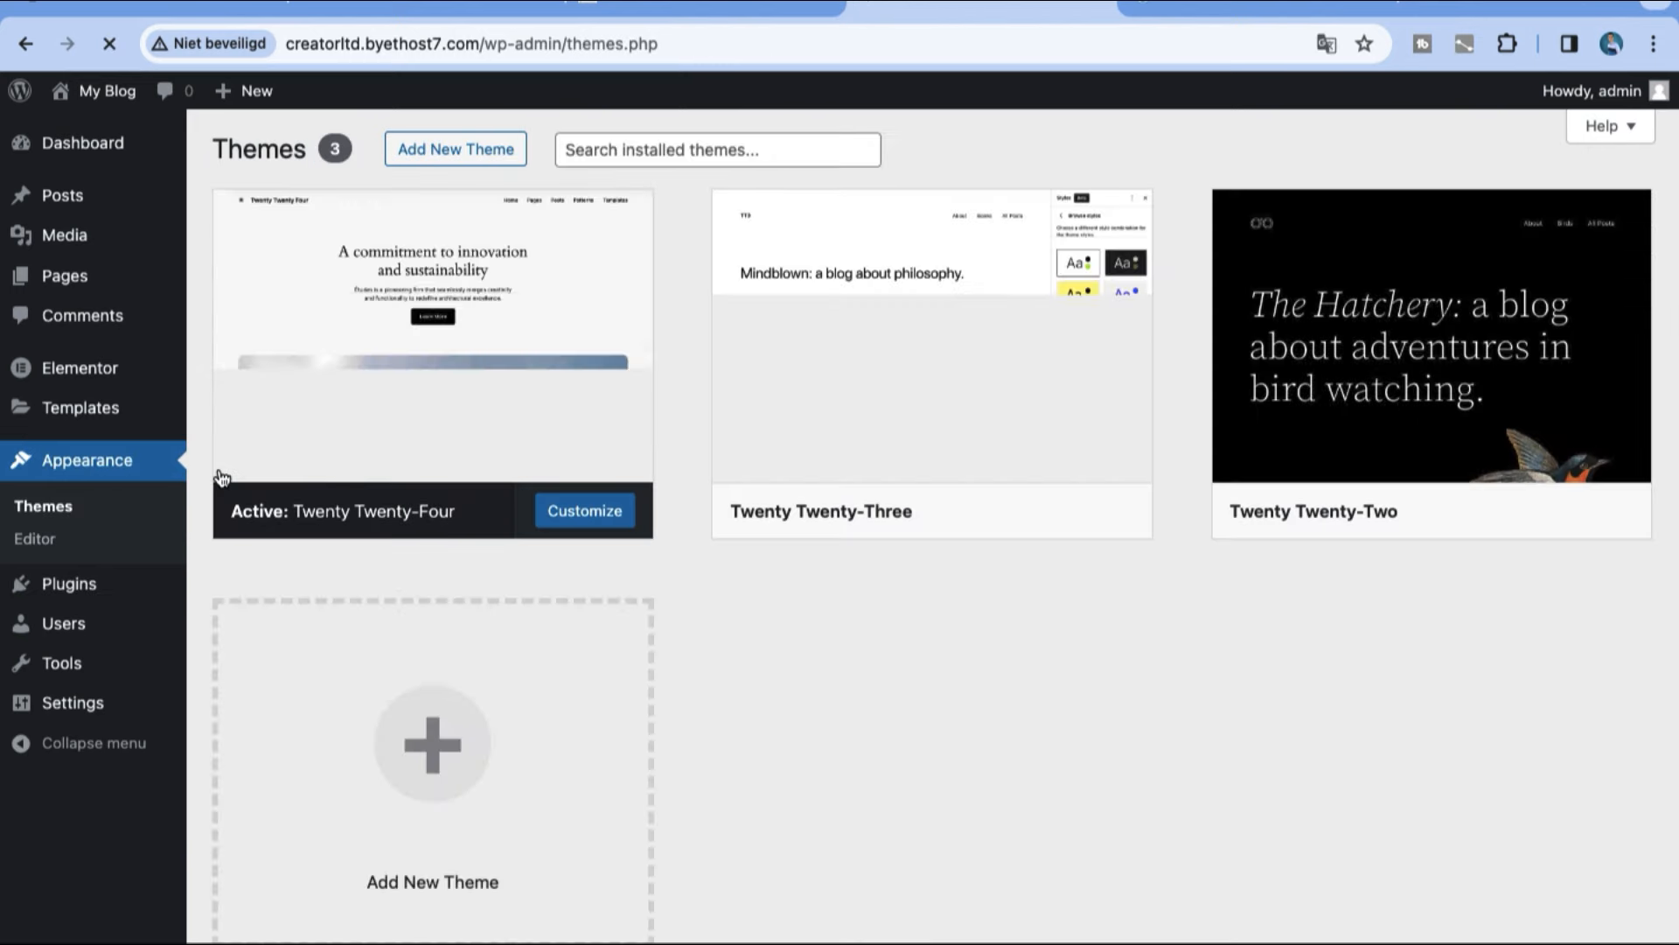
click(428, 150)
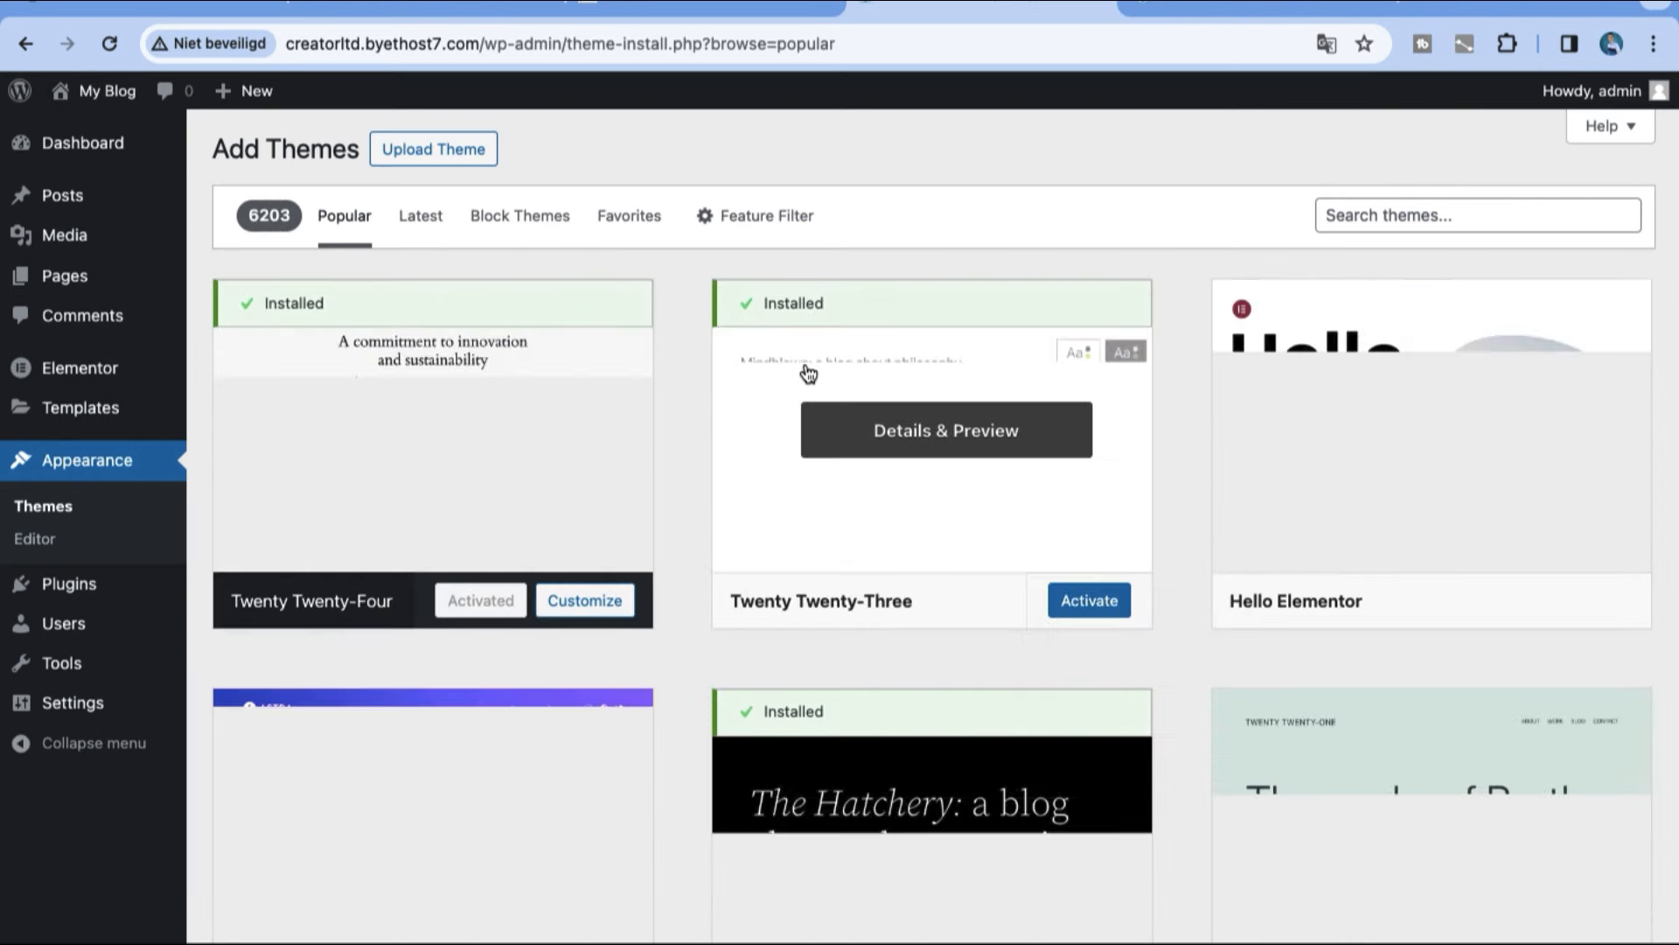
click(1329, 219)
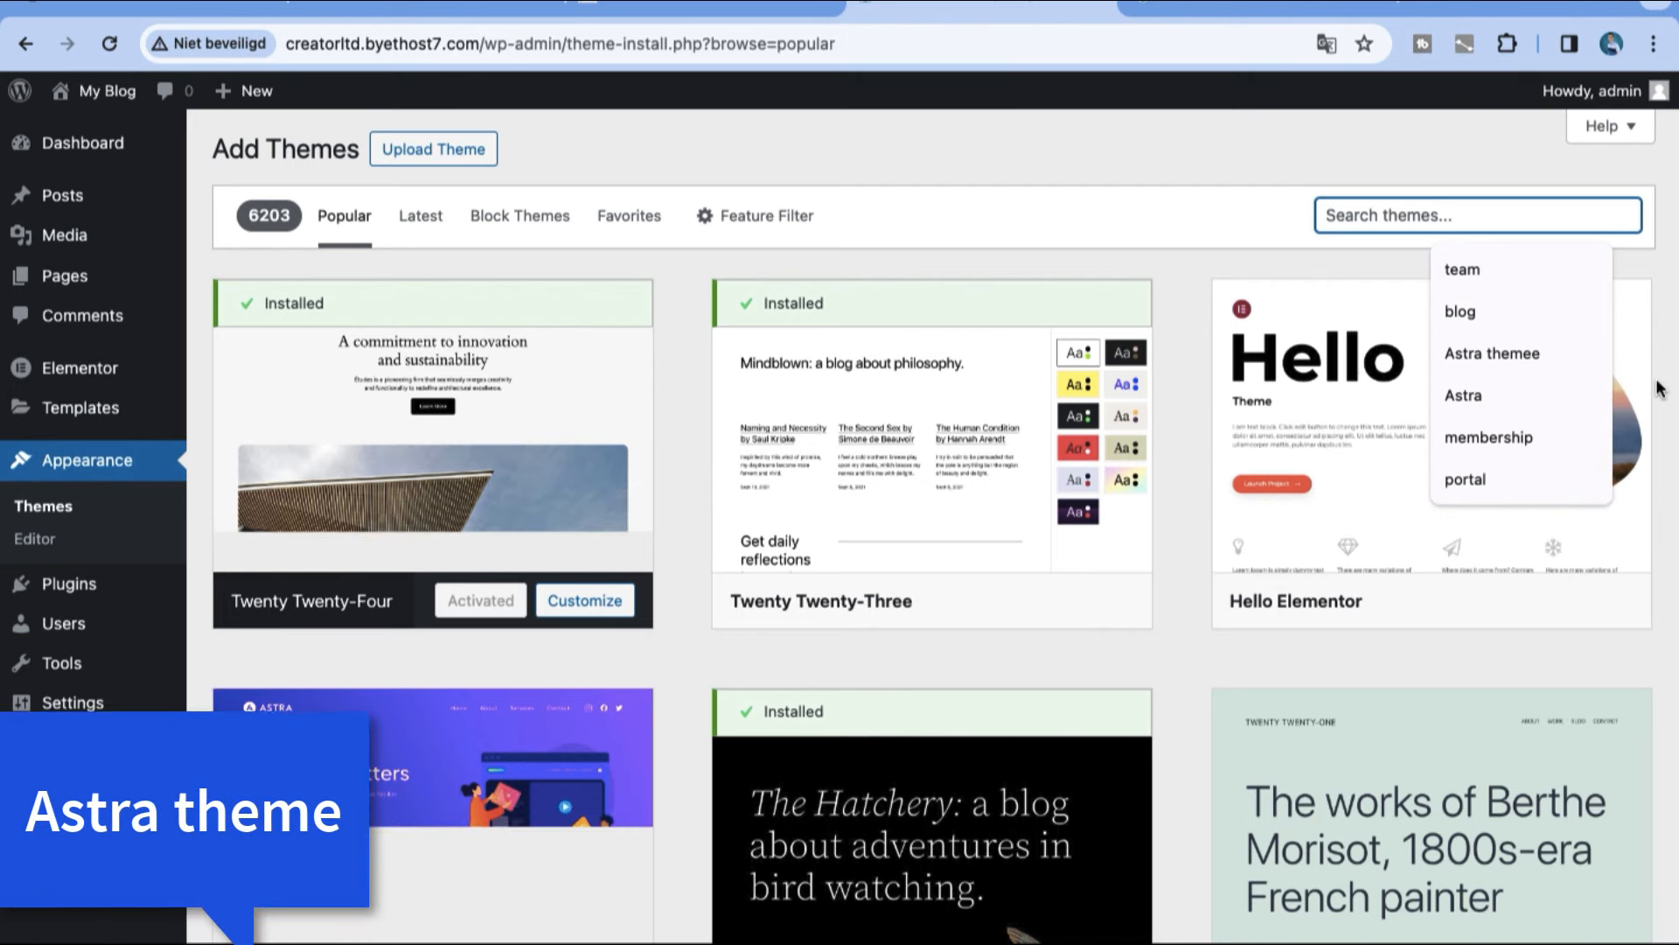
text(Astra theme)
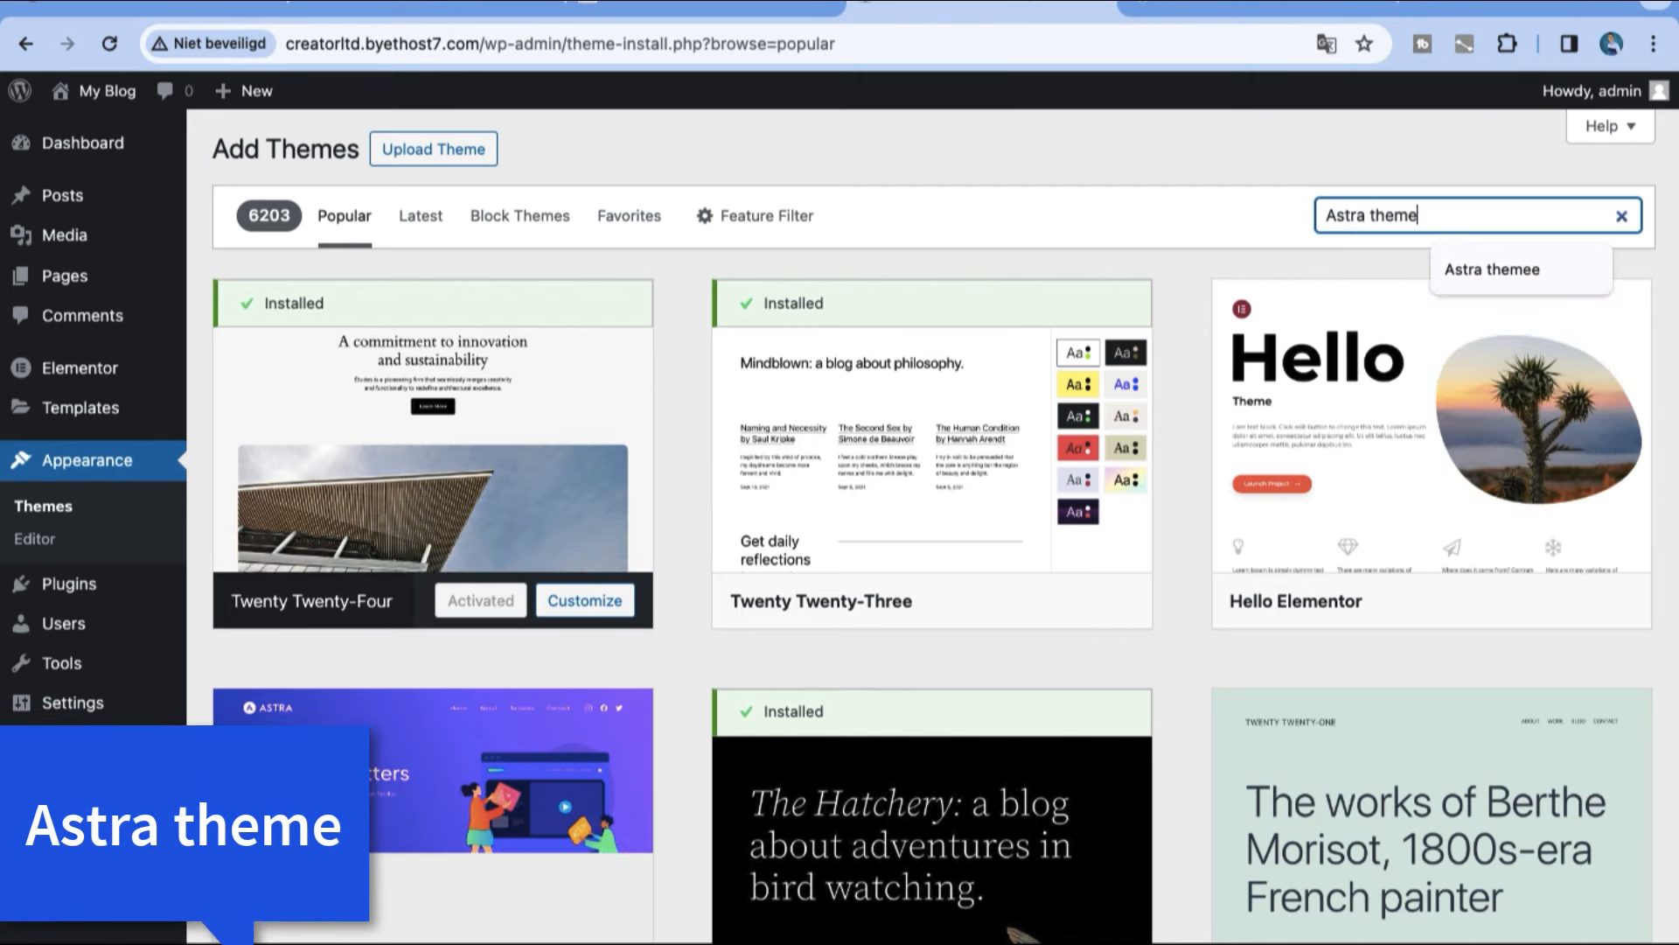
key(Return)
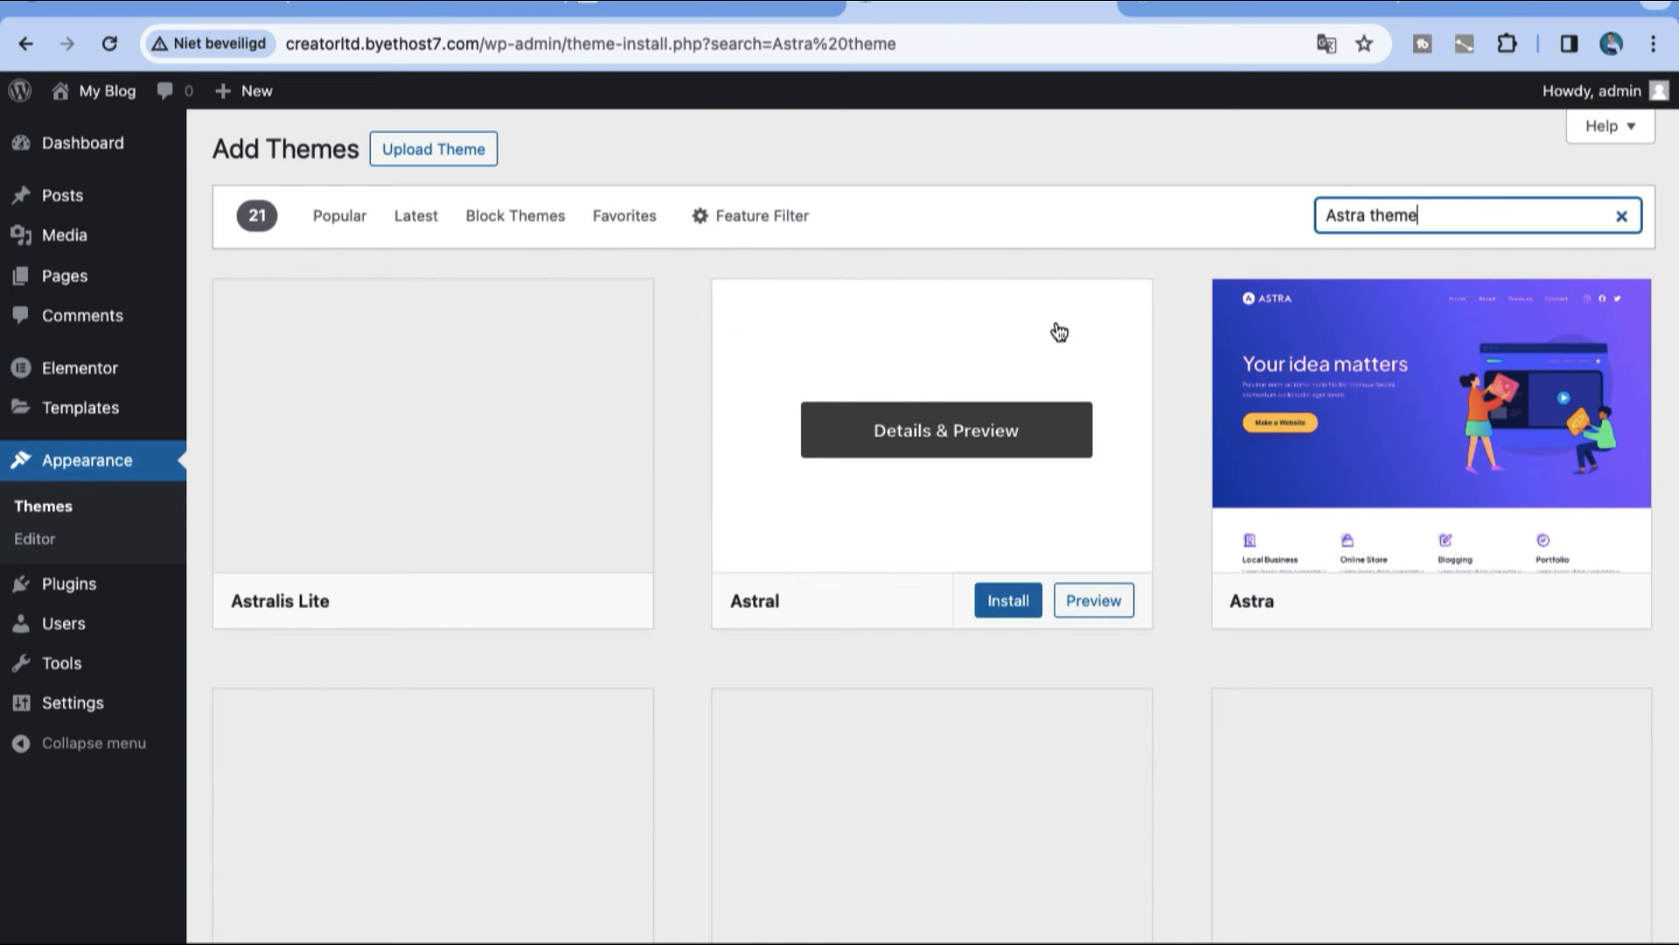
click(1491, 604)
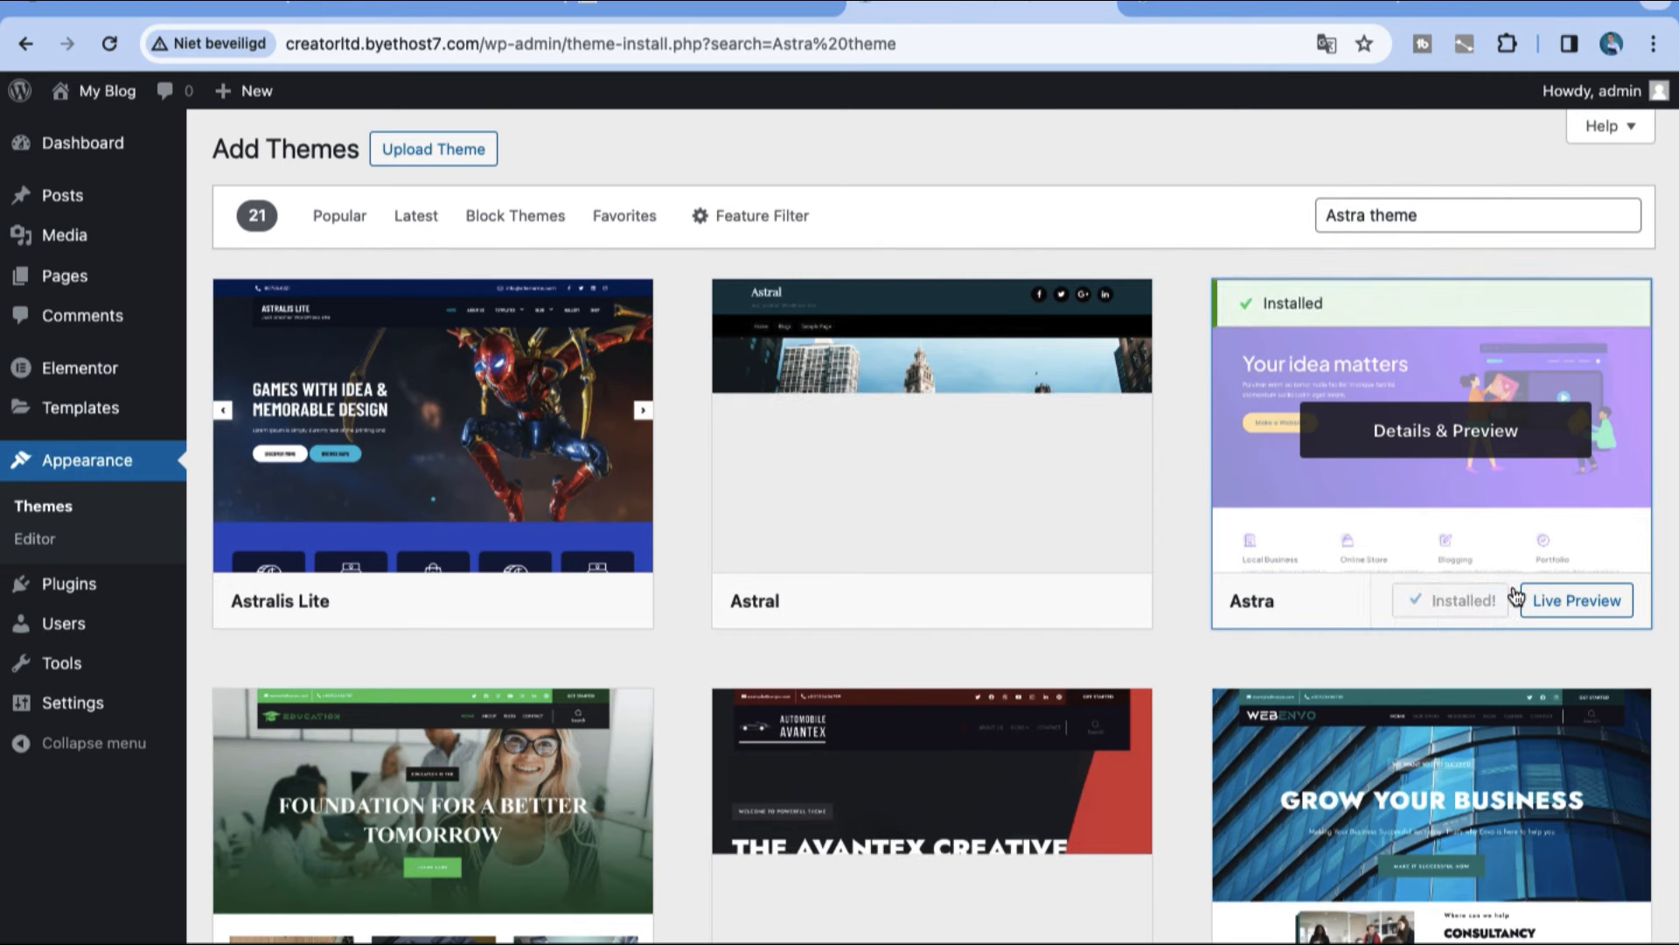
click(1483, 603)
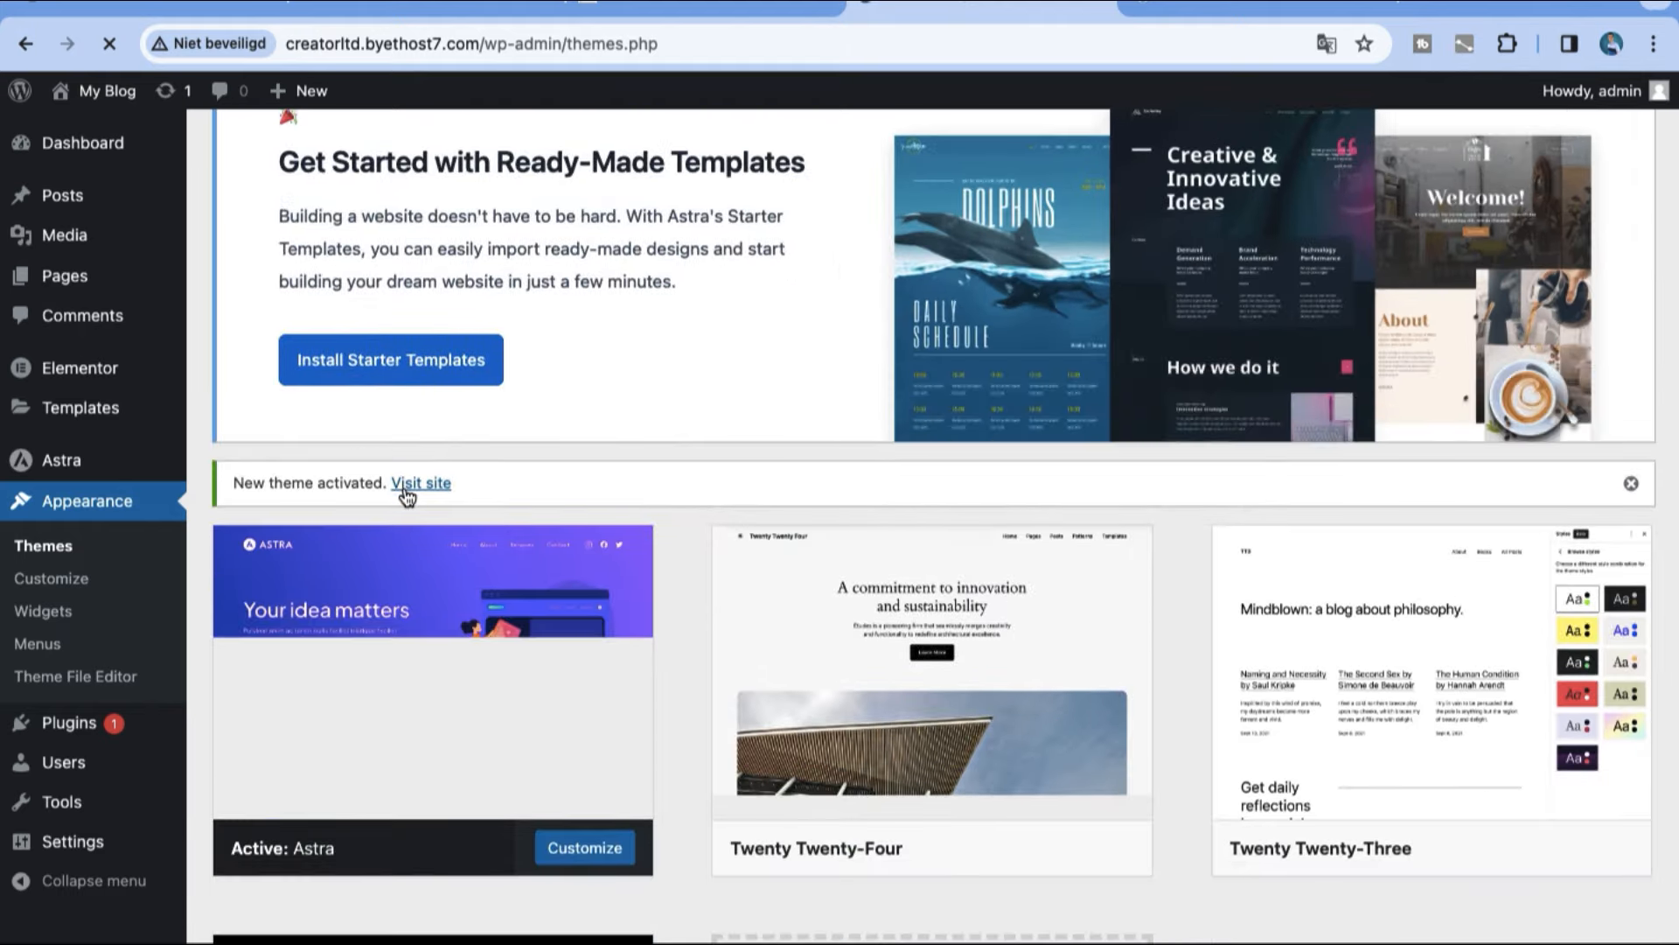
Step: Visit the live site and open its home page in the Elementor editor, closing the block editor's welcome guide
click(408, 486)
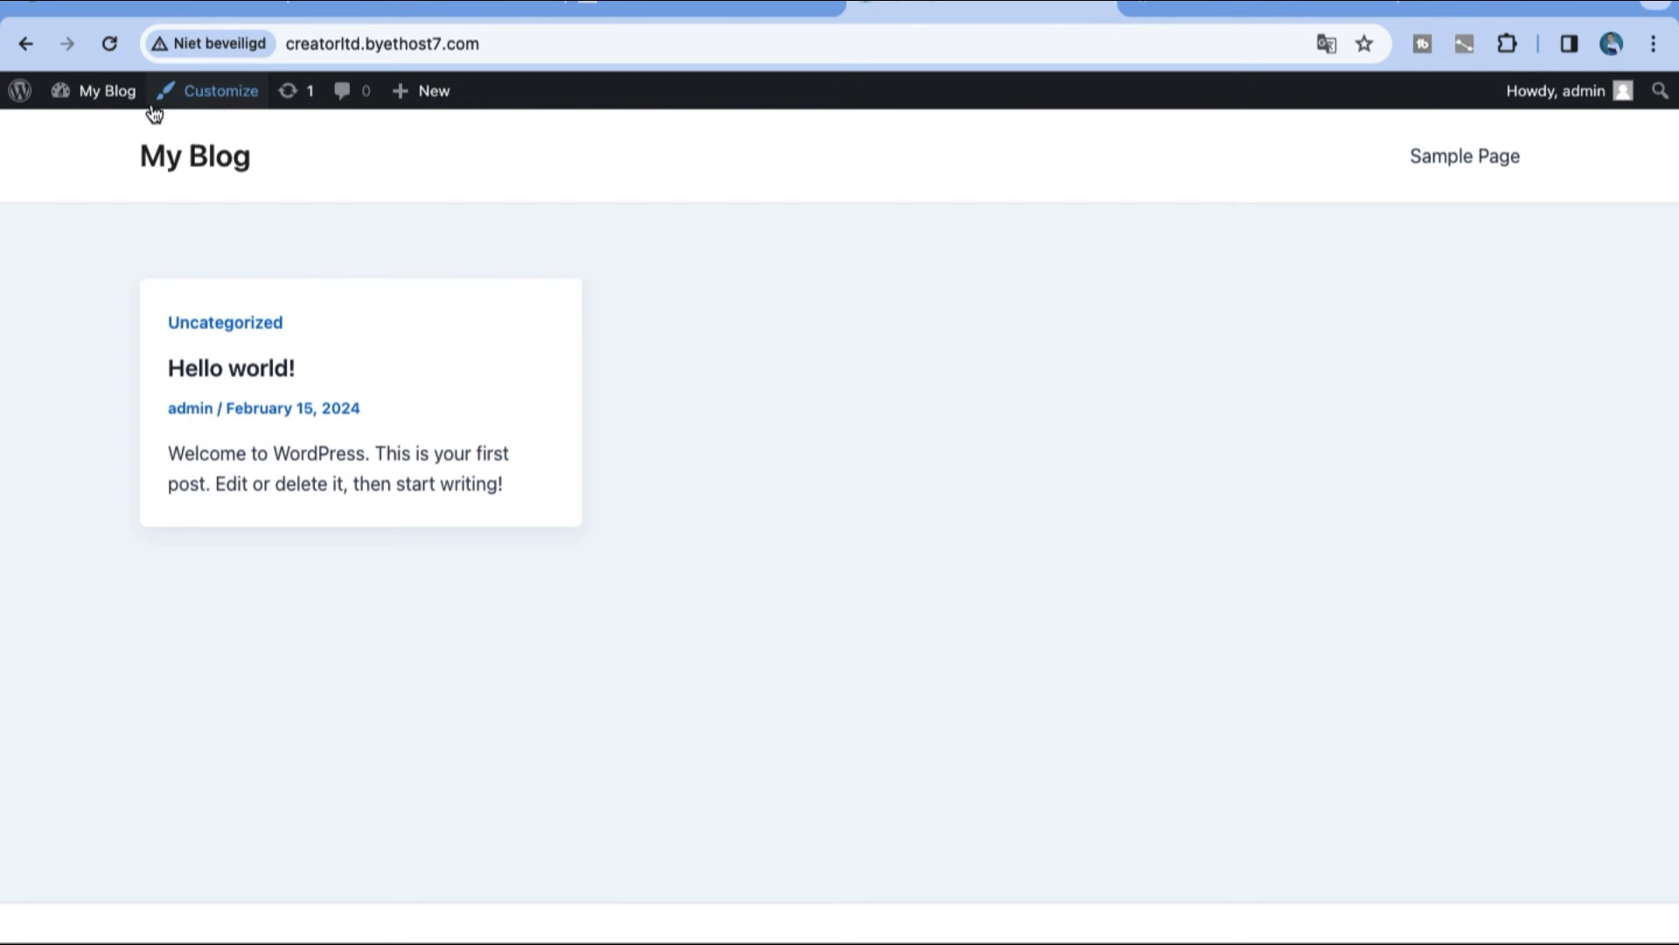
mouse_move(138, 110)
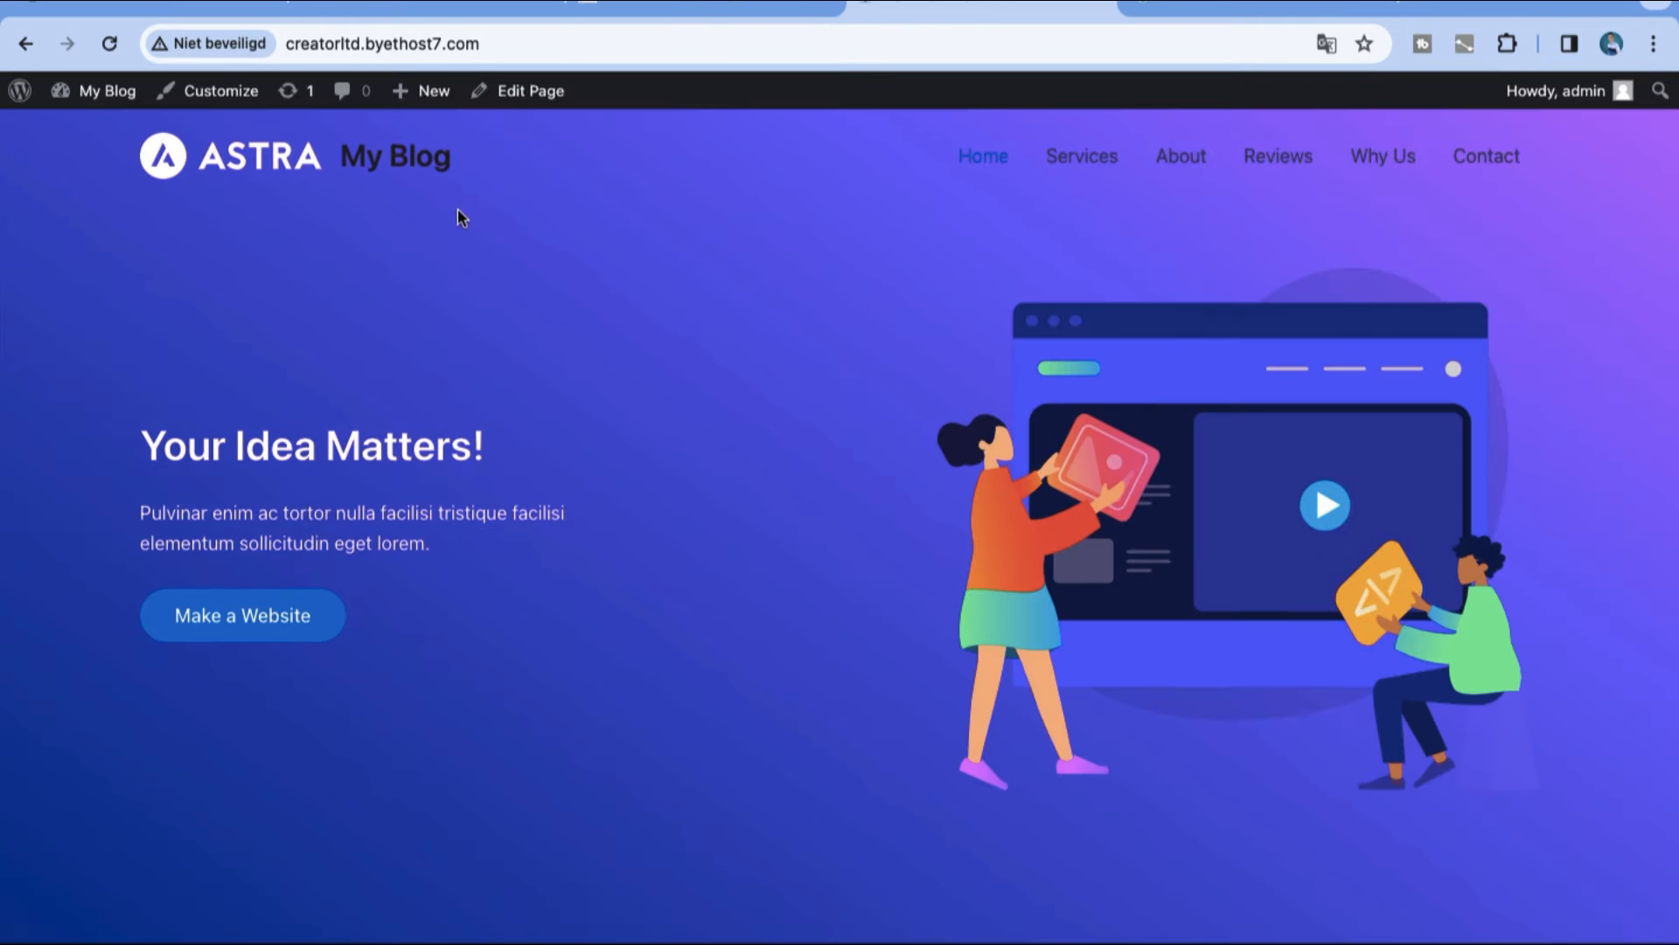
click(484, 101)
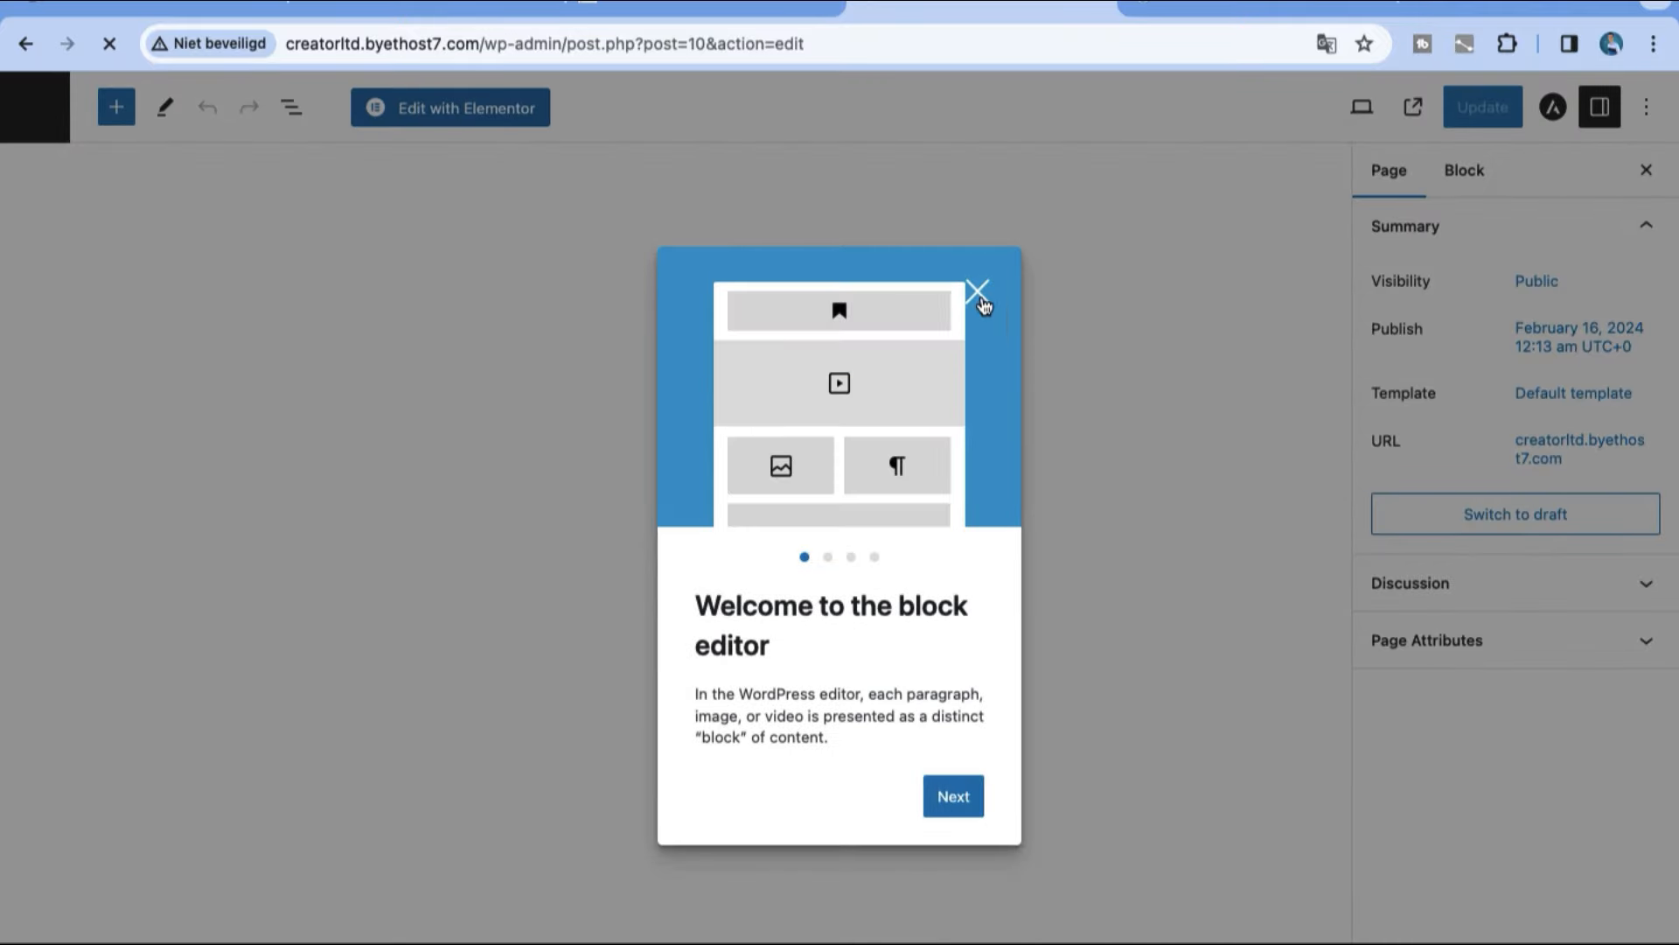
click(978, 292)
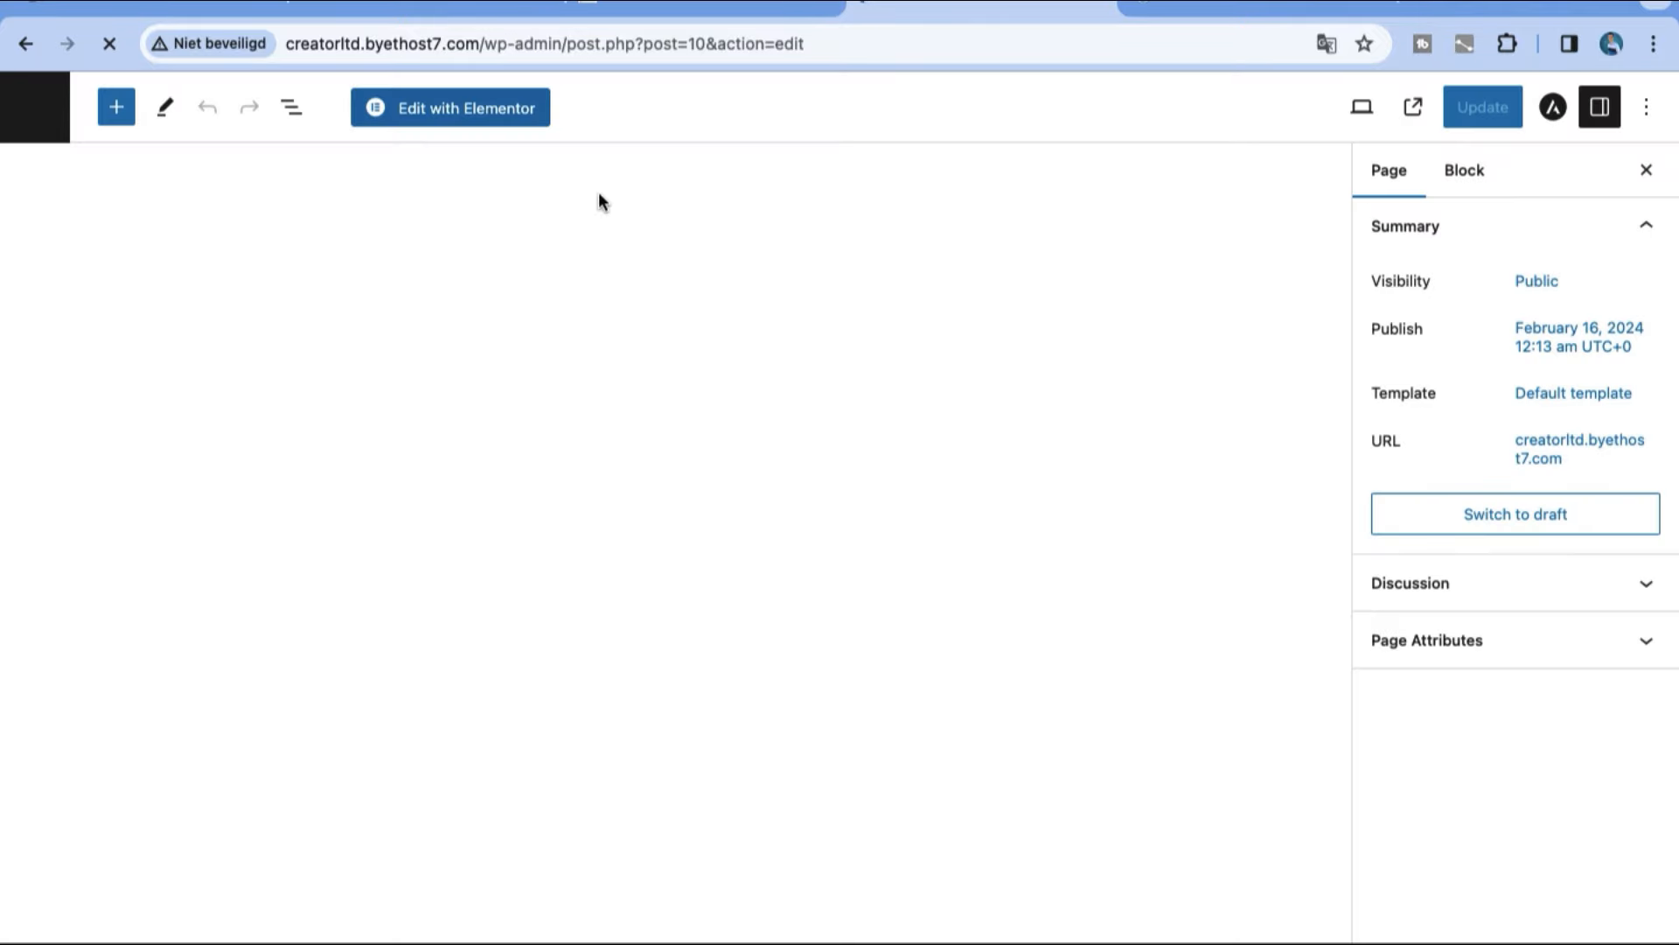
click(491, 108)
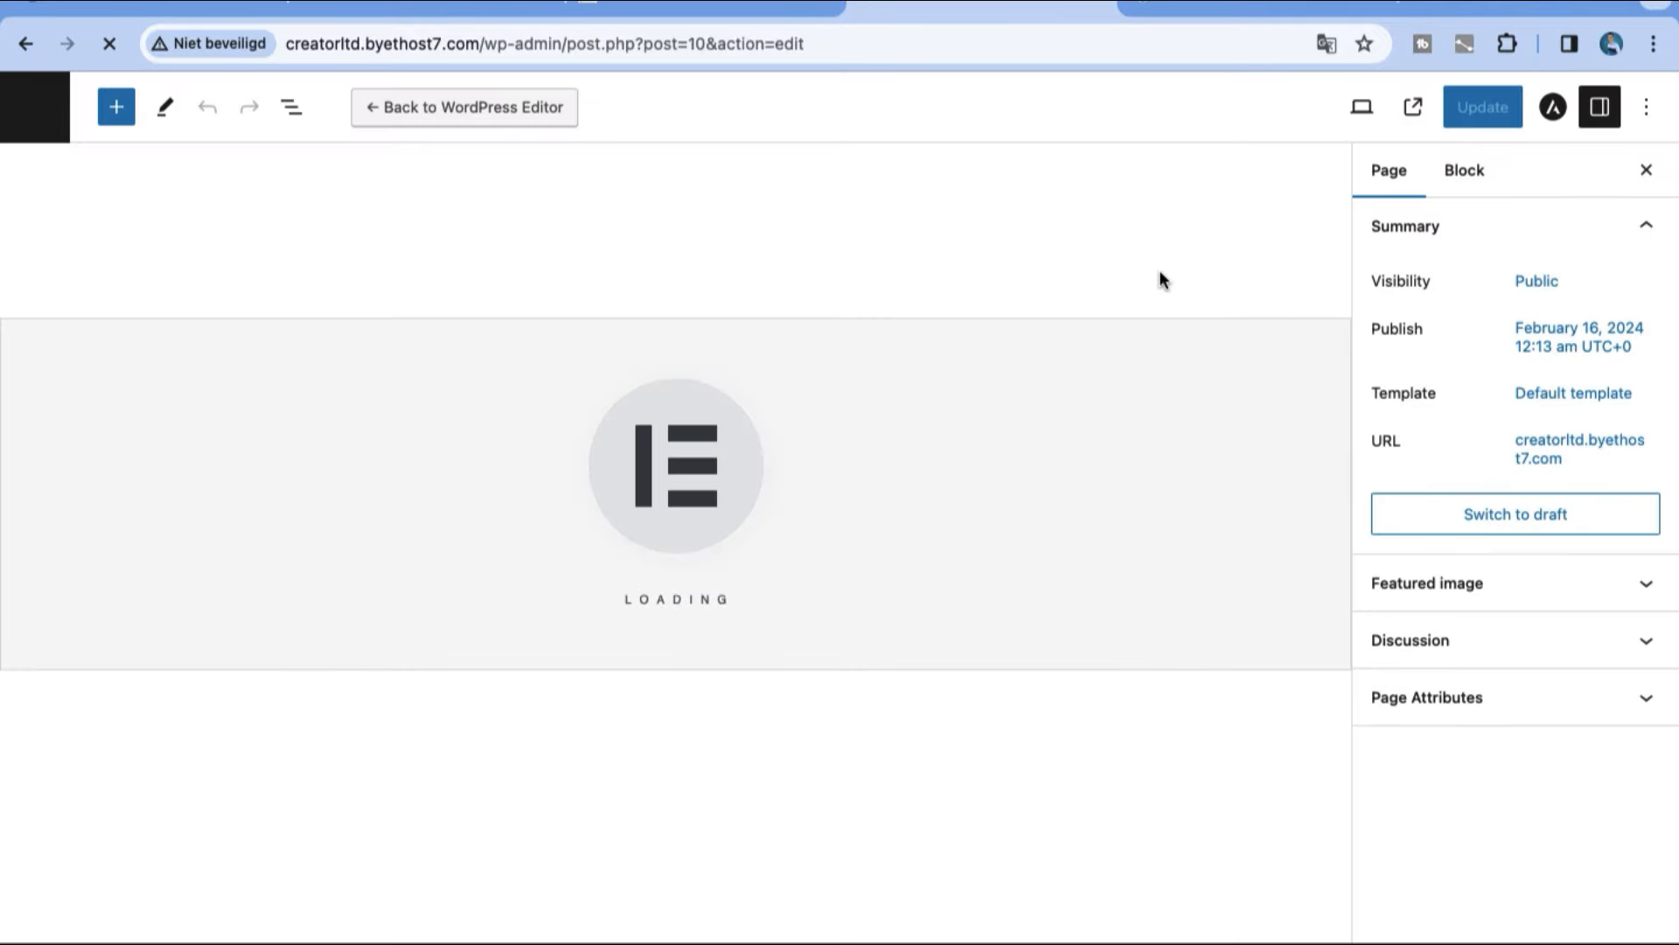
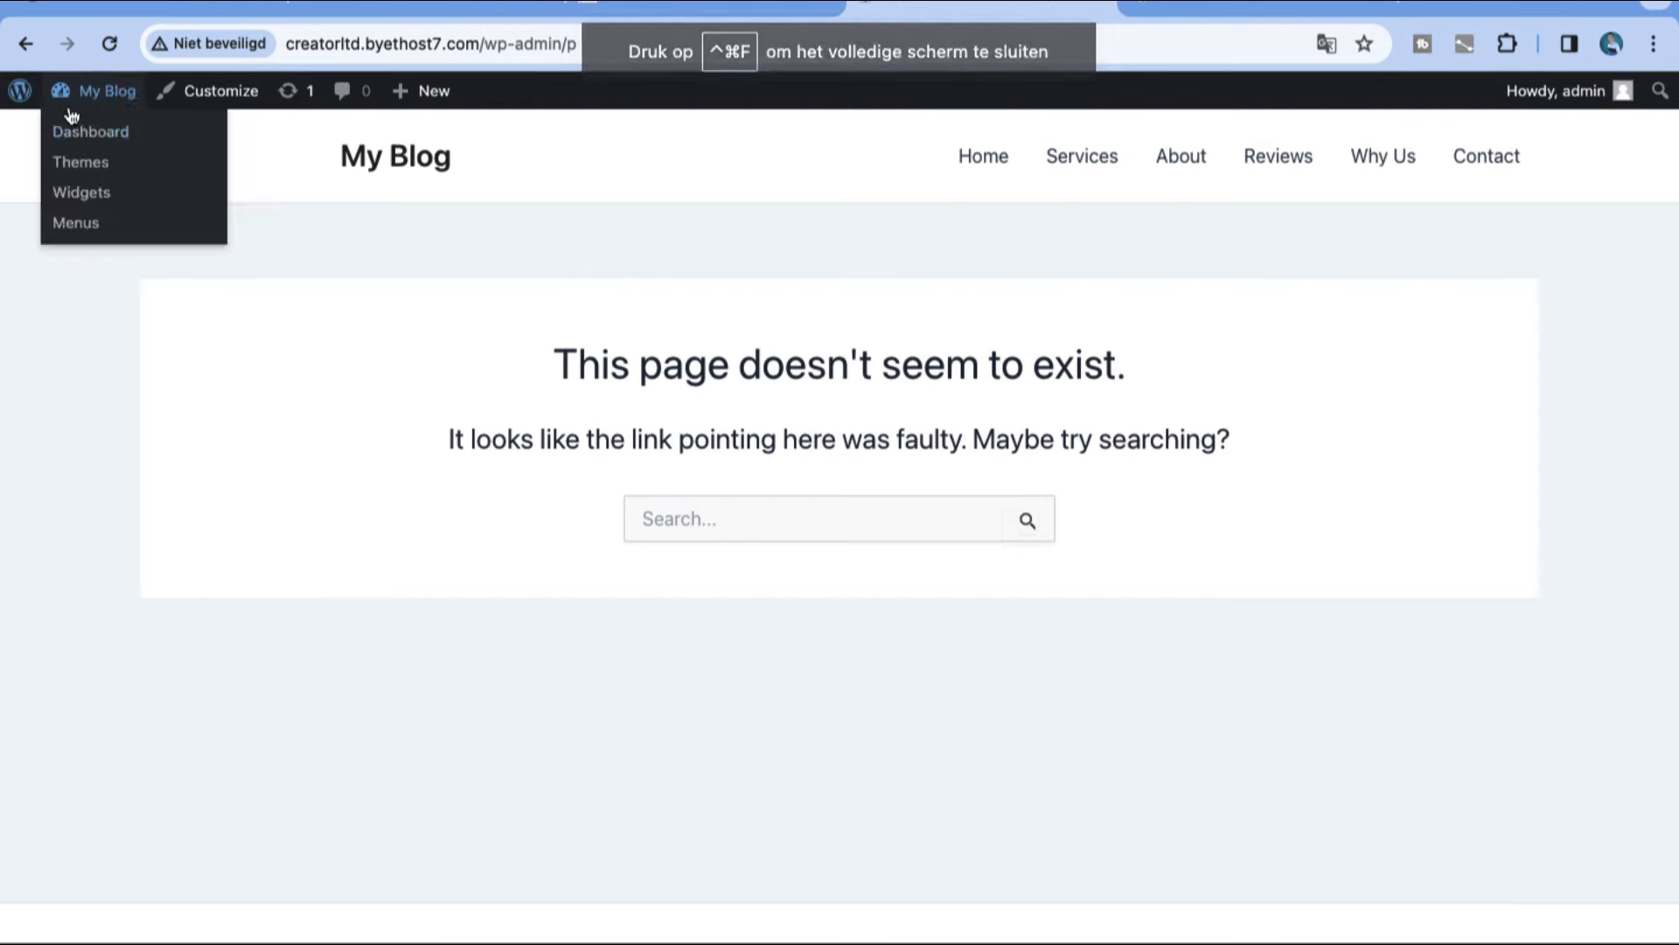
Step: Return to the WordPress dashboard and open Elementor's Kit Library
click(72, 129)
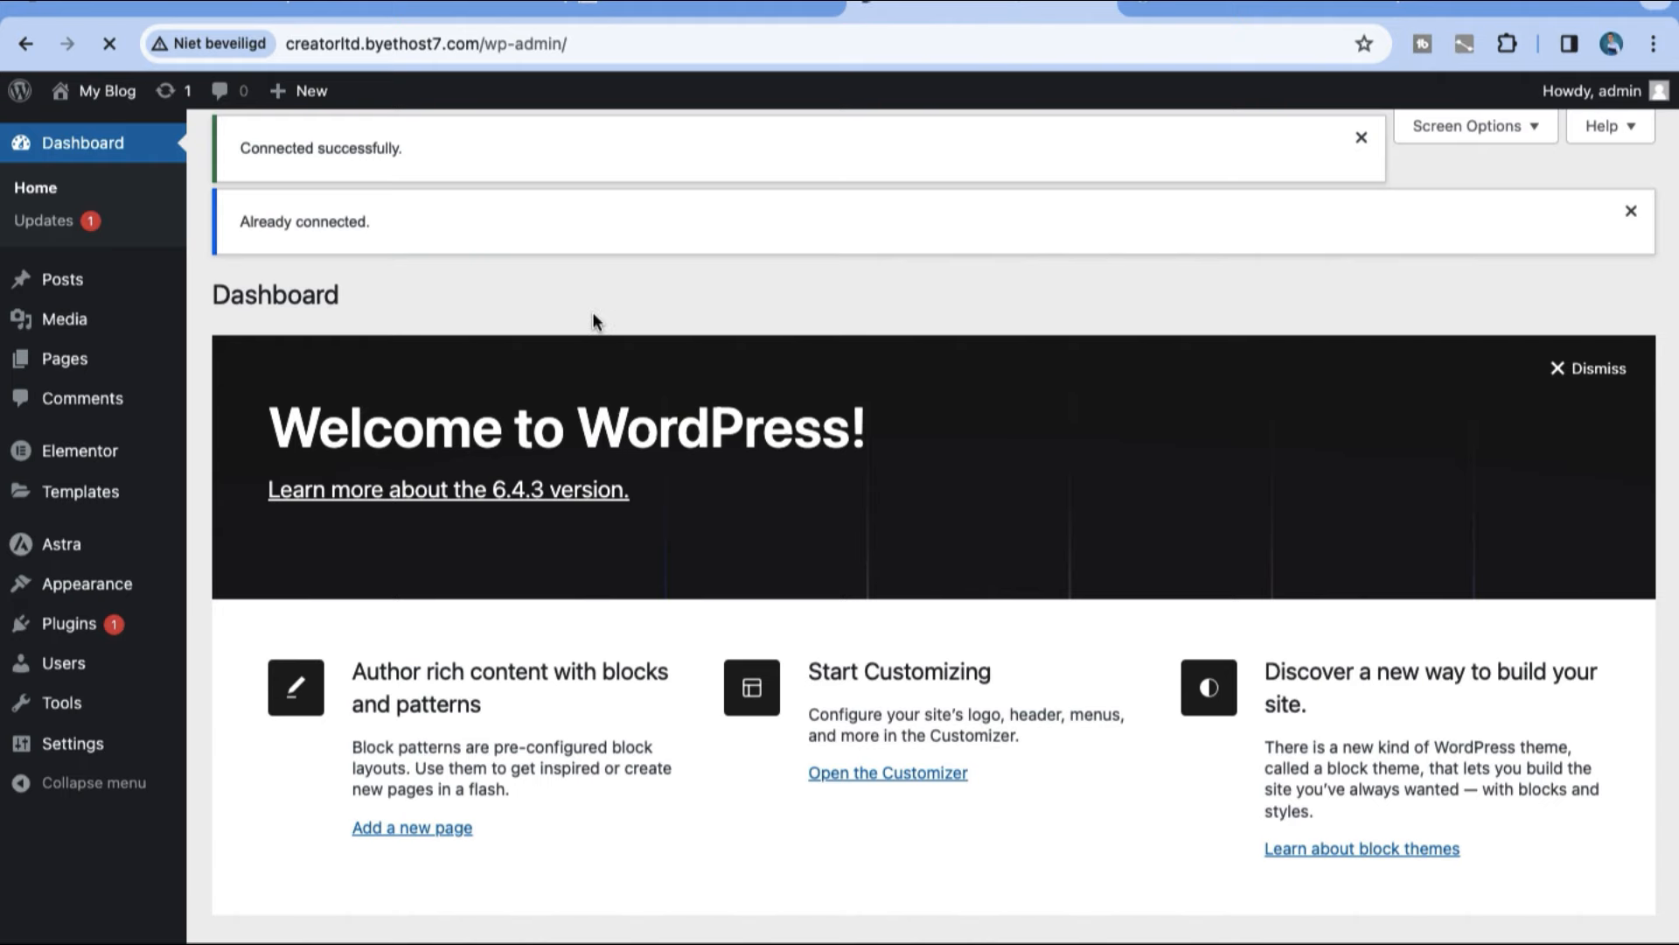
mouse_move(131, 493)
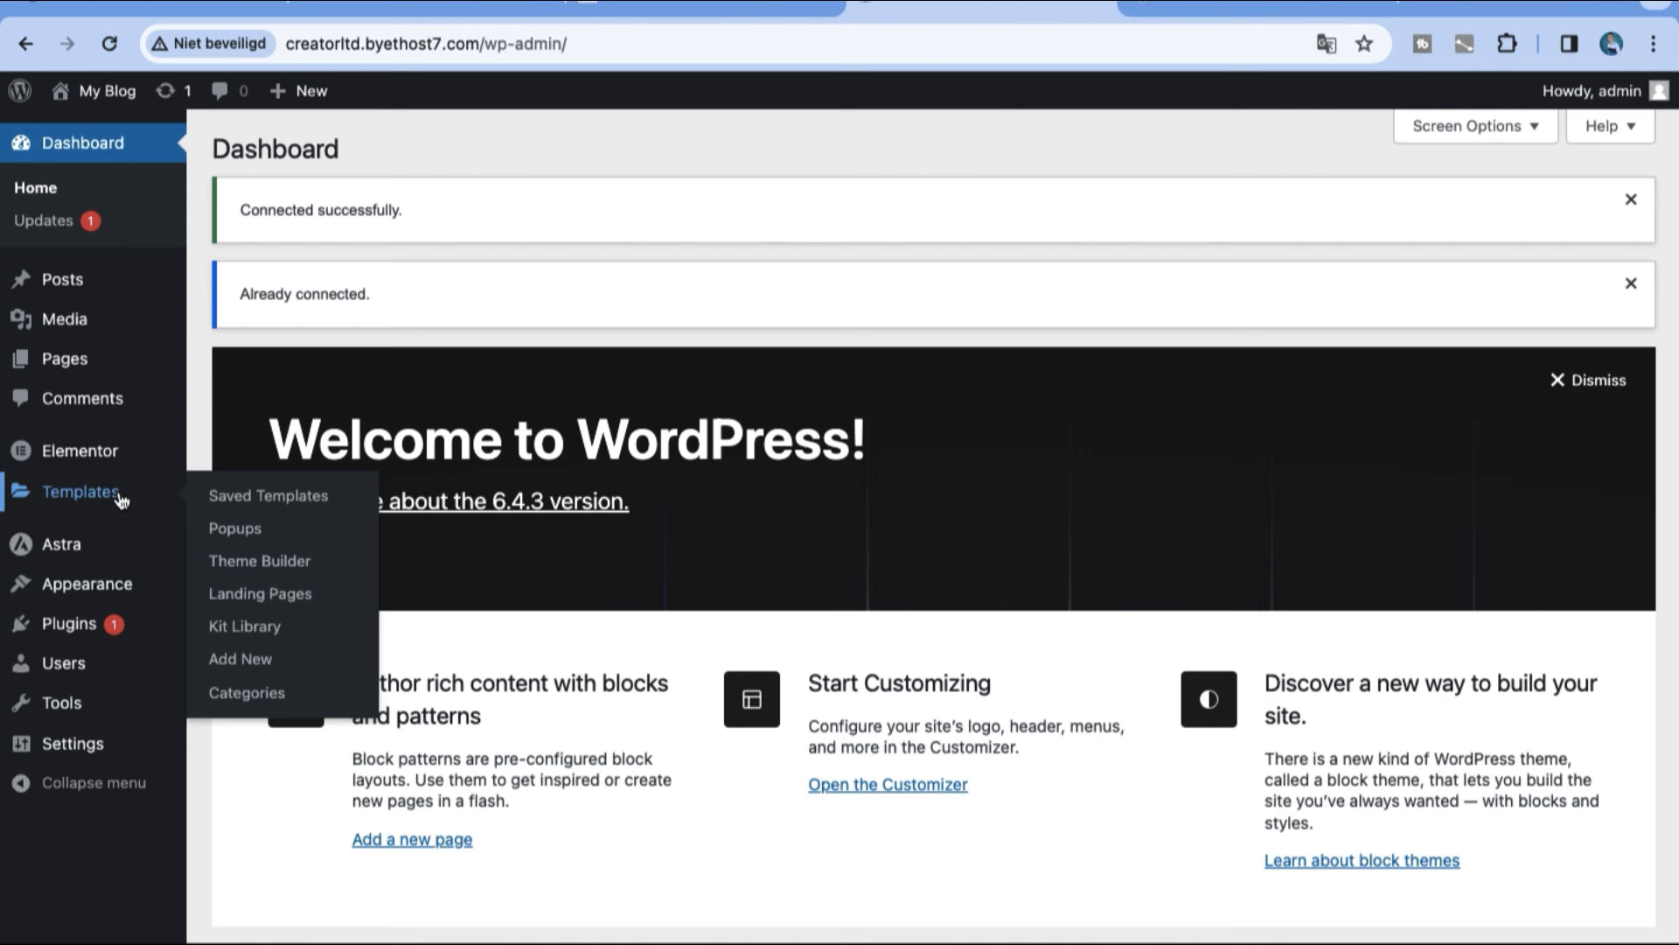
click(252, 626)
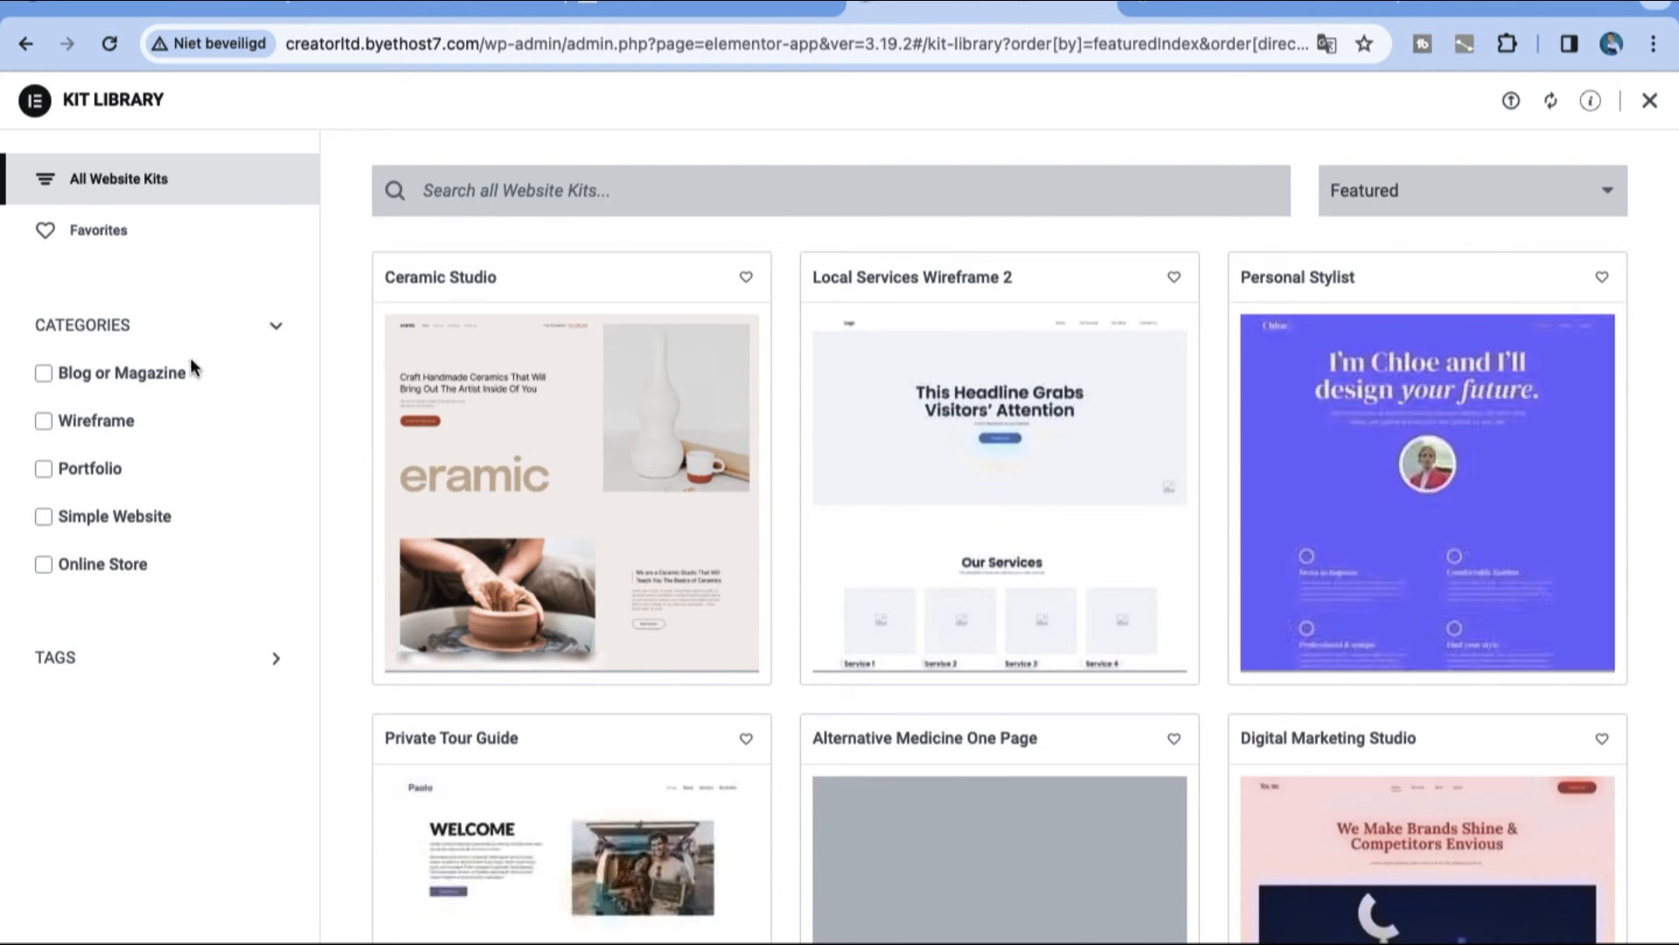
Step: Browse the website kits in the Blog or Magazine category, followed by those in the Online Store category
click(43, 374)
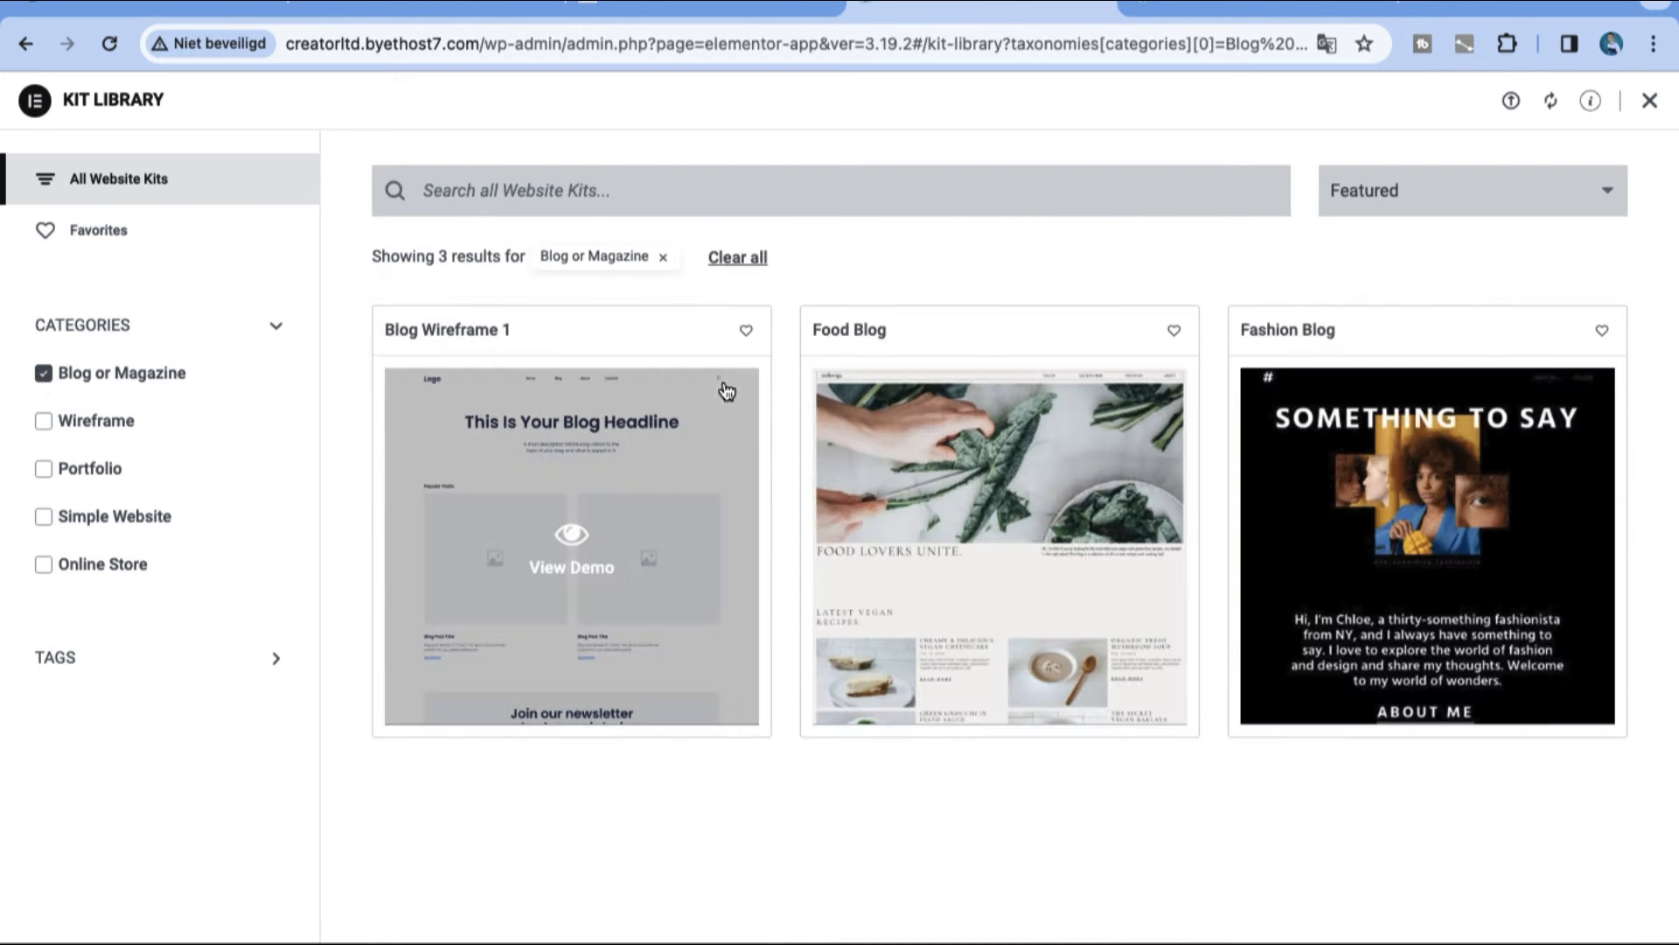
mouse_move(844, 469)
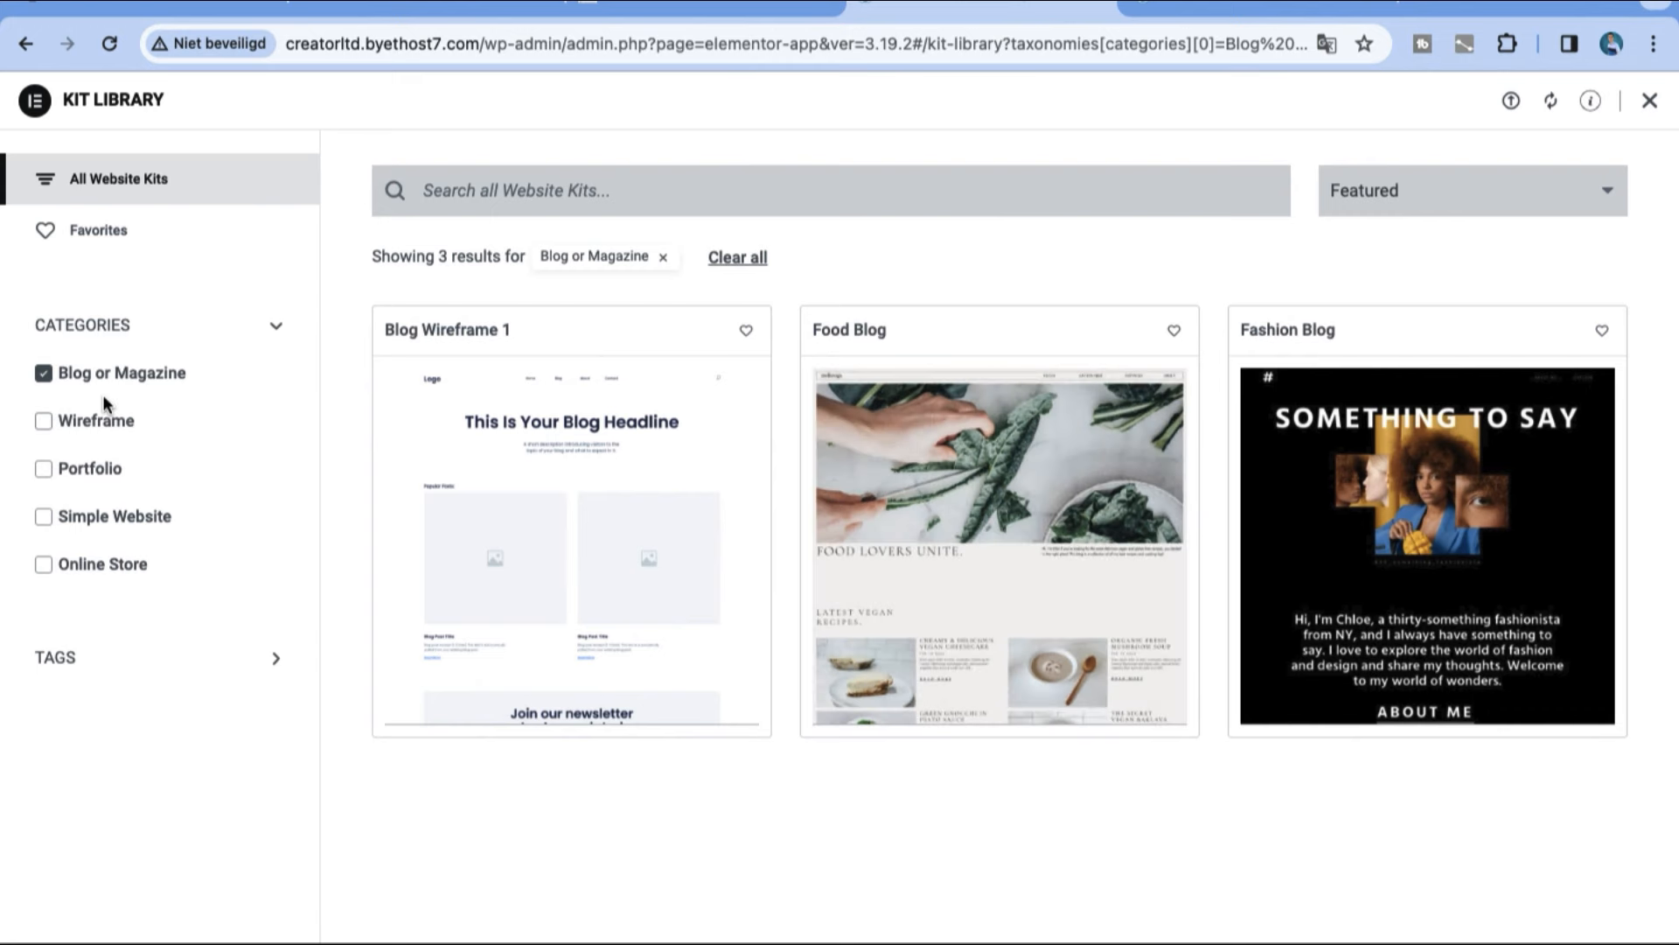
click(44, 375)
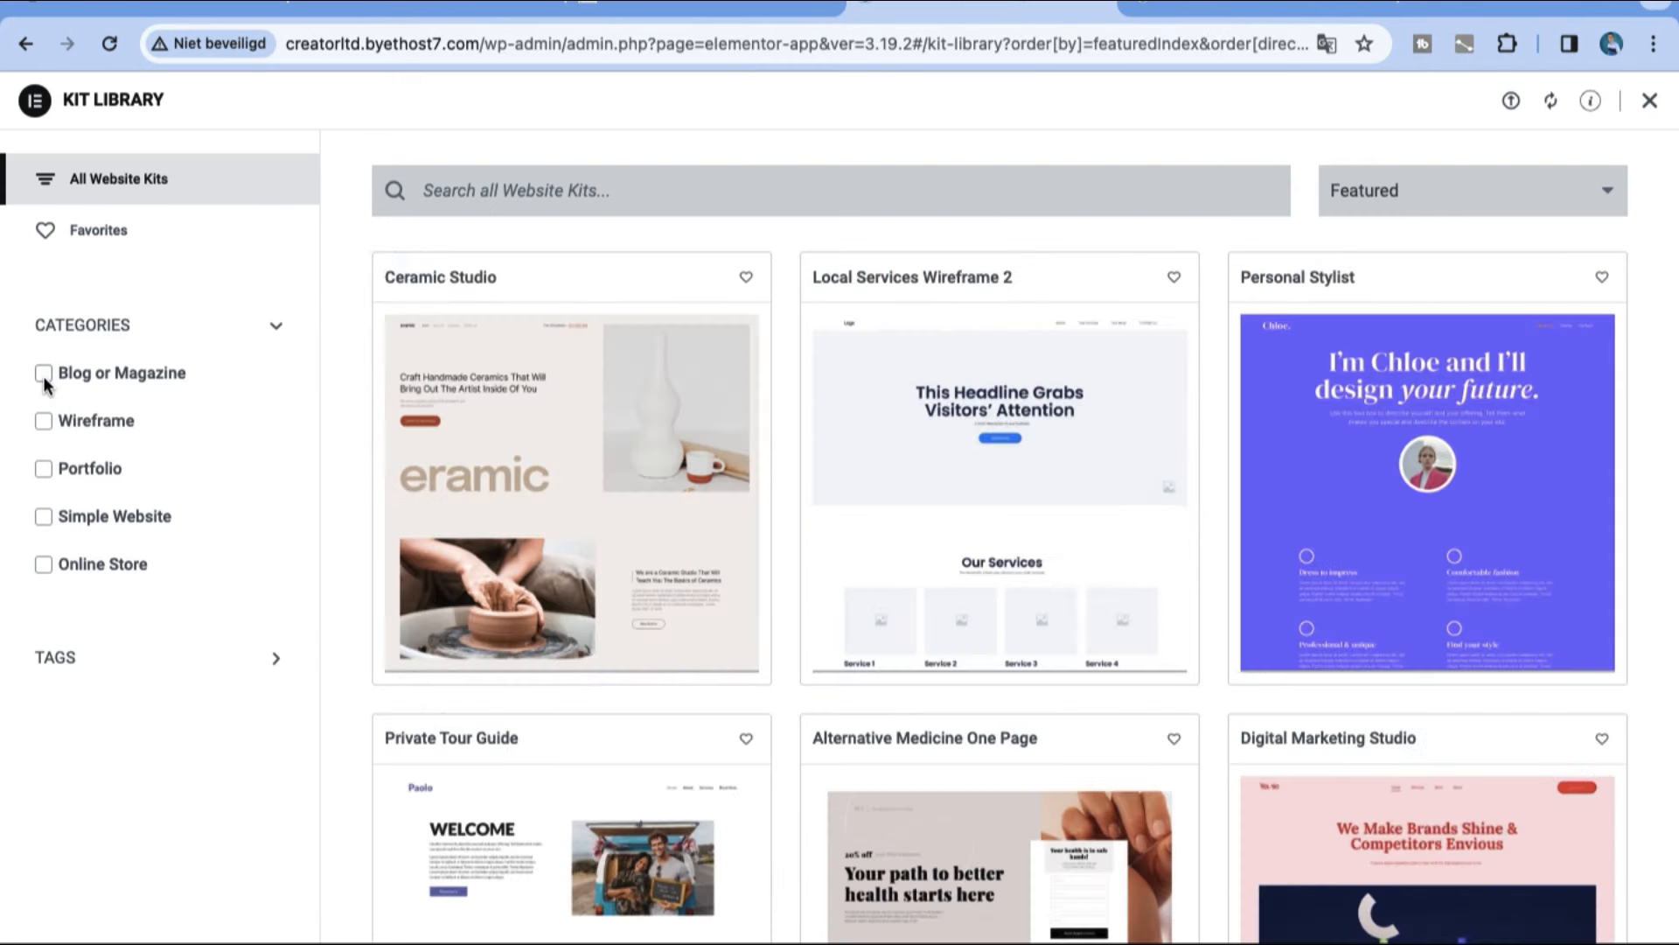
click(44, 566)
scroll(1172, 733, down, 12)
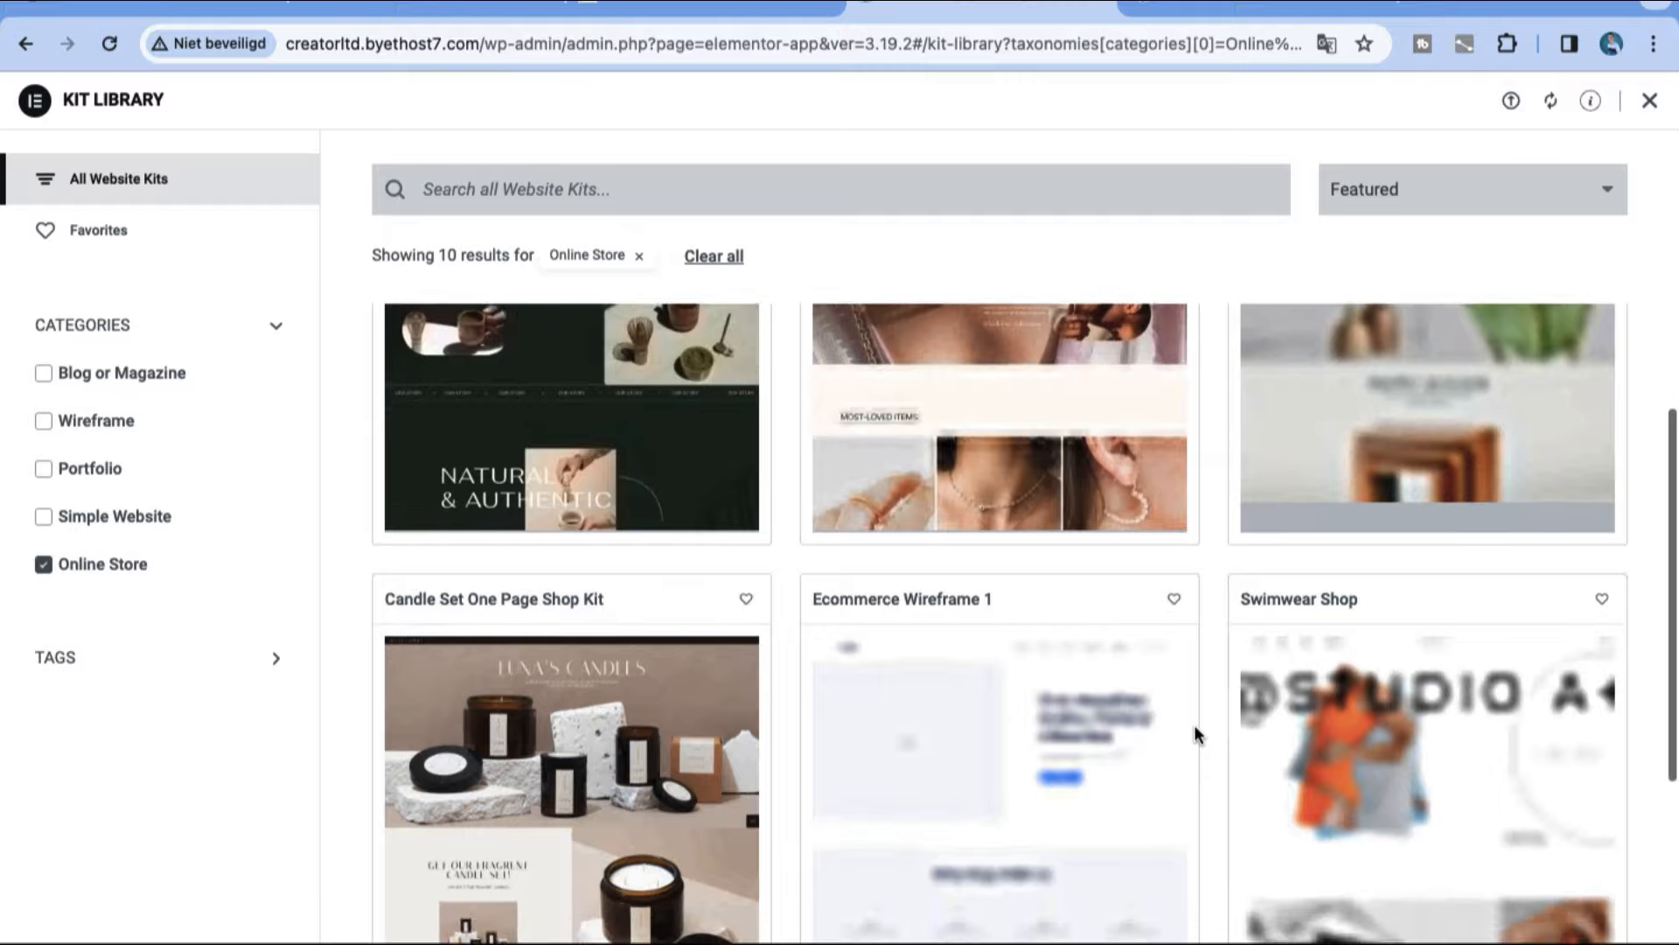
scroll(1196, 733, up, 12)
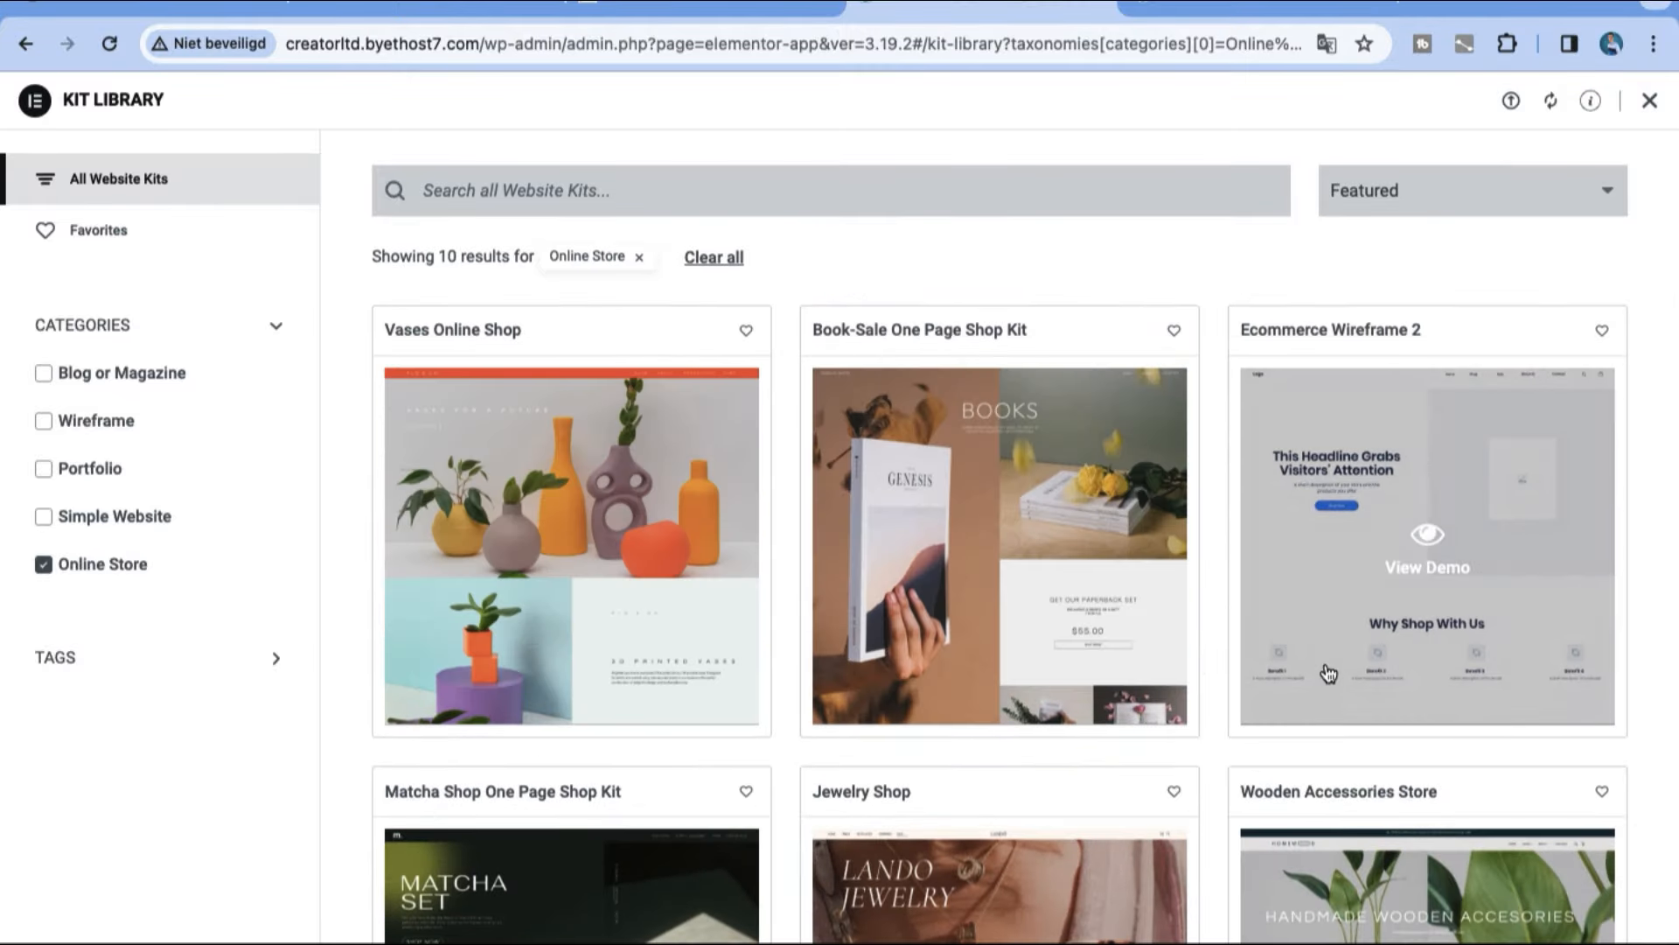
mouse_move(1265, 674)
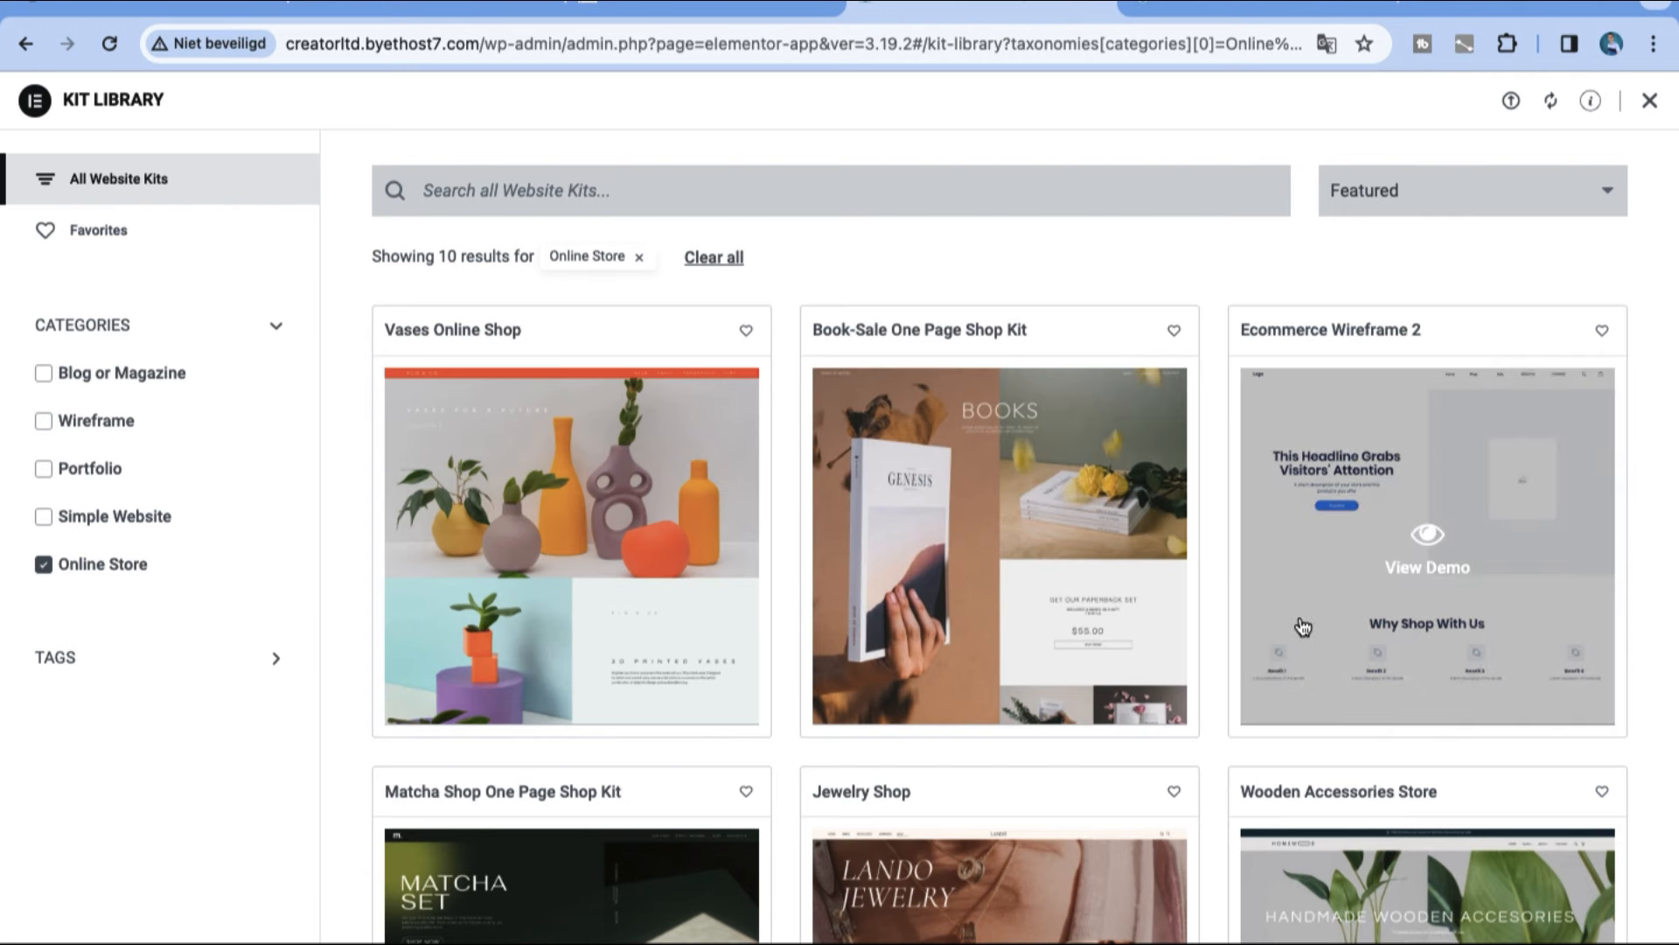
click(1445, 200)
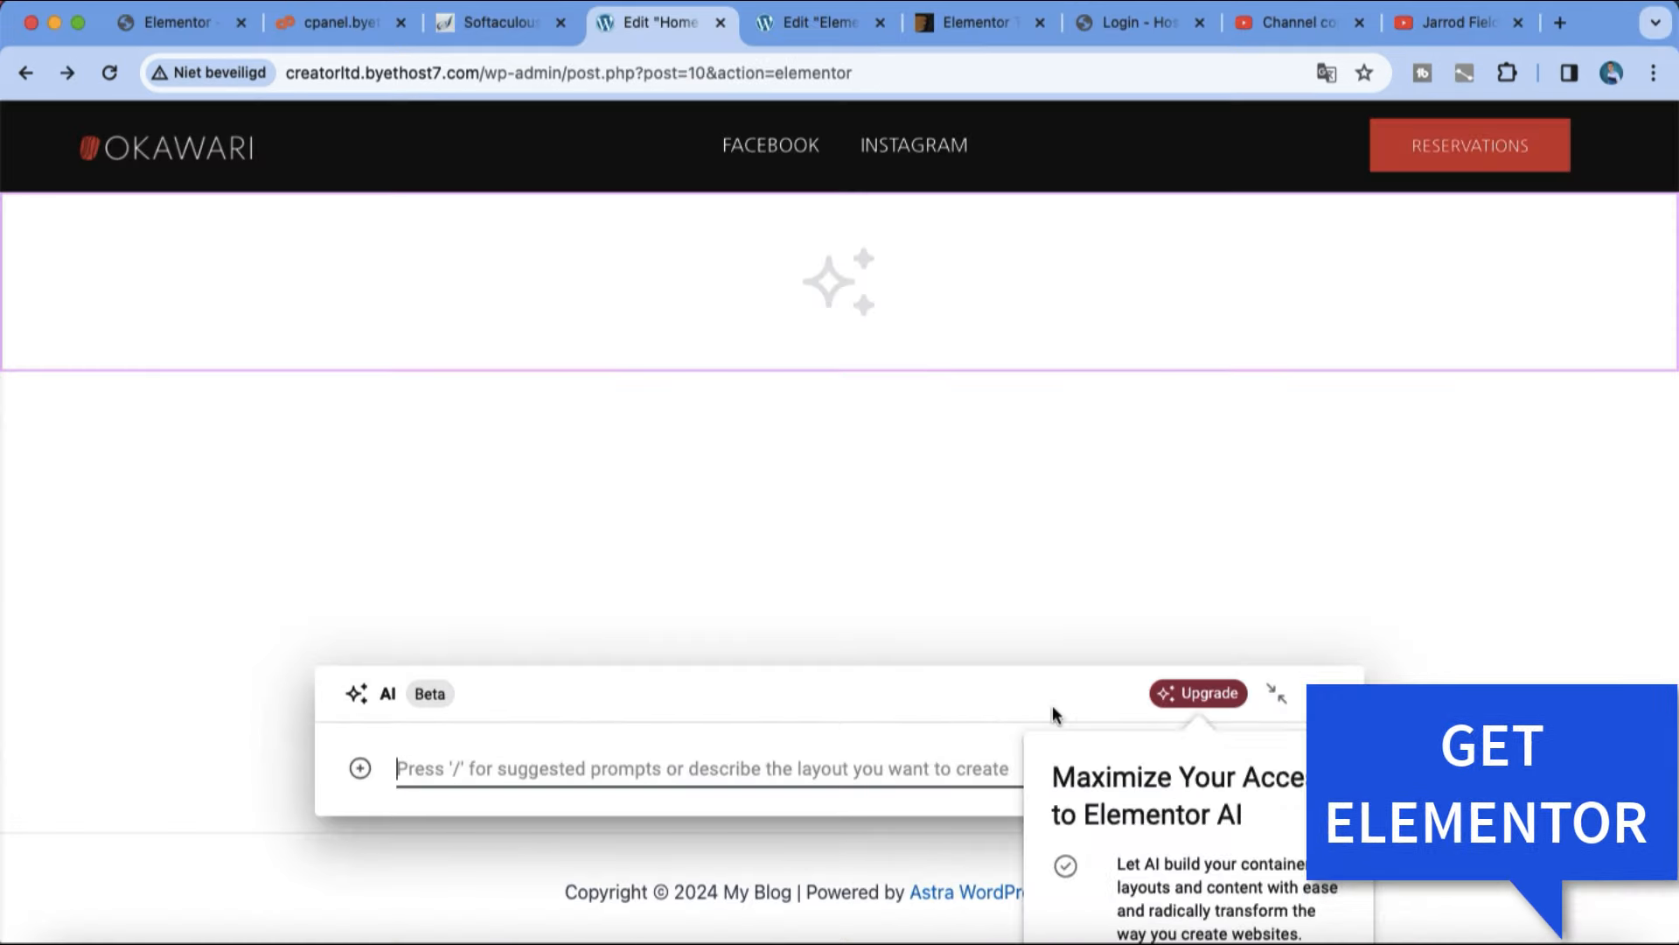
Step: Dismiss the Elementor AI prompt and insert the "This Headline Grabs Visitors' Attention" hero block from the template library below the header
click(1277, 693)
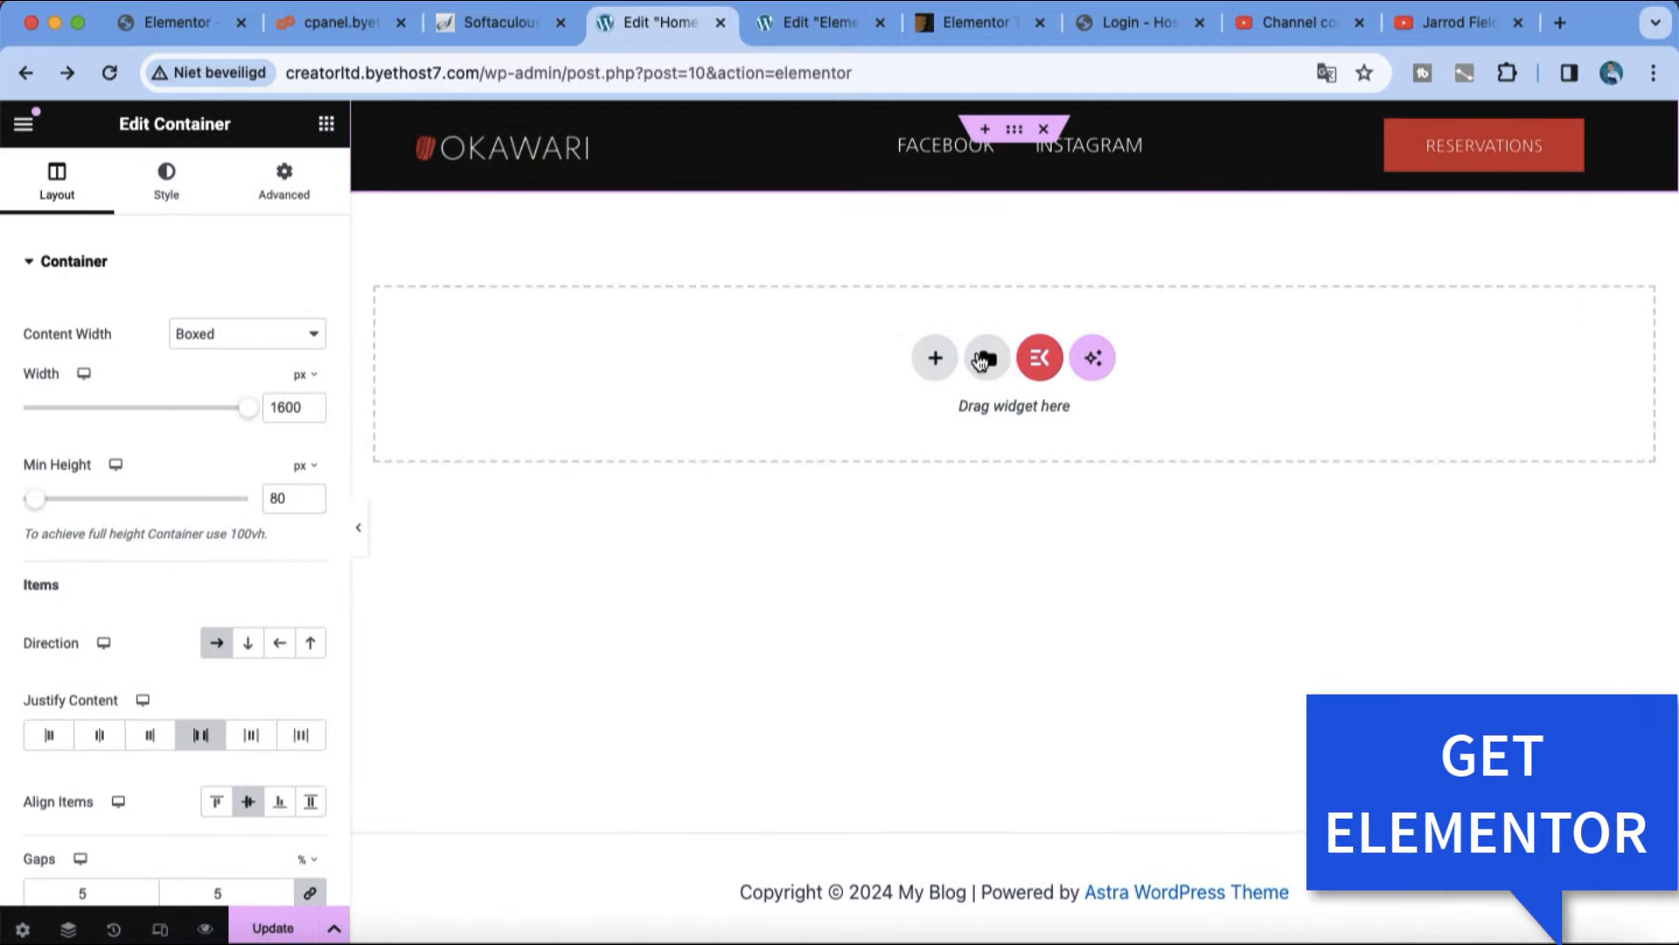
click(989, 362)
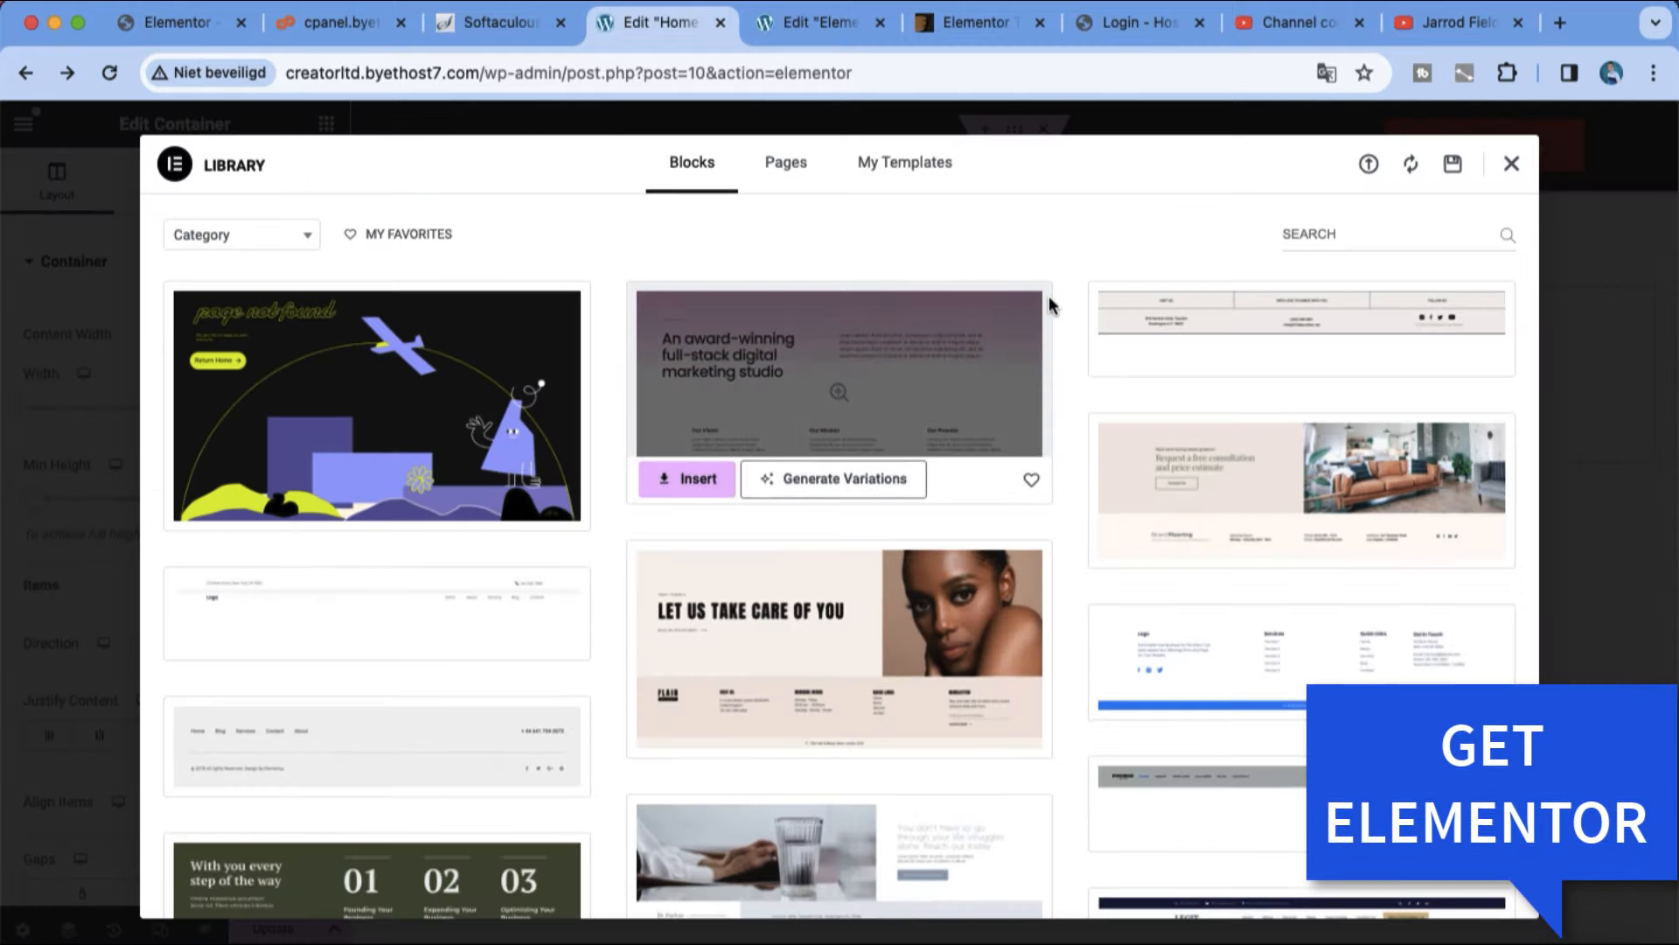
scroll(1050, 302, down, 5)
scroll(1048, 296, down, 10)
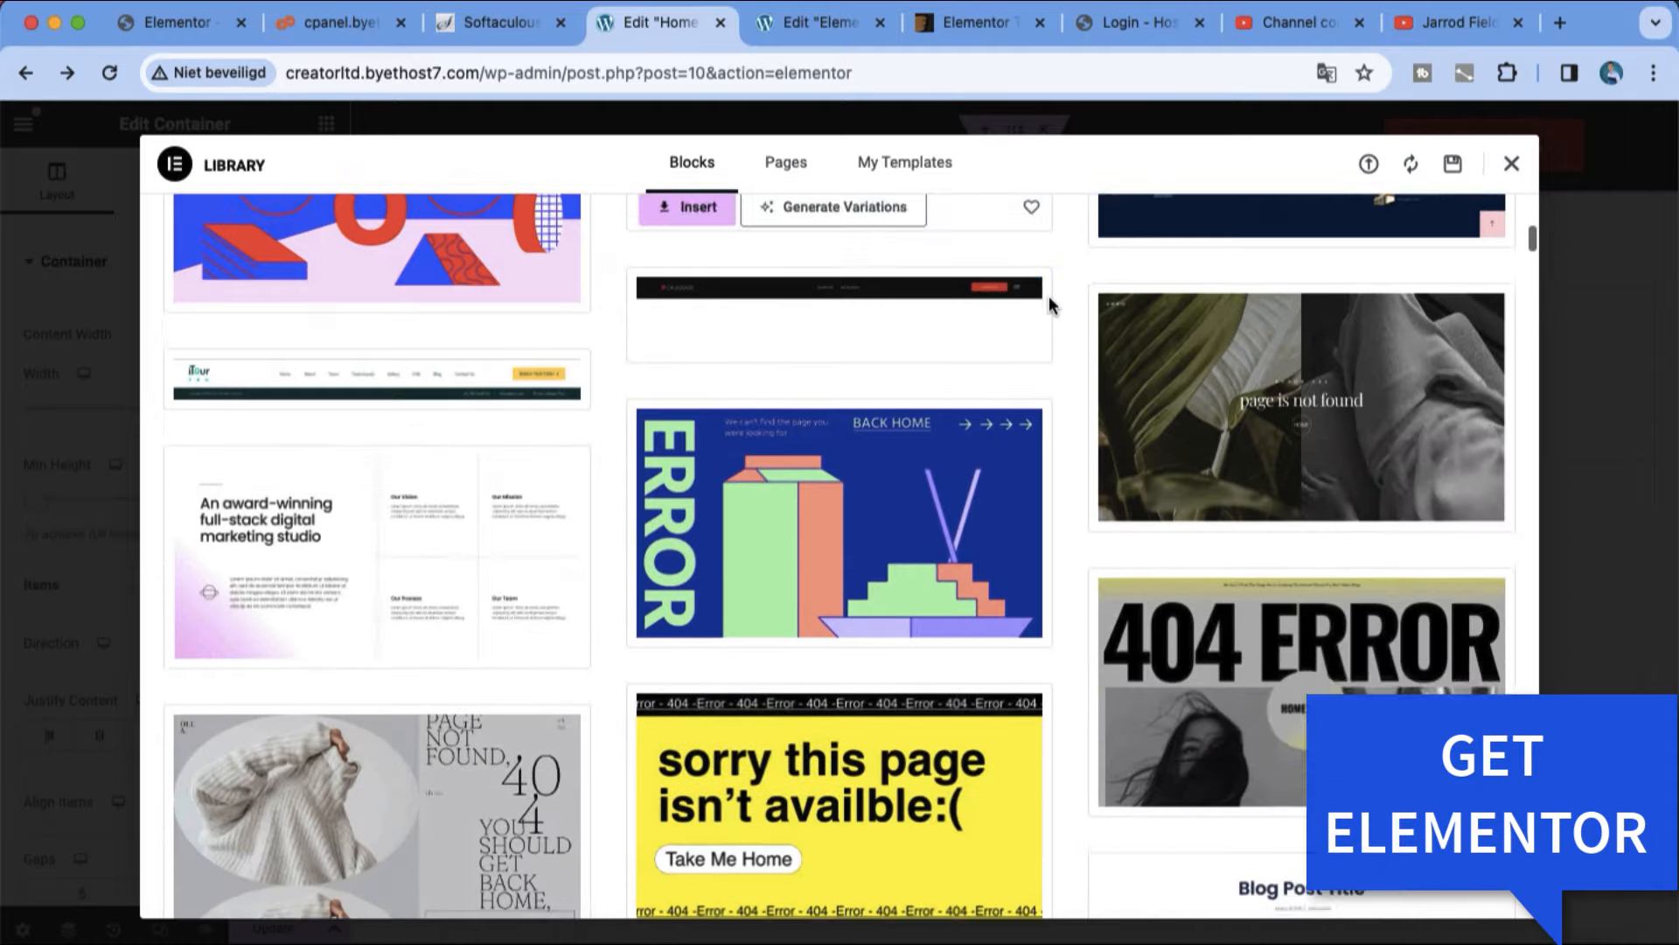
scroll(1048, 296, down, 15)
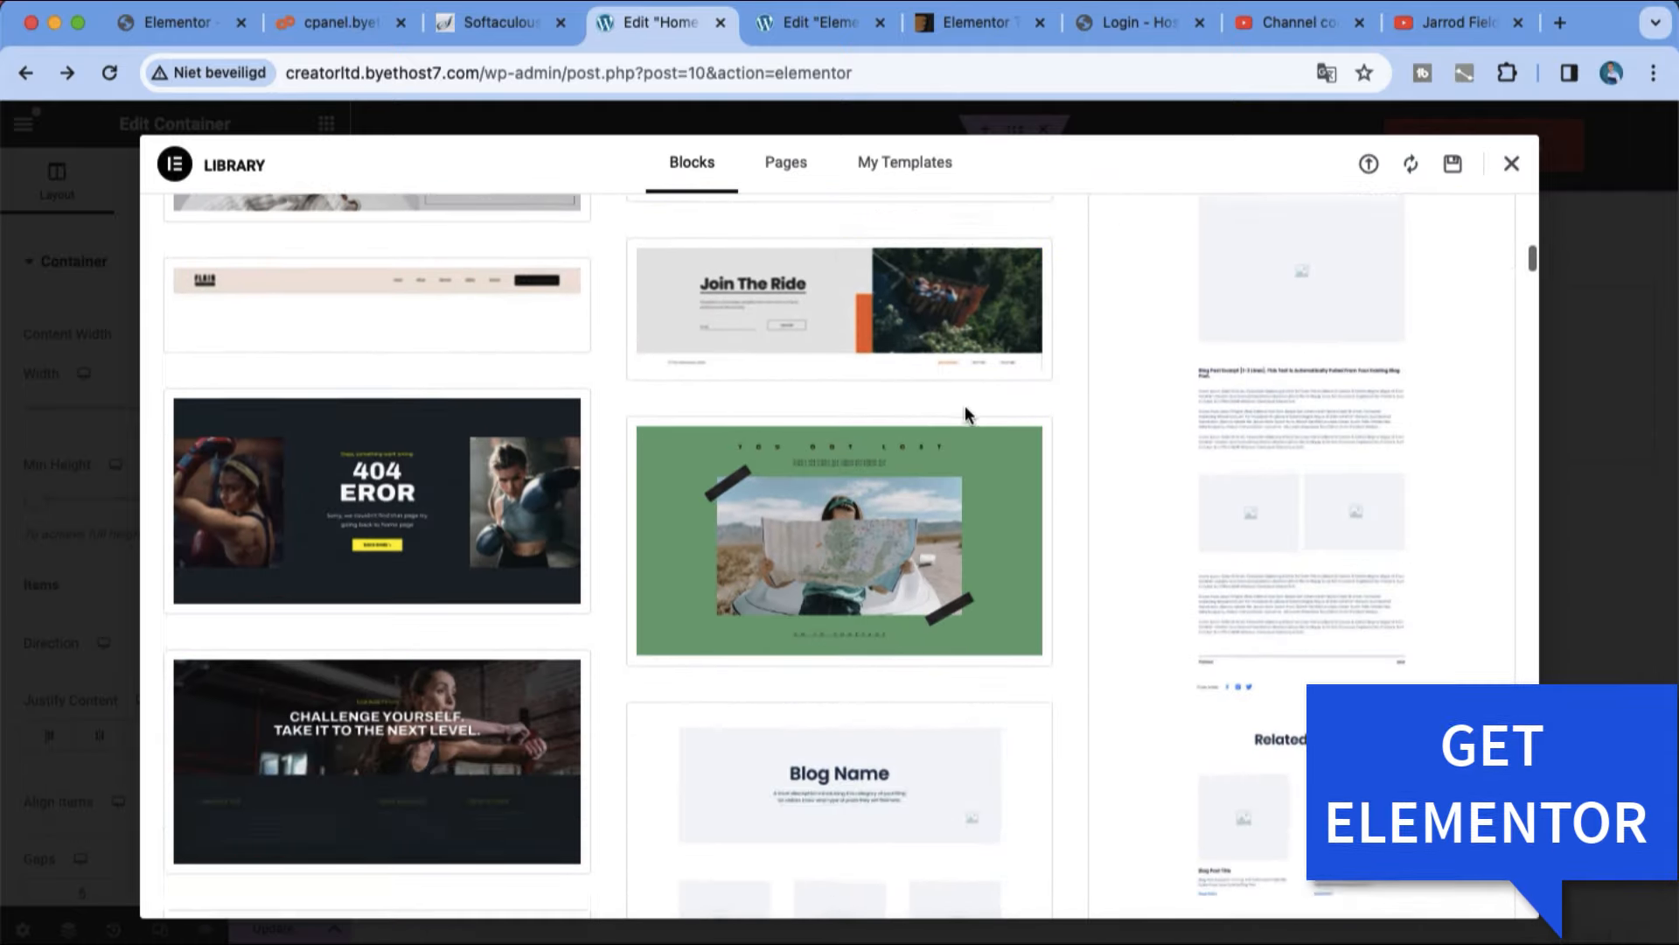
scroll(967, 416, down, 1)
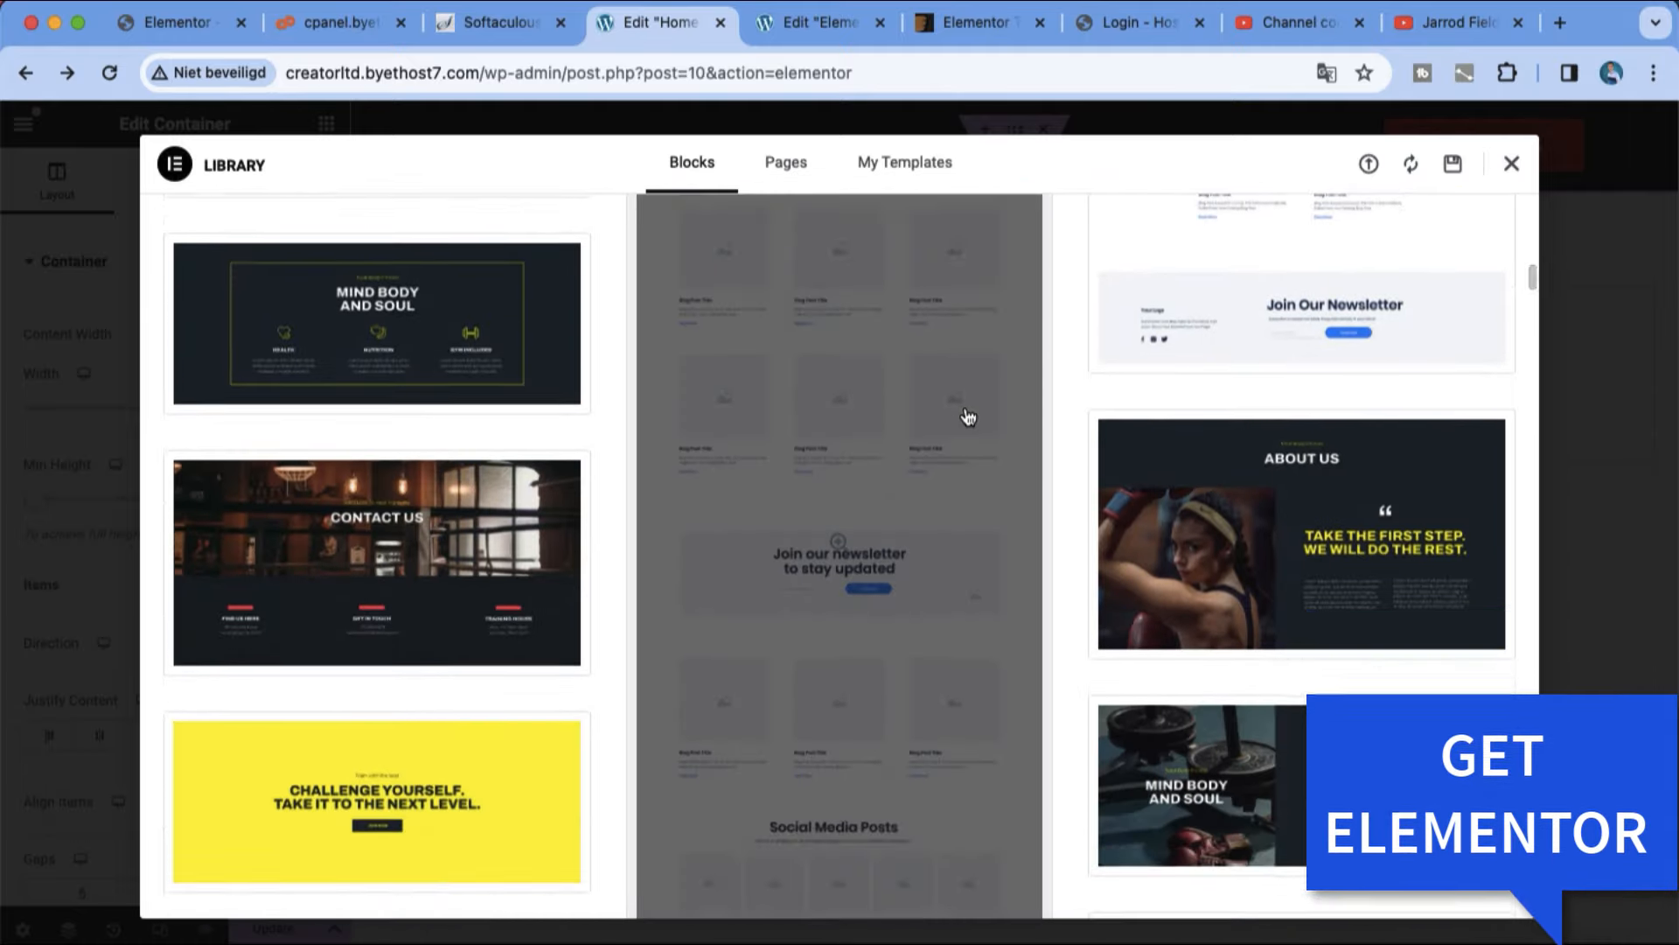
scroll(968, 417, down, 10)
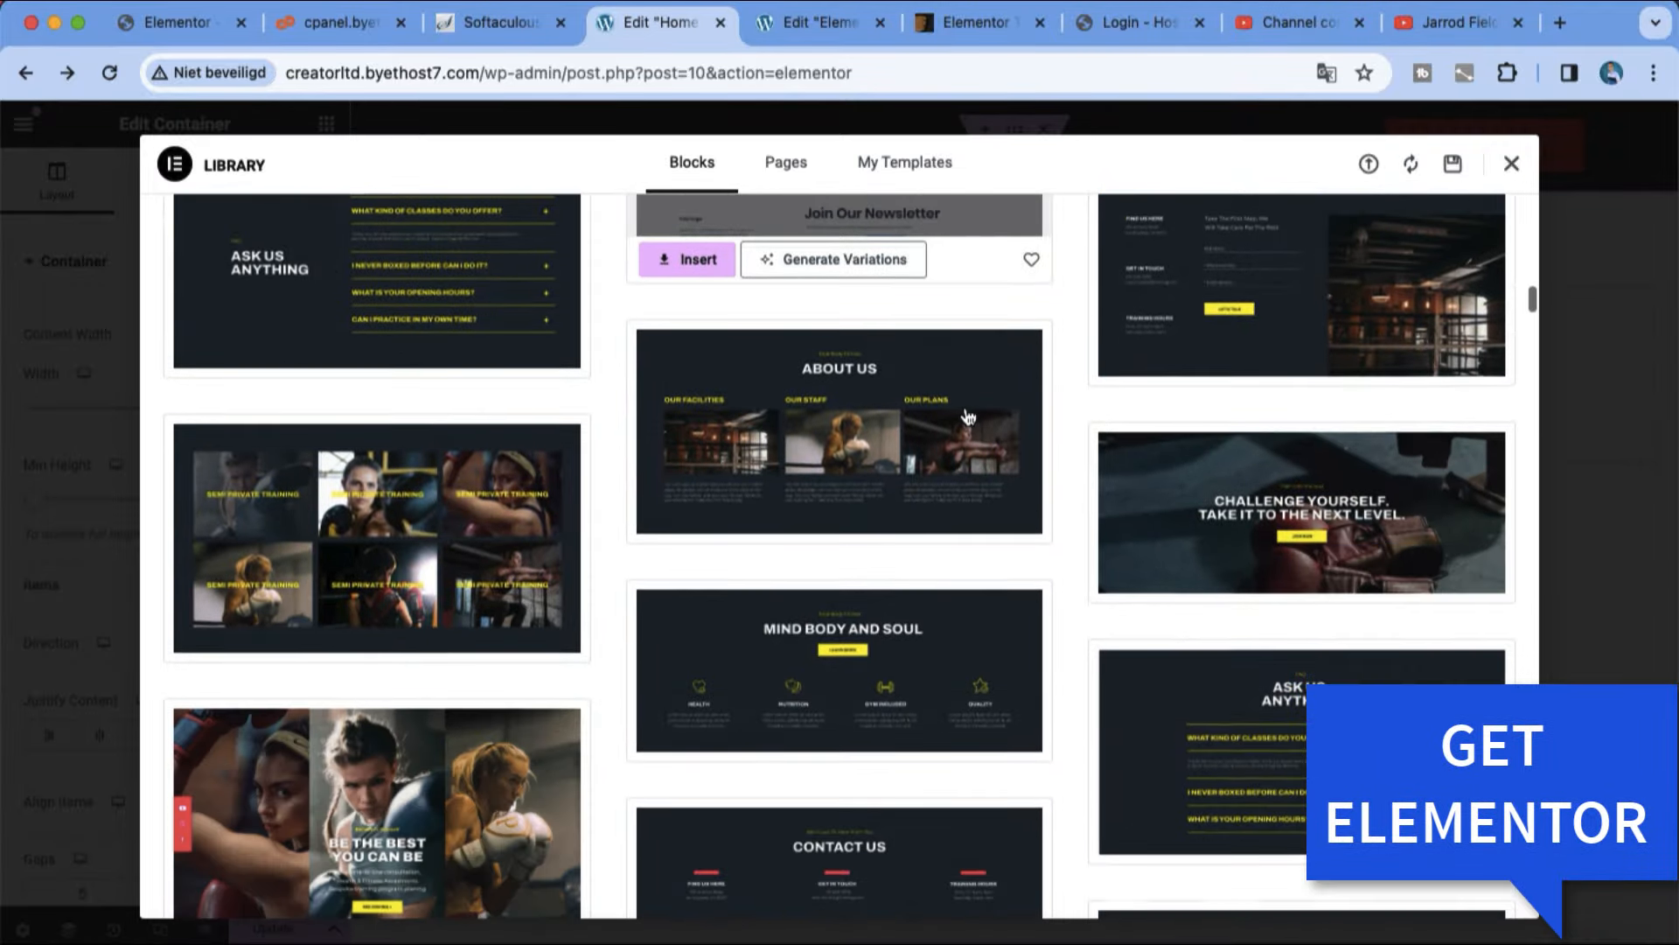
scroll(968, 416, down, 4)
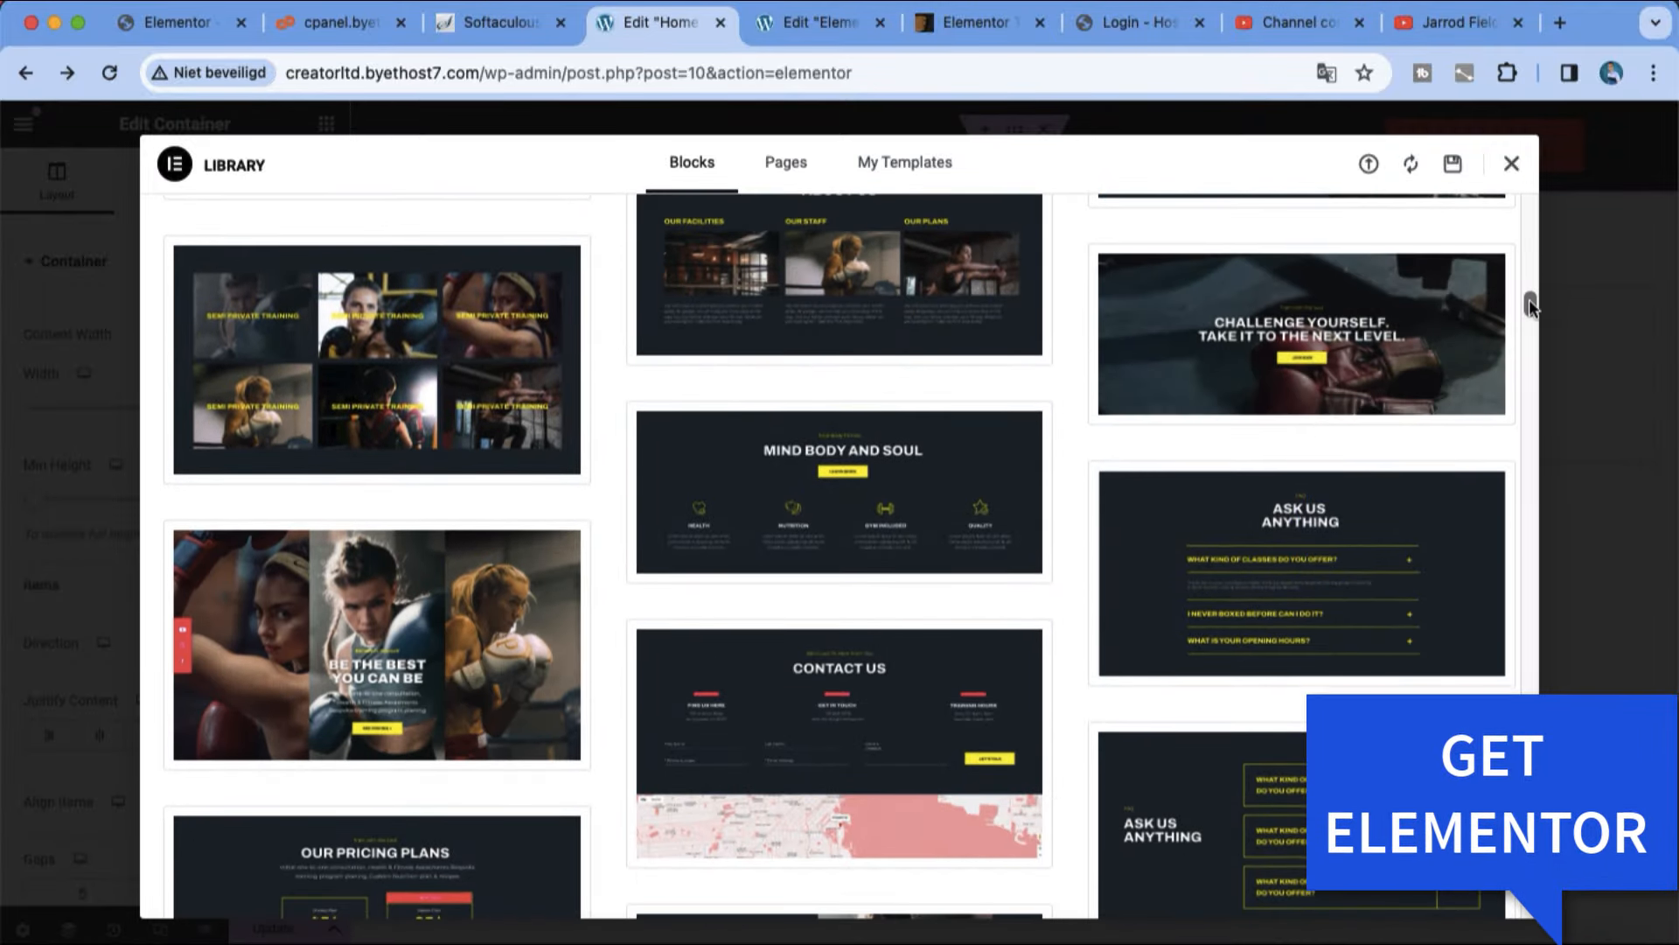
drag(1530, 304, 1567, 611)
scroll(1409, 532, up, 2)
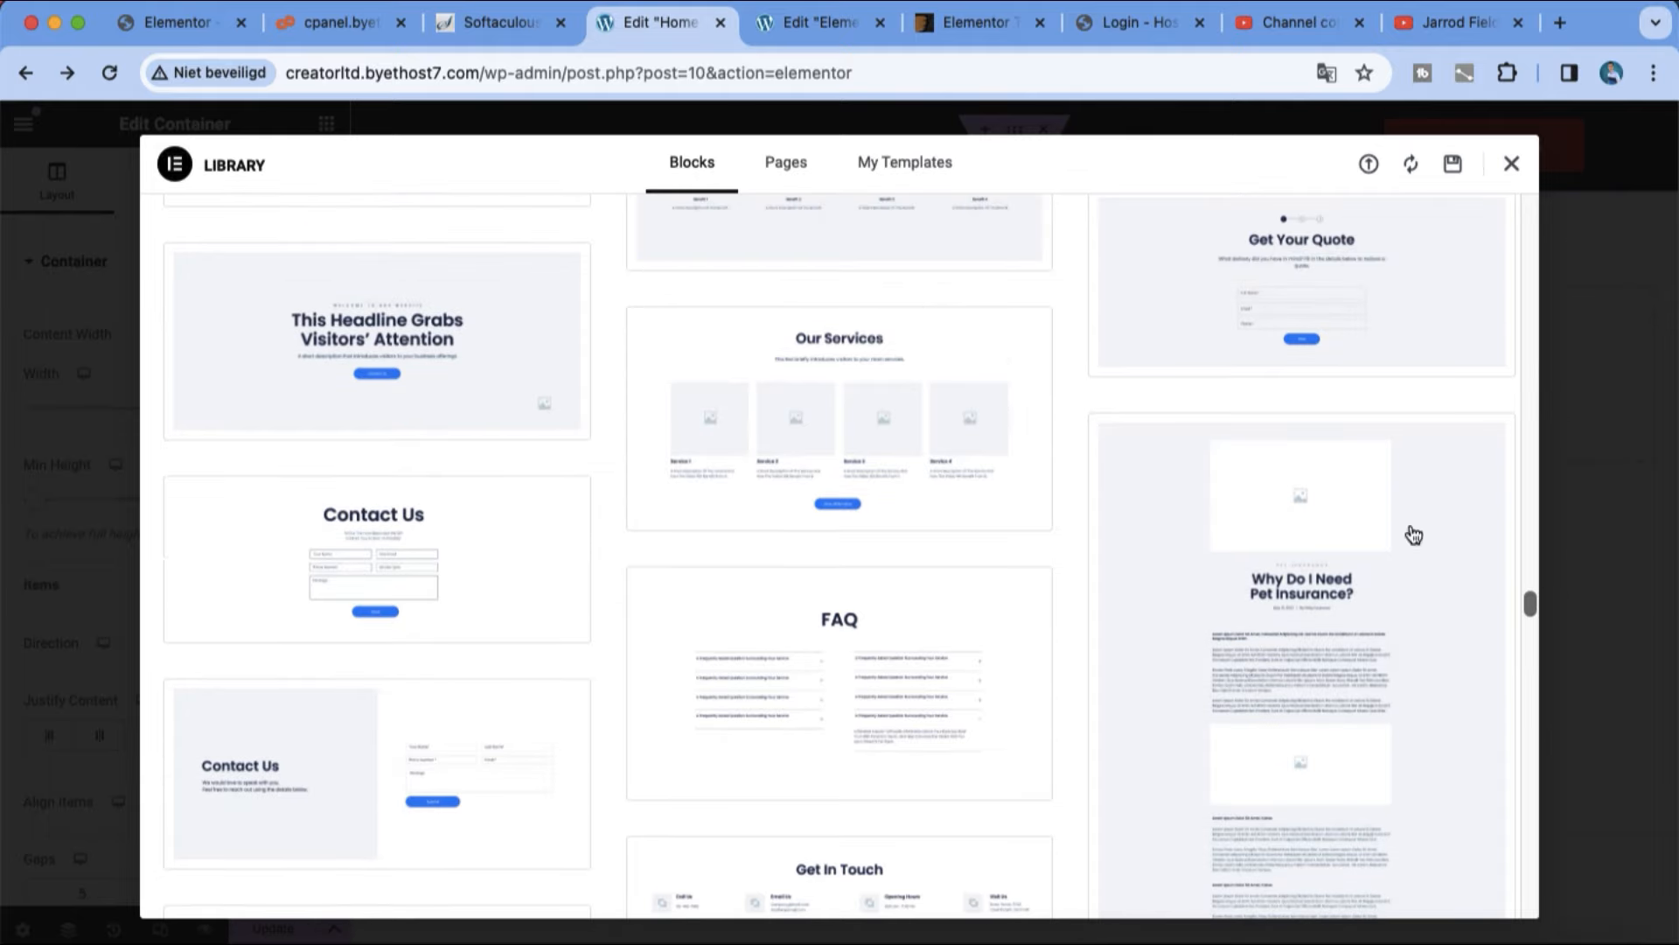
click(482, 316)
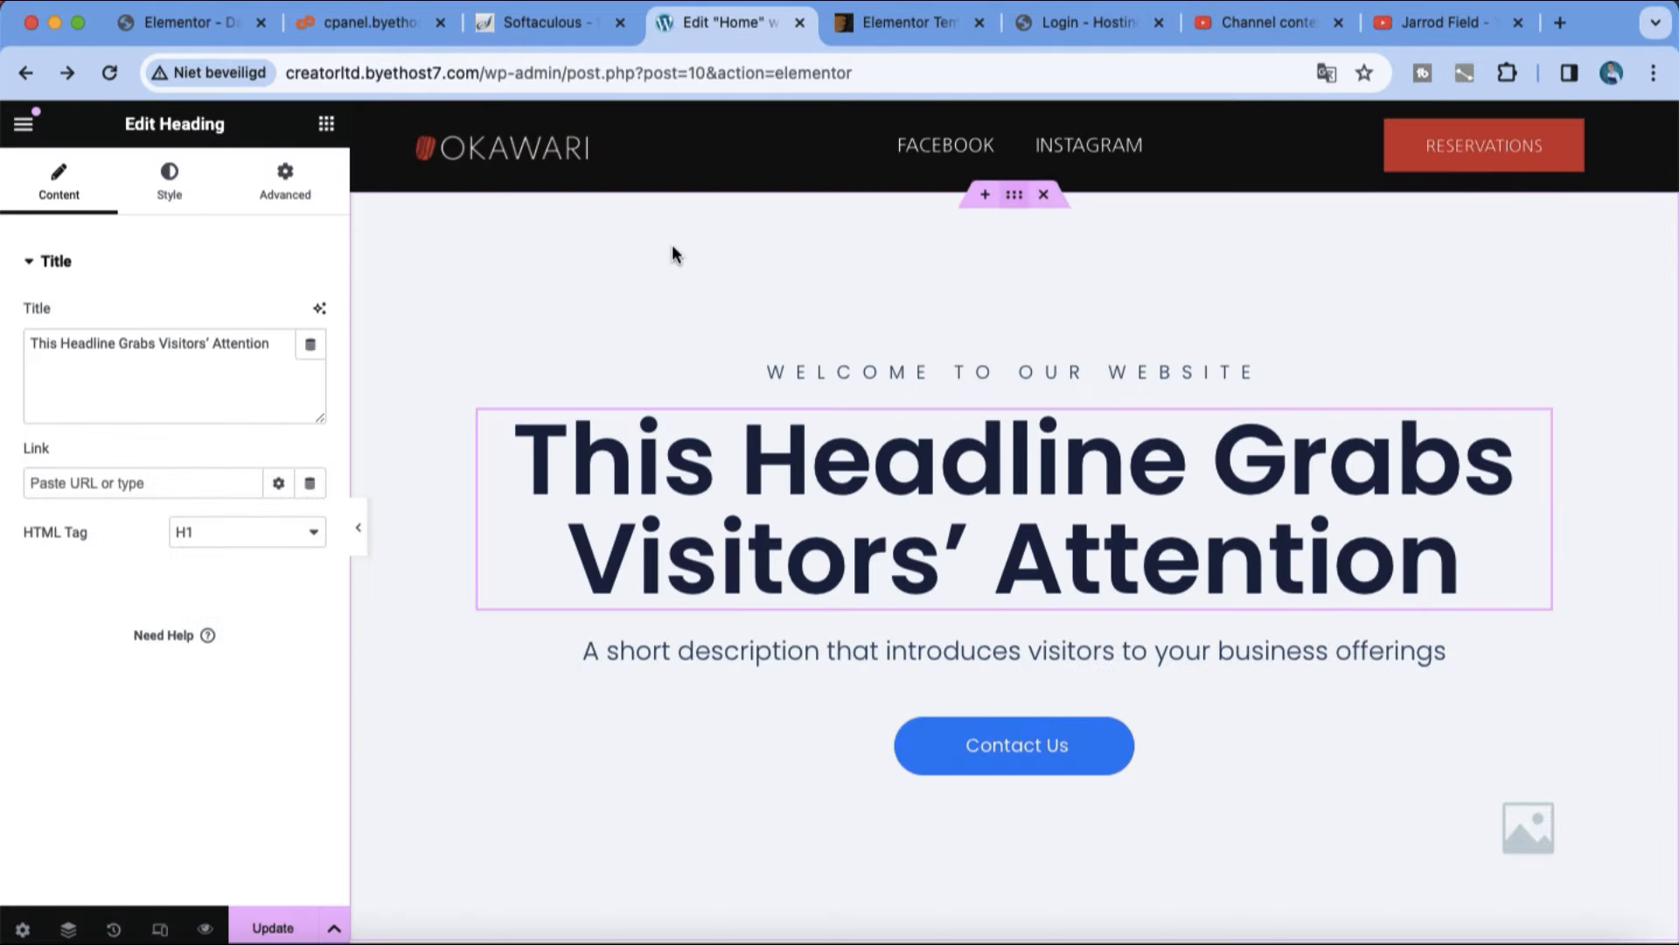
Step: Select the hero section's container and open the media library for its background image
click(672, 254)
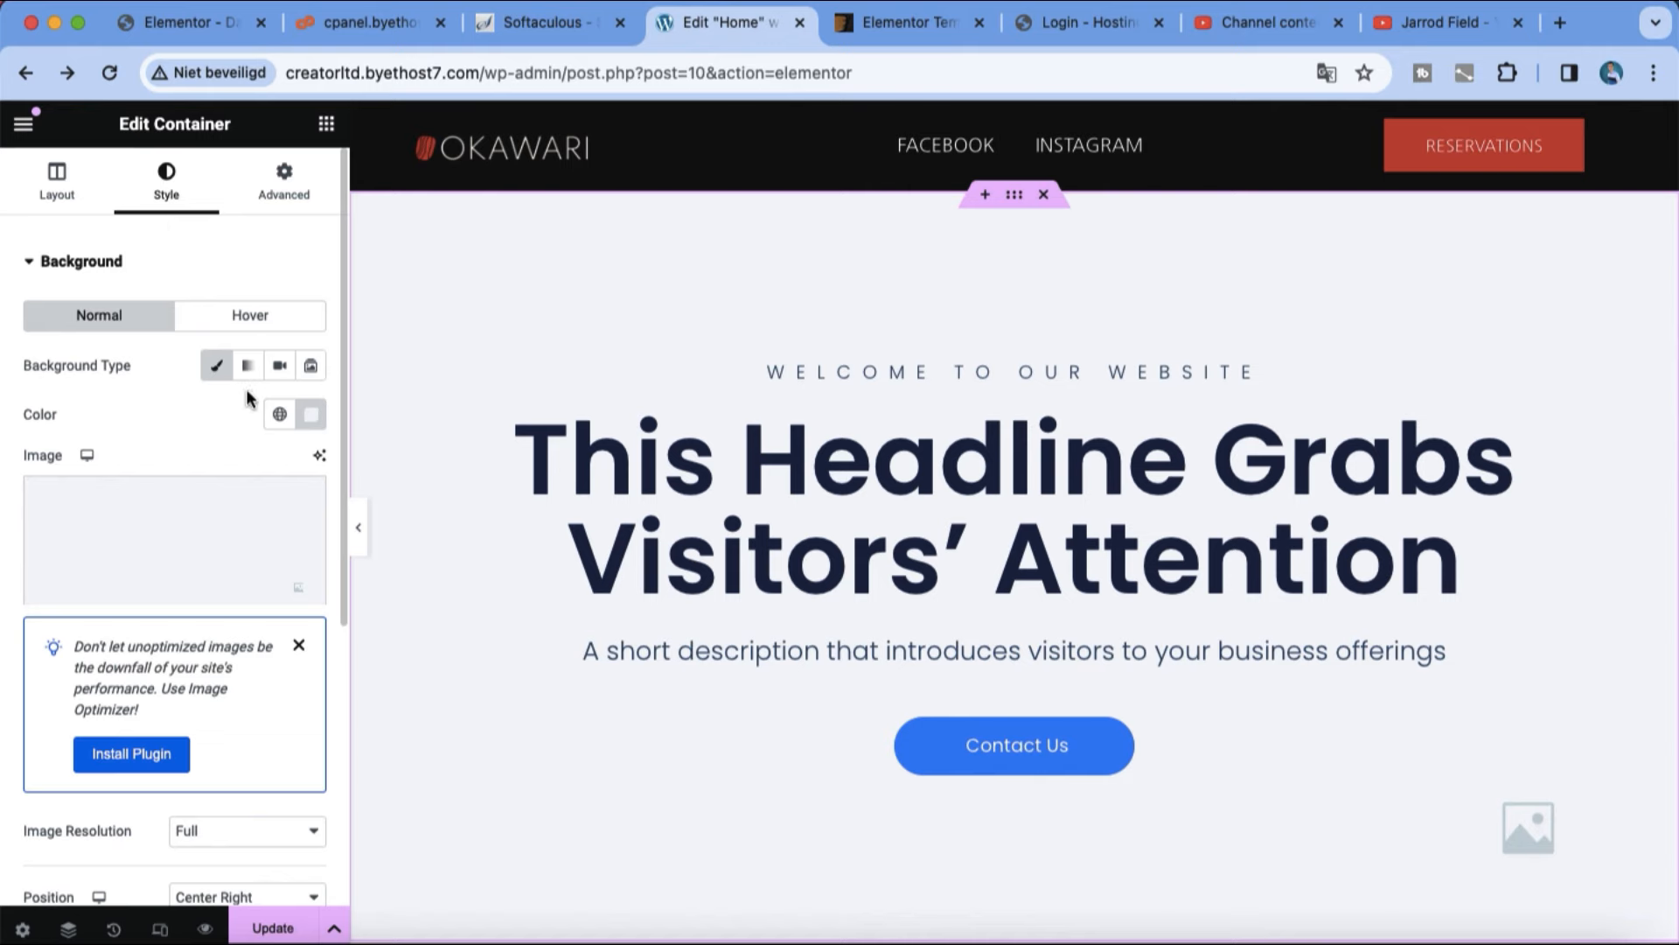
click(268, 499)
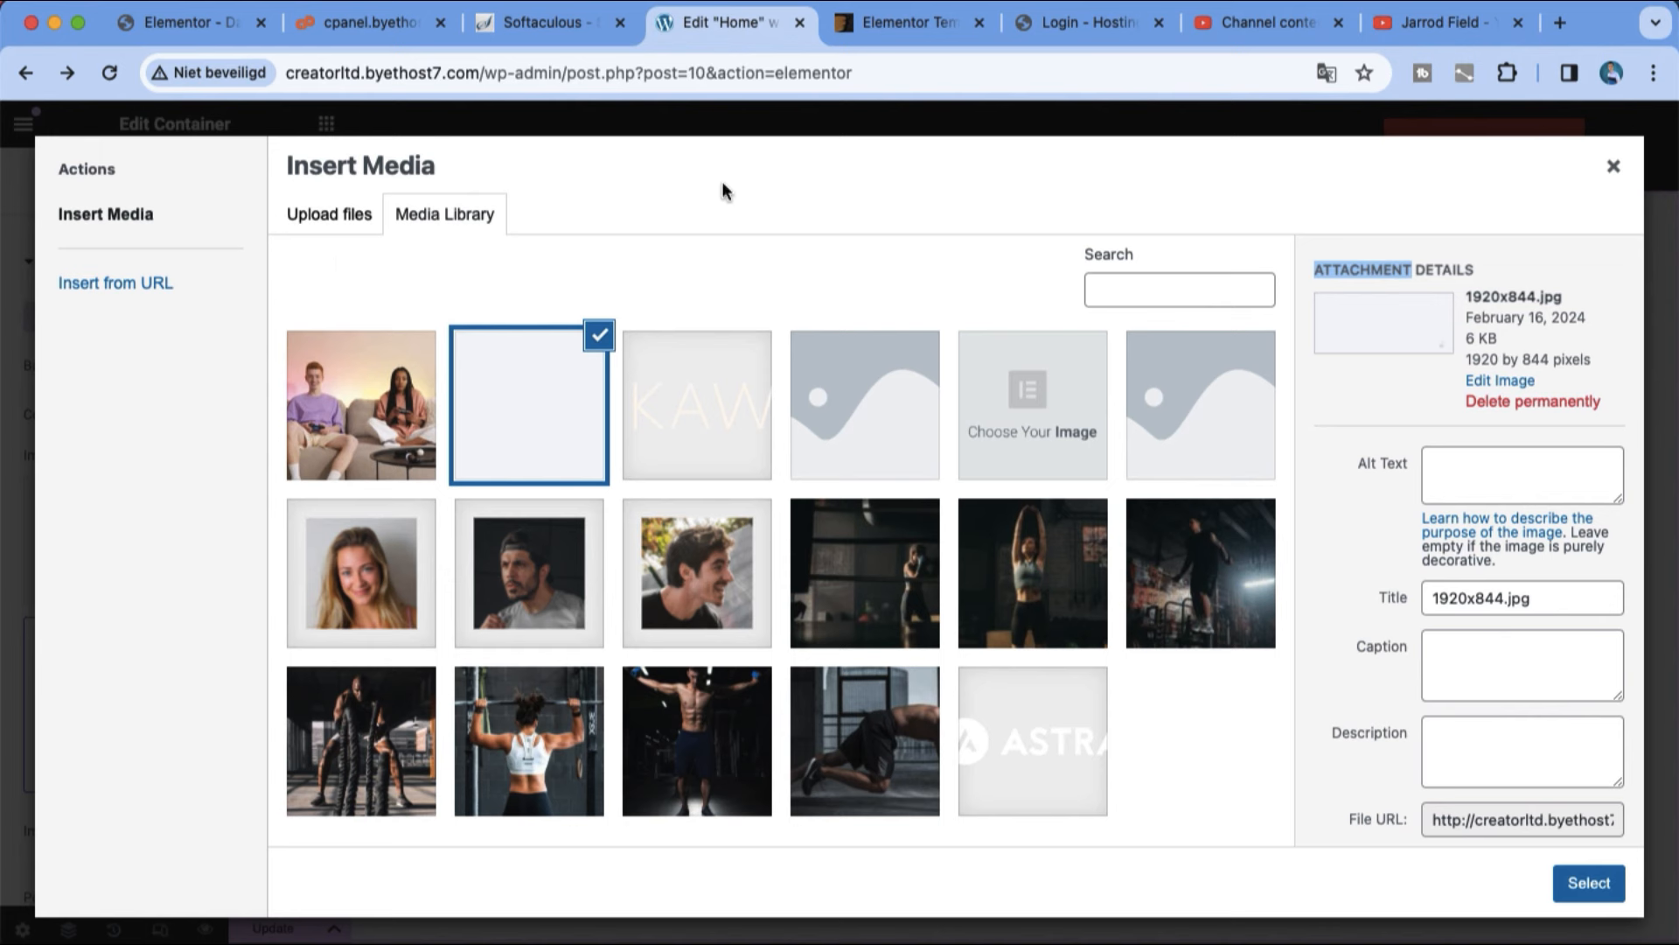
Step: Switch to the browser tab with the Elementor template kits and load unsplash.com in it
right_click(864, 41)
click(854, 40)
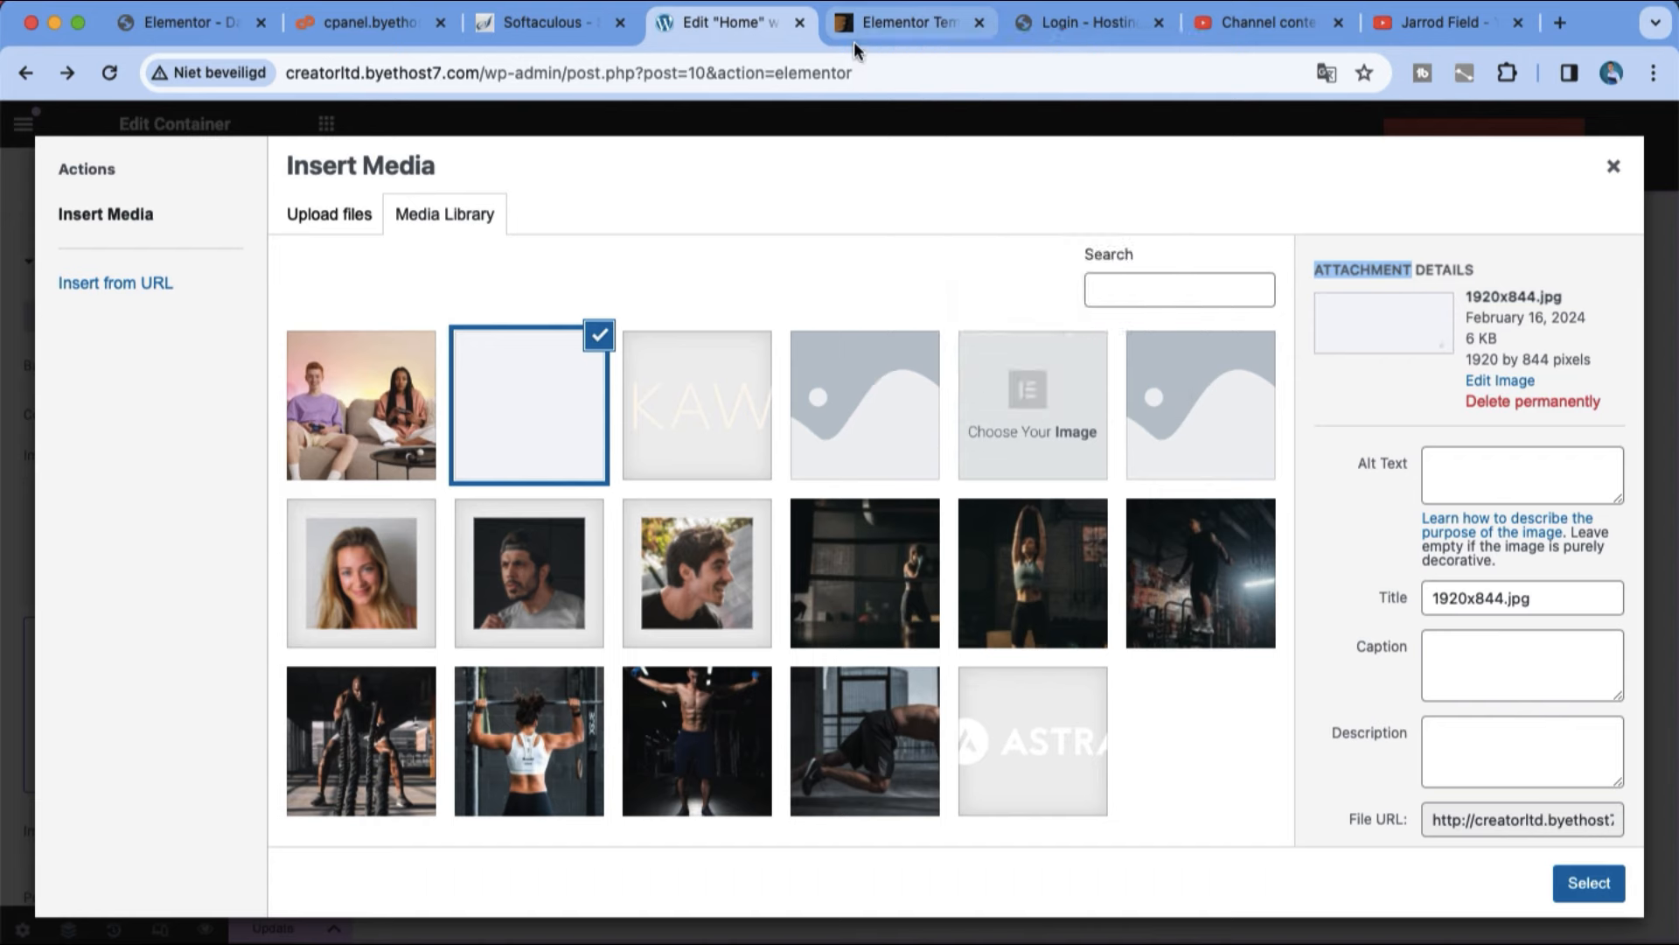
click(854, 35)
click(855, 69)
text(unsplash.com)
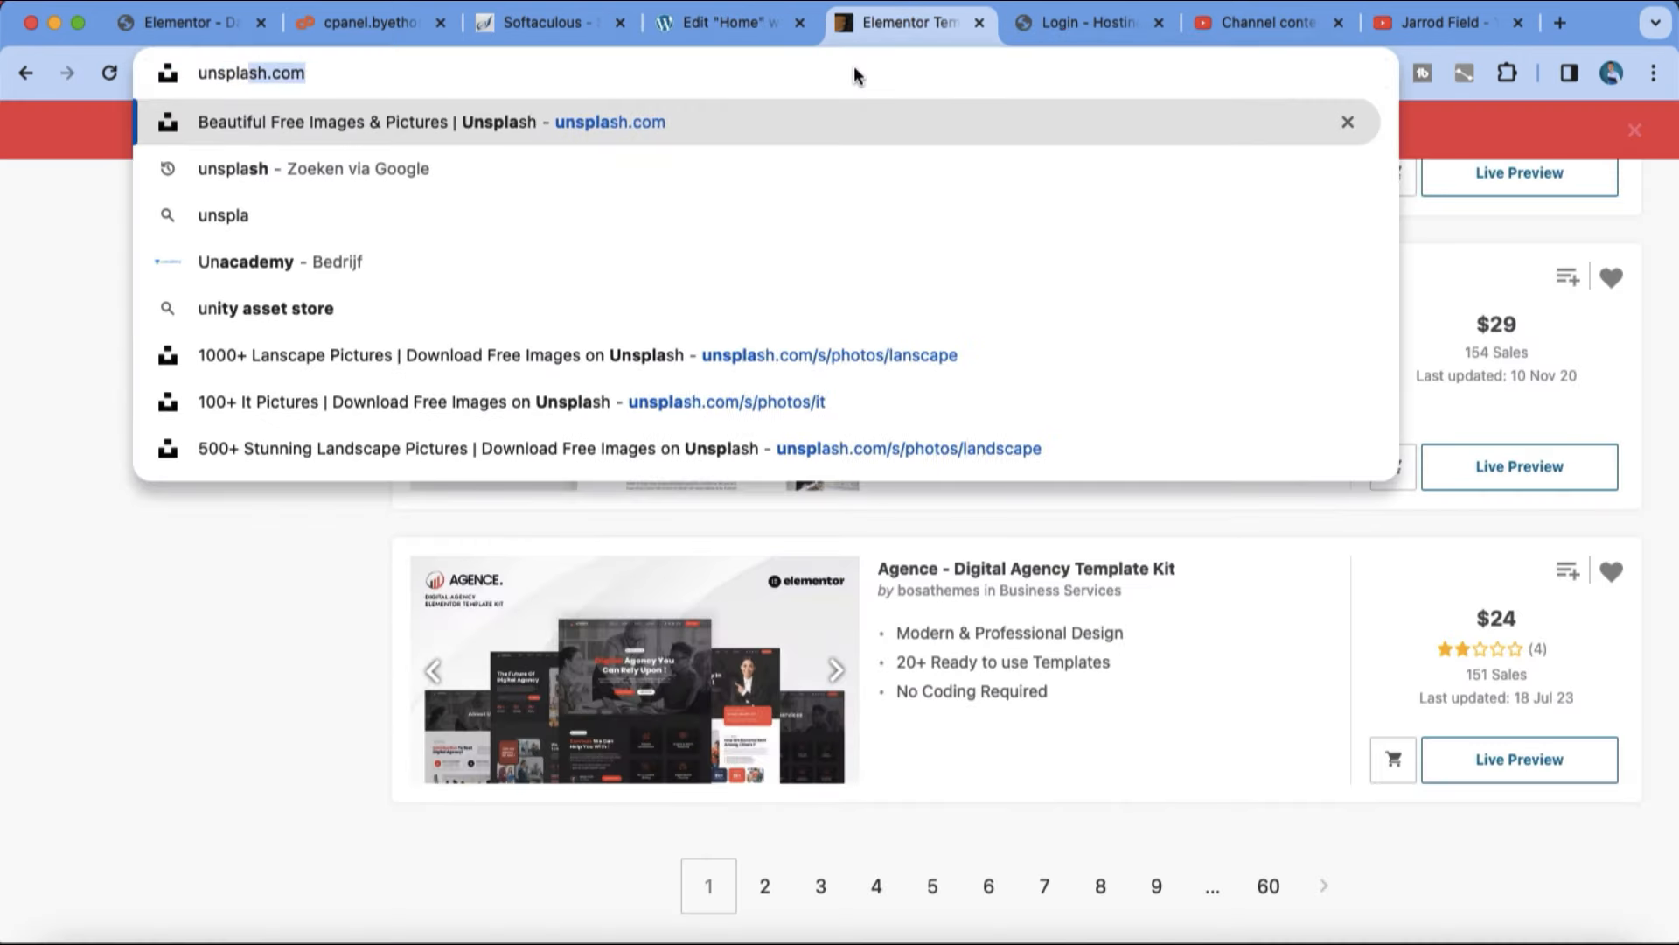
key(Return)
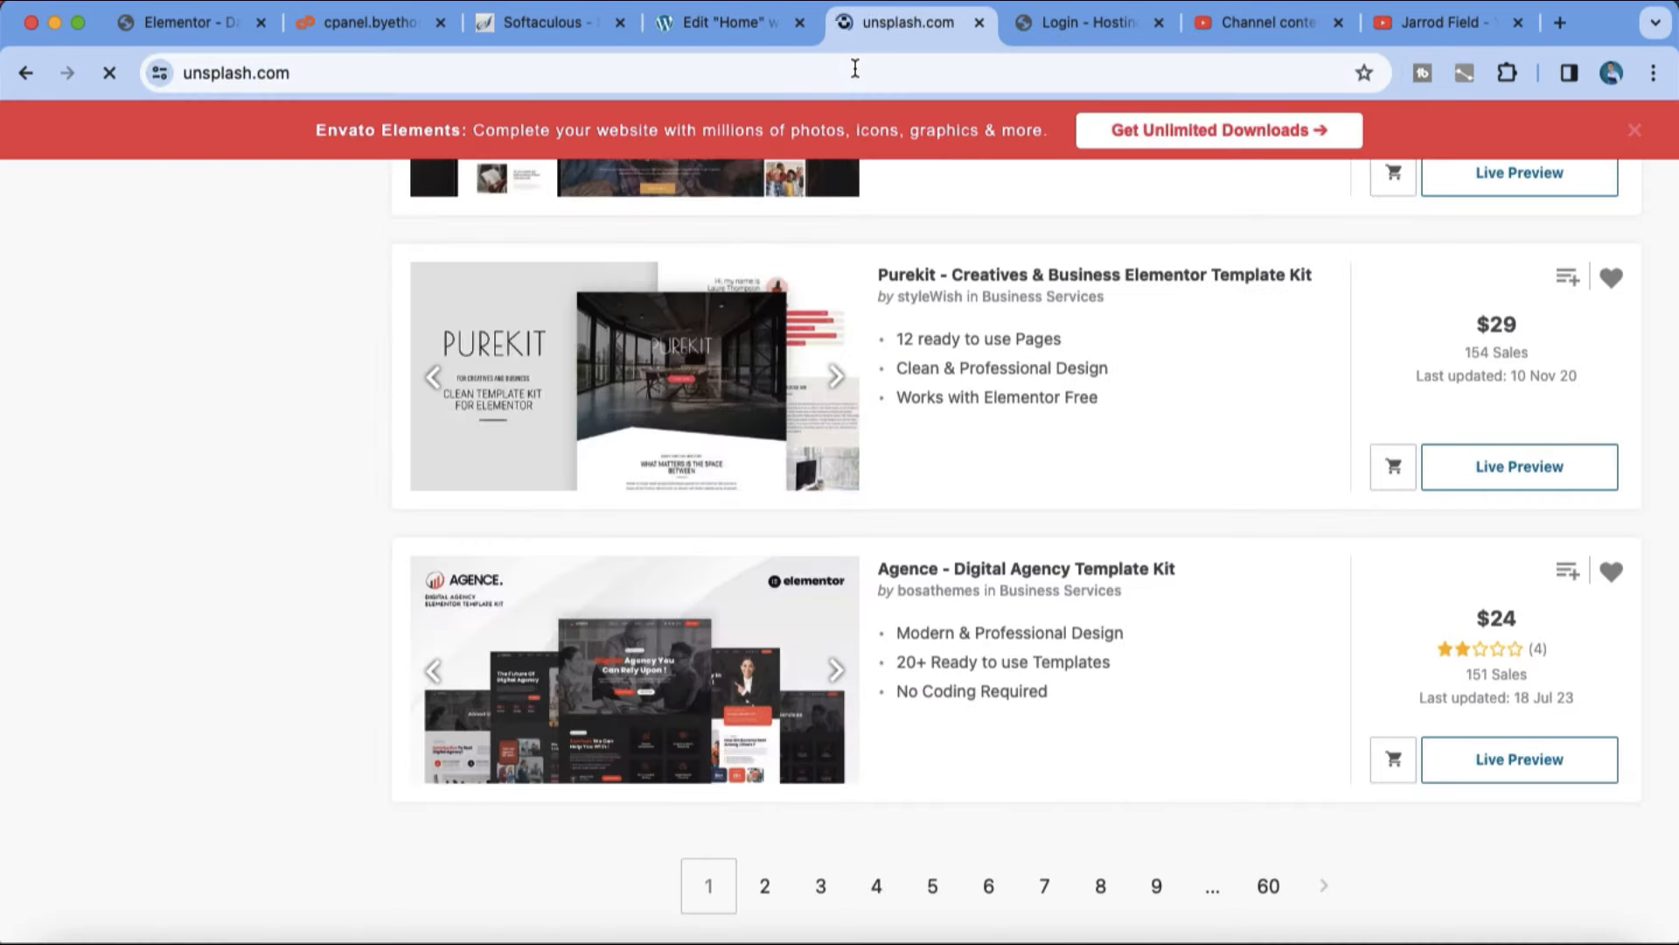
Step: Search the Unsplash photos for "landscape people"
scroll(1029, 490, down, 10)
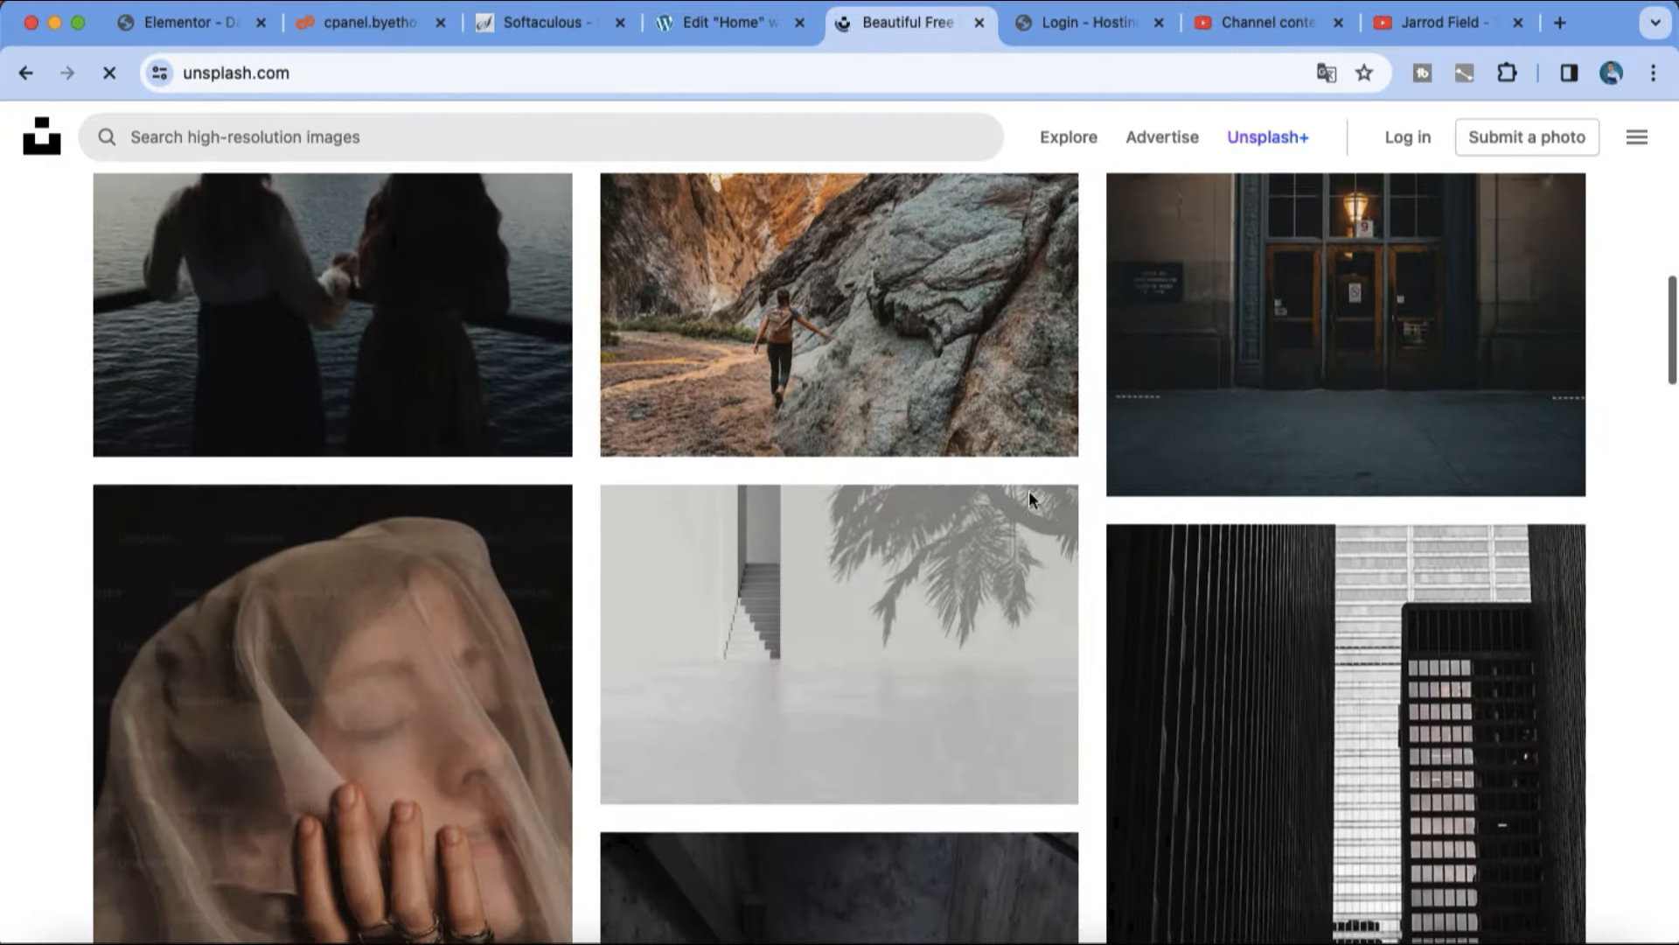
scroll(833, 399, up, 3)
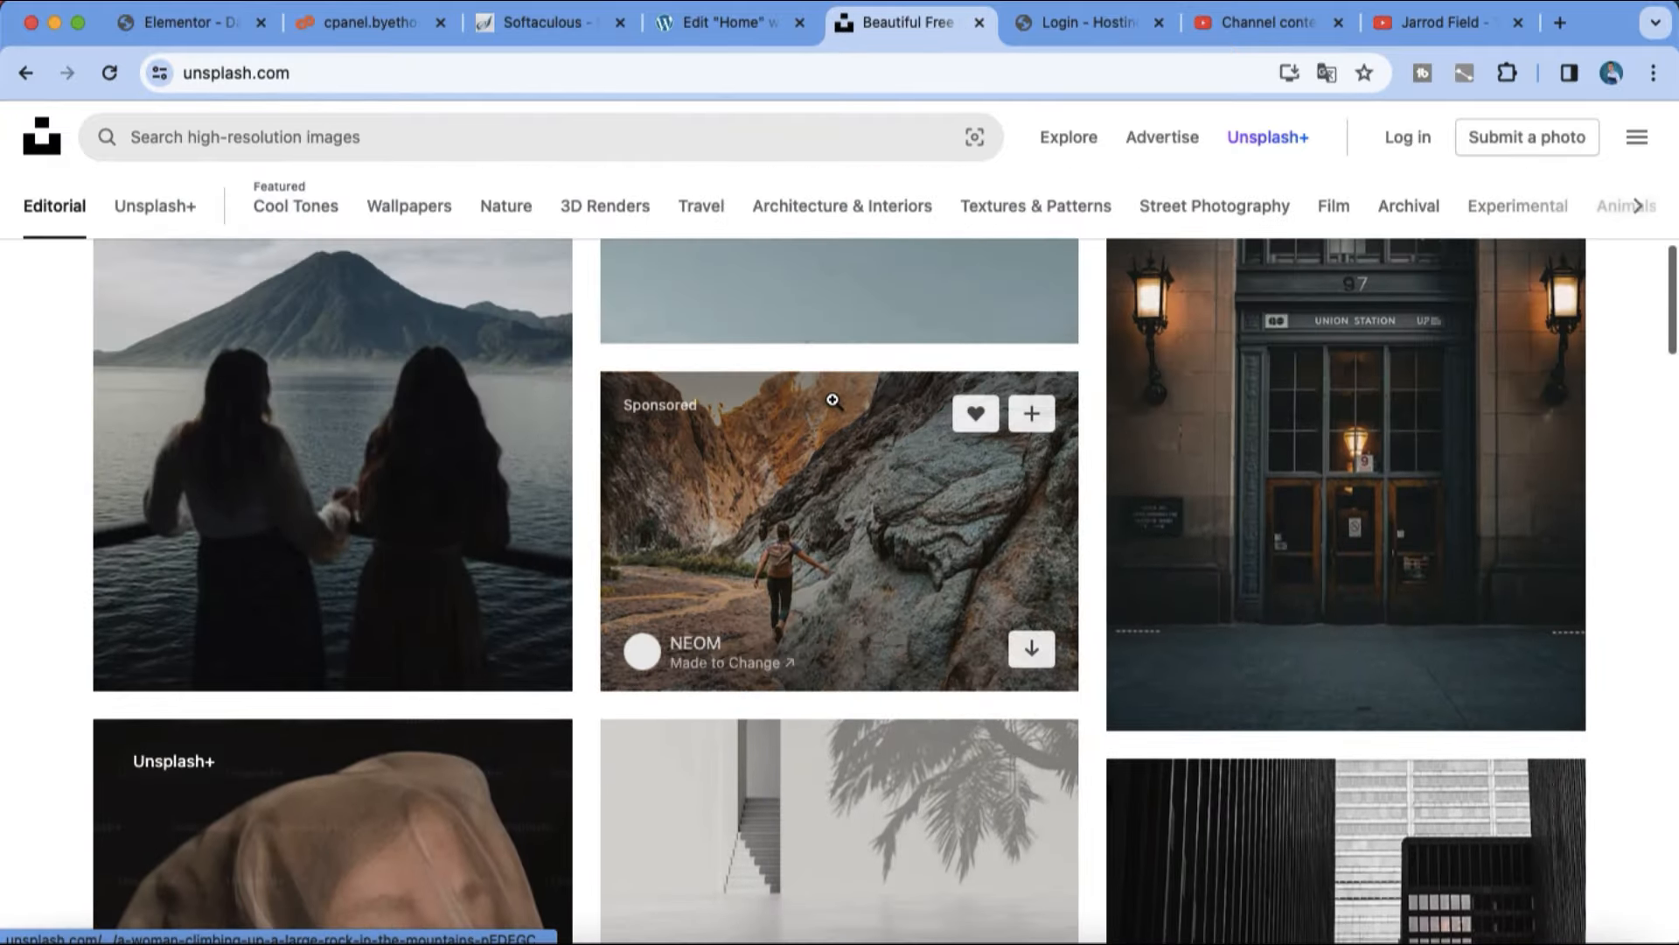
scroll(832, 400, up, 5)
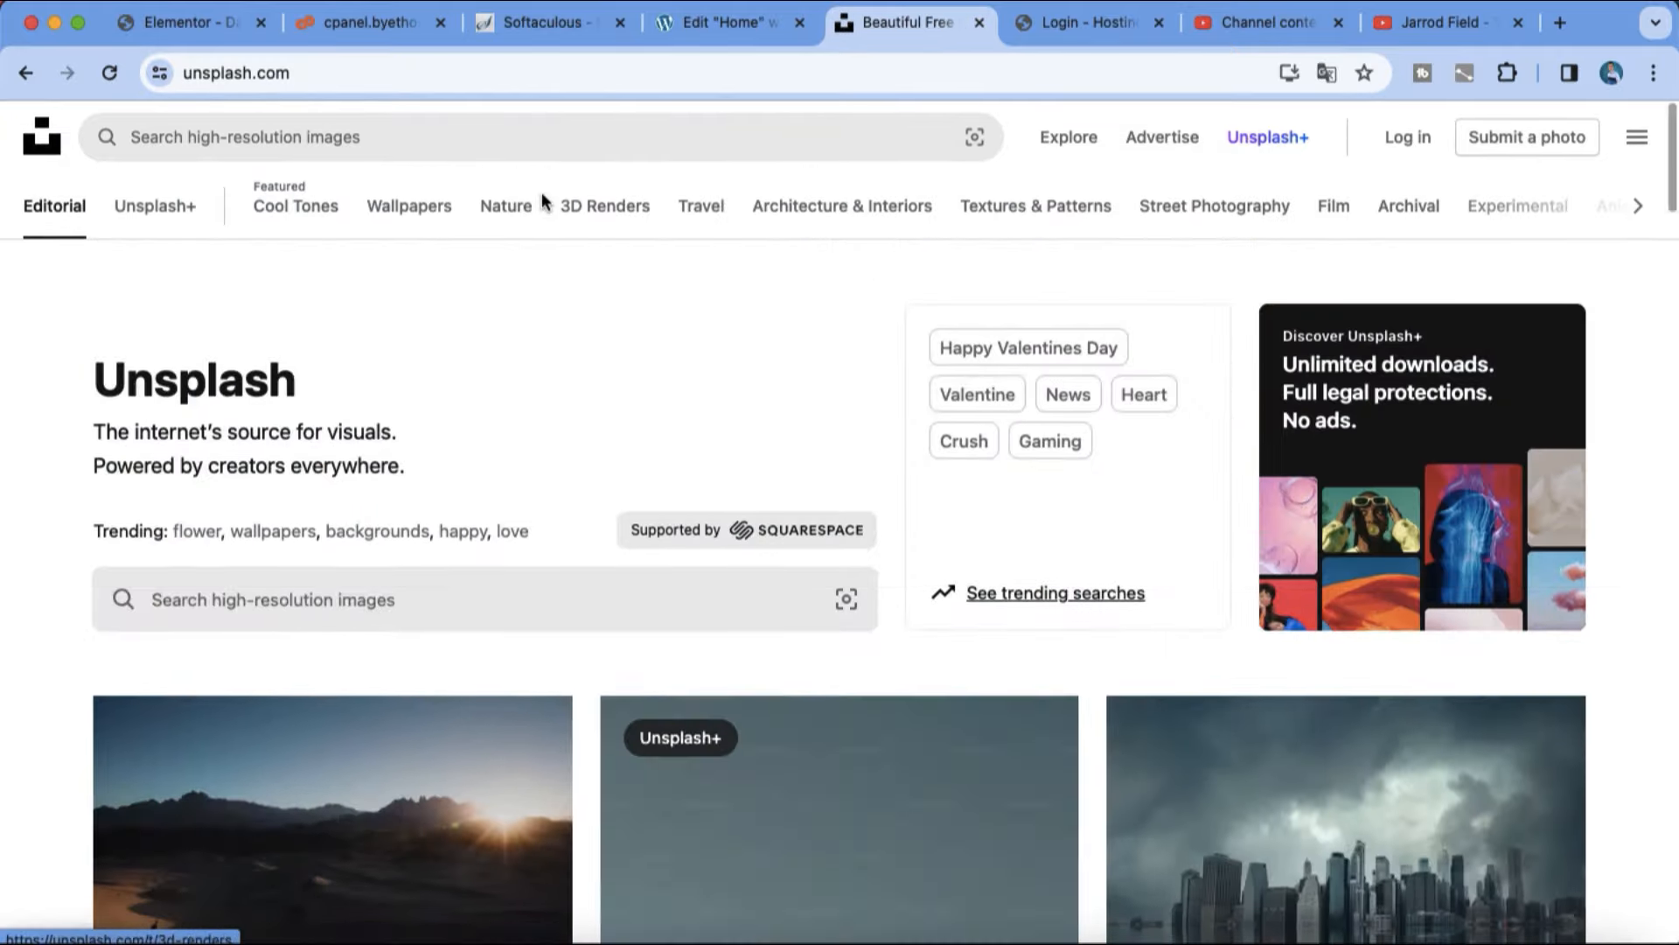
click(502, 132)
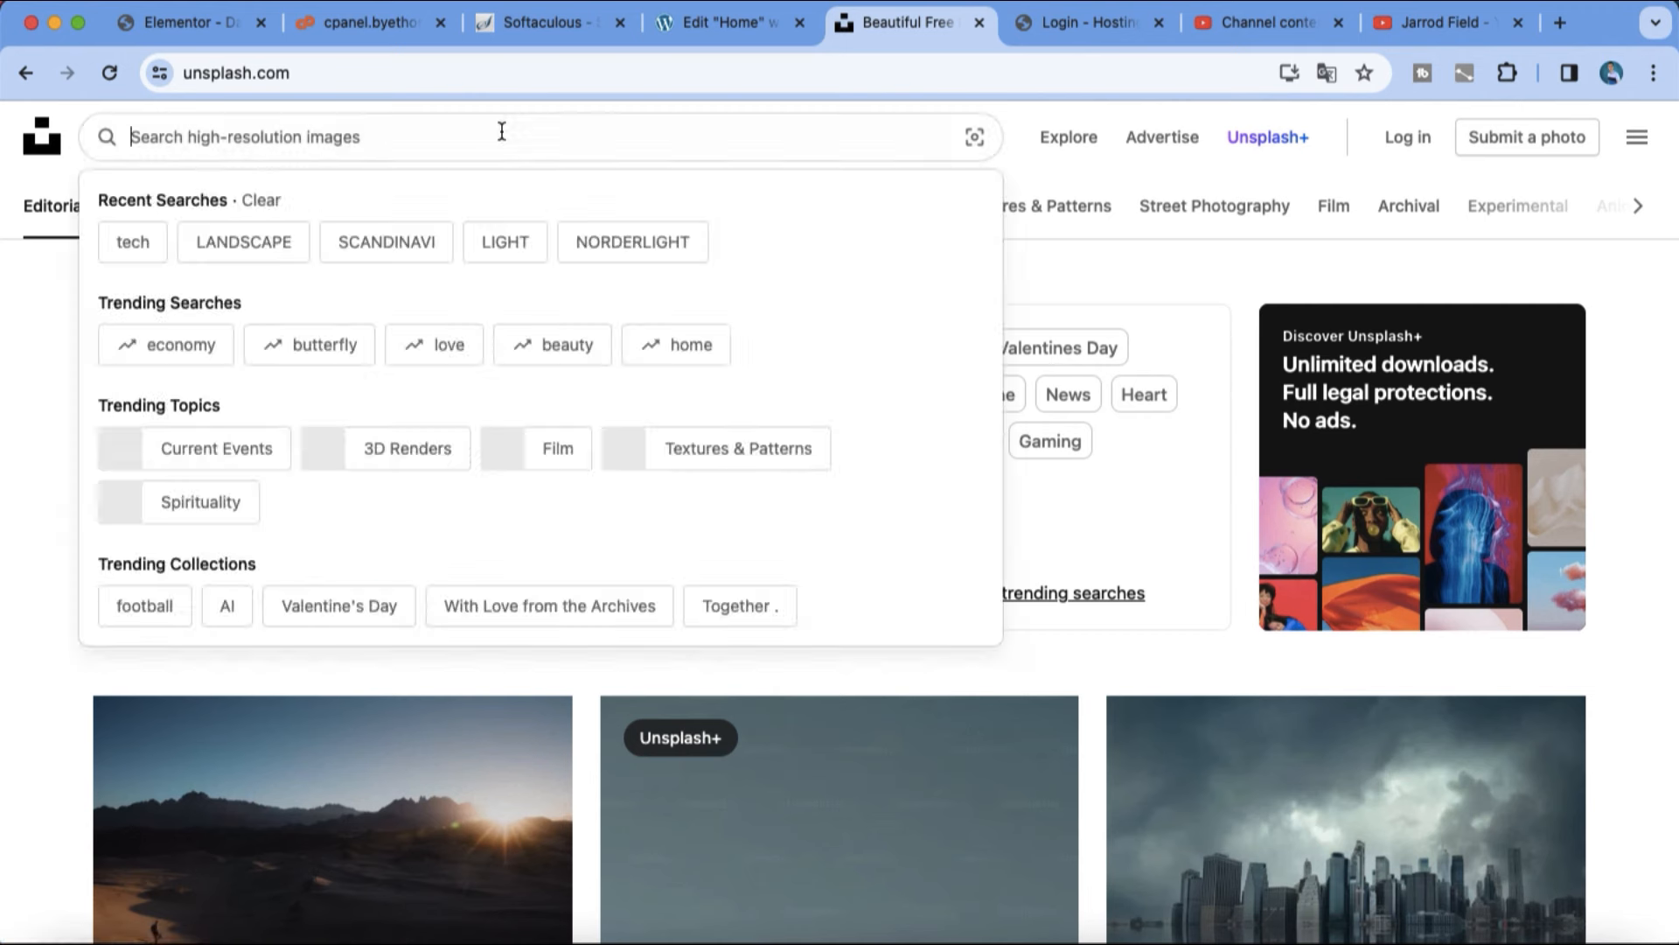
text(landscape people)
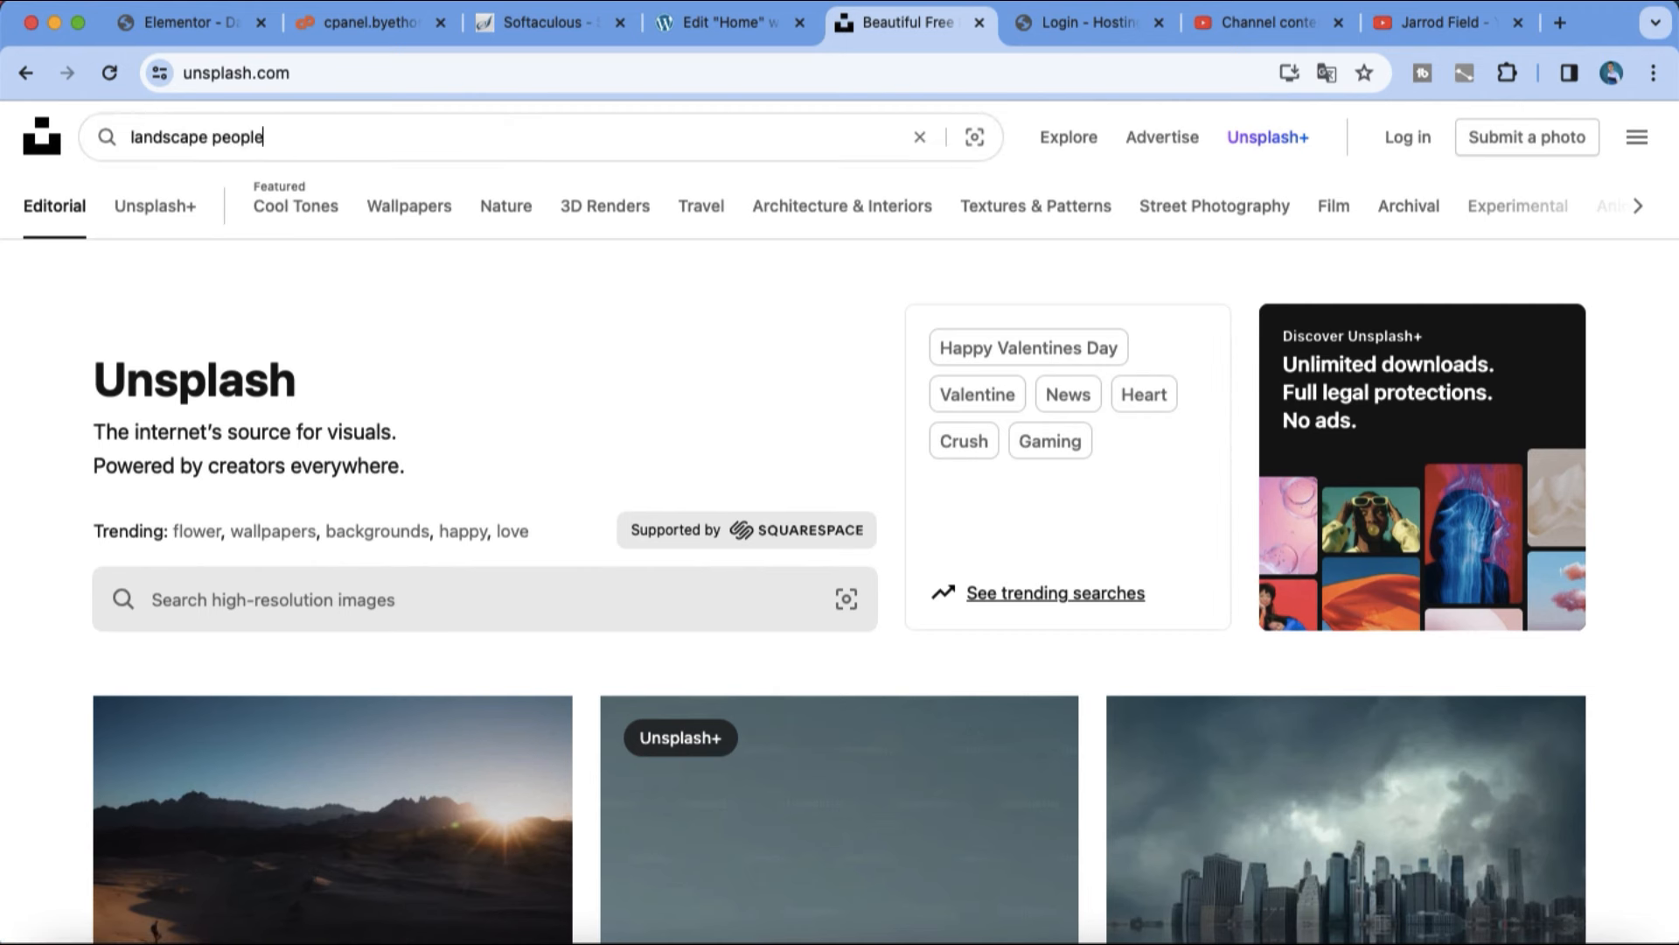
key(Return)
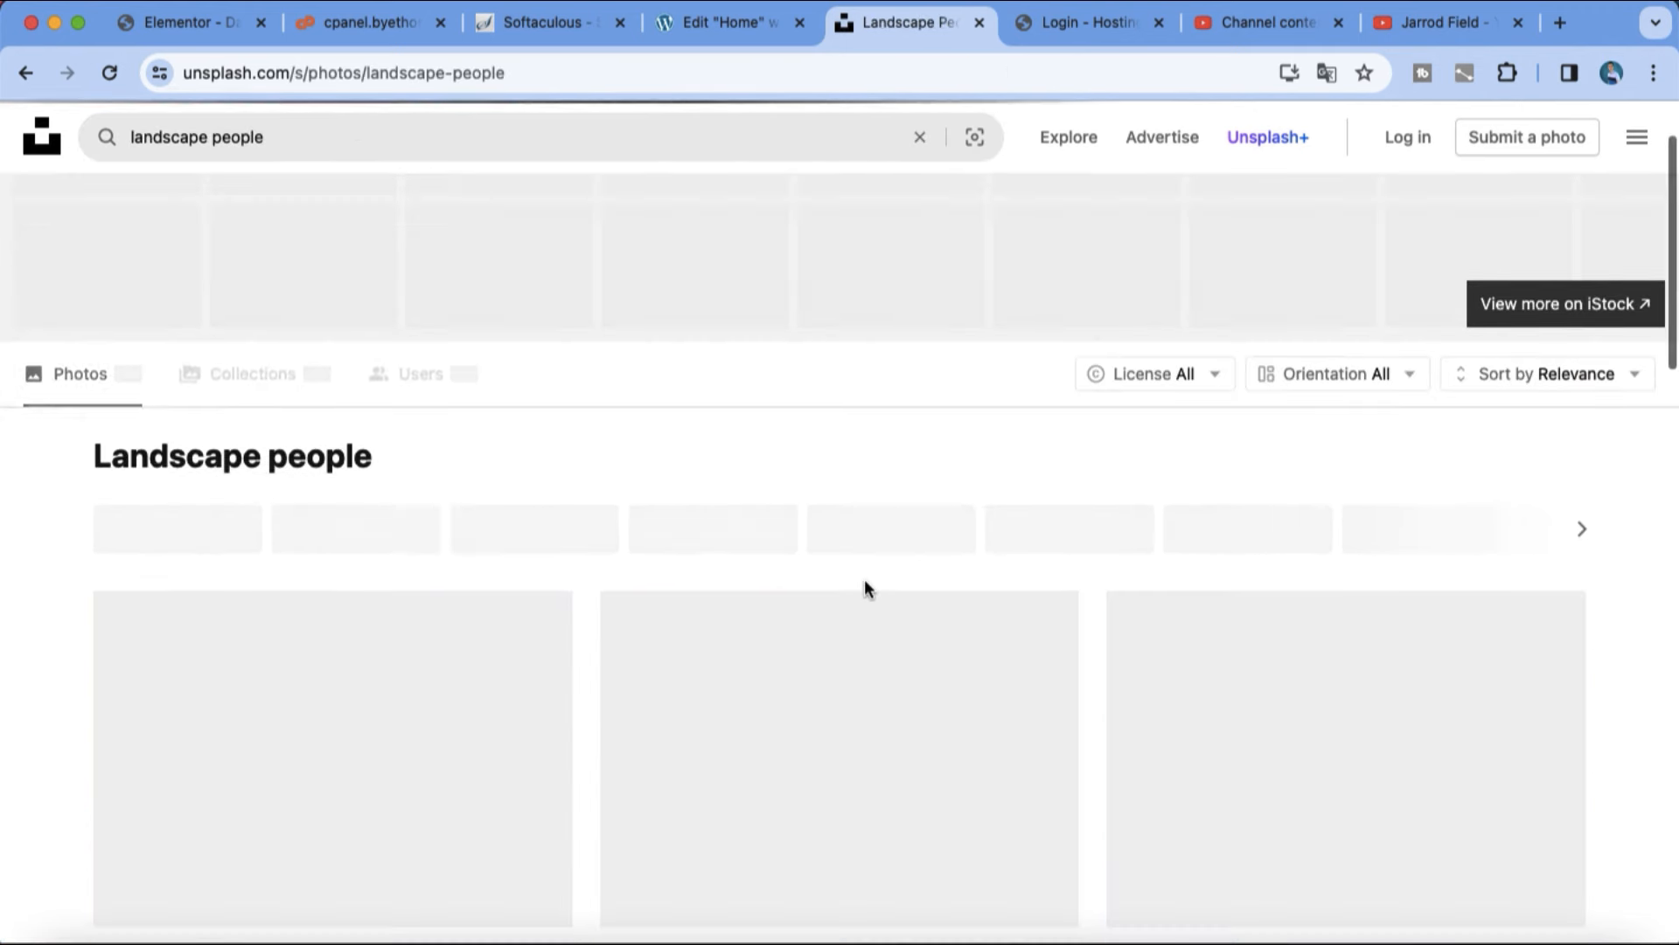
Step: Open the photo of a man looking out over a mountain lake from the search results
scroll(968, 675, down, 4)
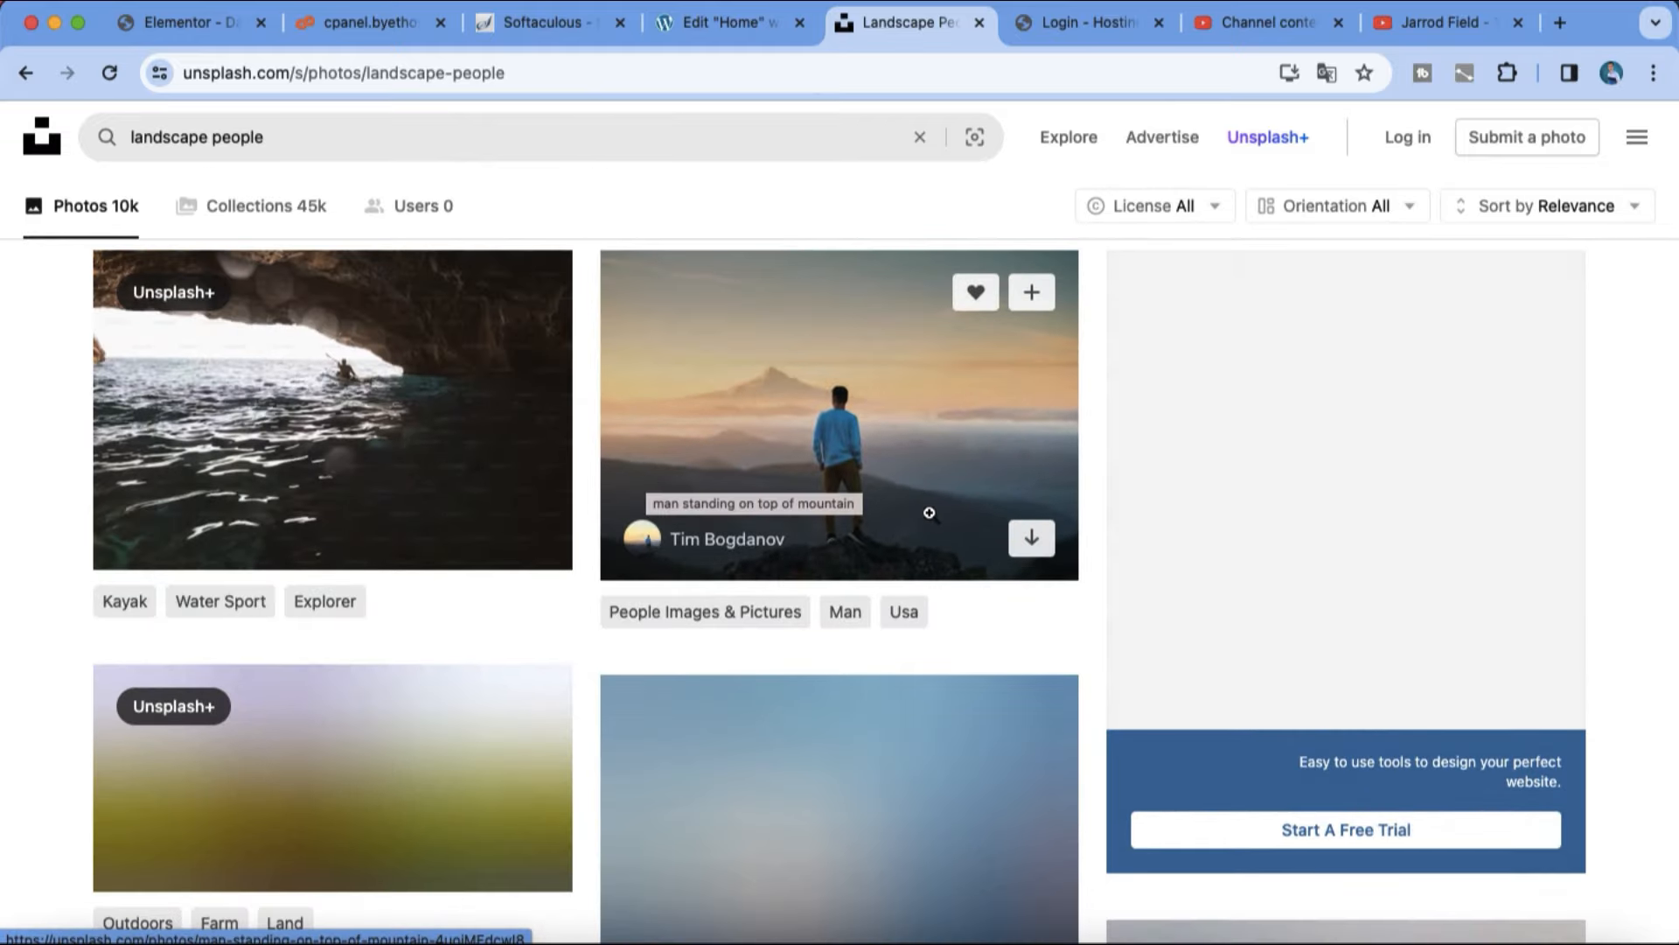
scroll(936, 503, down, 3)
scroll(967, 621, down, 2)
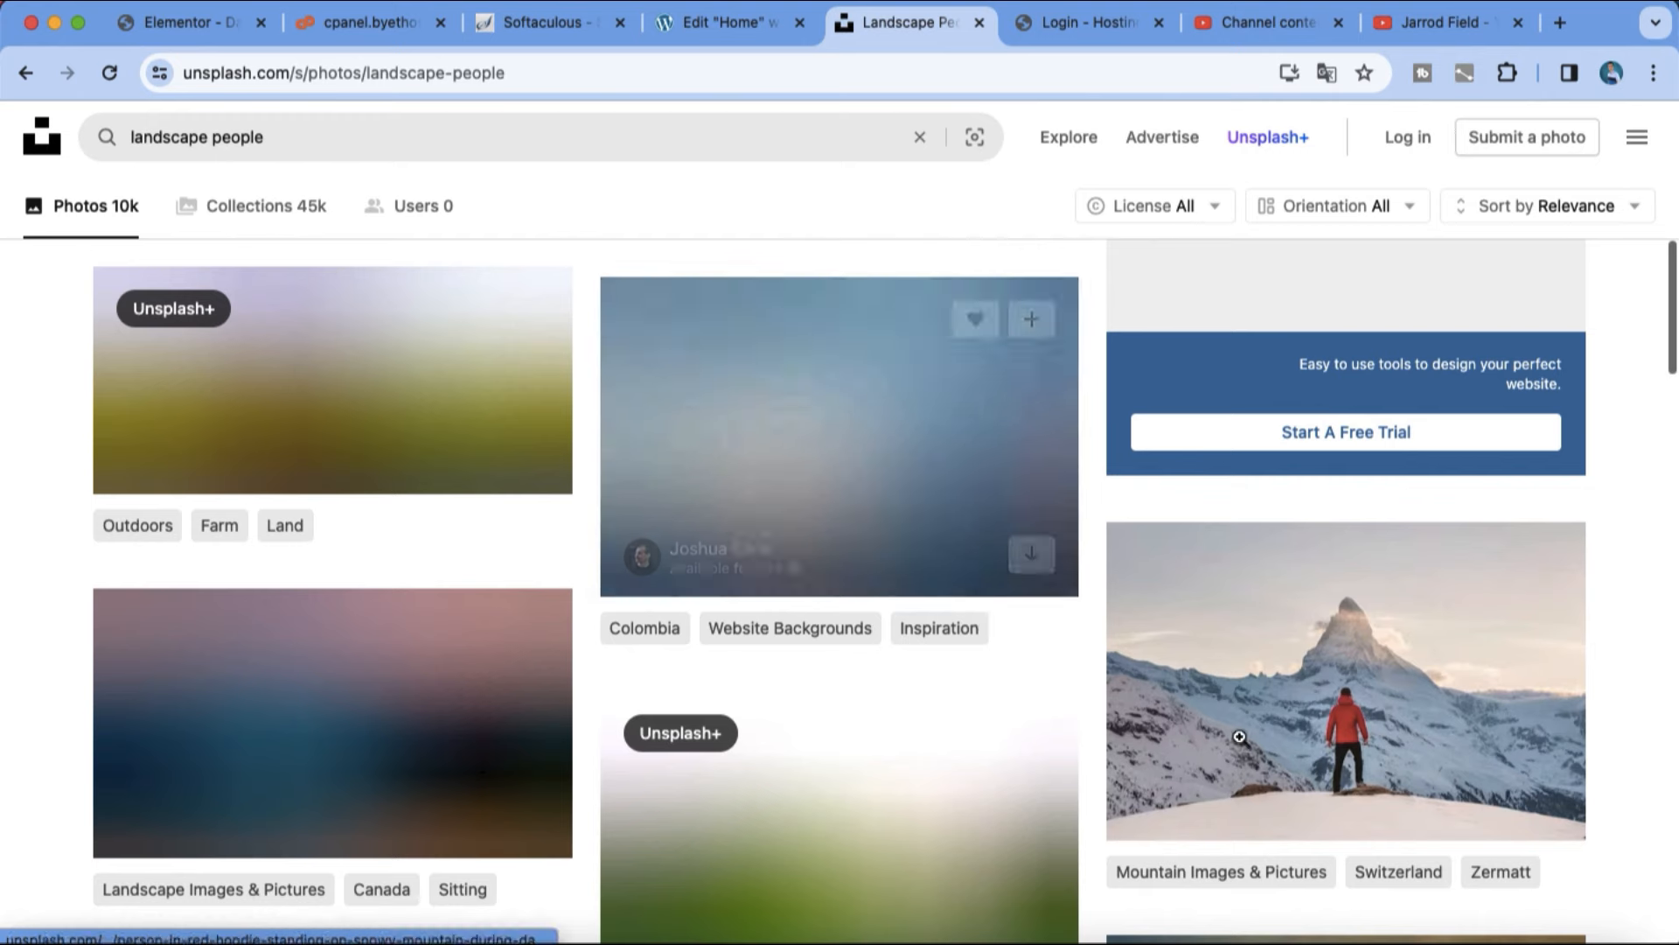
click(1238, 738)
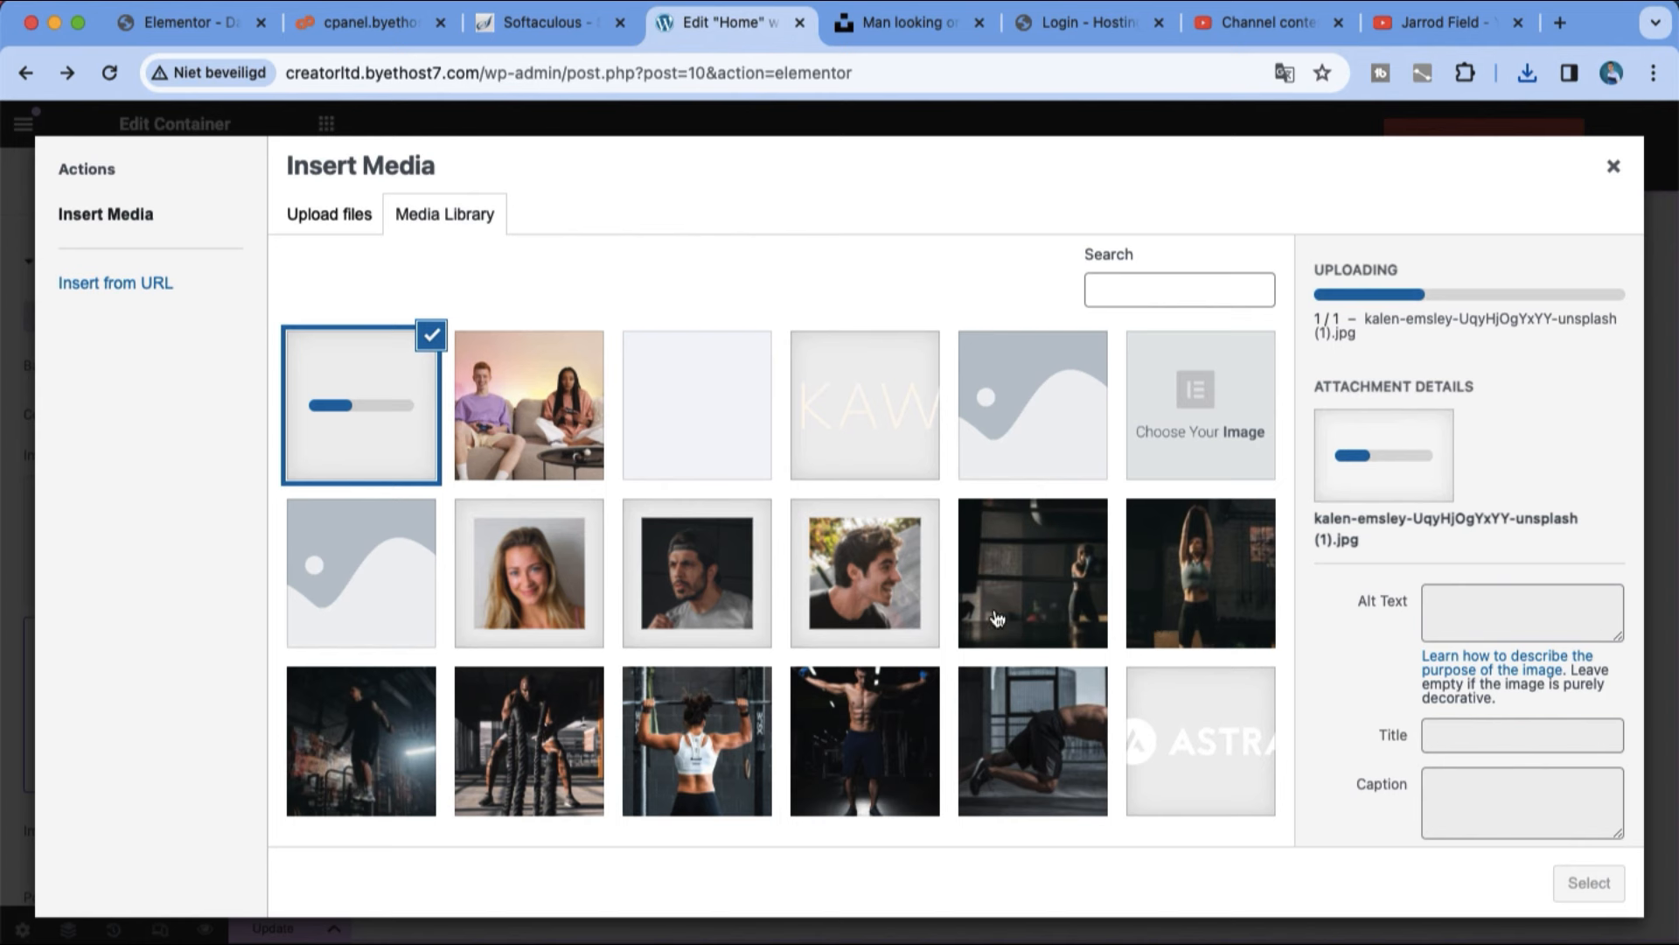
Step: Set the uploaded mountain lake photo from the media library as the hero container's background image
click(561, 449)
click(437, 456)
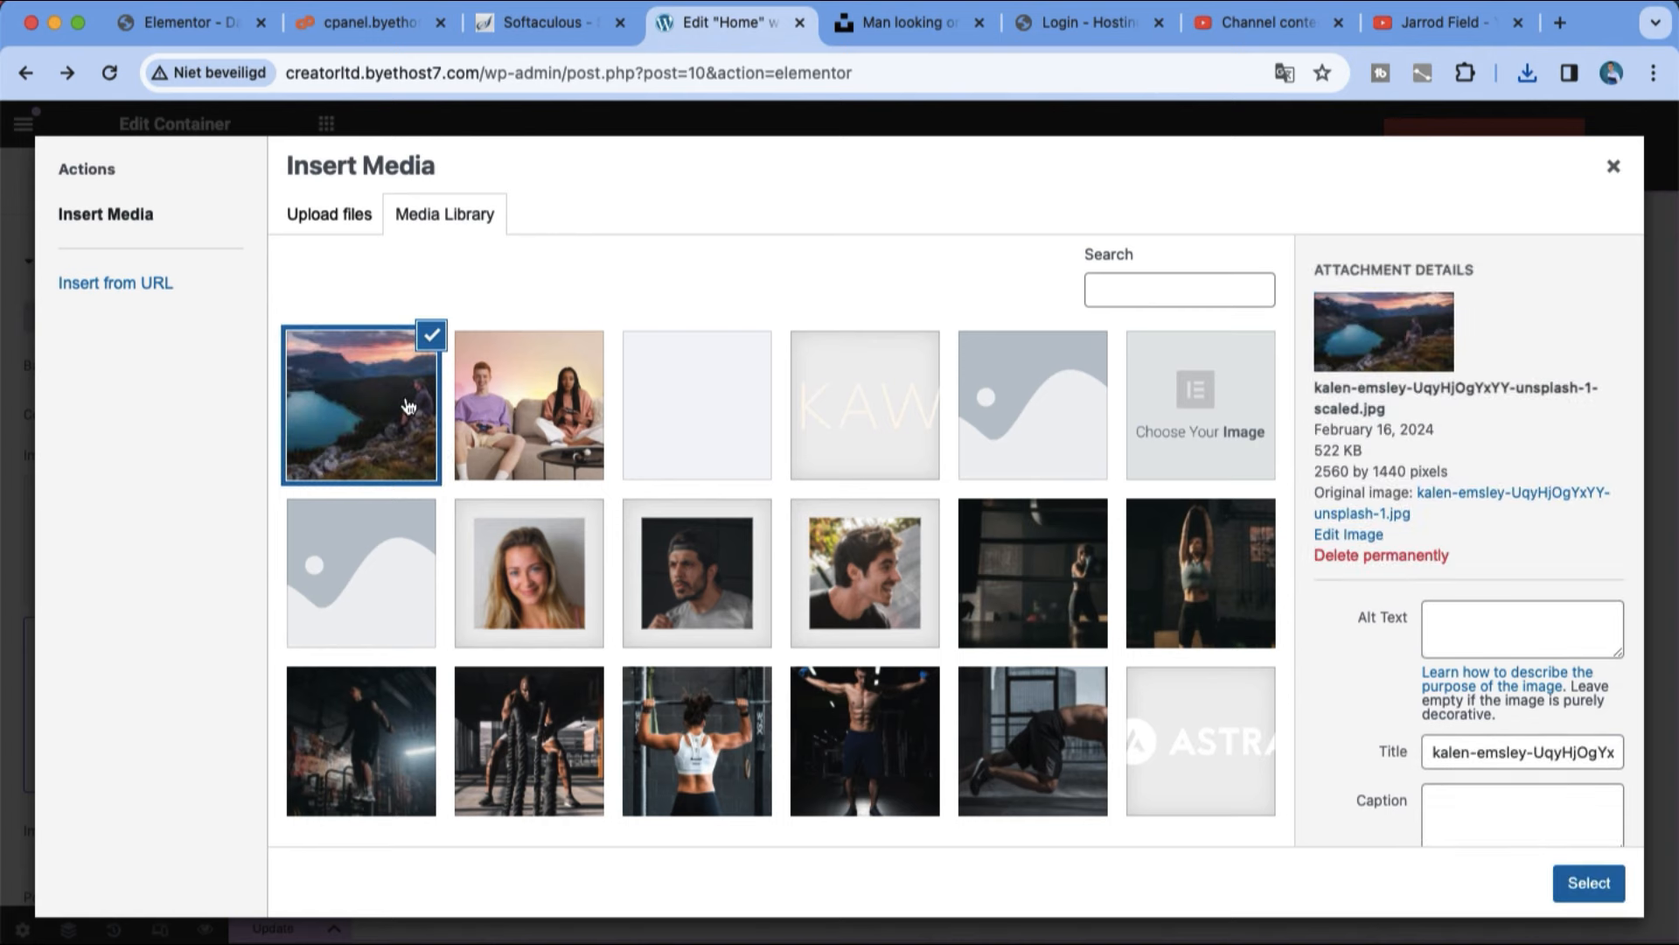
click(1612, 905)
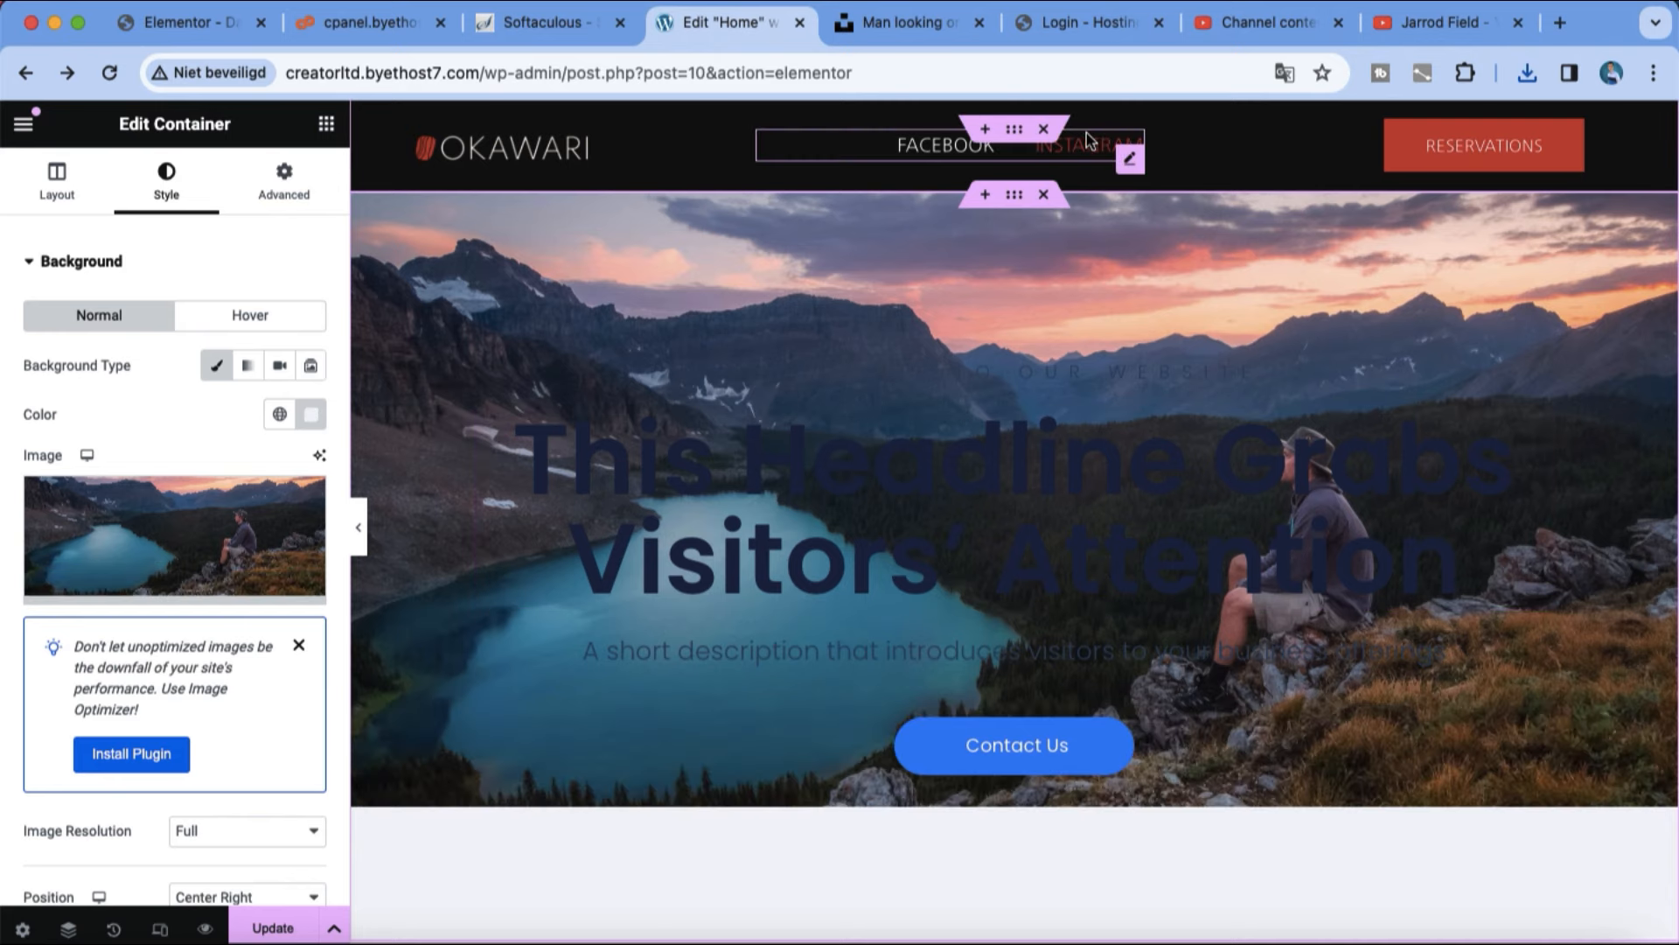
scroll(1054, 131, down, 2)
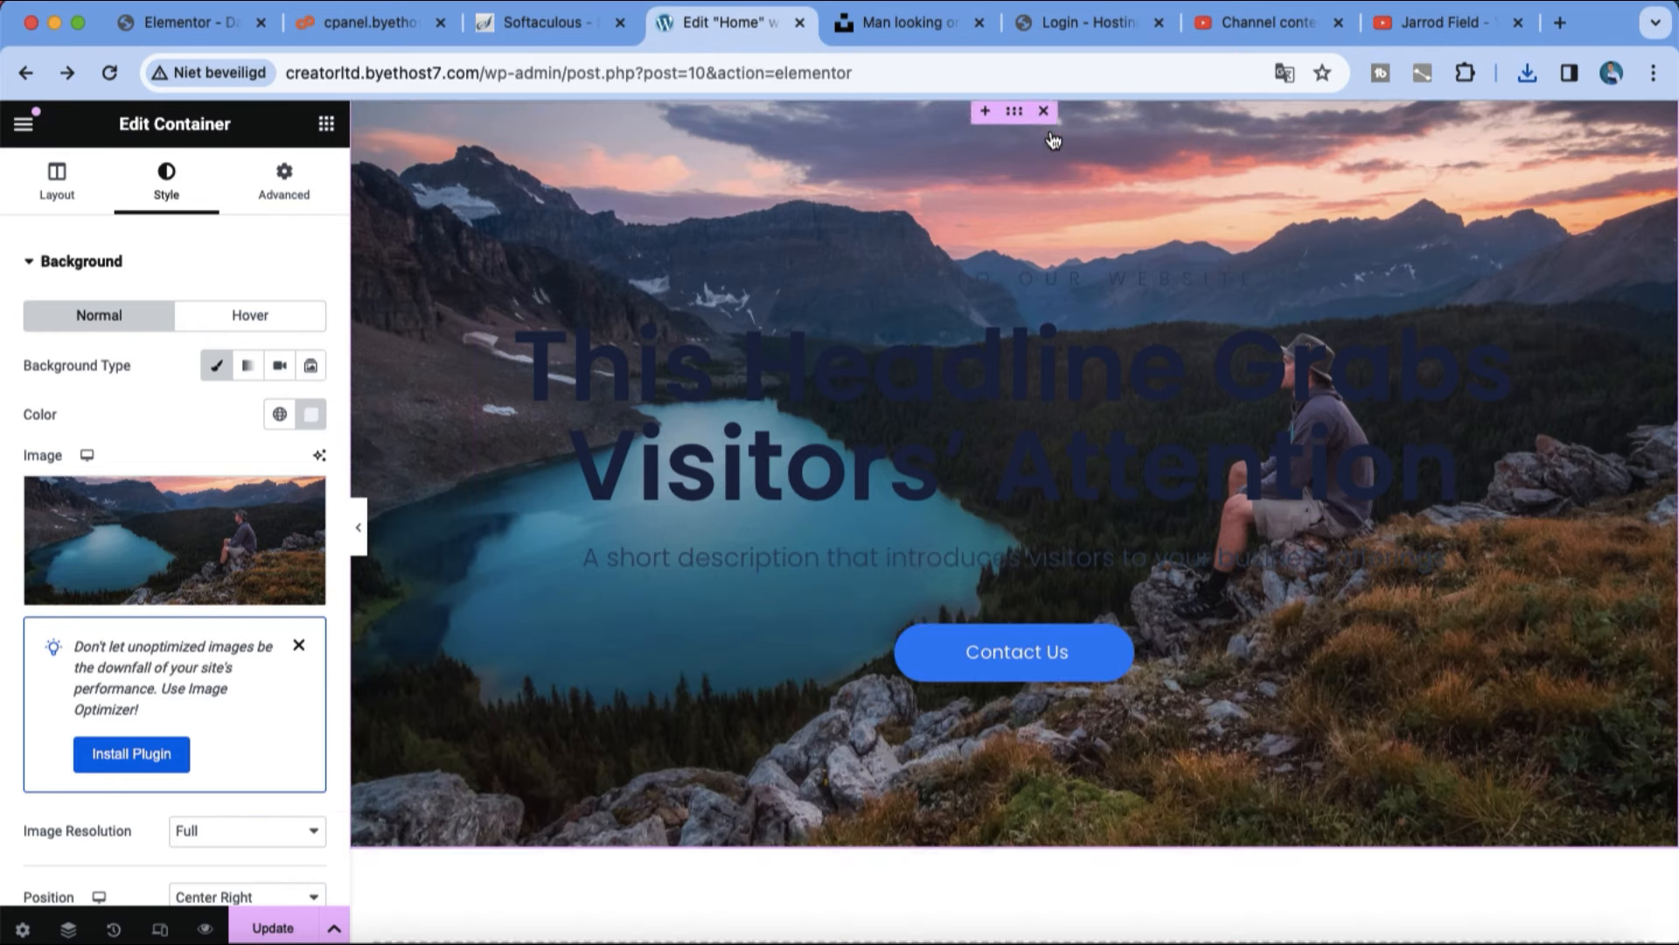
Step: Replace the hero headline with "Welcome" and set its text colour to #EFF2FF
triple_click(1205, 464)
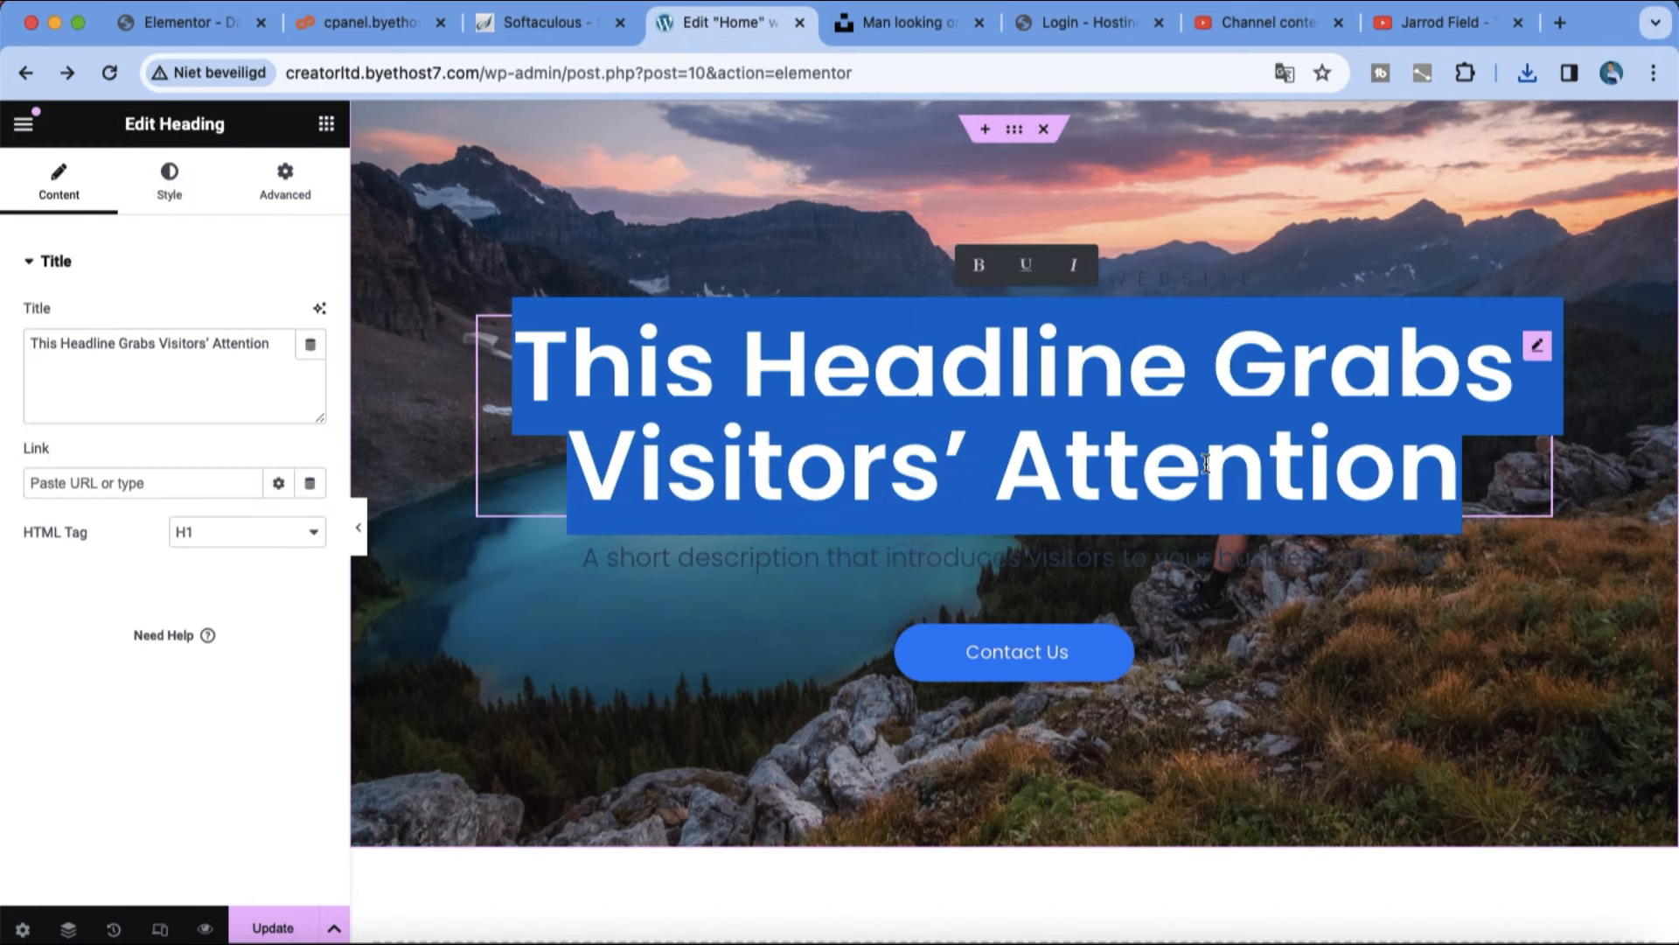
key(BackSpace)
text(Welcome)
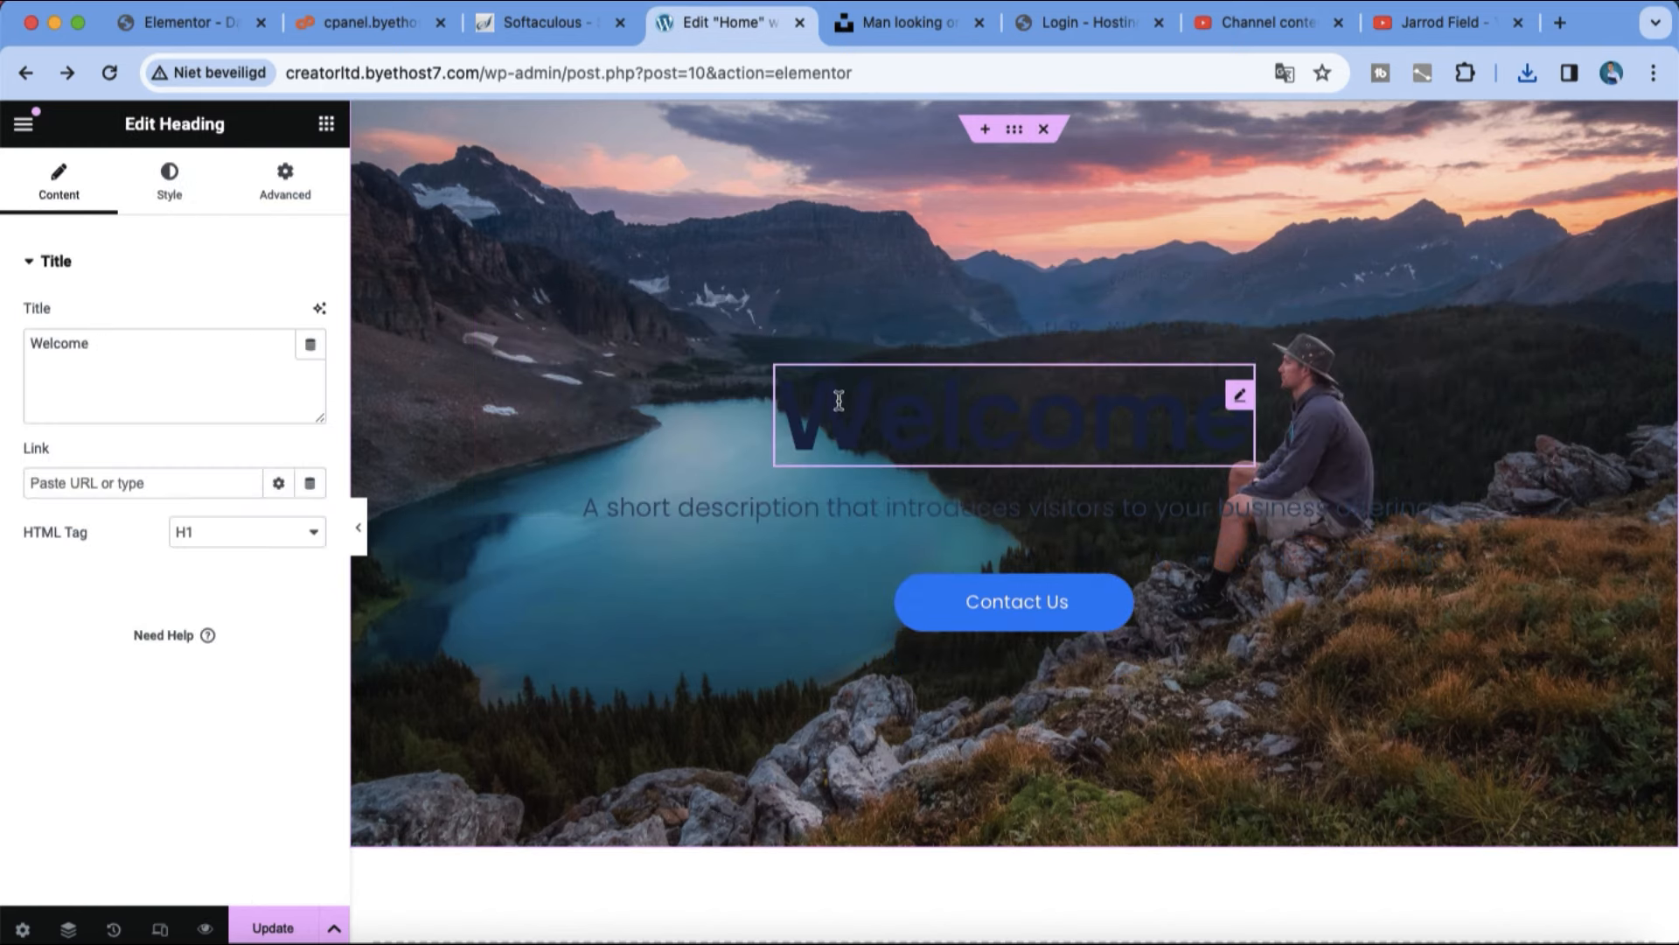
click(170, 196)
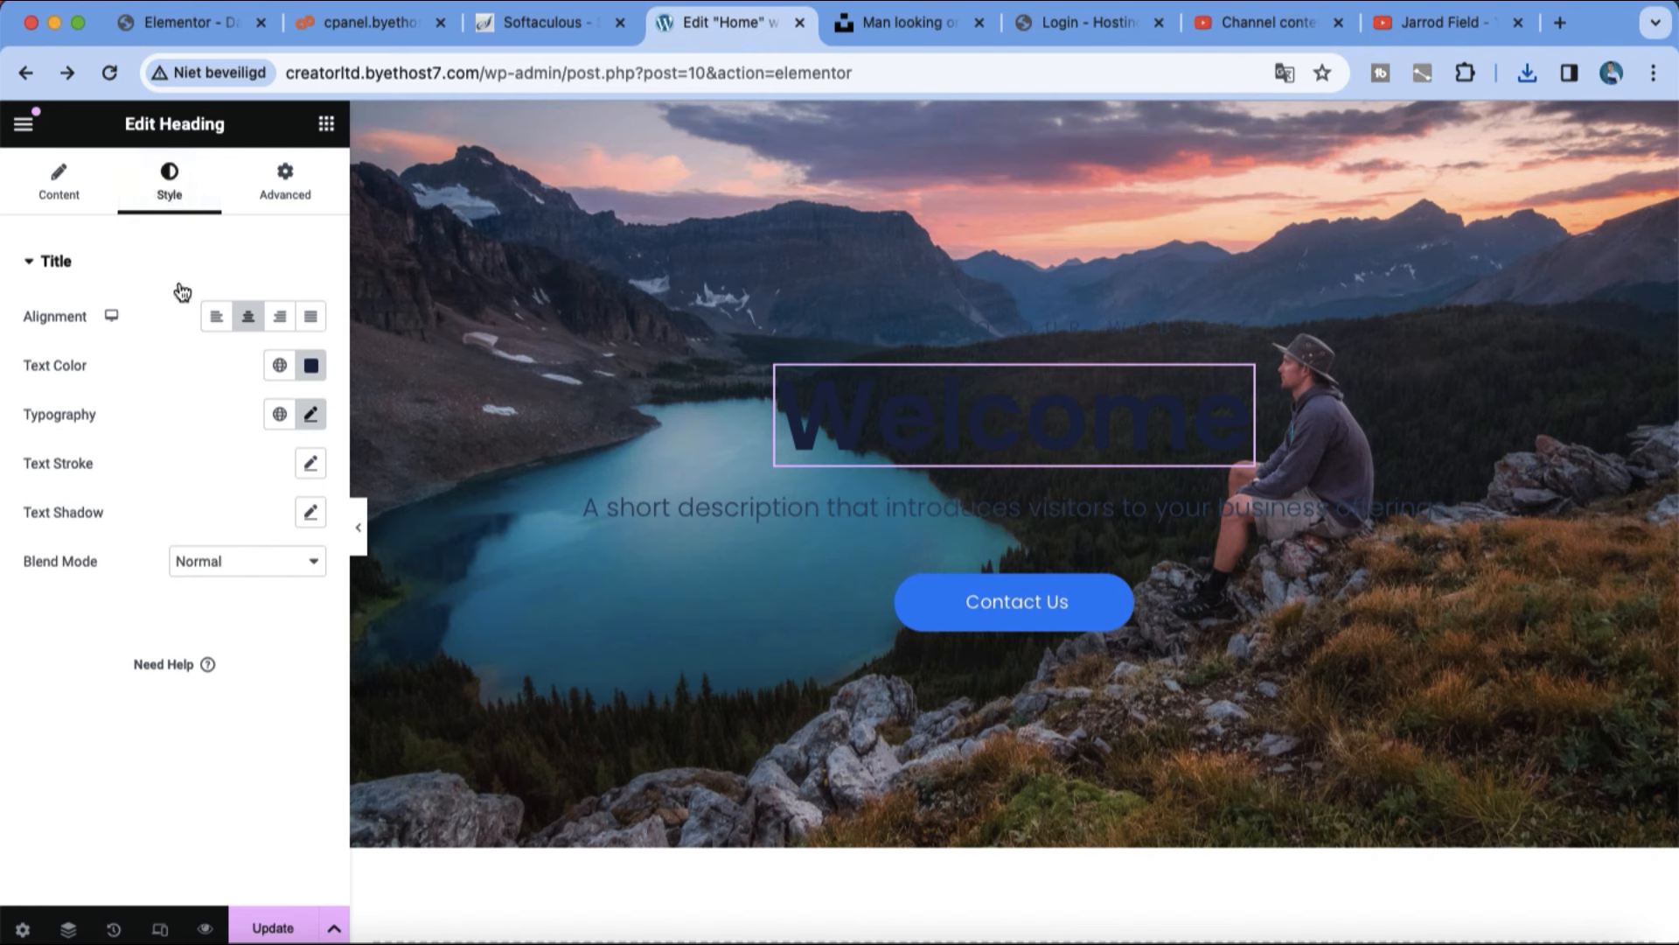
click(310, 365)
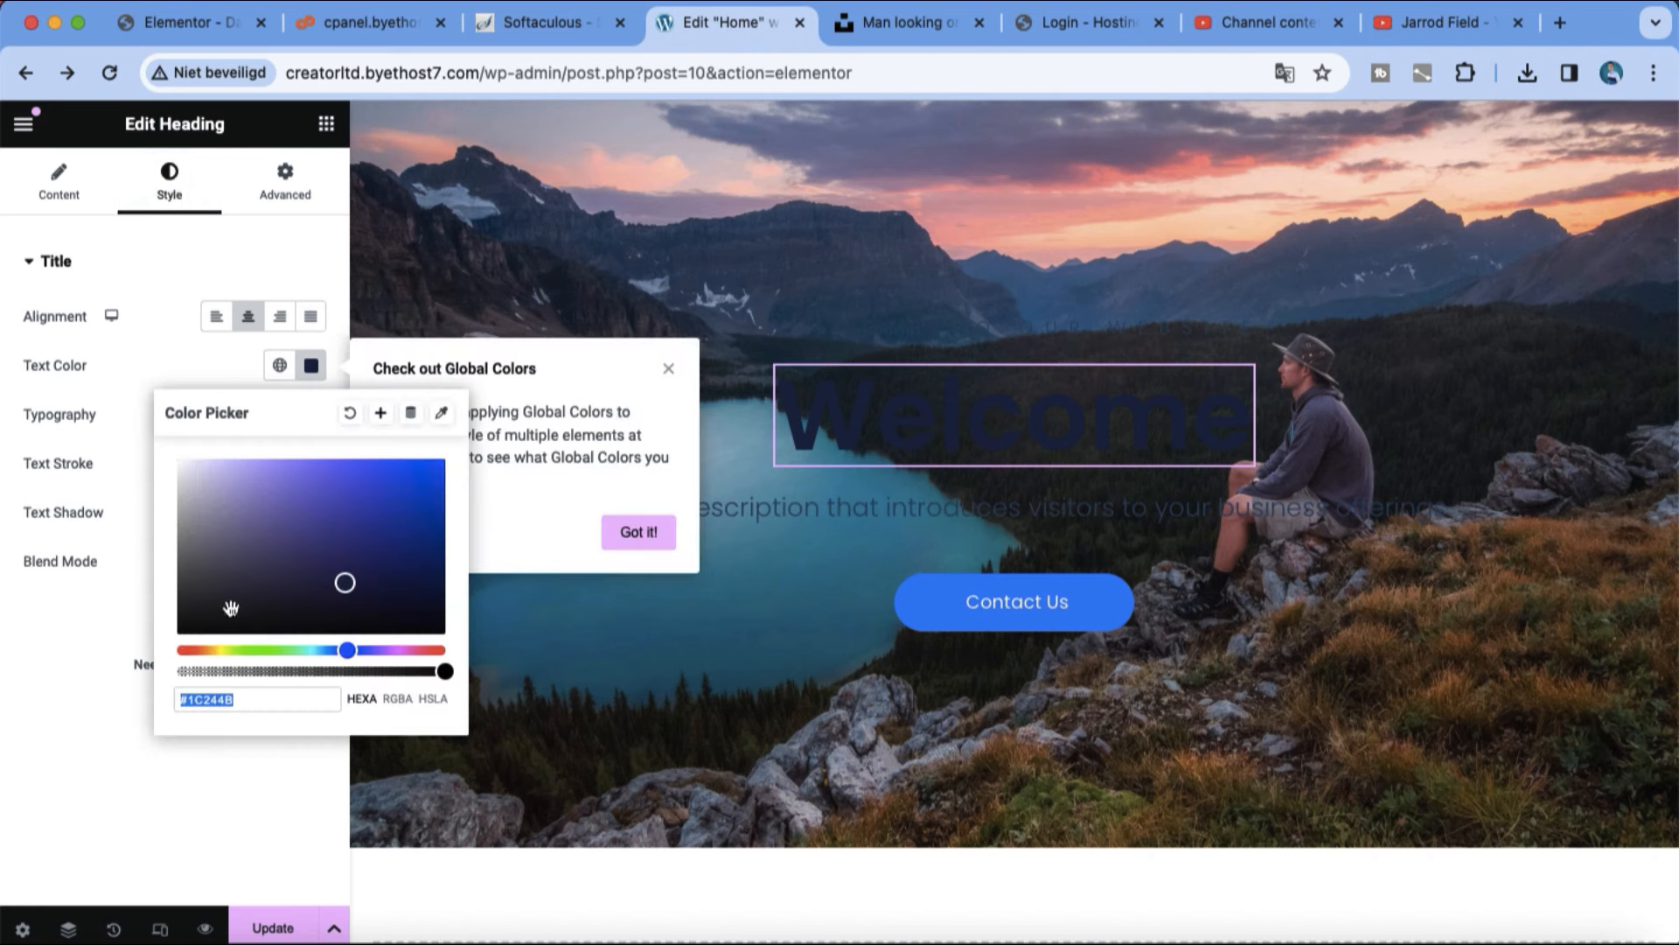
drag(326, 564, 193, 460)
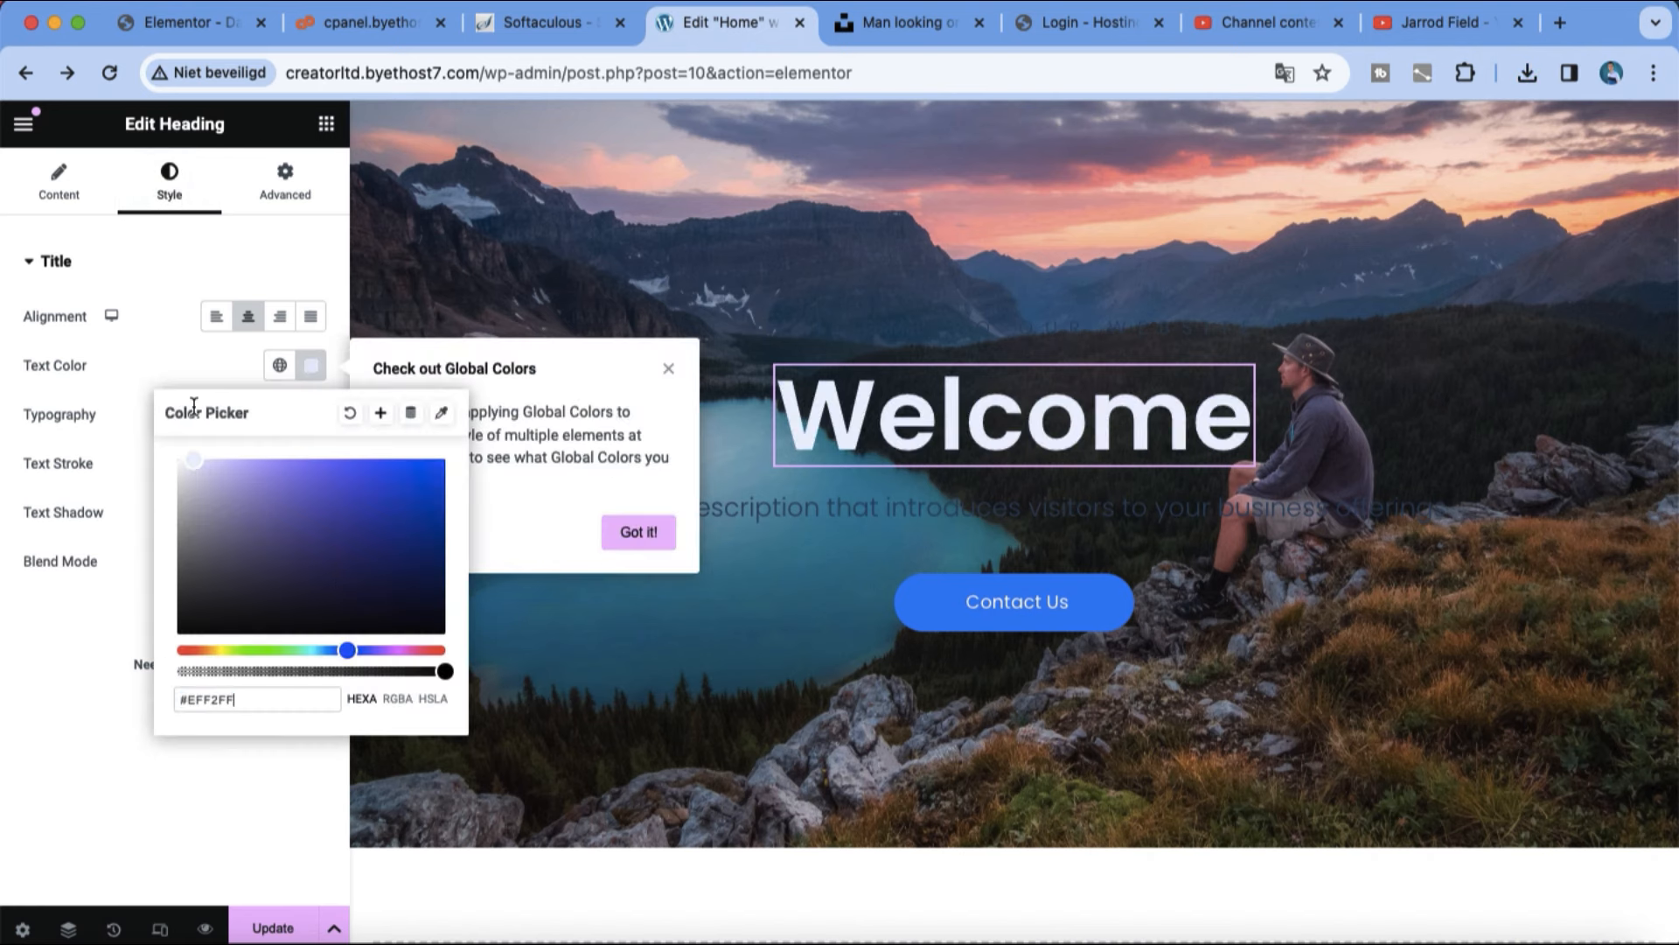
click(731, 868)
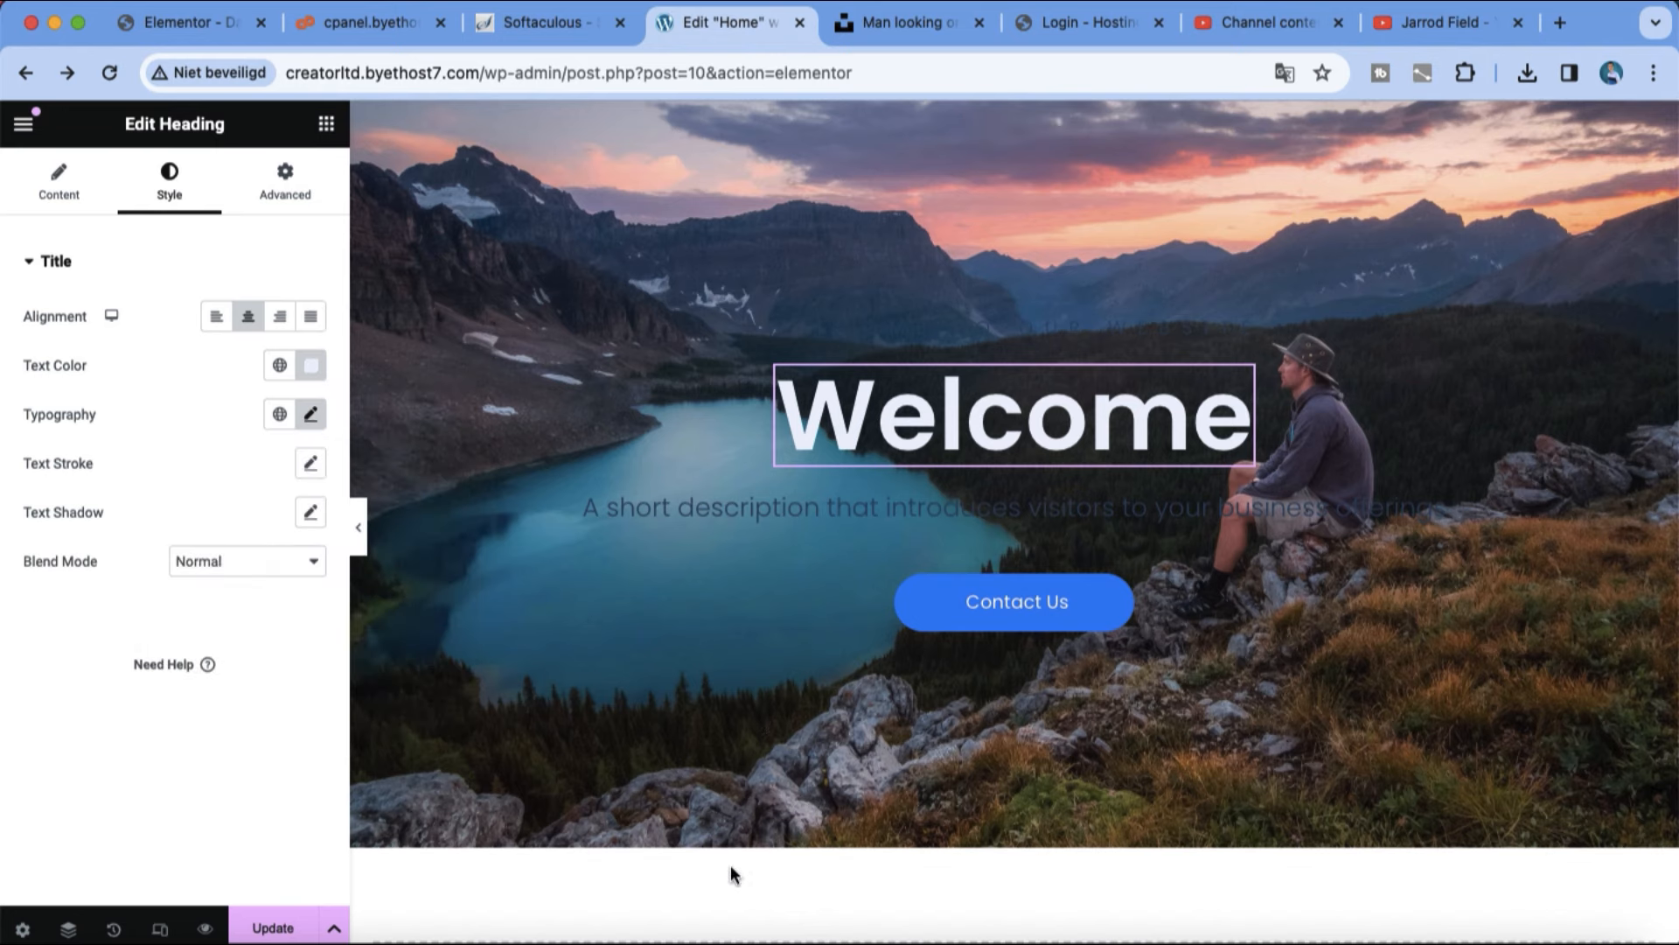
Step: Replace the description under the headline with "TO MY NEW SITE" and set its text colour to #FFFFFF
triple_click(1054, 516)
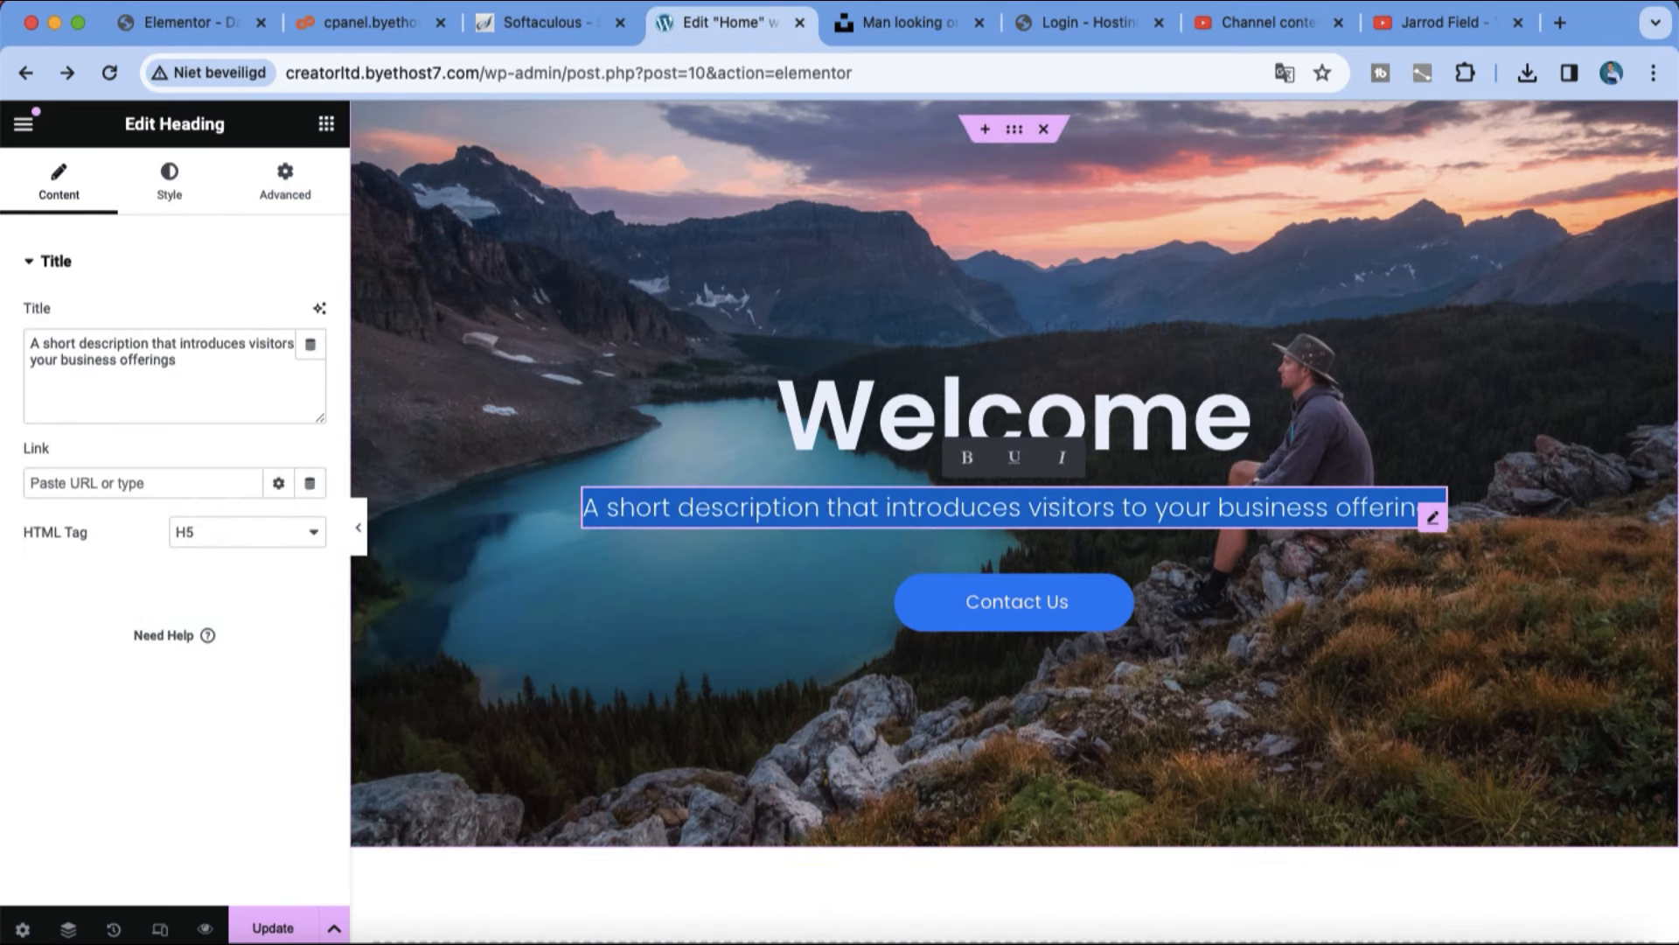
key(BackSpace)
text(TO MY NEW SITE)
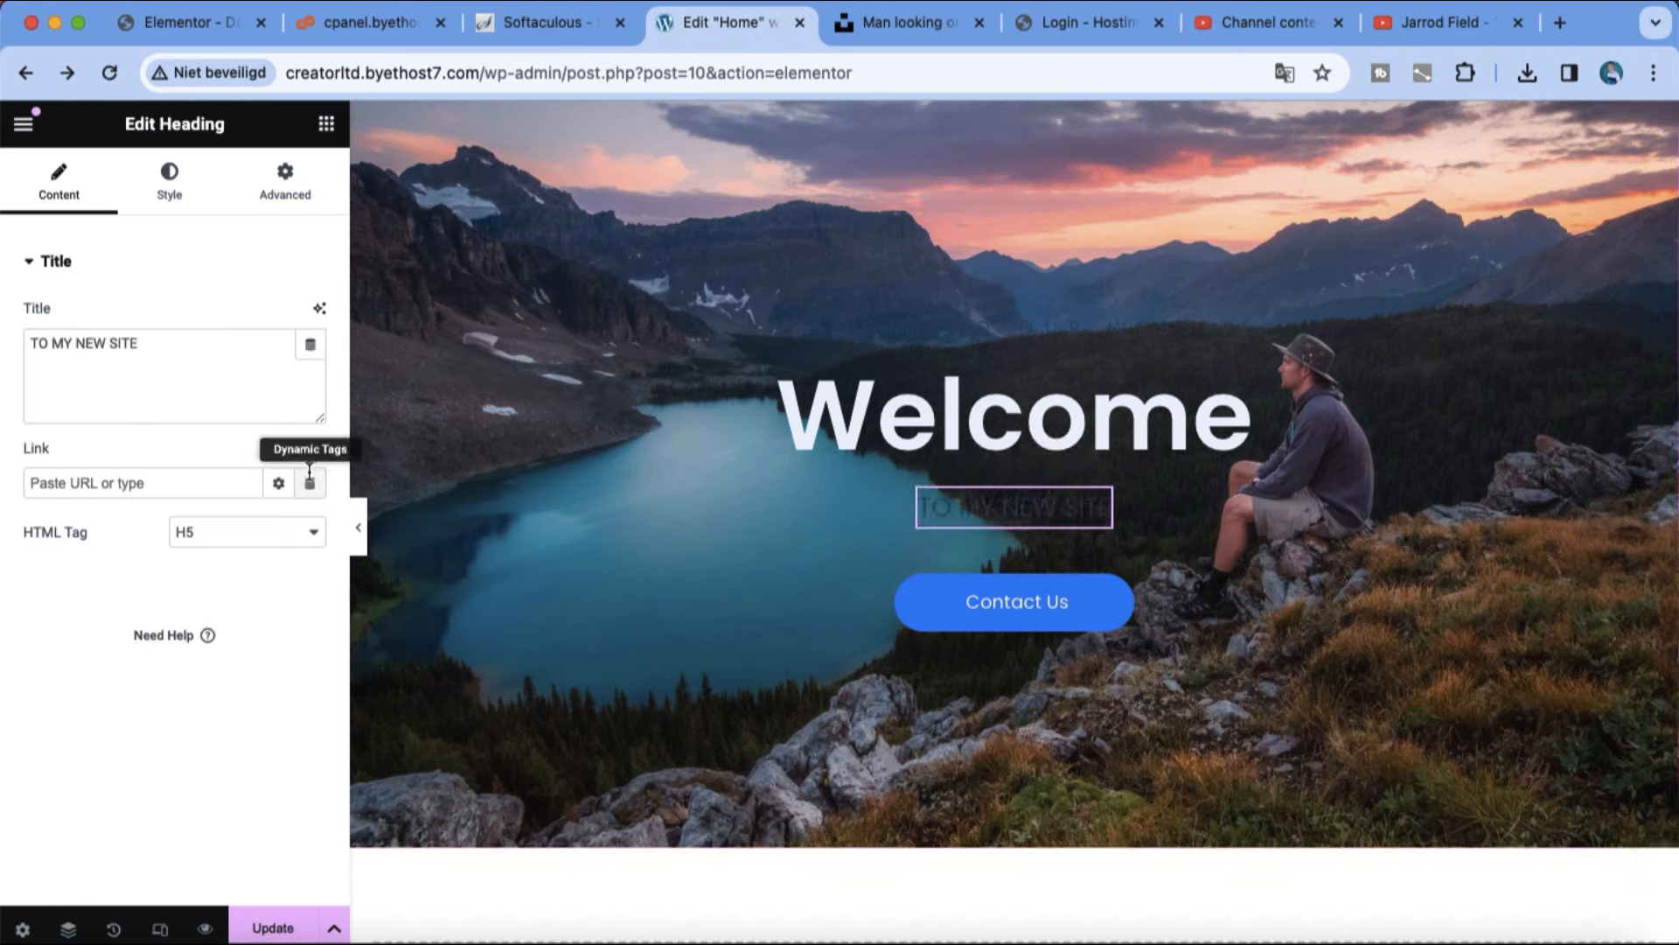
click(168, 194)
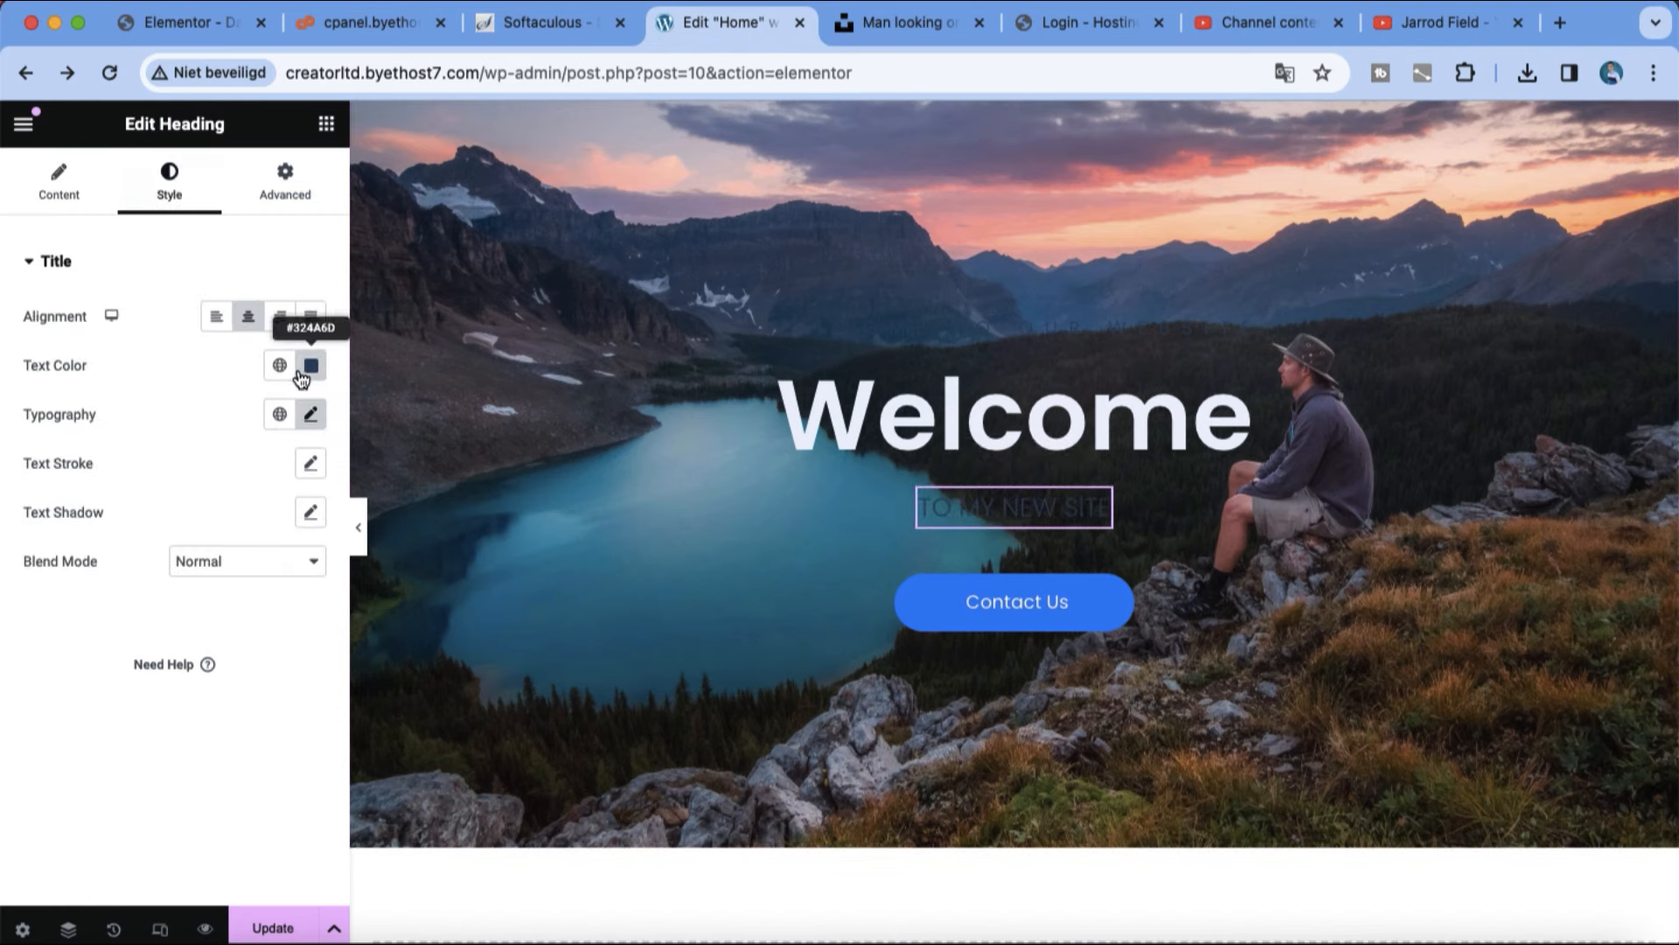
click(307, 372)
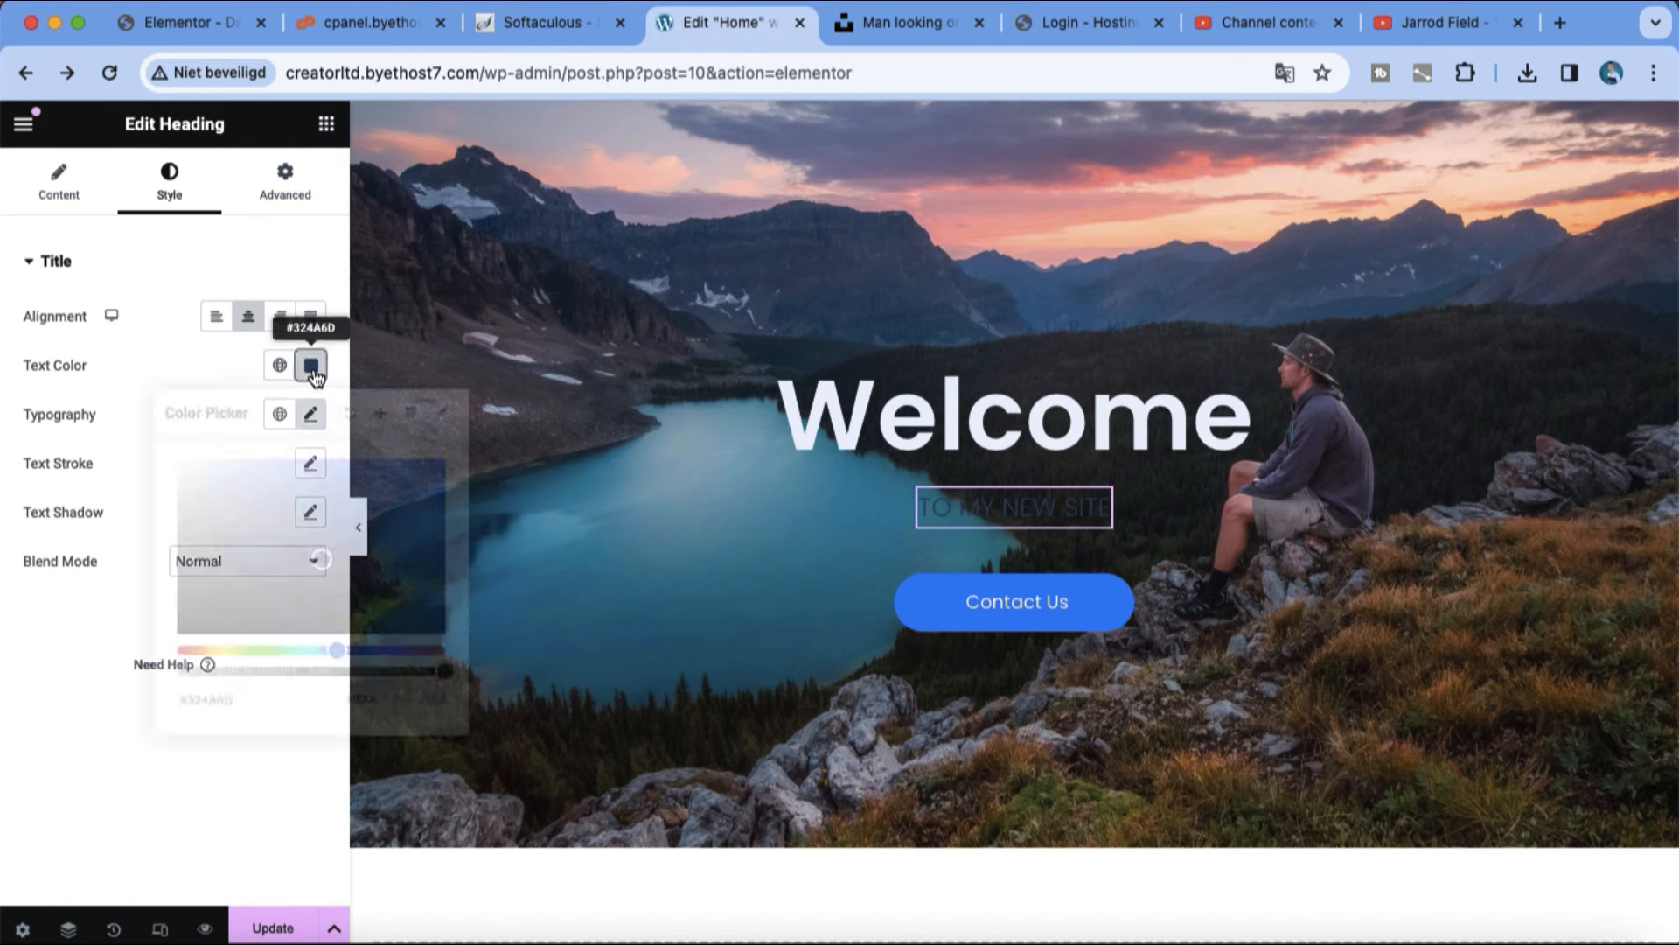
text(#ffffff)
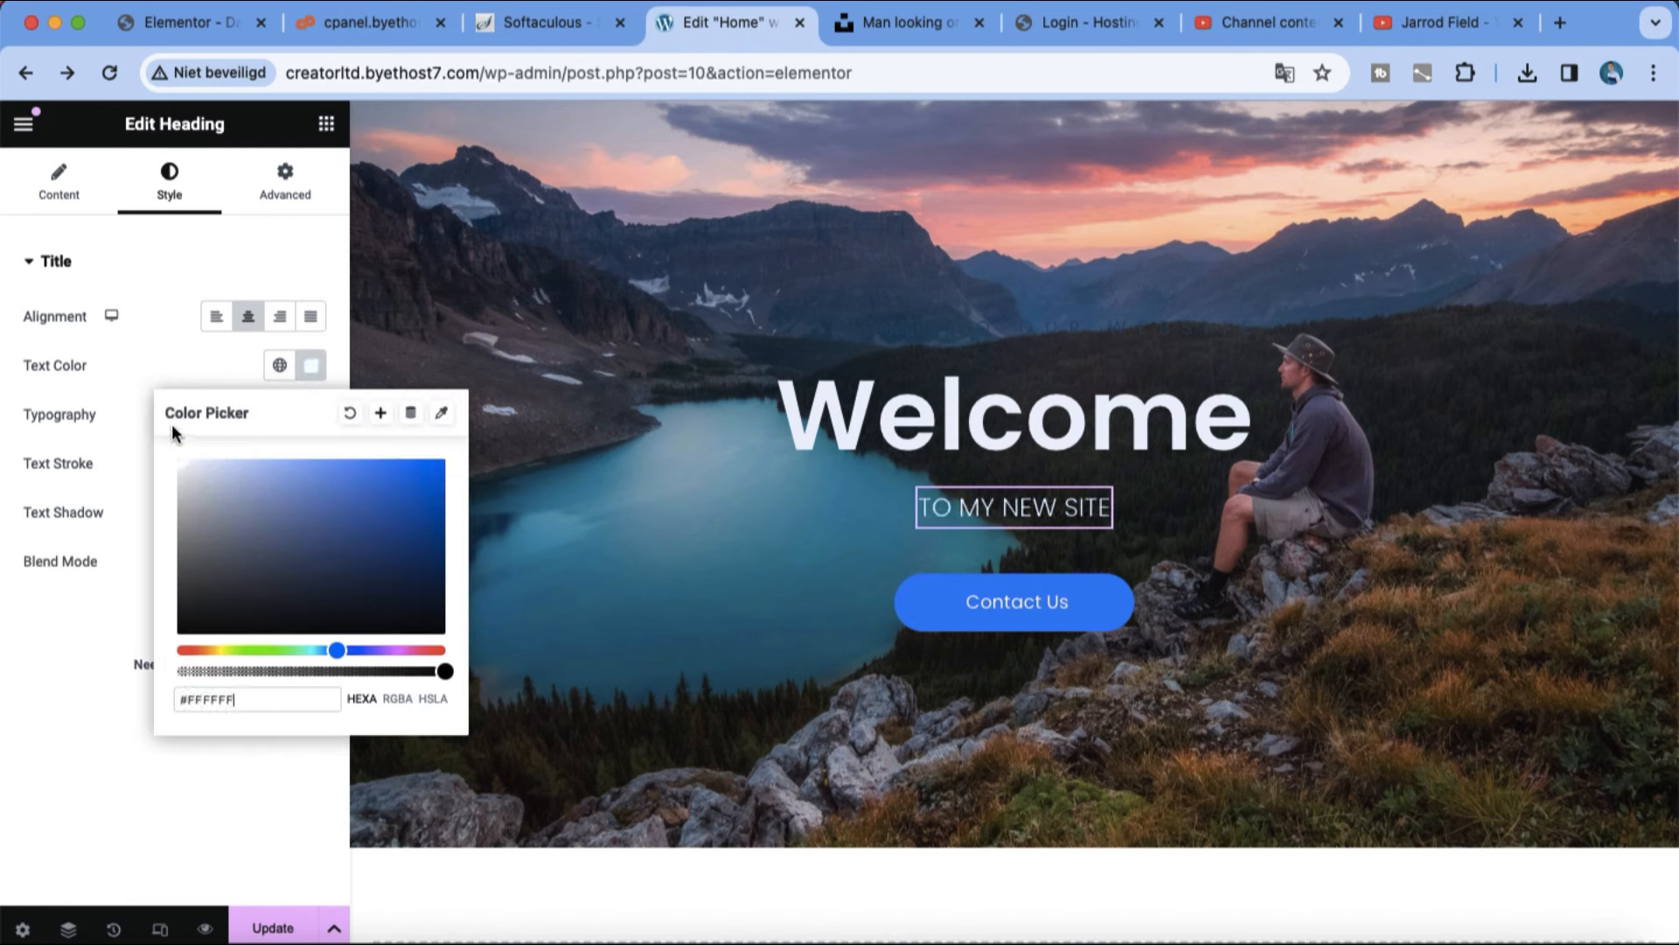
click(612, 654)
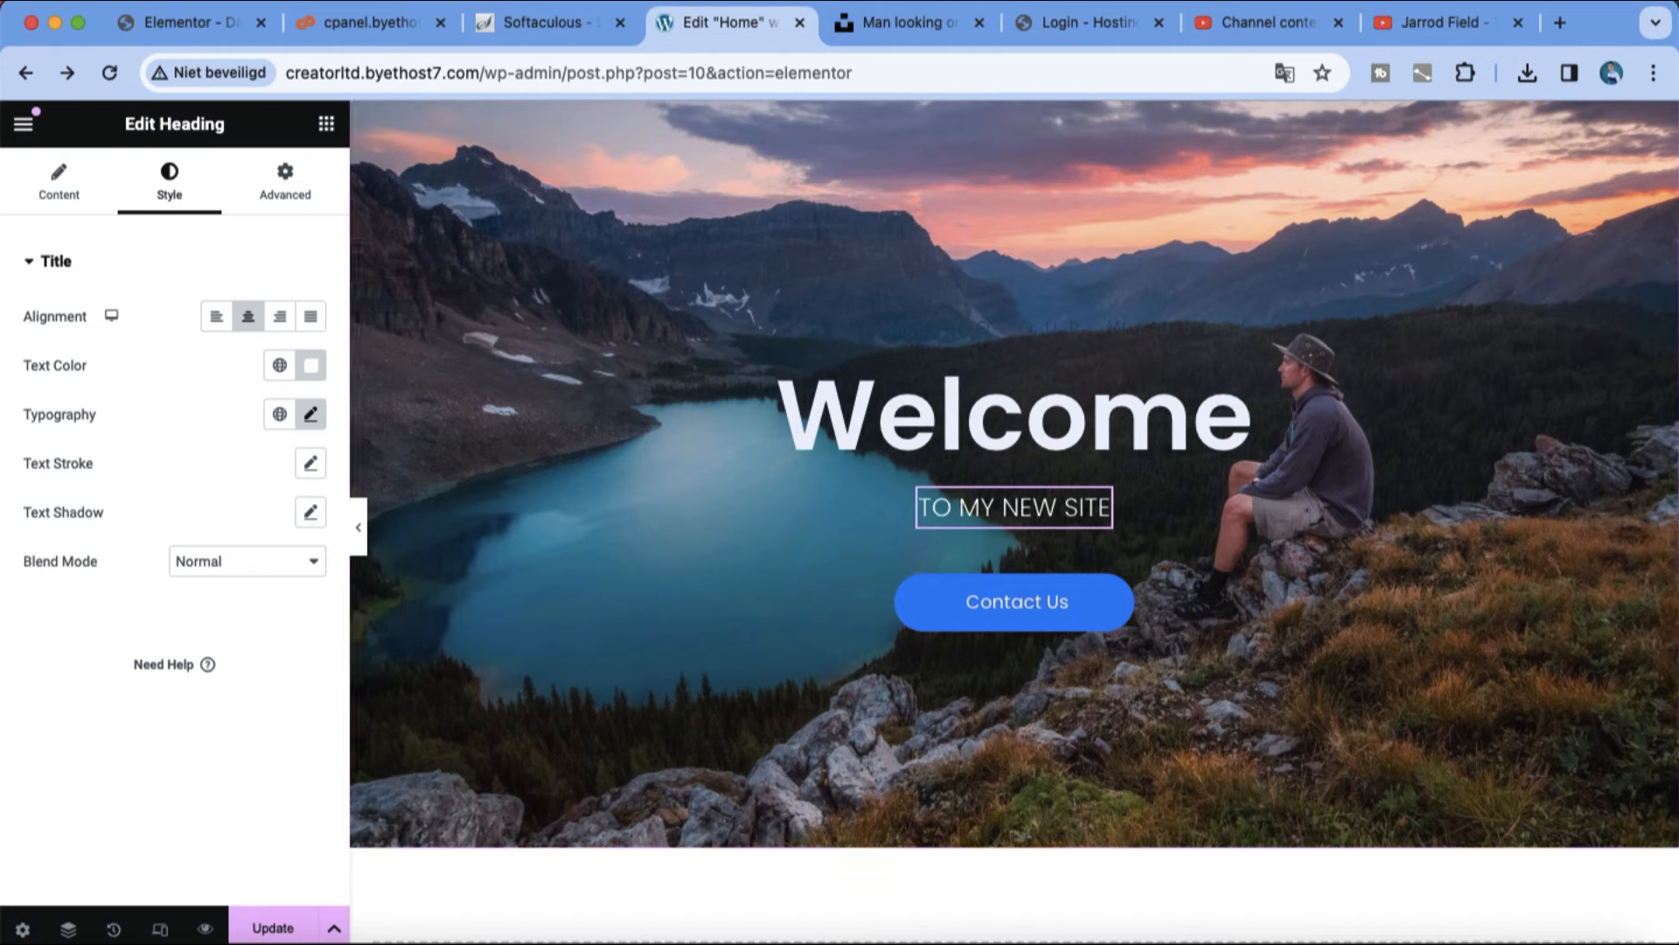
Step: Add a column-direction container below the hero and replace it with an empty row-direction container
scroll(1000, 861, down, 5)
scroll(1001, 861, up, 3)
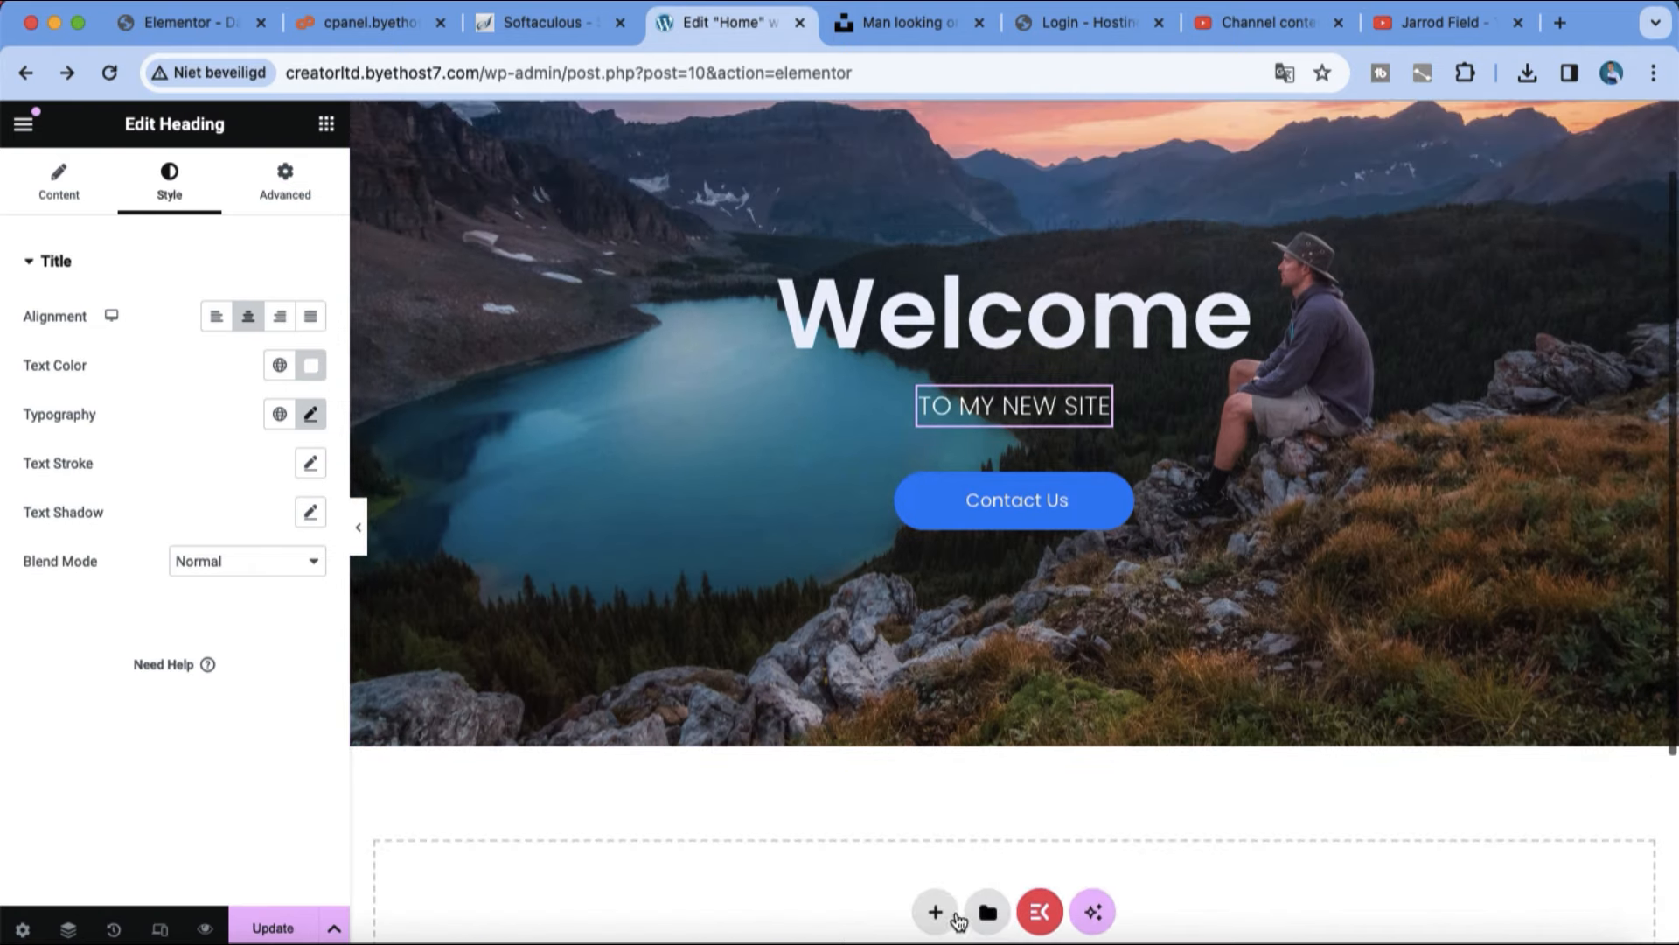
click(934, 907)
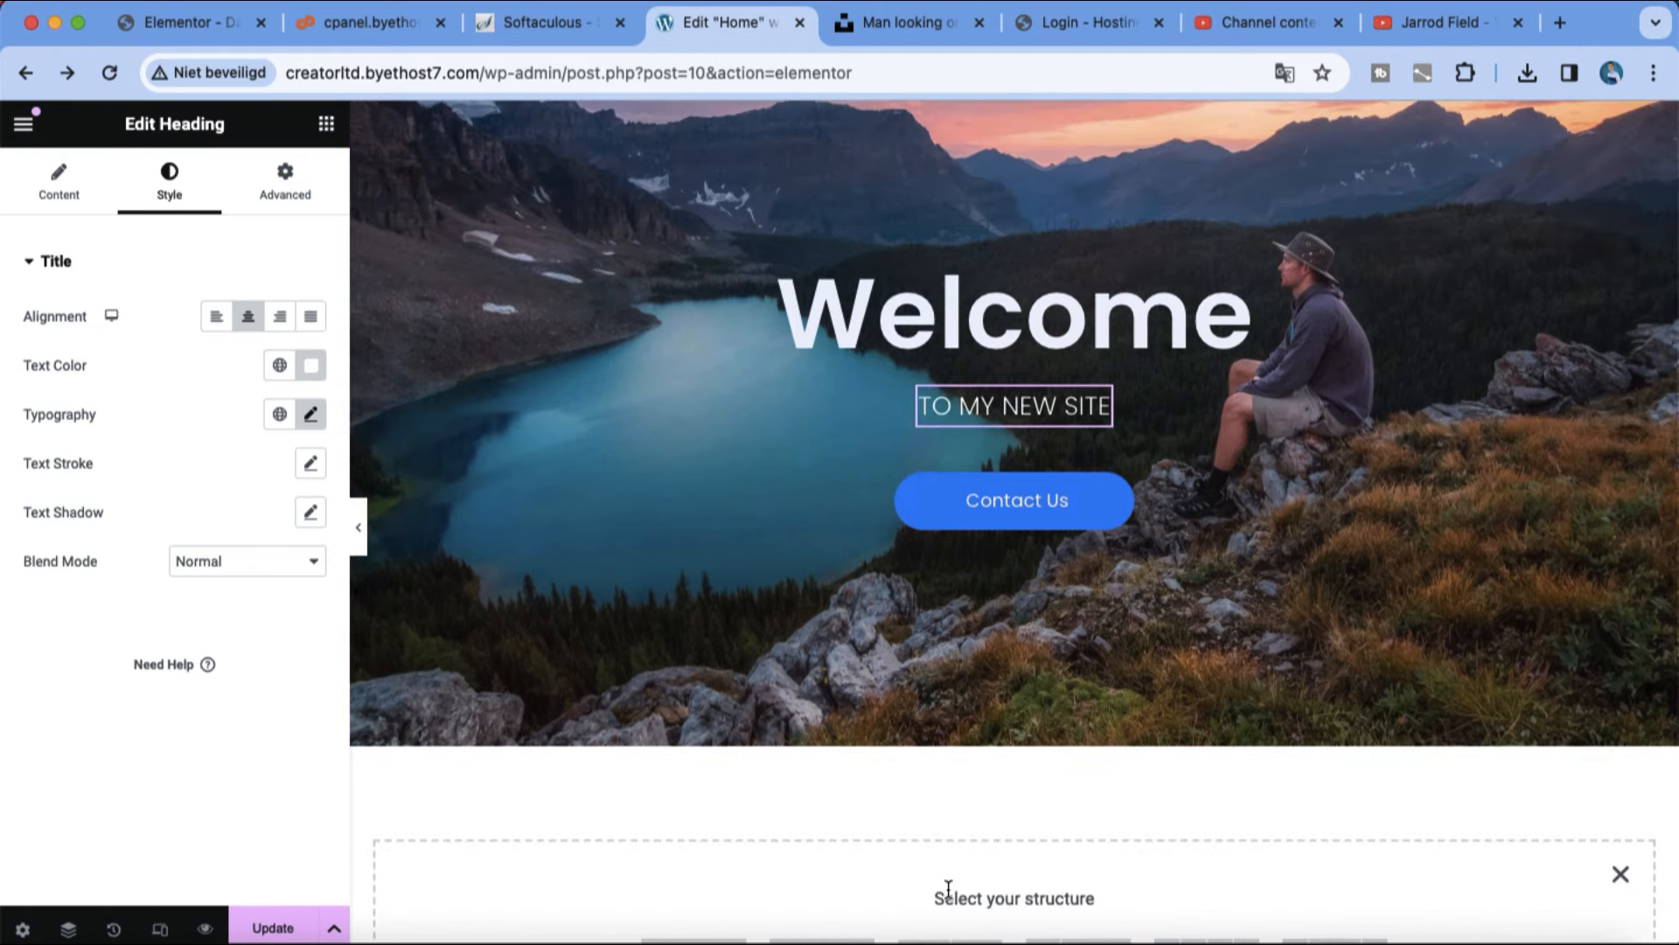
scroll(948, 888, down, 3)
click(723, 655)
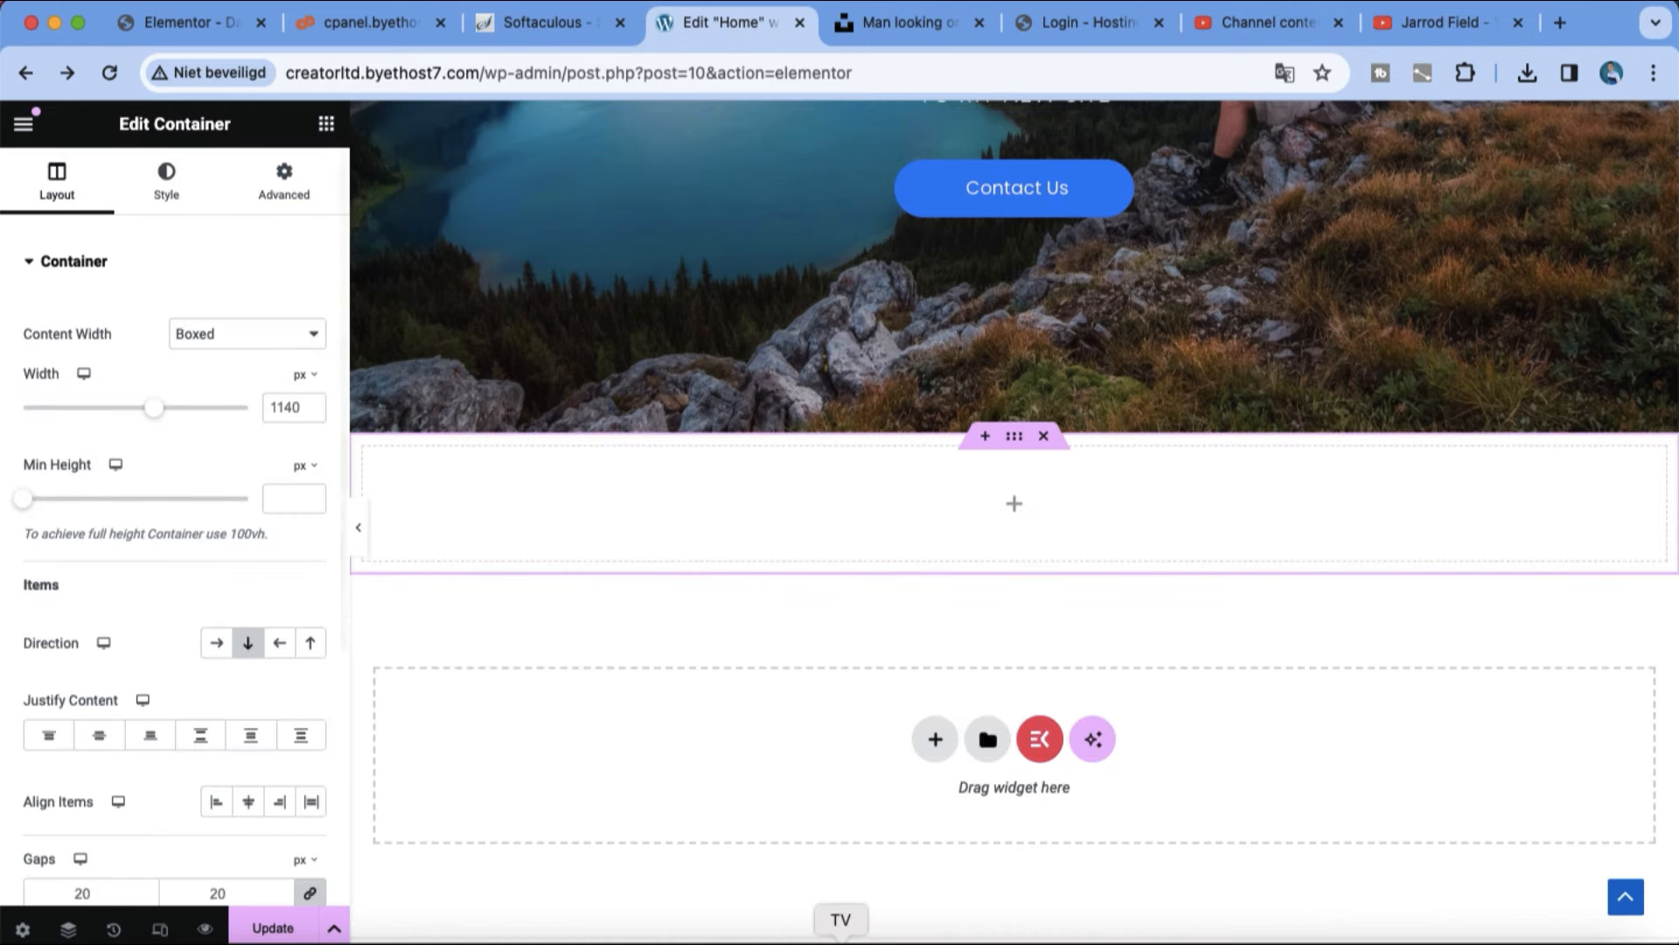
click(922, 747)
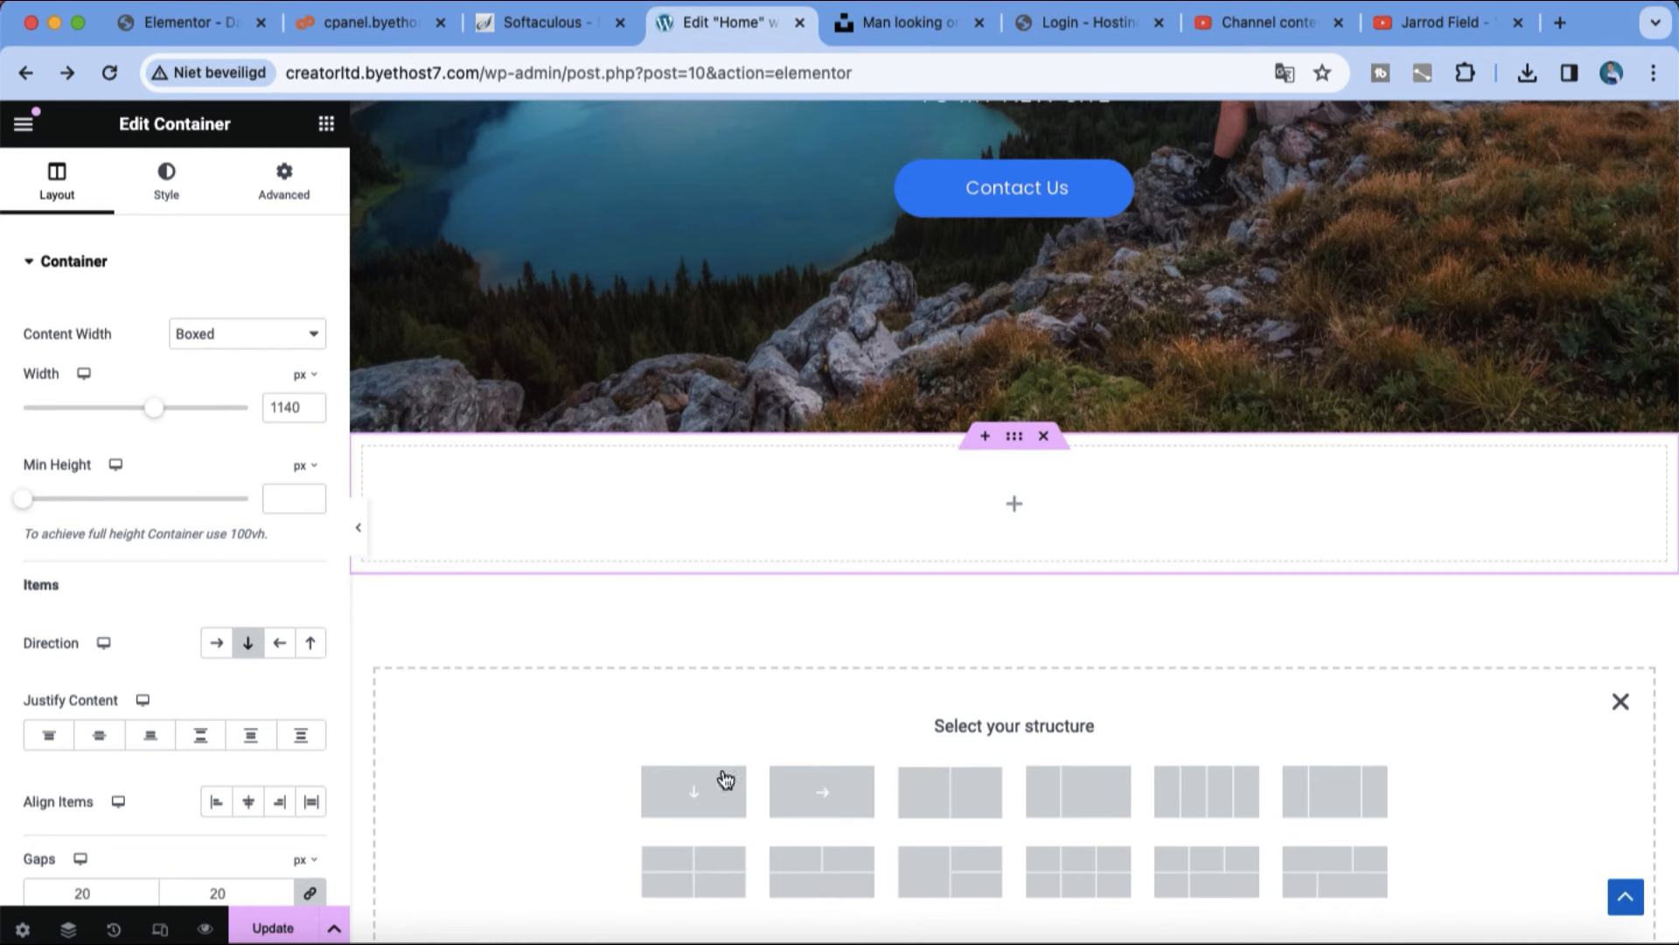
click(1043, 437)
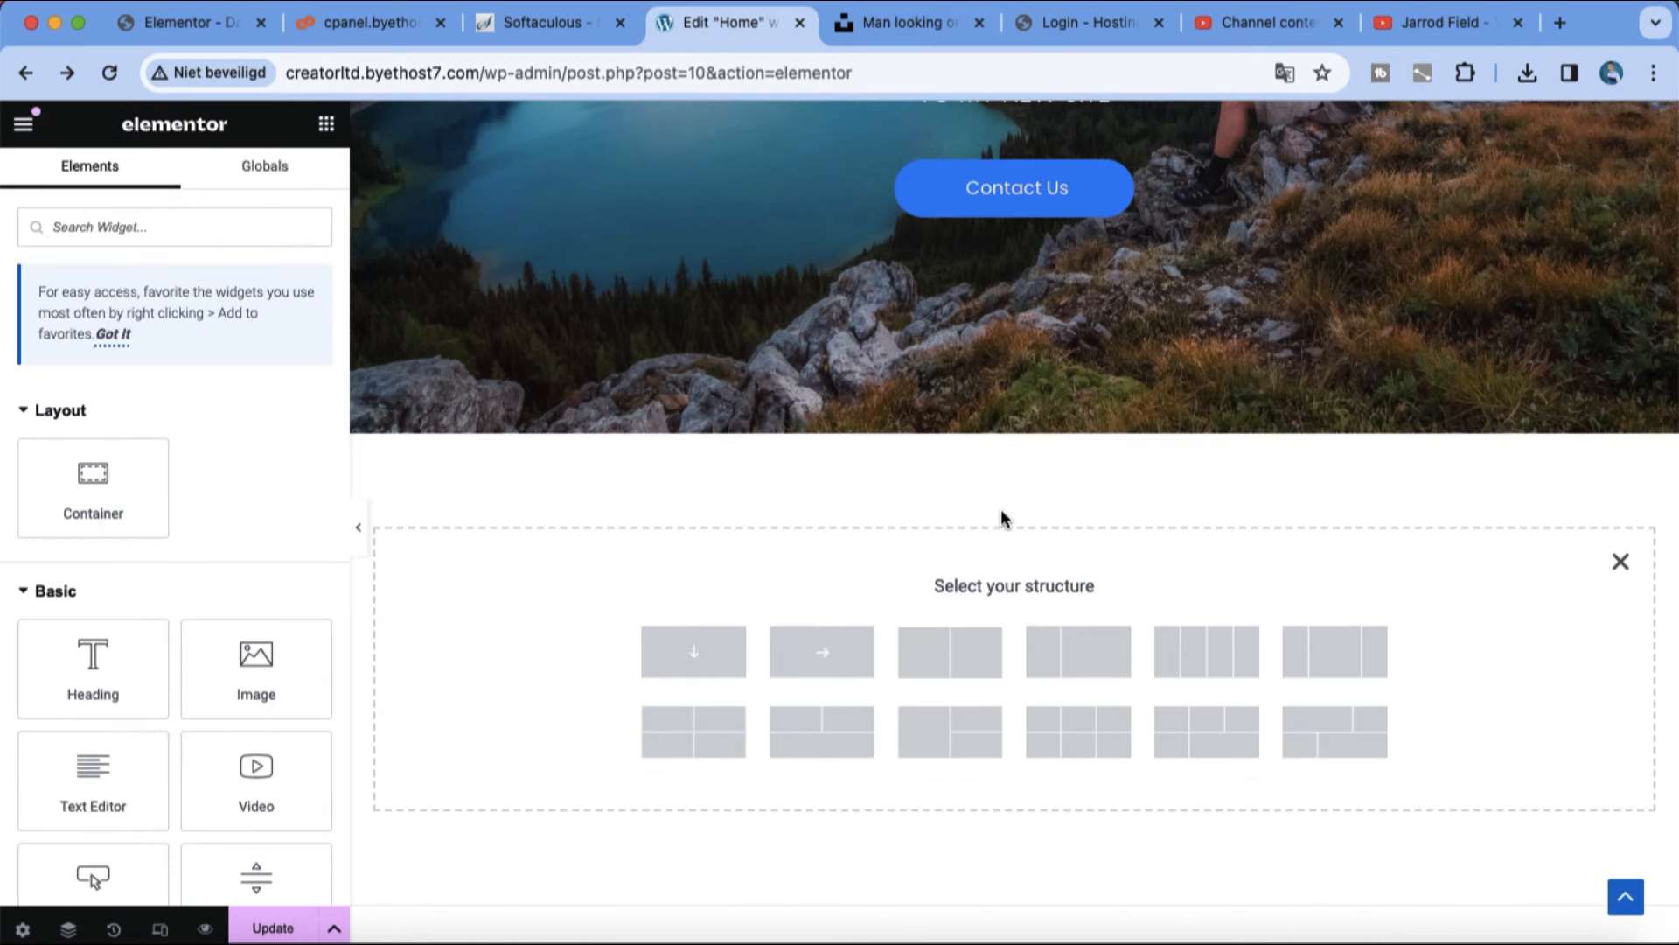
click(821, 650)
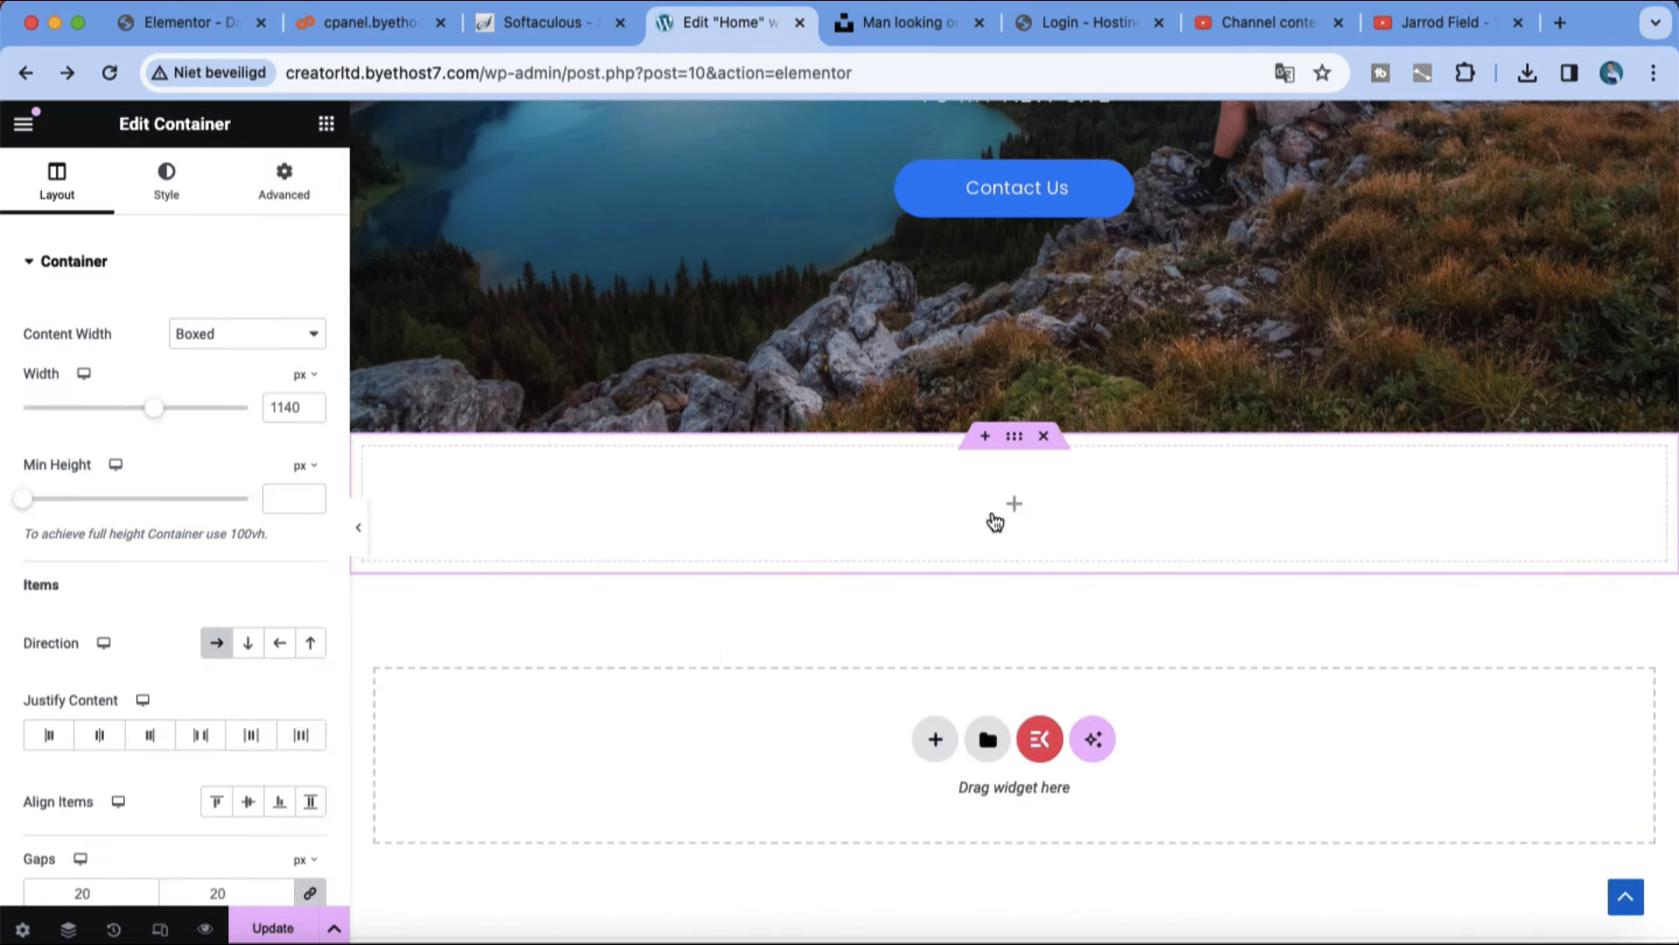
Step: Open the template library from a new section above the empty container and search the saved templates for "header"
click(988, 437)
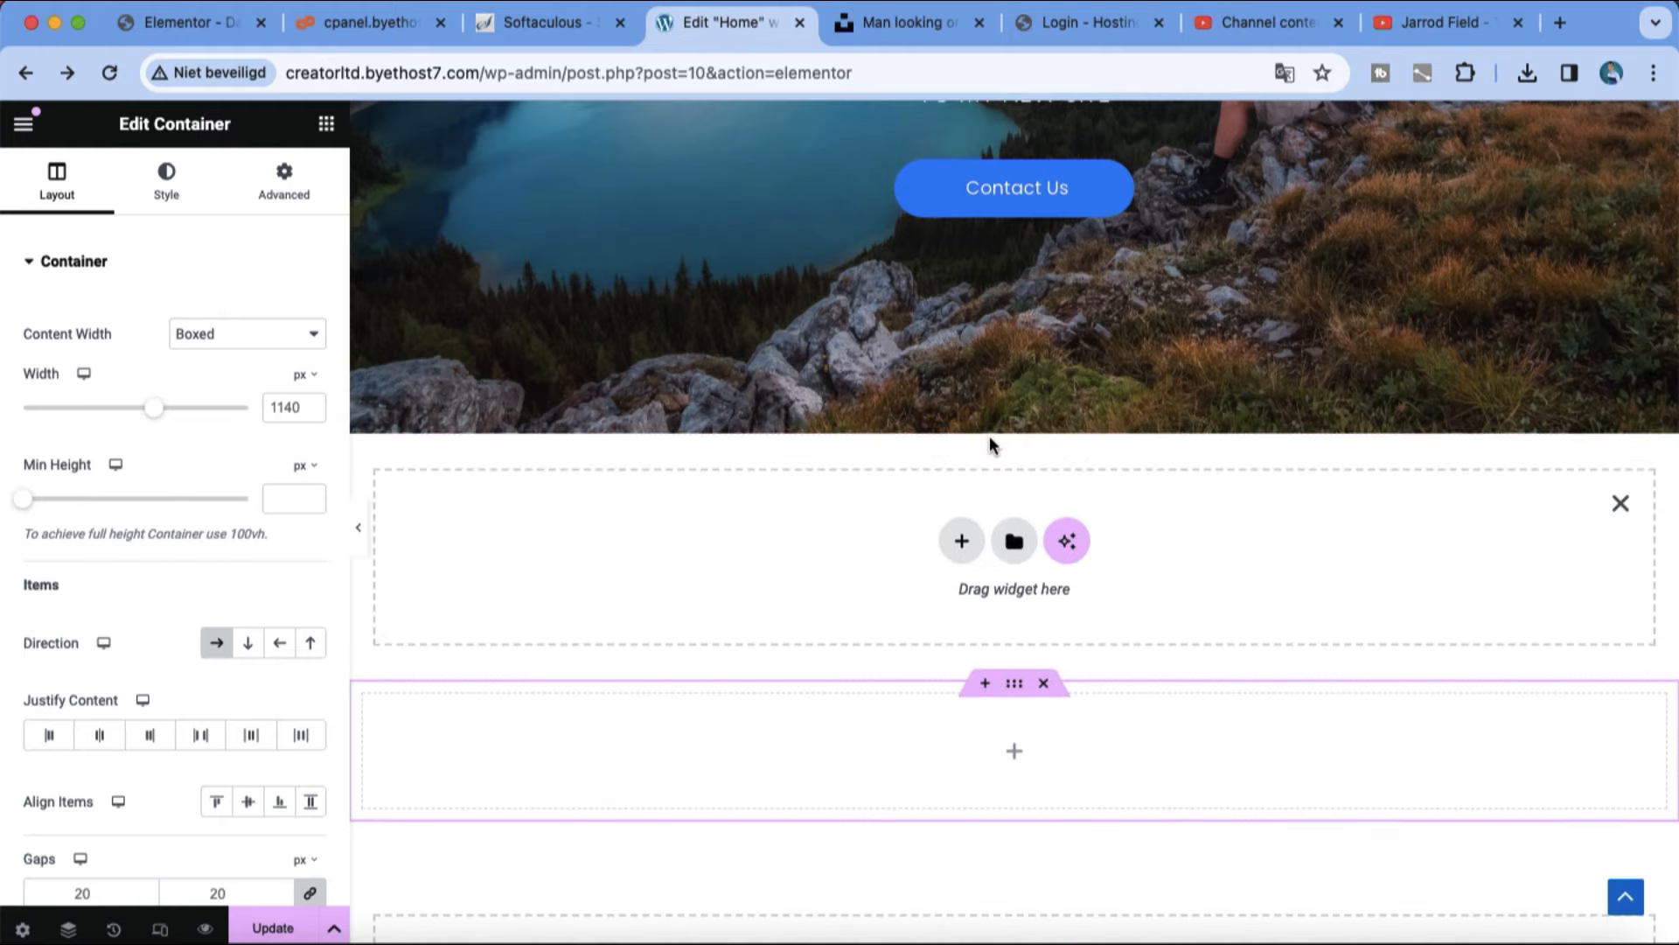
click(1010, 547)
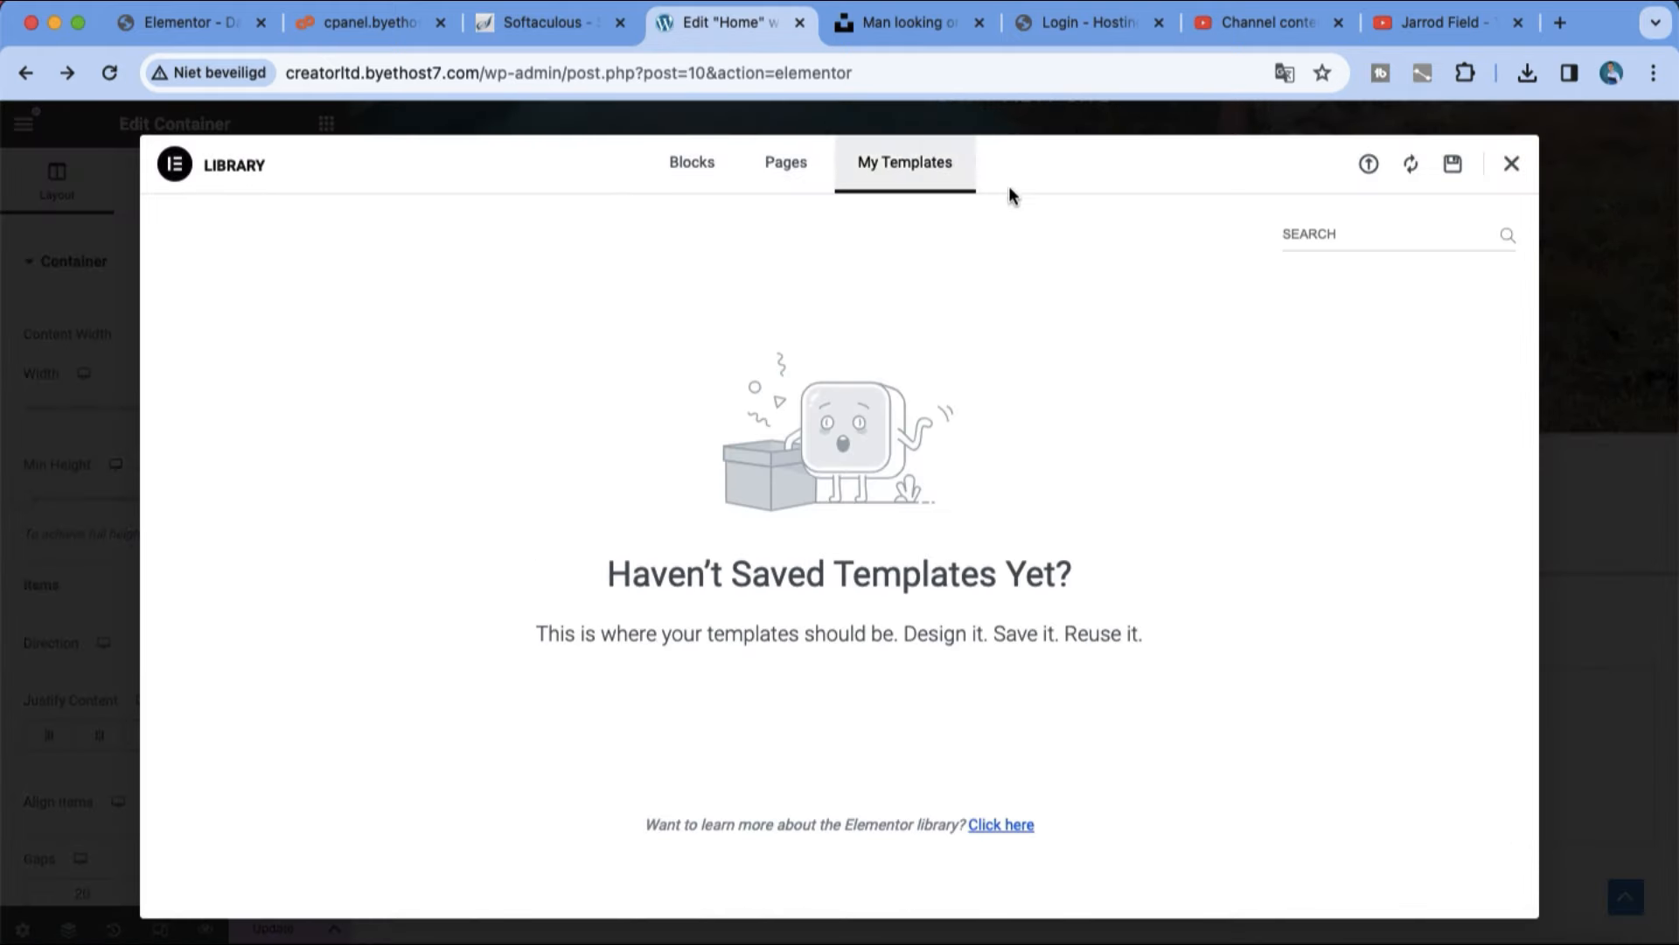
click(1326, 236)
text(head)
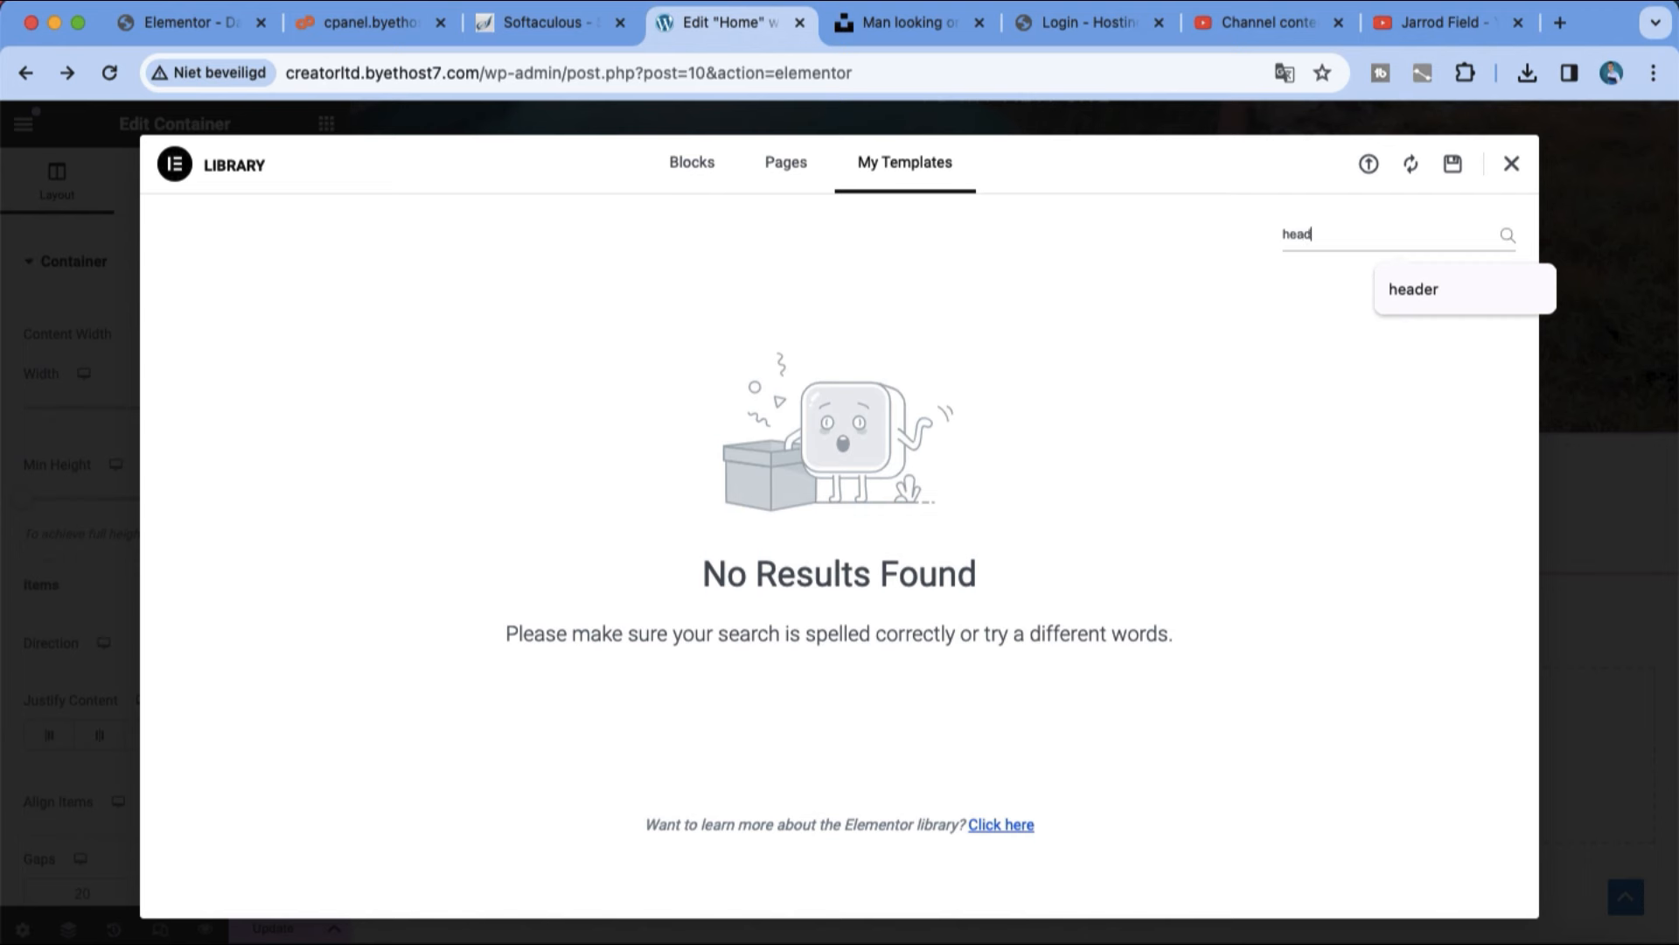
text(er)
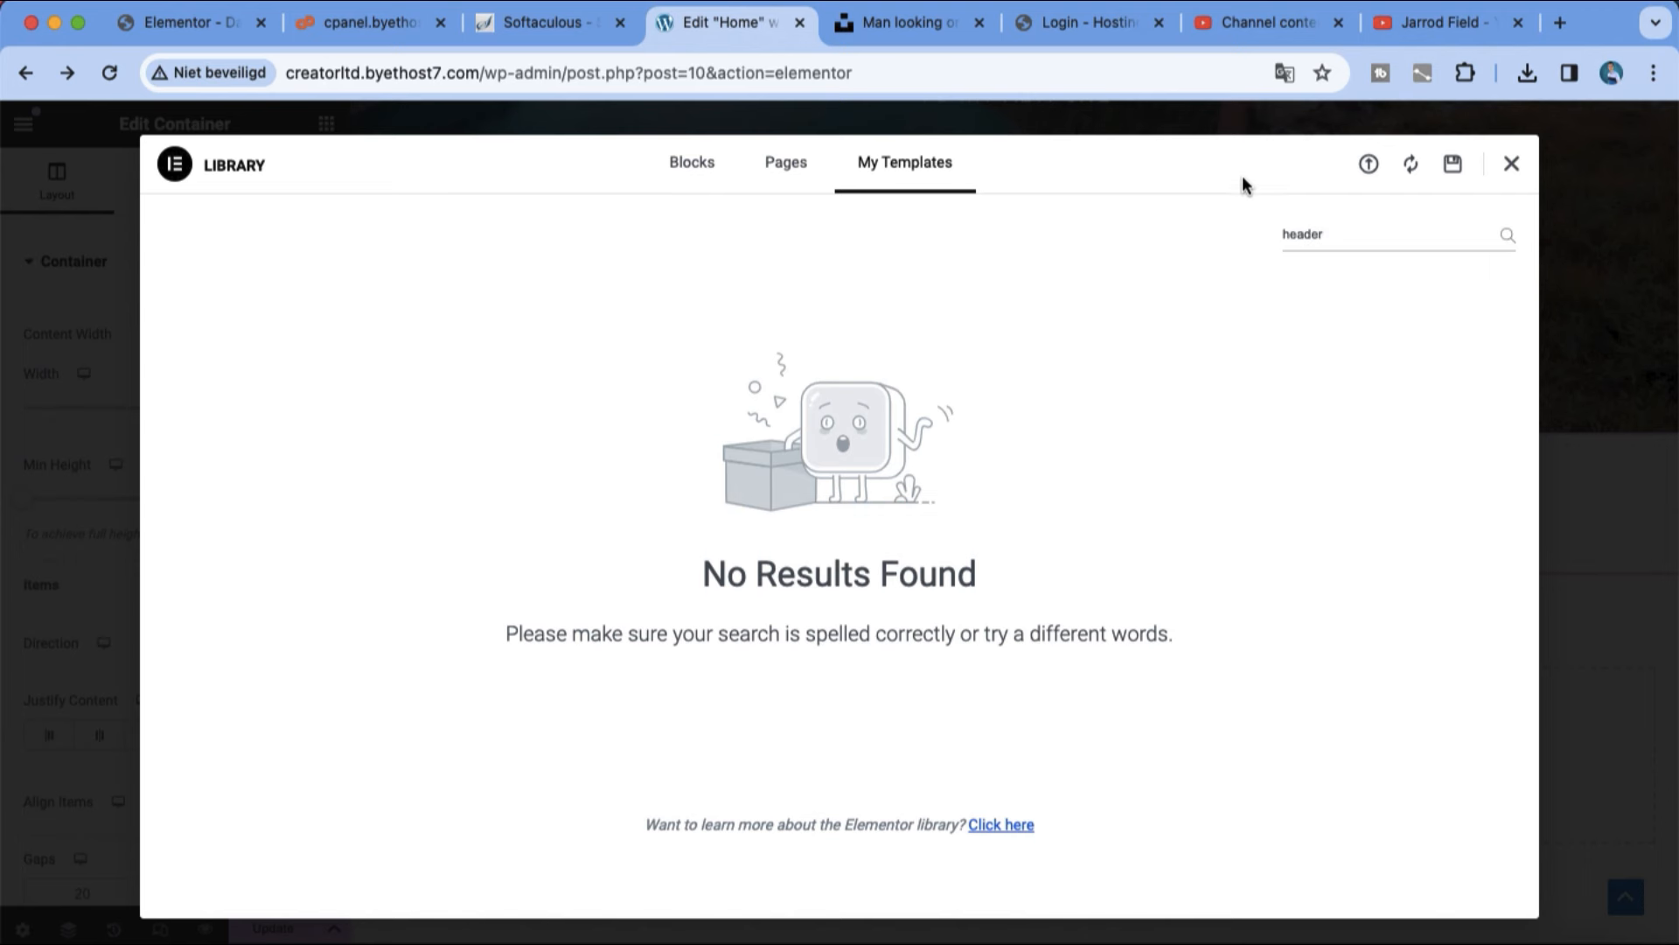
Step: Search the library's page templates for "header"
click(731, 174)
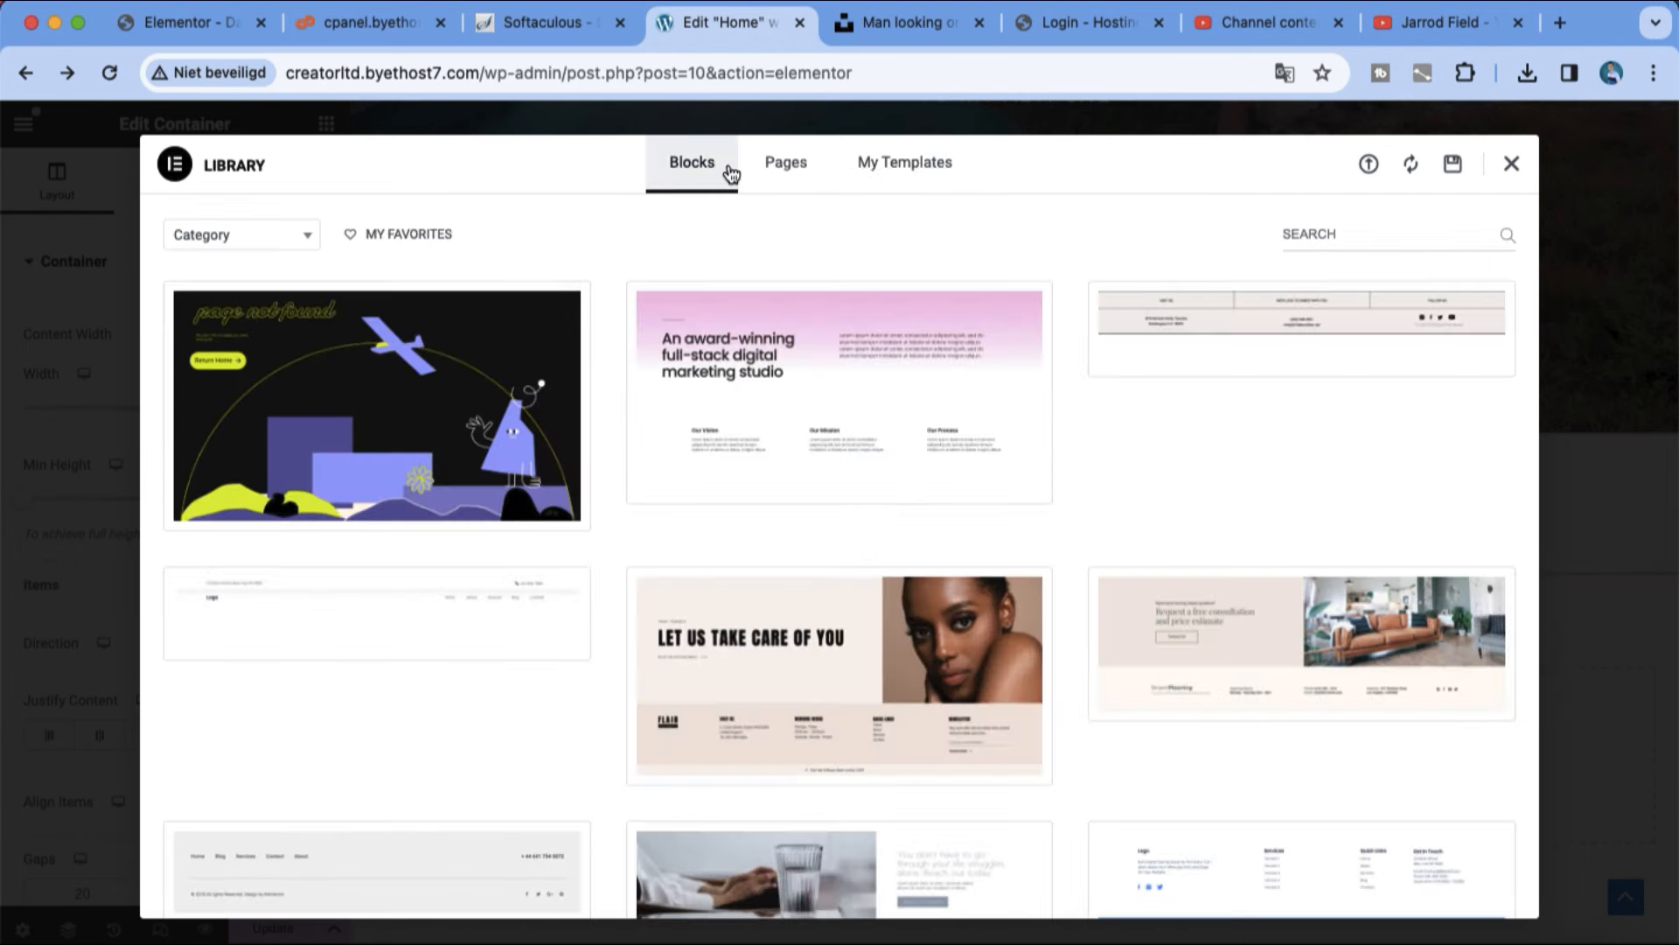
click(786, 166)
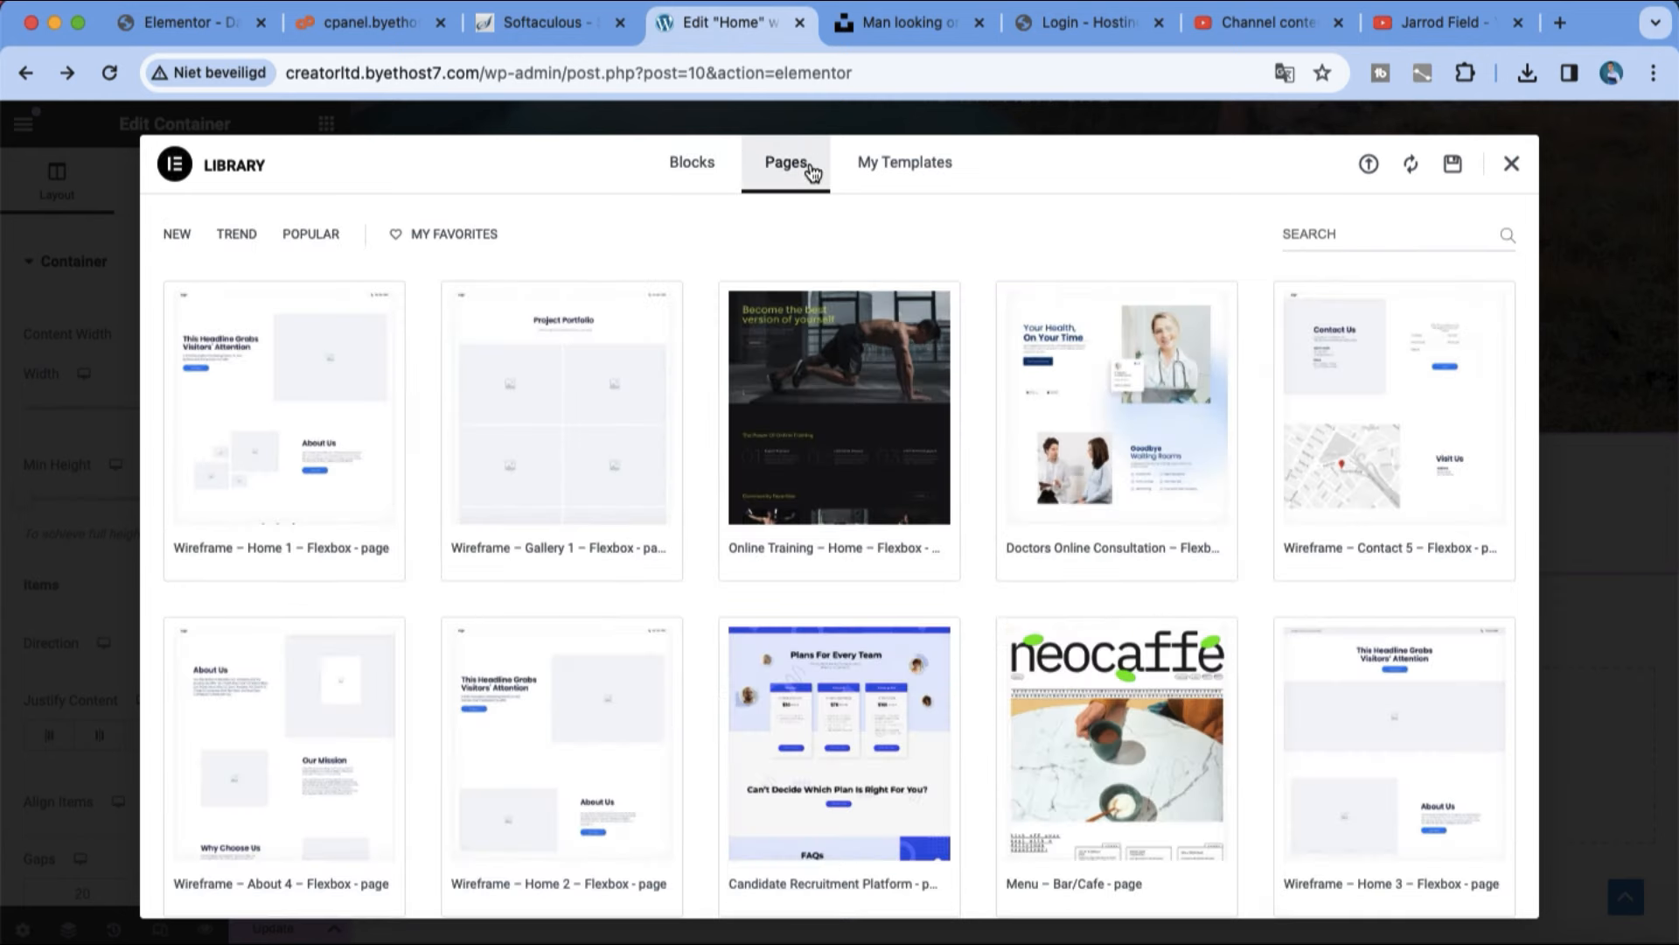
click(1402, 236)
text(he)
click(1413, 288)
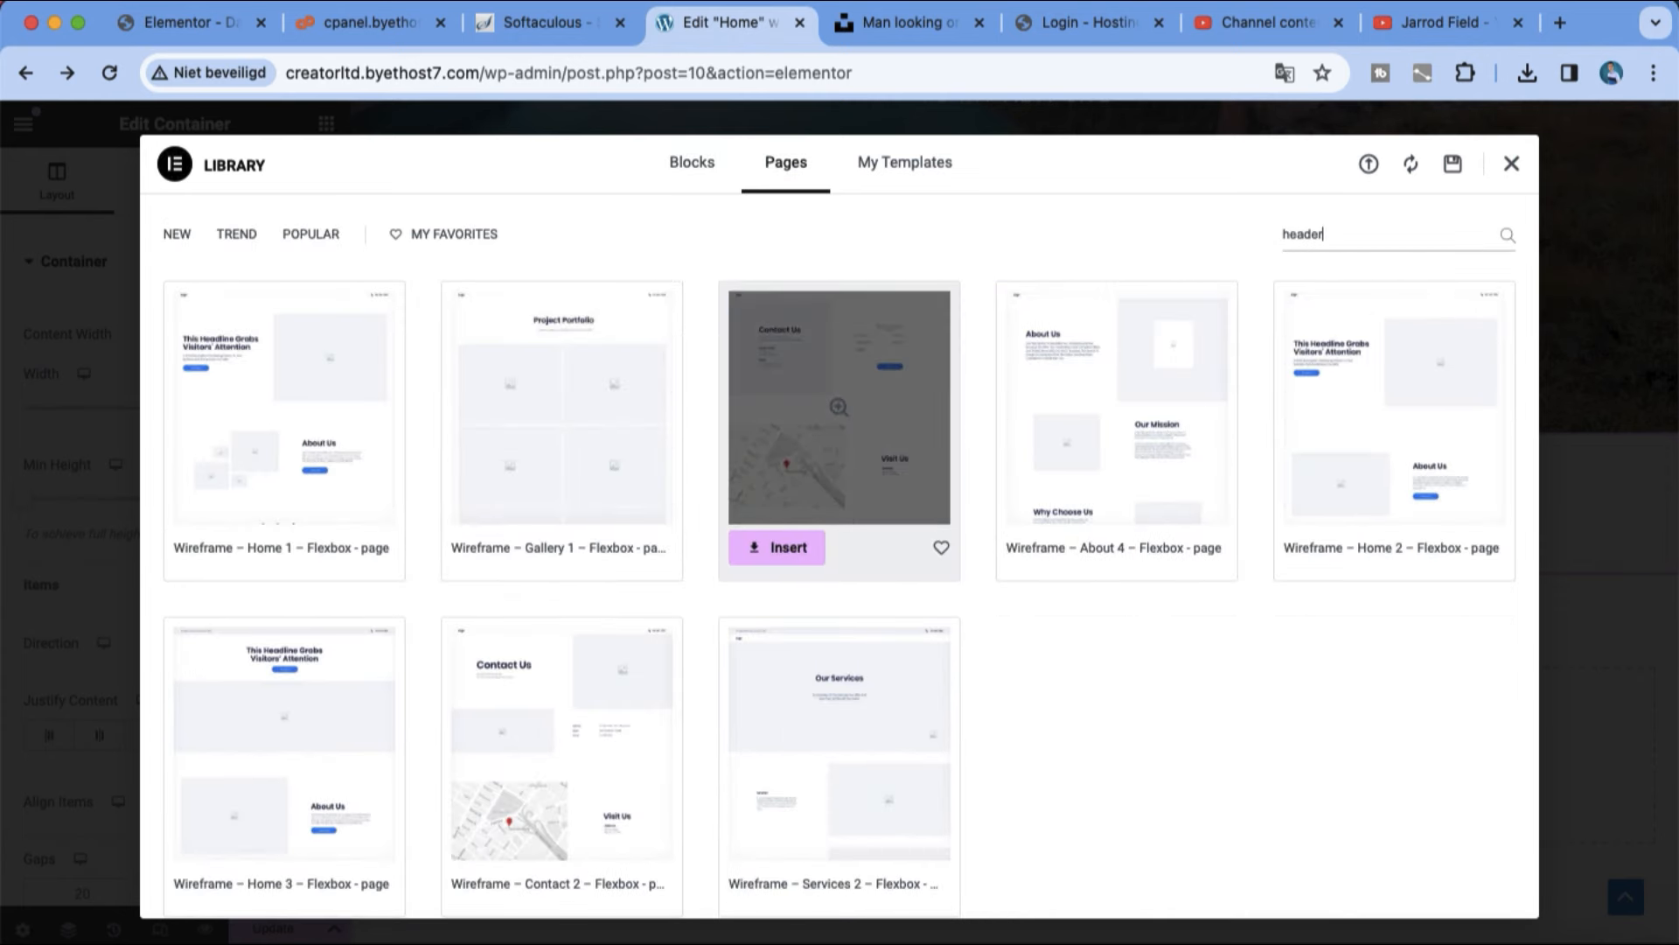
Step: Insert the first block from the library's Header category and apply its settings to the page
click(714, 172)
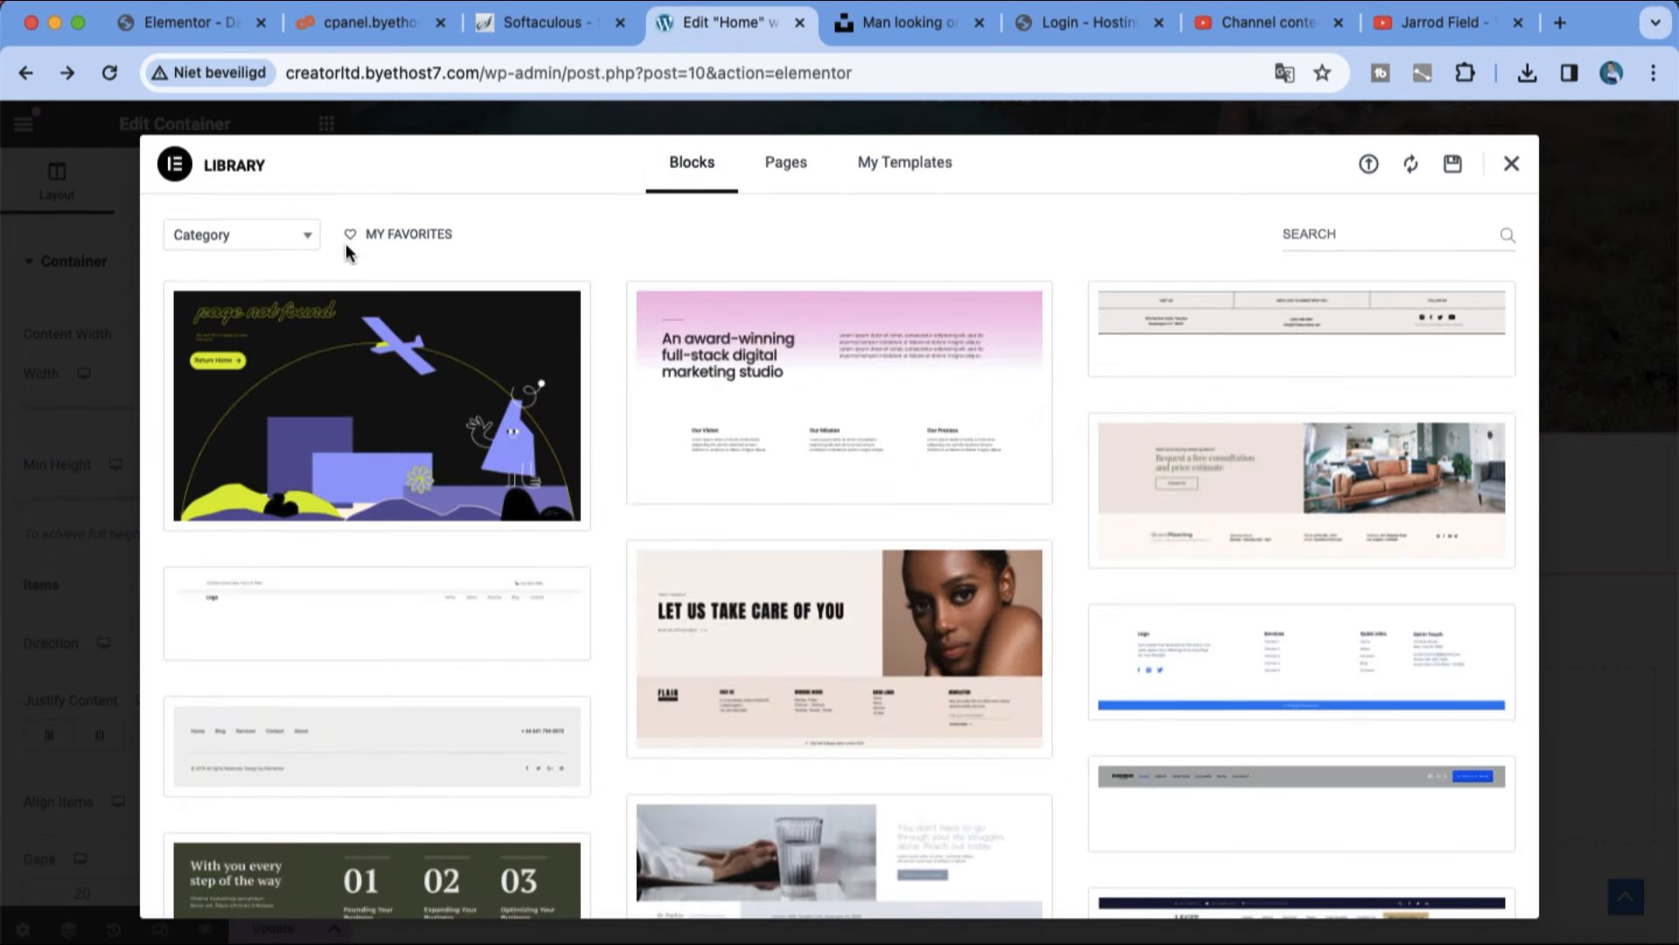
click(306, 235)
scroll(280, 361, down, 5)
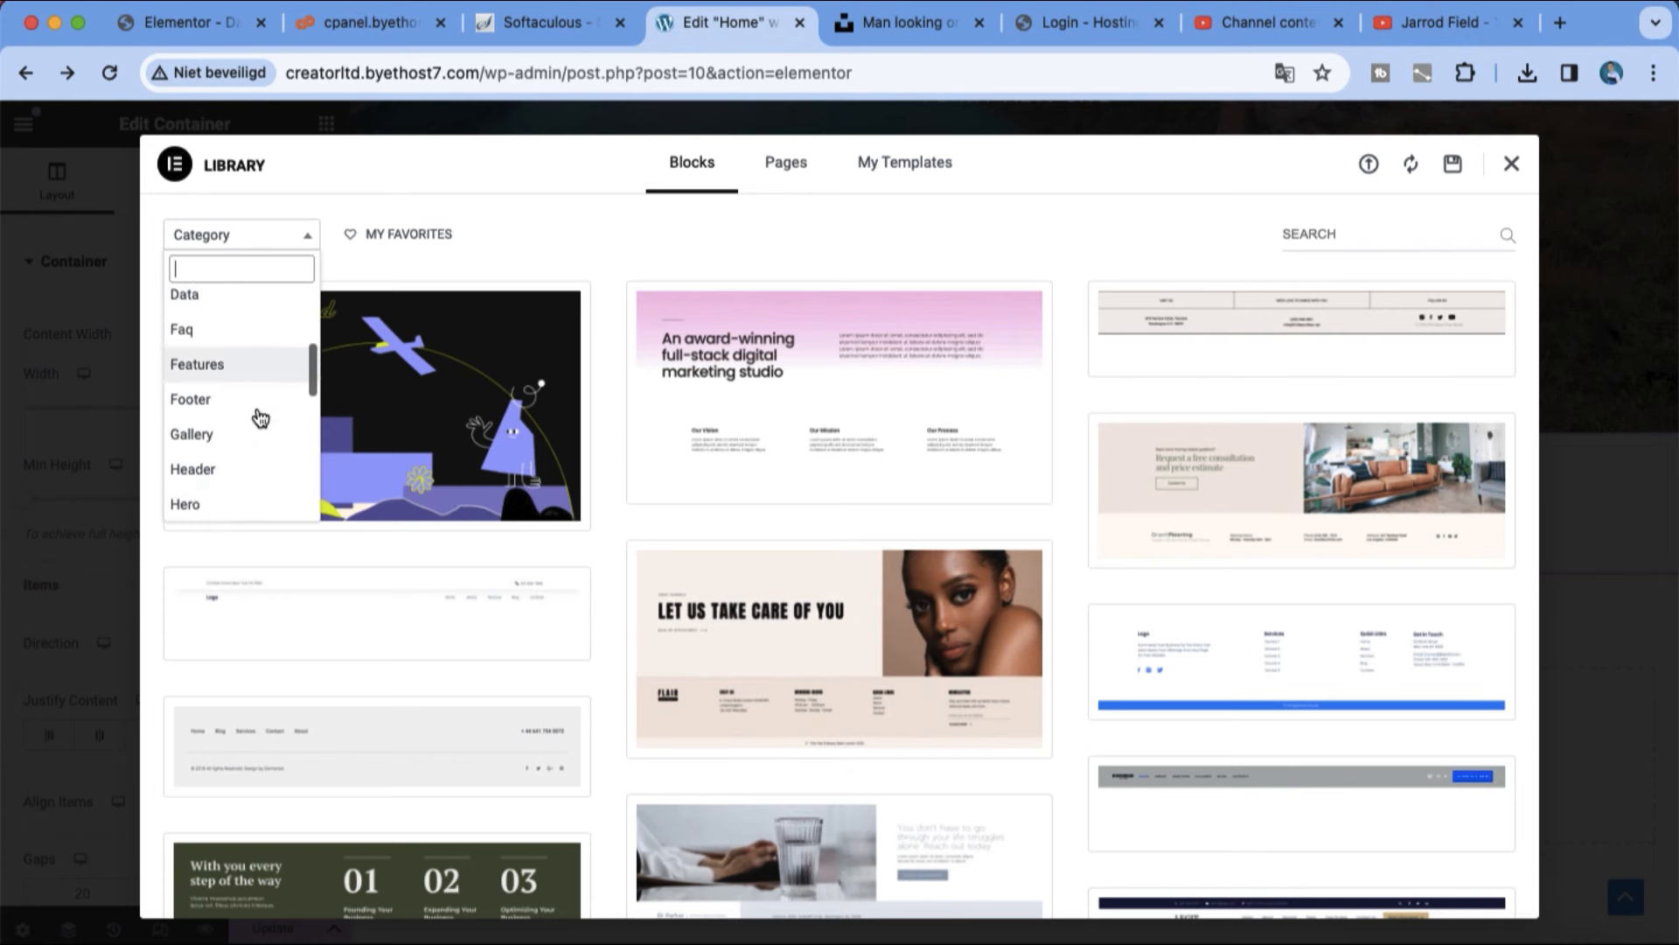
click(239, 473)
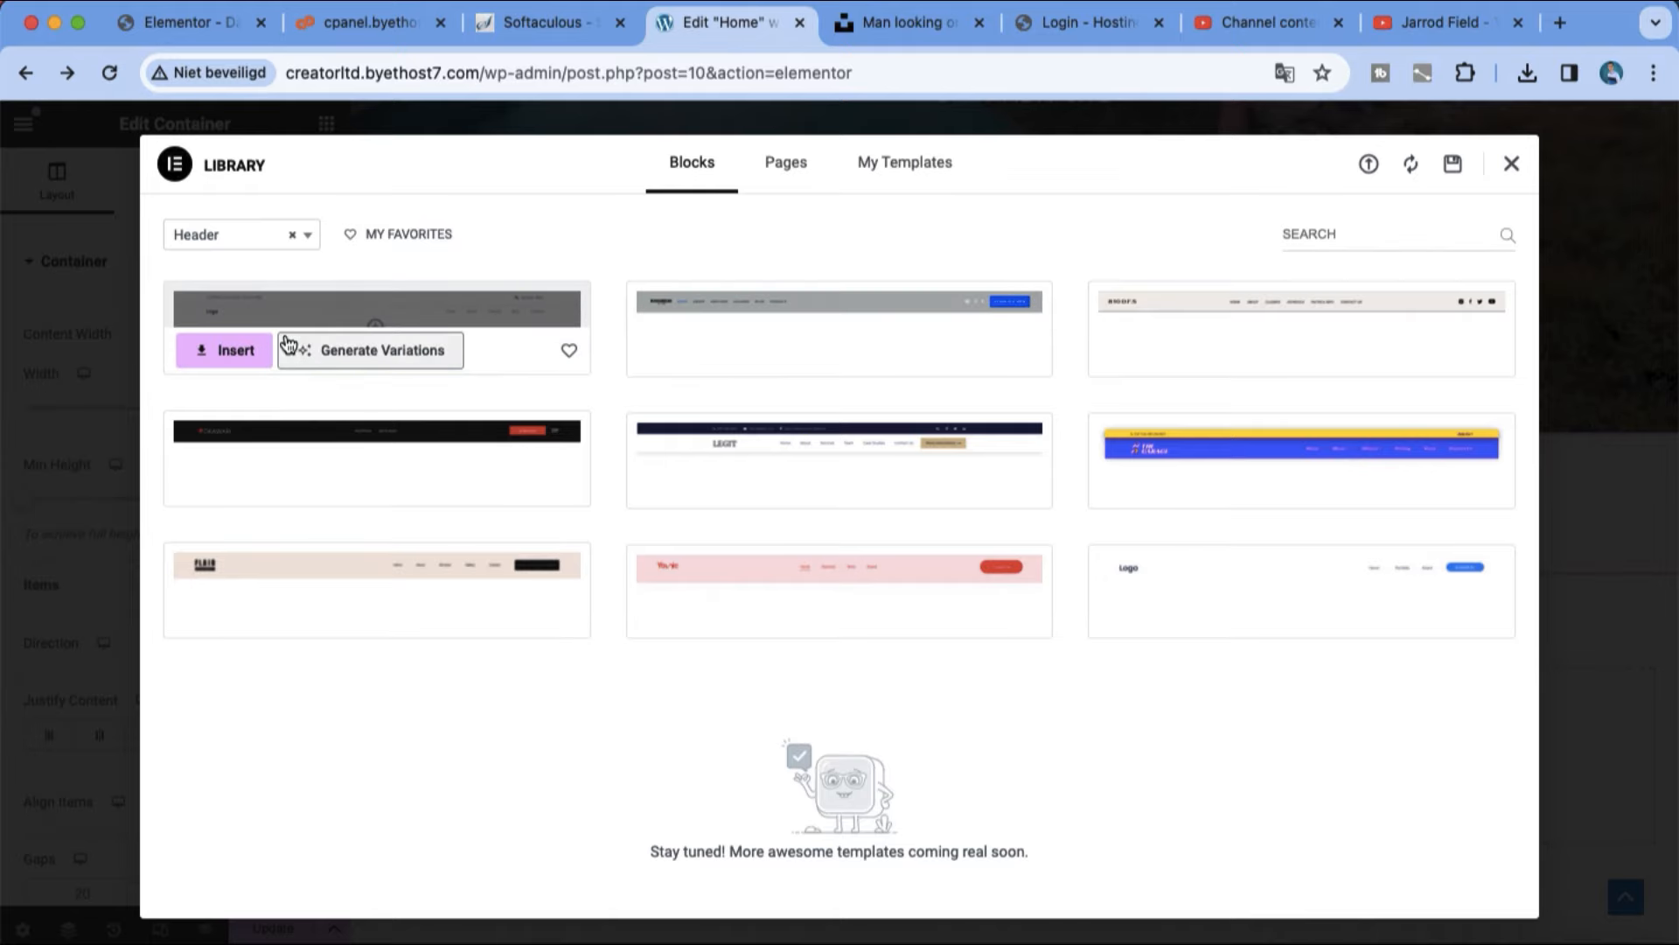
click(472, 374)
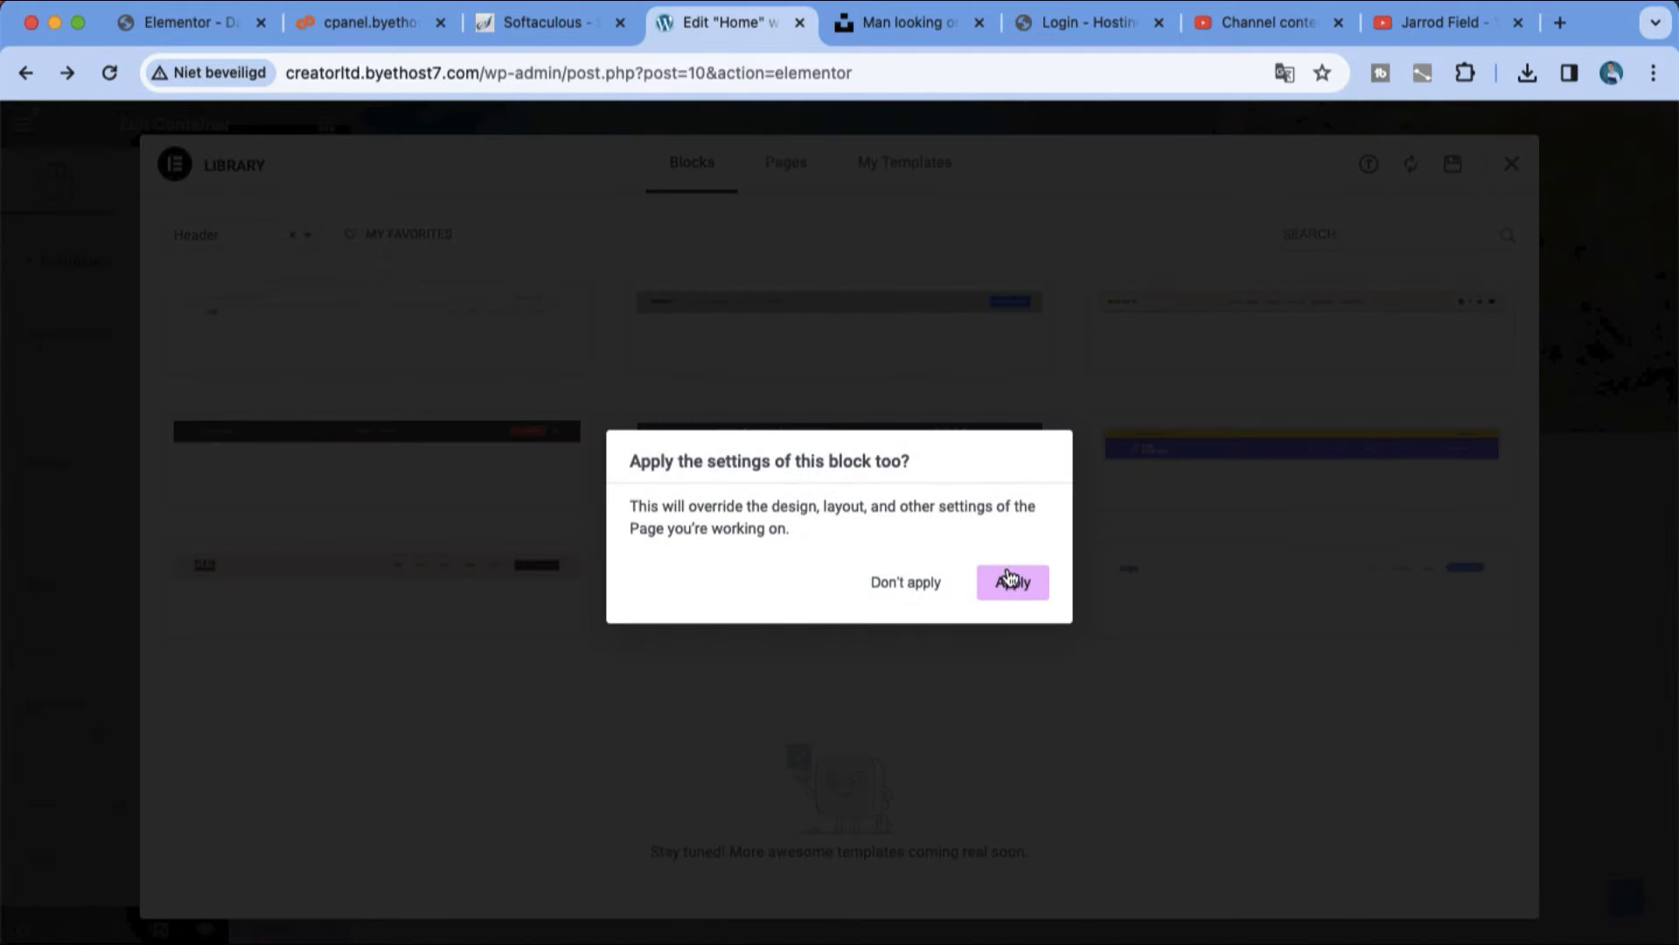
click(1010, 580)
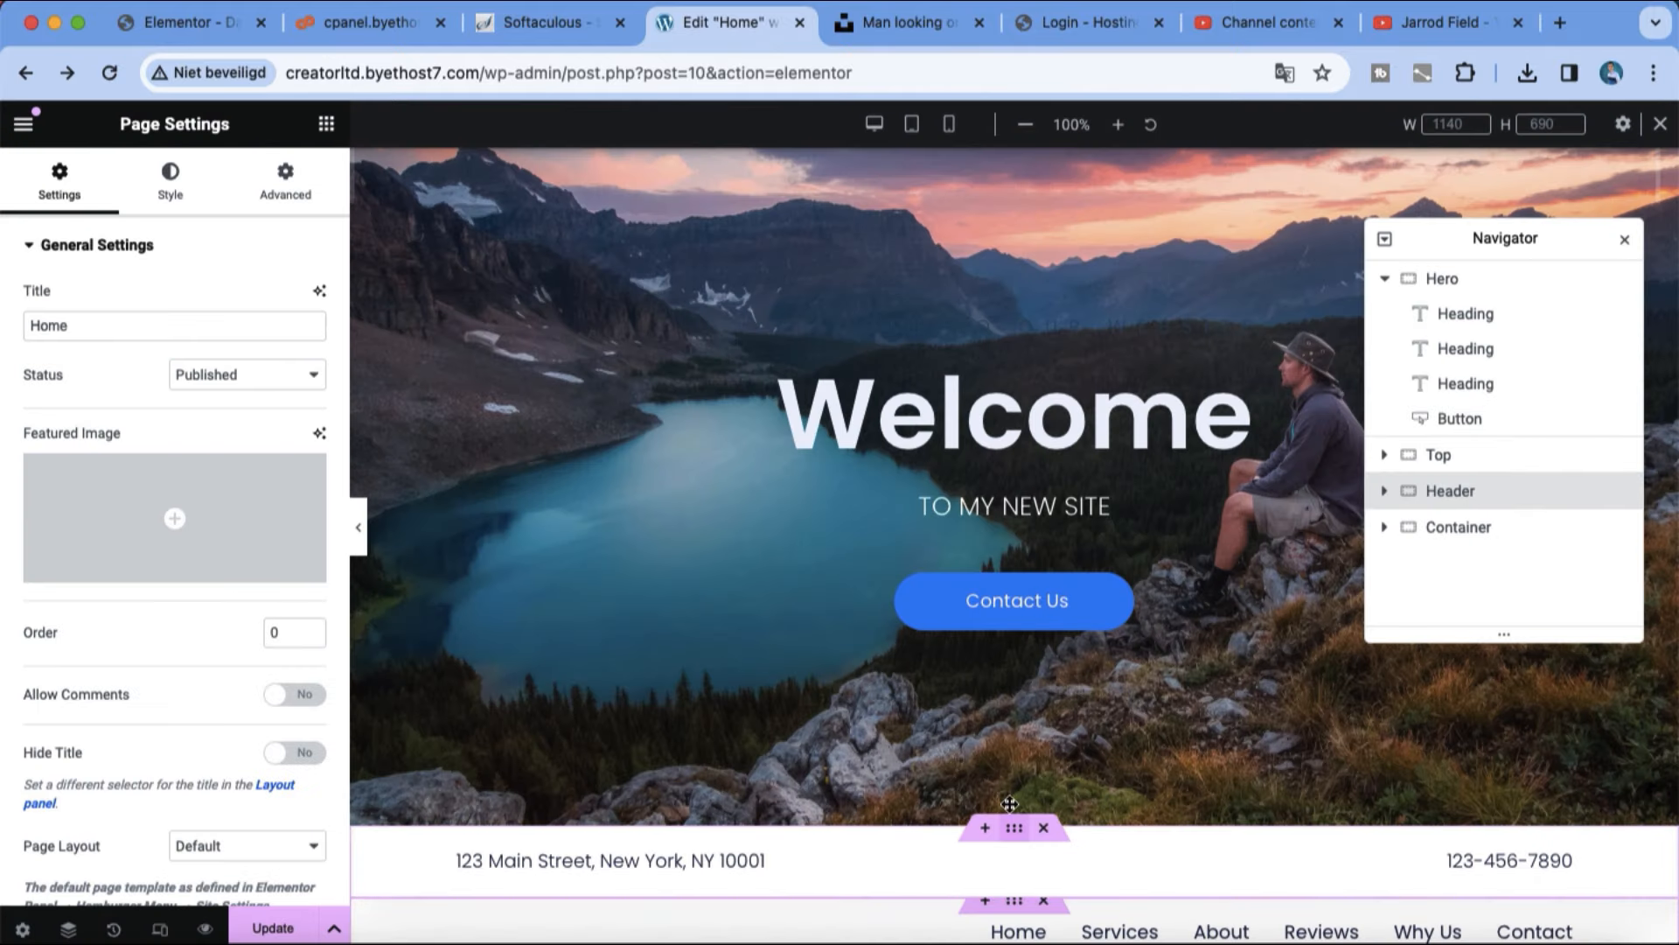
Step: Move the Top container with the address and phone number above the hero, and close the Navigator
drag(1010, 803, 994, 170)
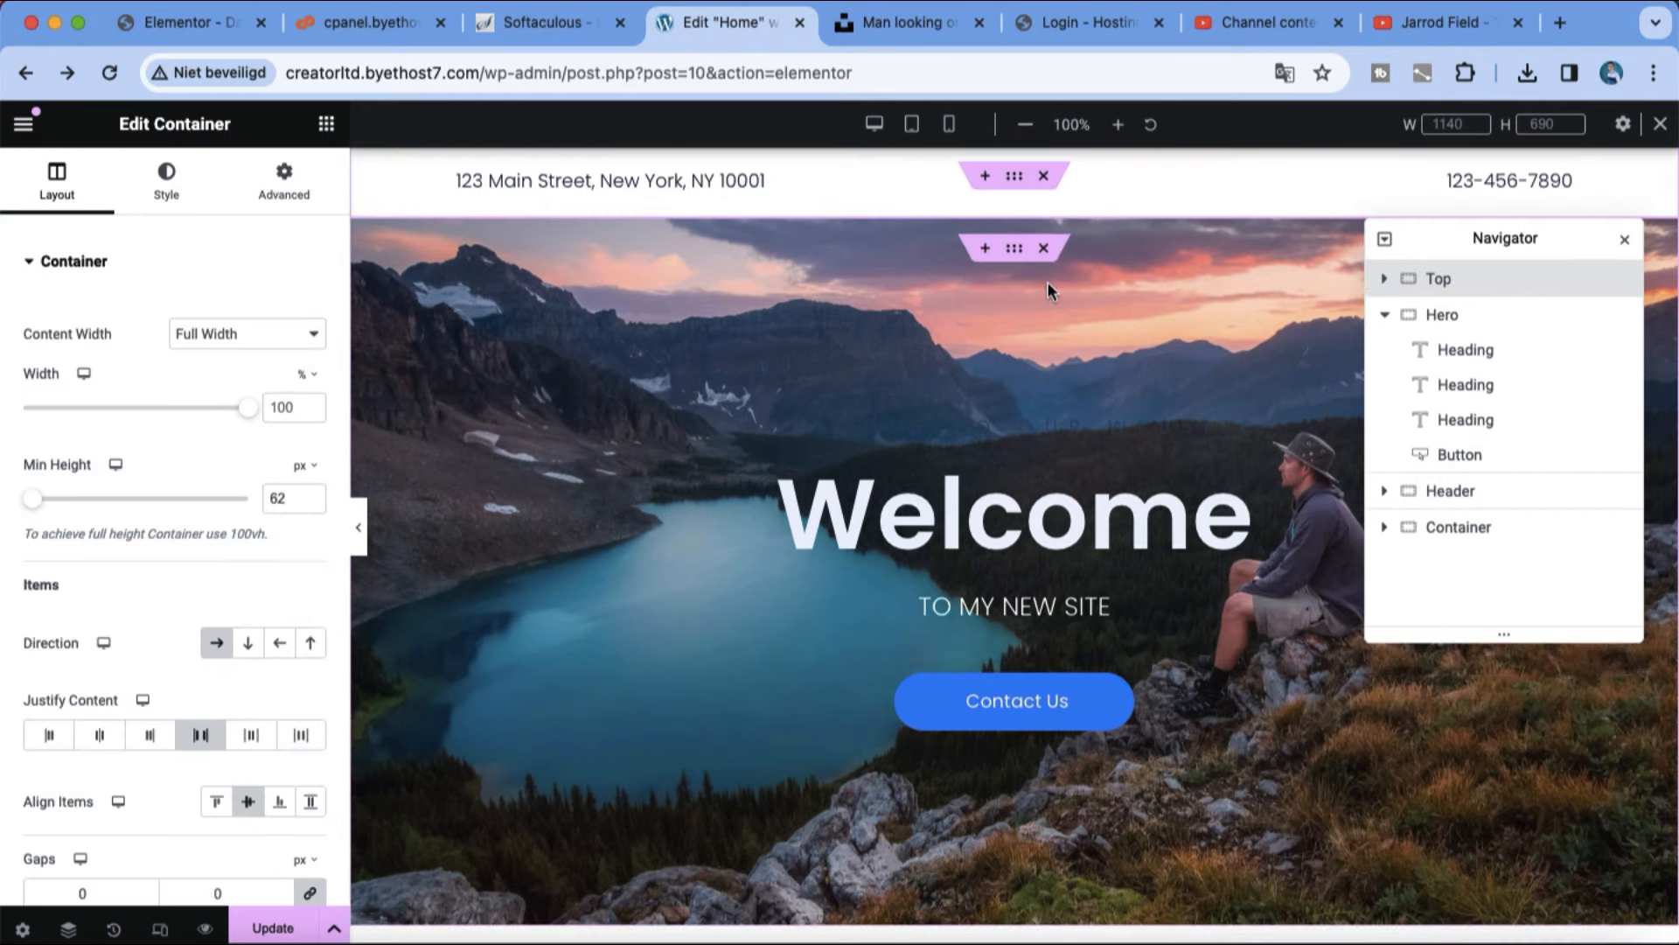
click(992, 438)
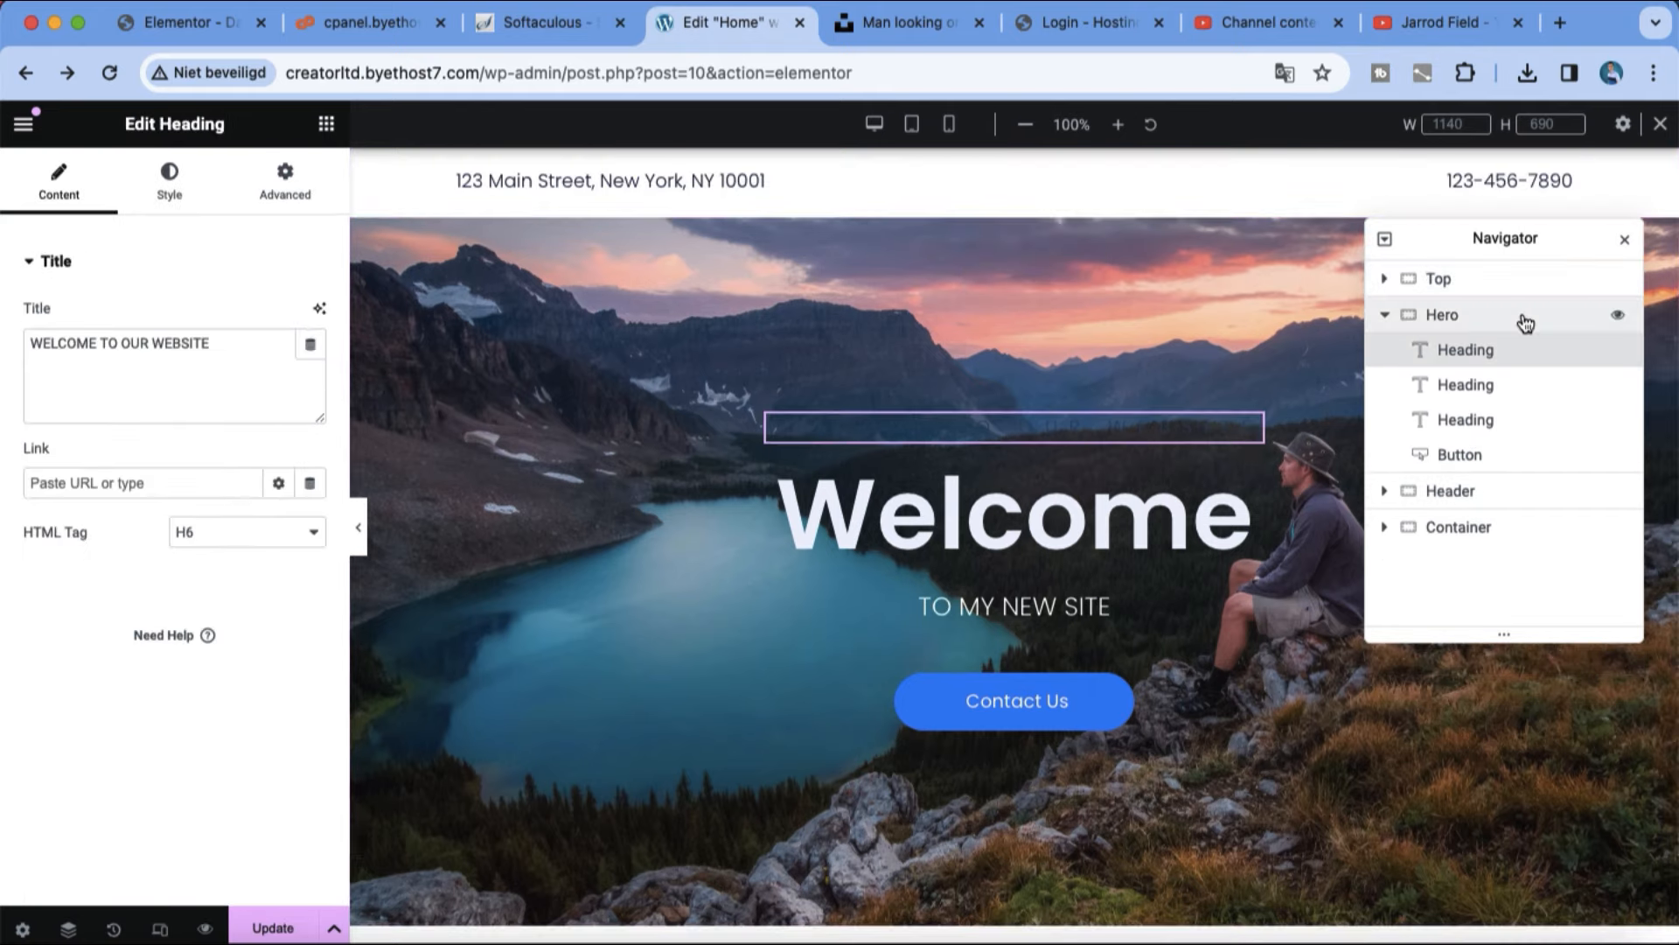
click(1624, 239)
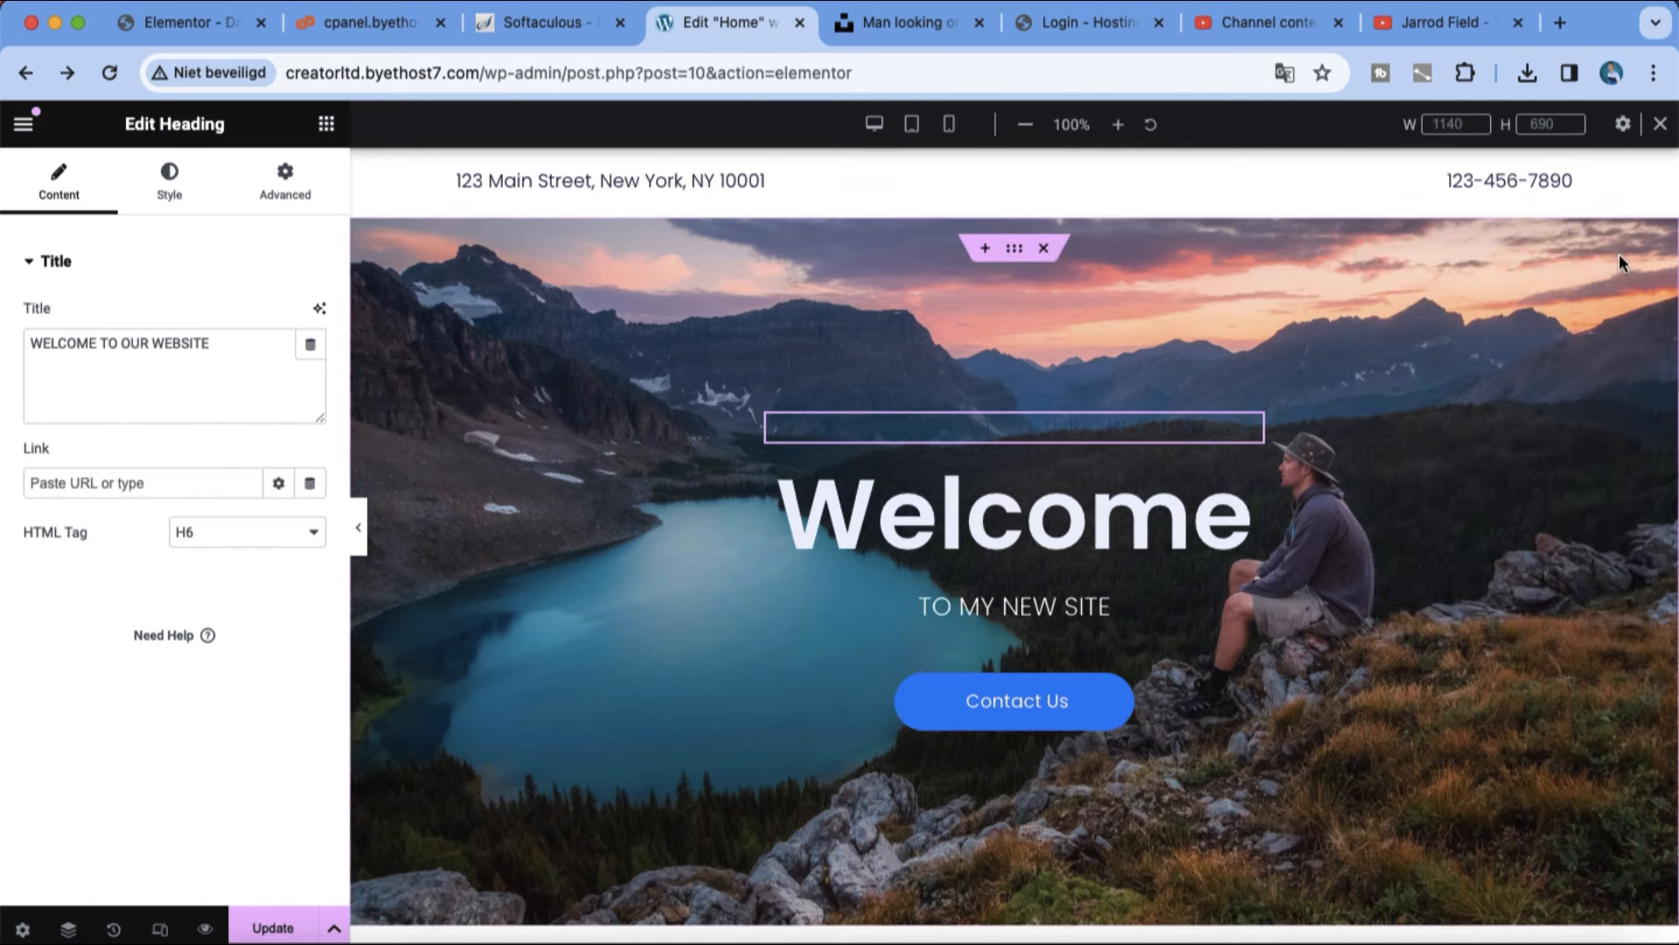
Step: Delete the empty container below the navigation menu
click(1240, 552)
scroll(1050, 499, down, 6)
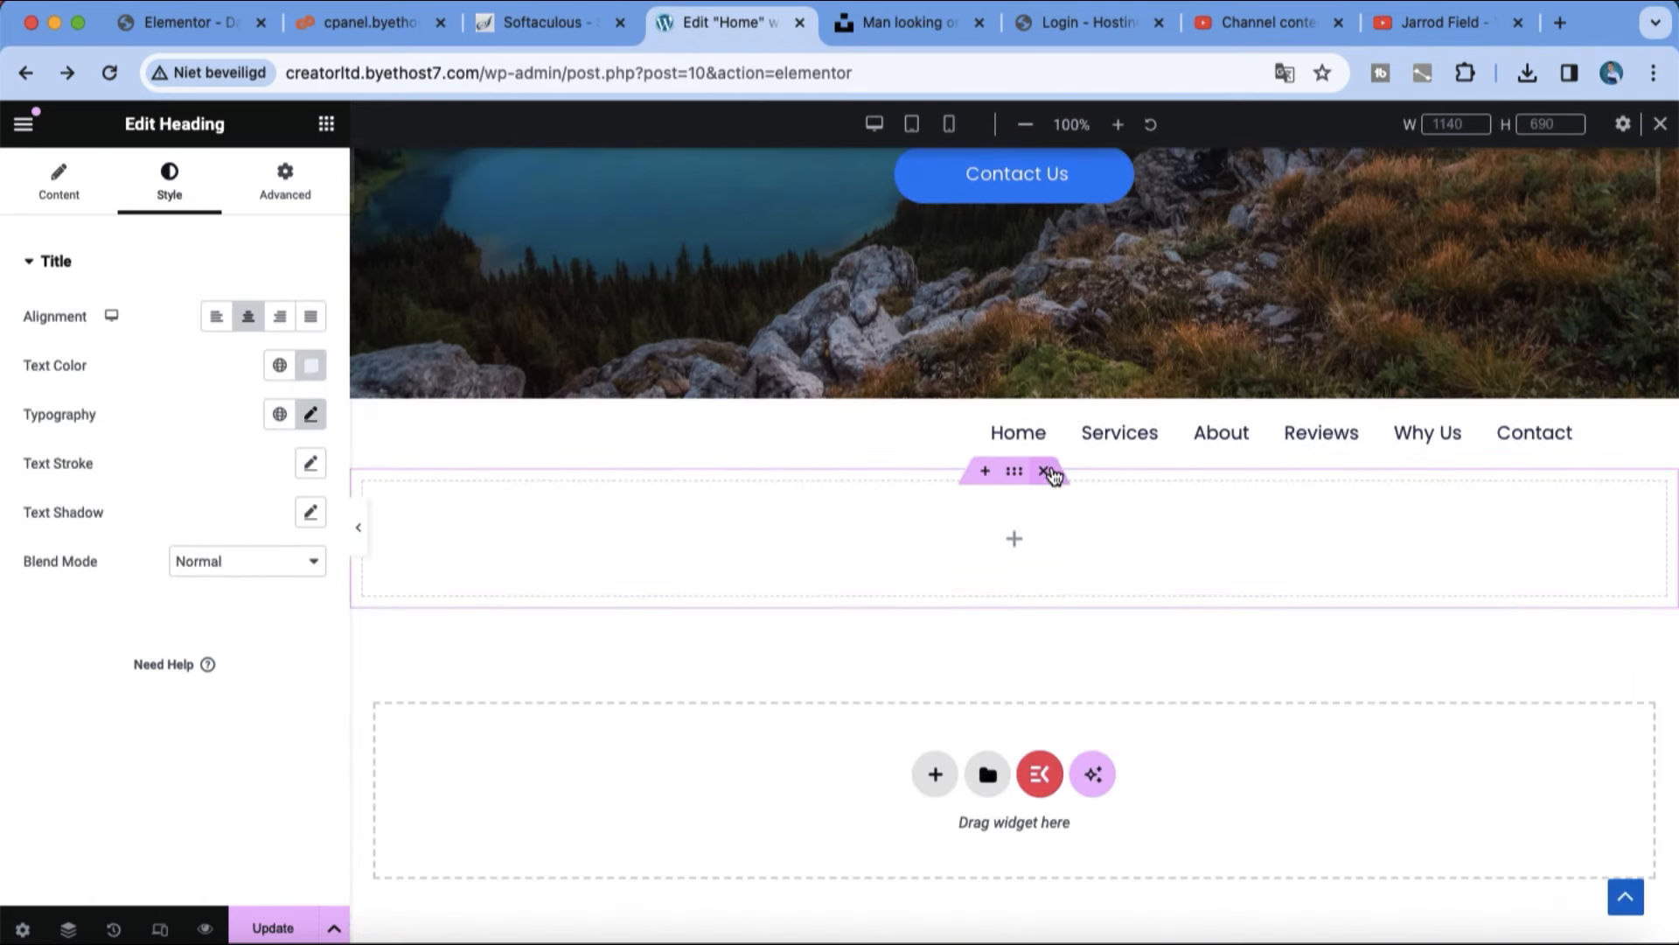
click(1043, 472)
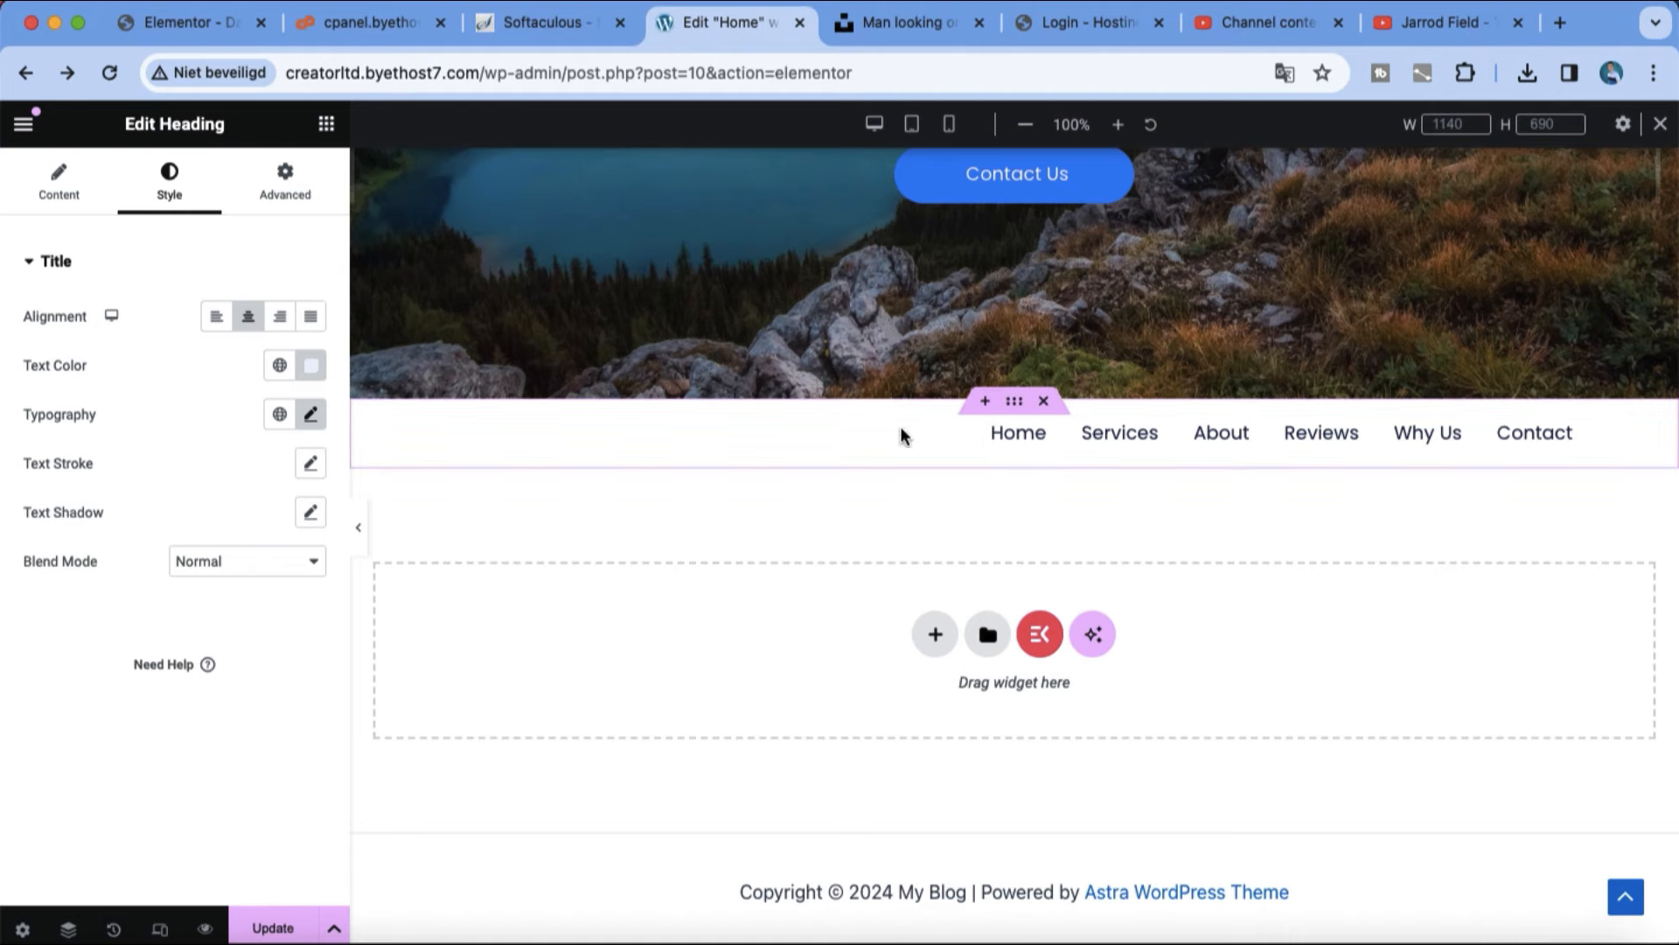
Step: Replace the address and phone bar above the hero with the navigation menu container, and update the page
drag(1015, 404, 962, 240)
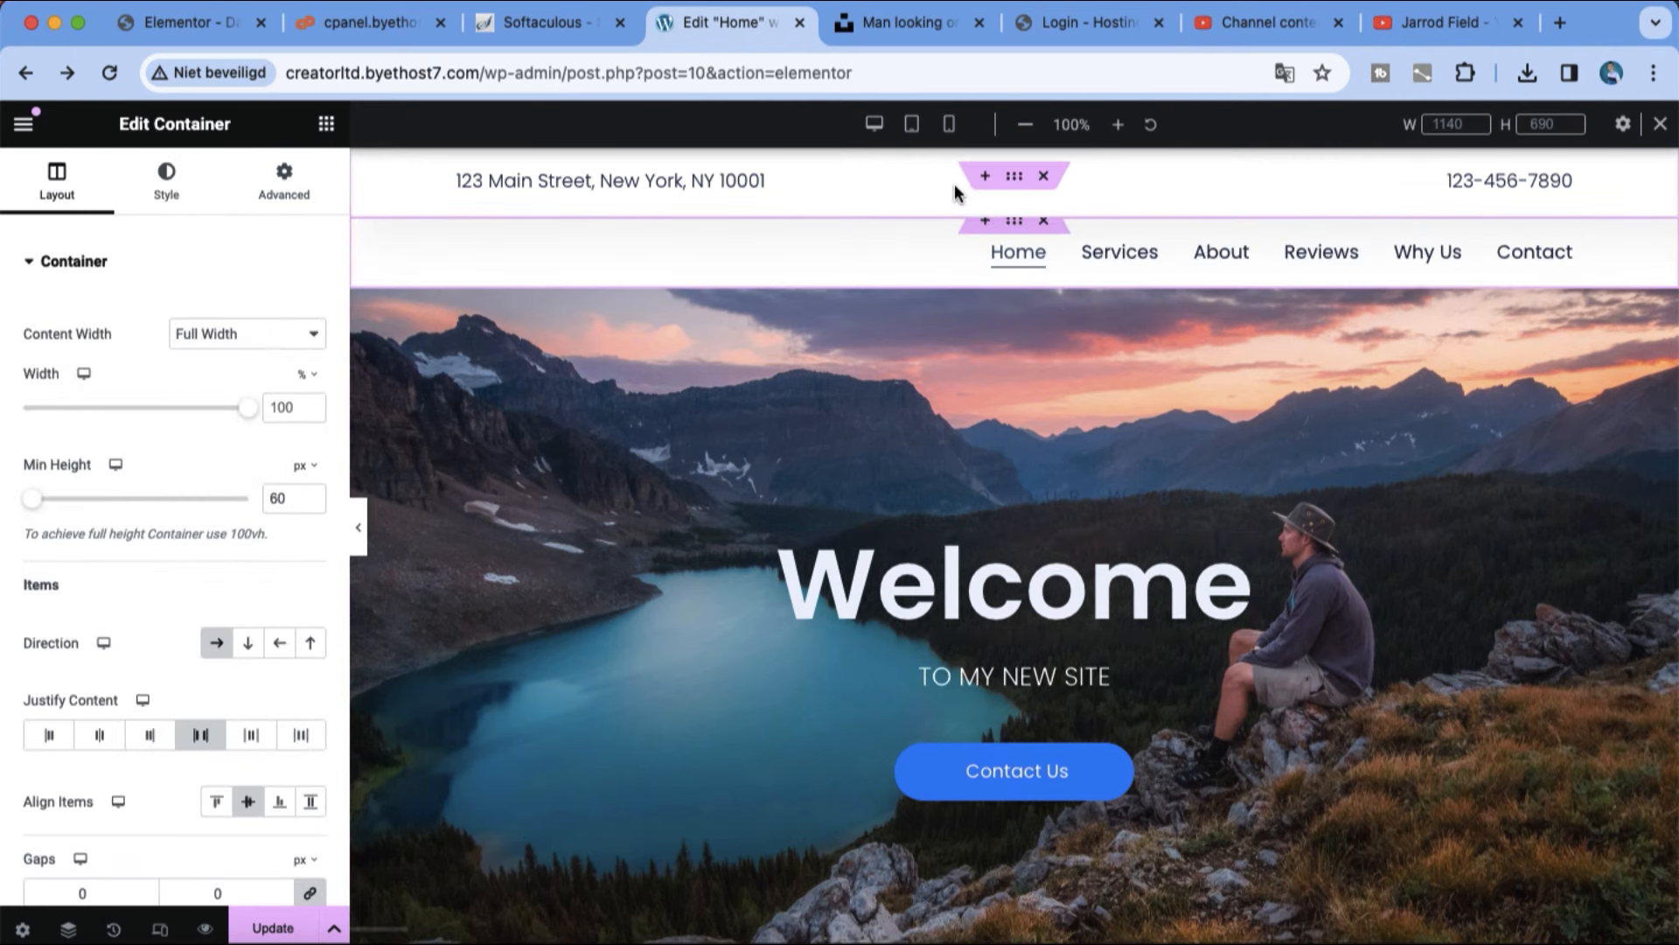
click(1046, 181)
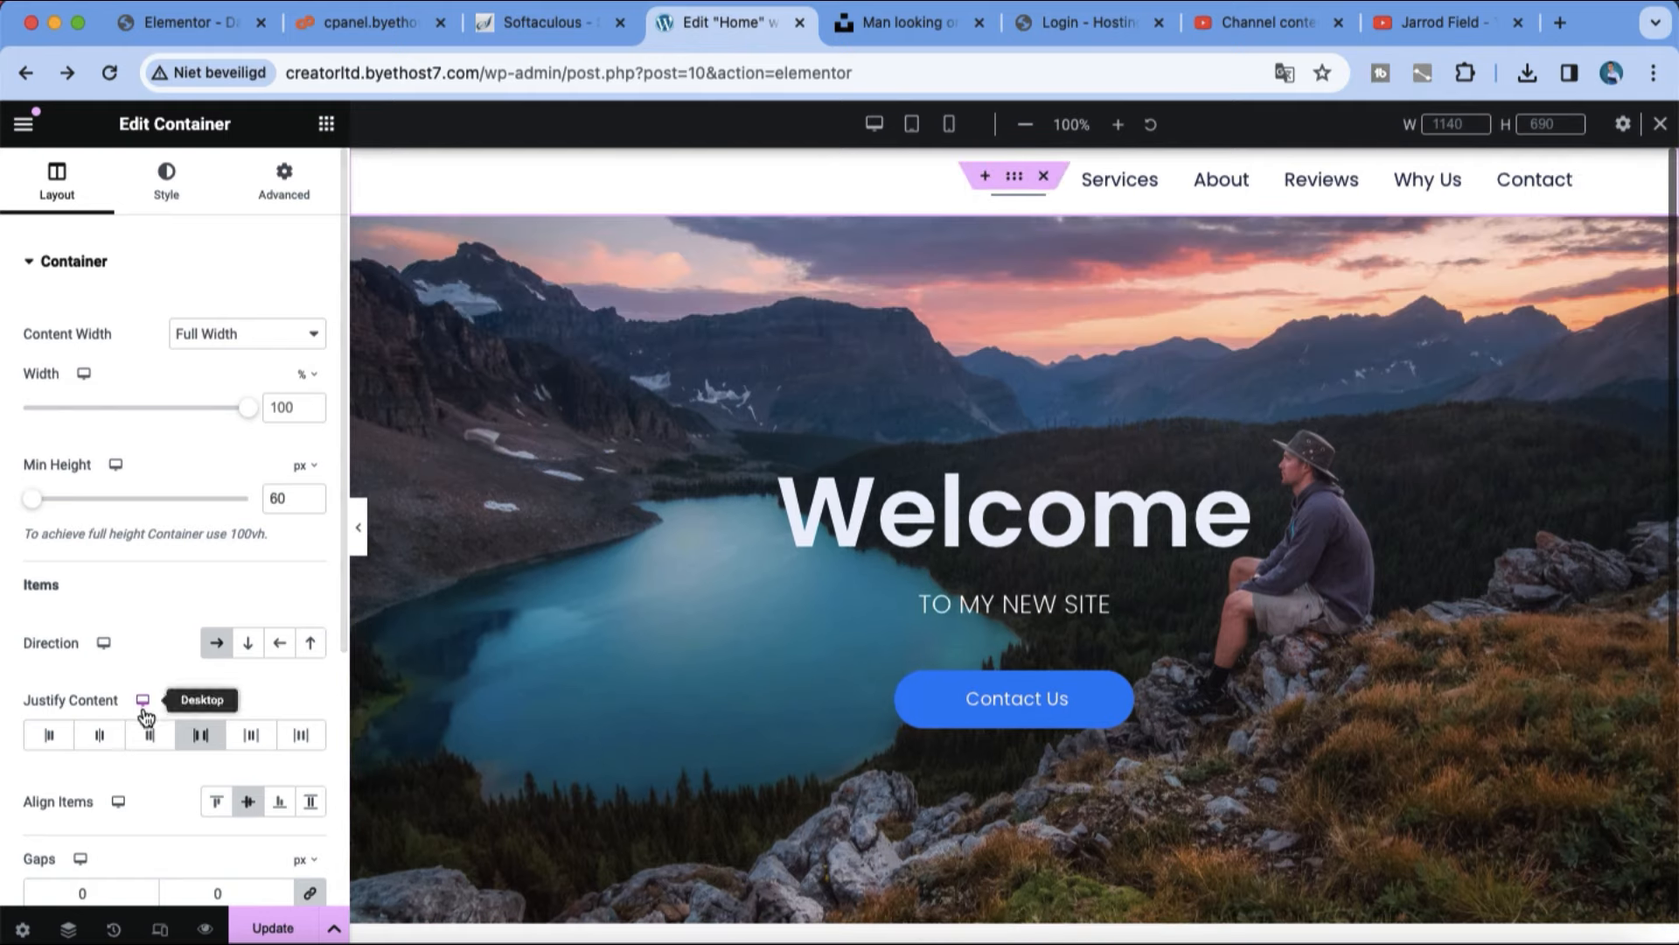
click(272, 927)
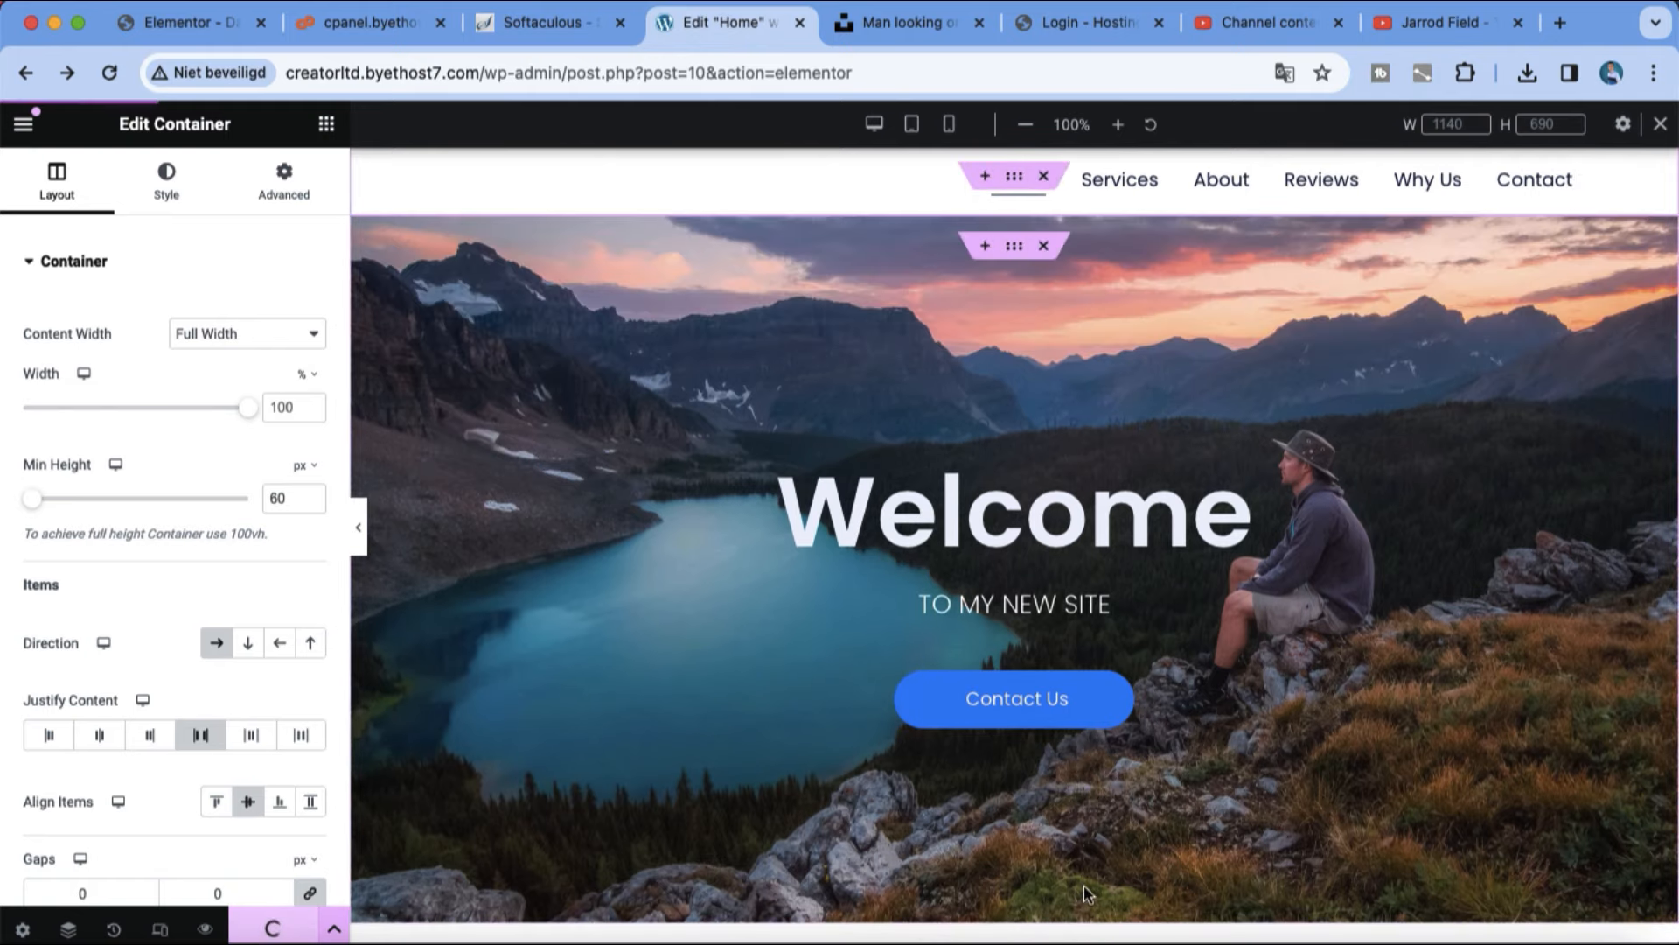
Step: Generate an AI layout below the hero from the prompt "portfolio landscape" and use the first suggested layout
scroll(1382, 794, down, 4)
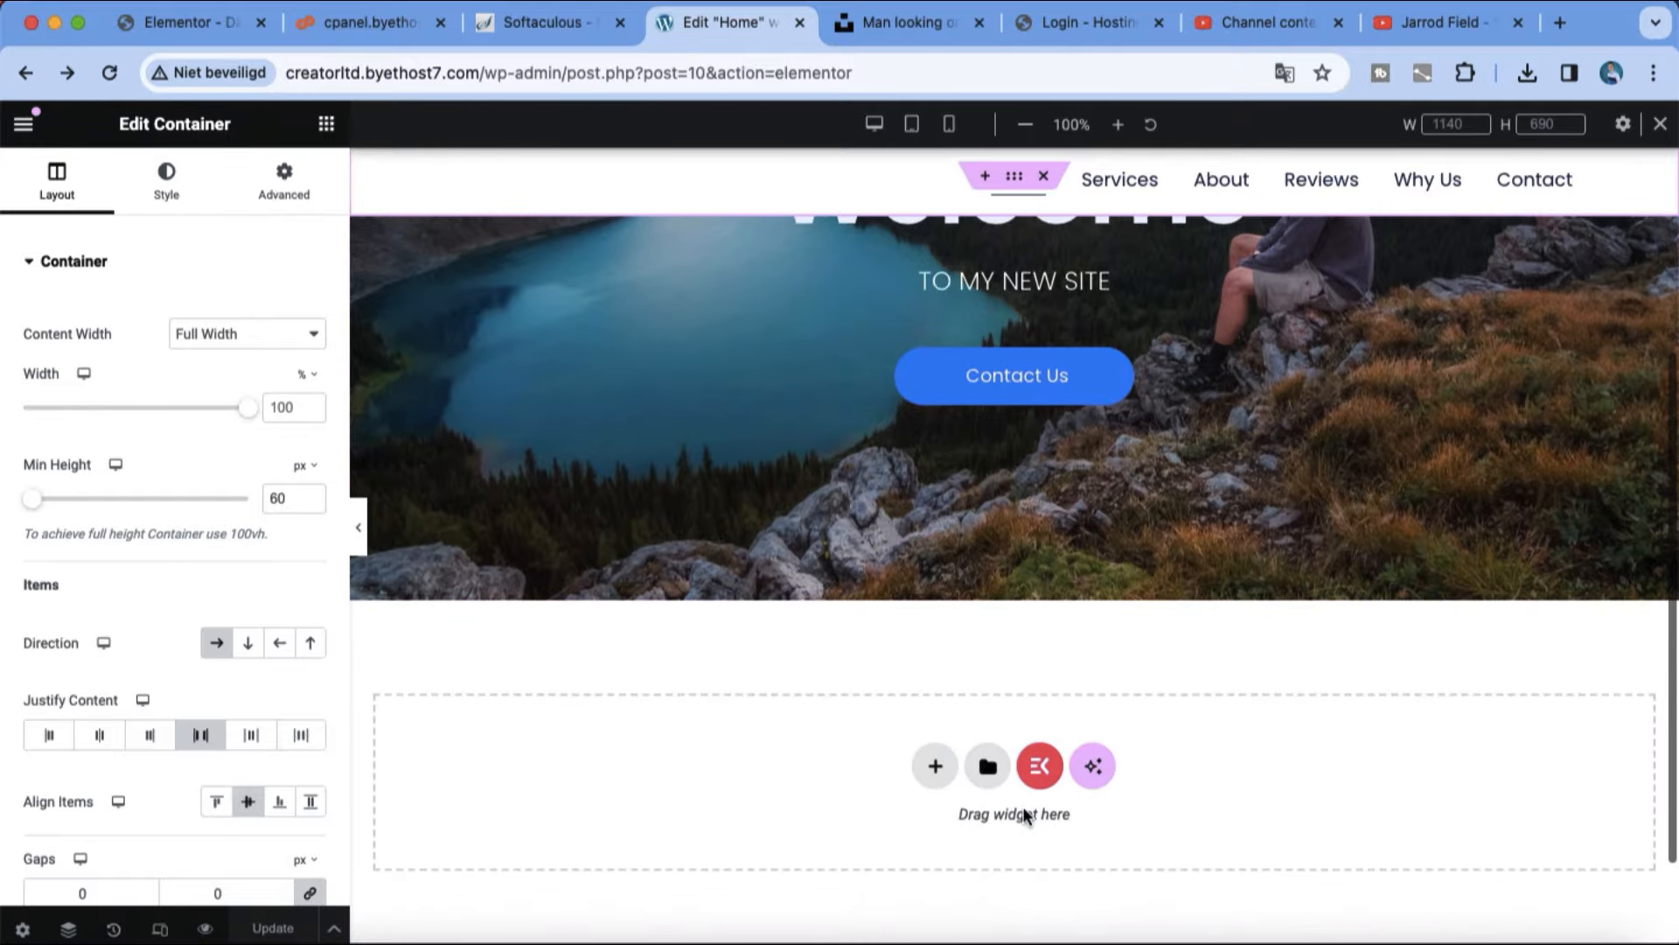
click(993, 784)
text(portfolio landscape)
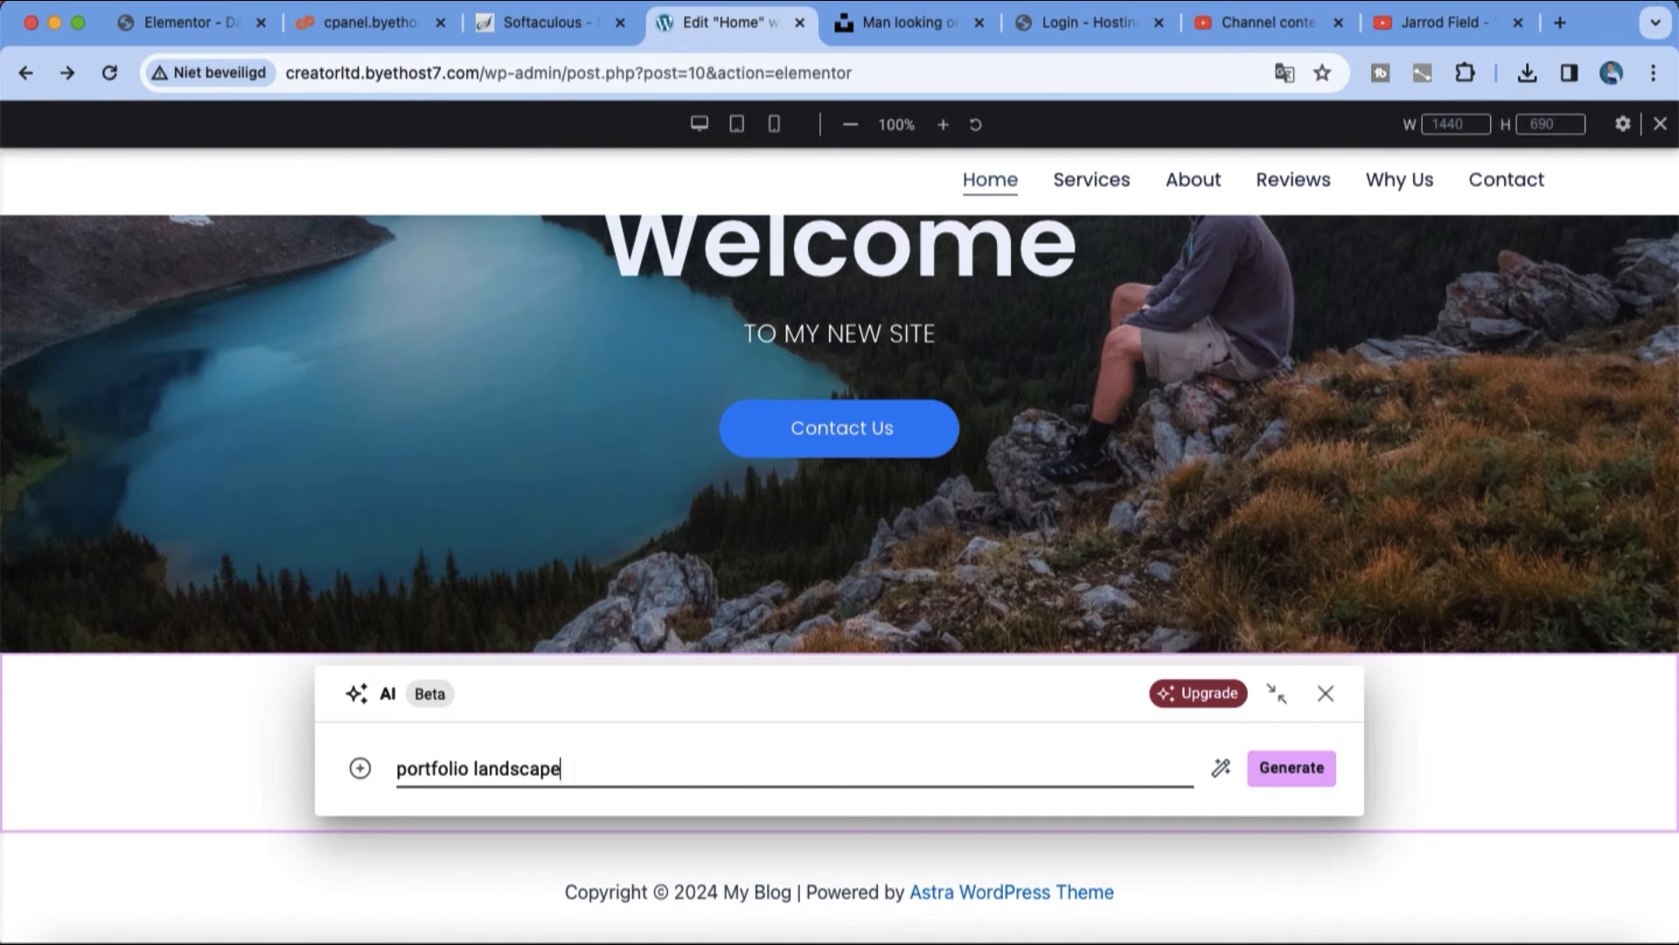
key(Return)
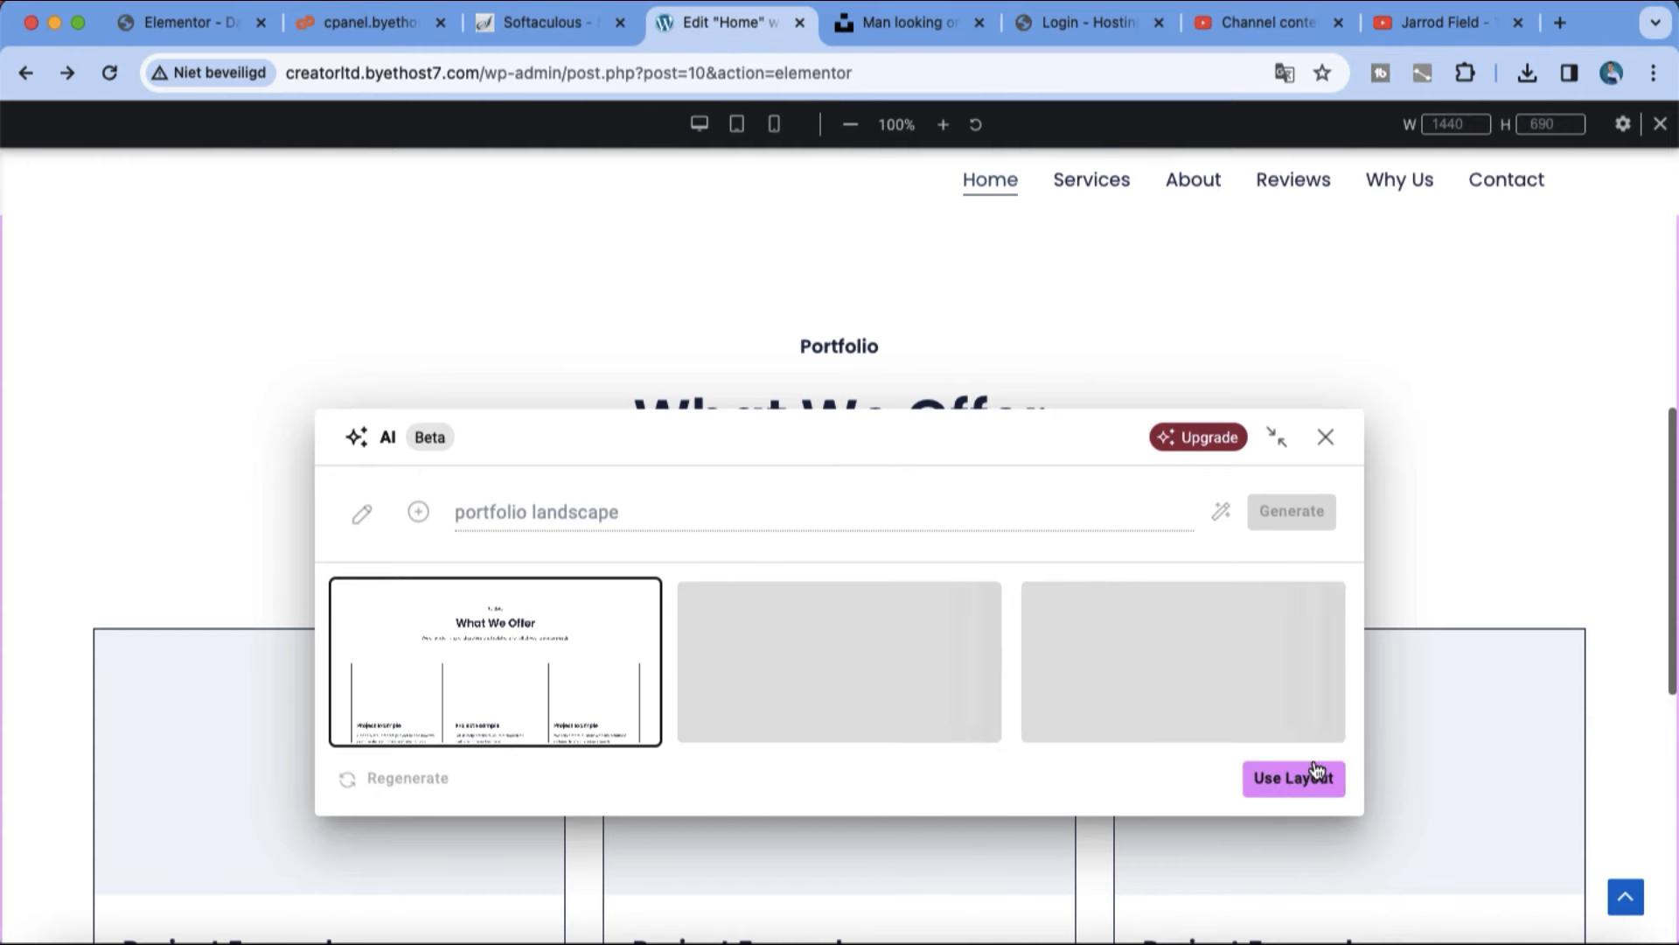
click(1316, 774)
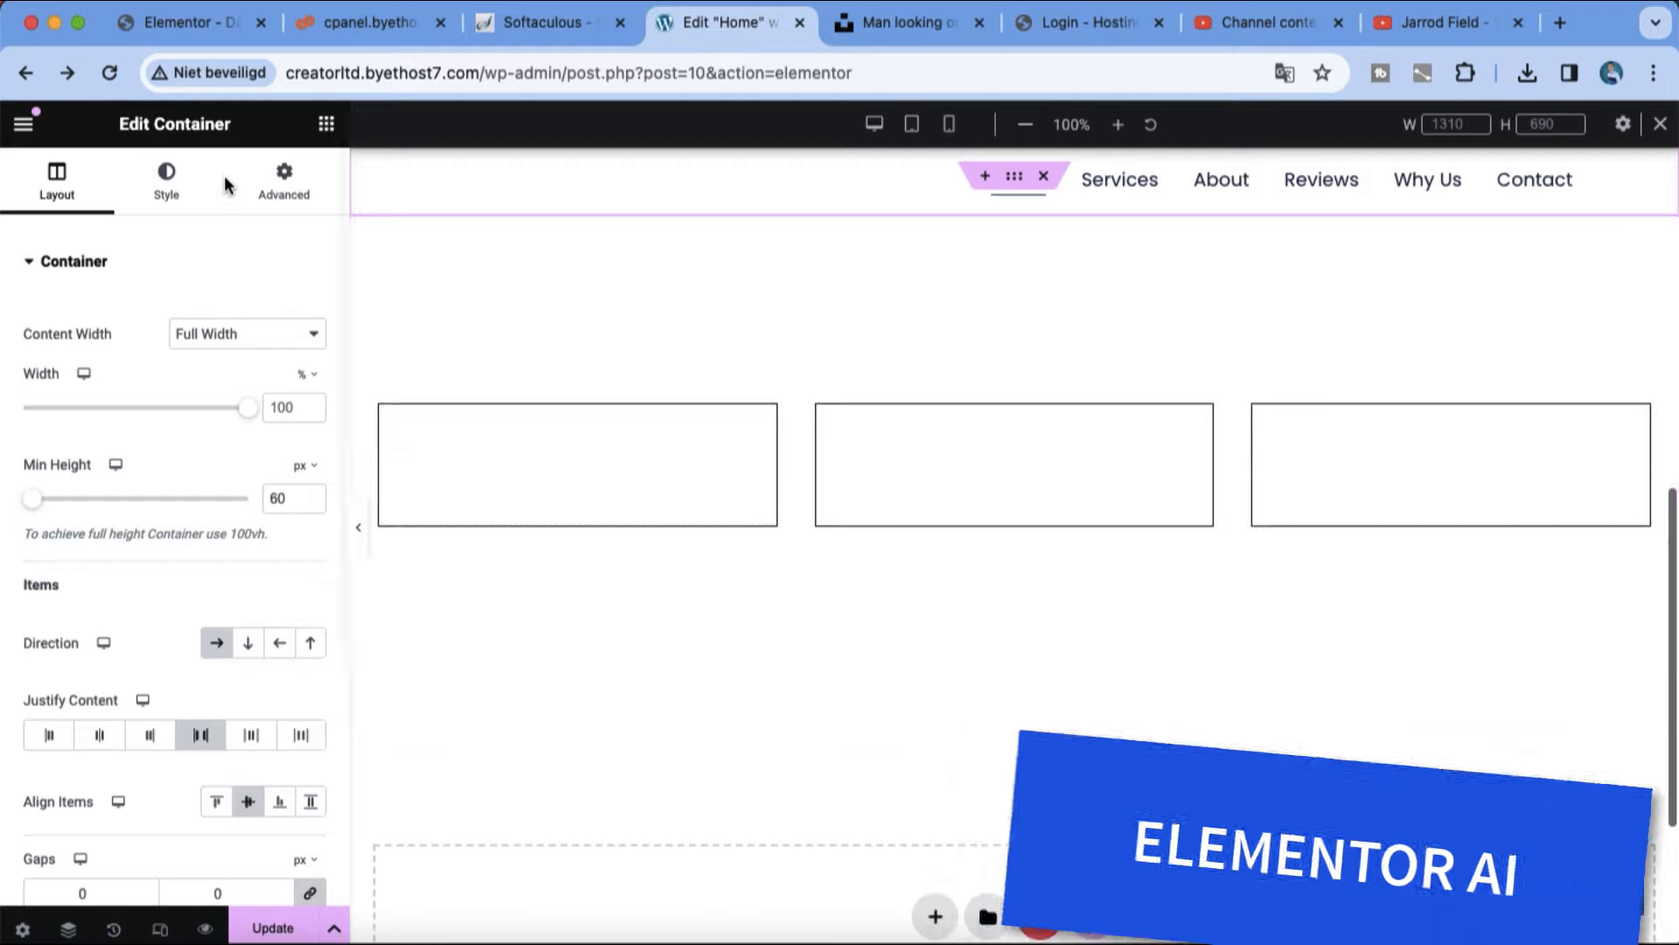
Step: Insert the Marketing Agency – Gallery 4 block with the Softy and Mustard tiles from the library's Gallery category
click(179, 175)
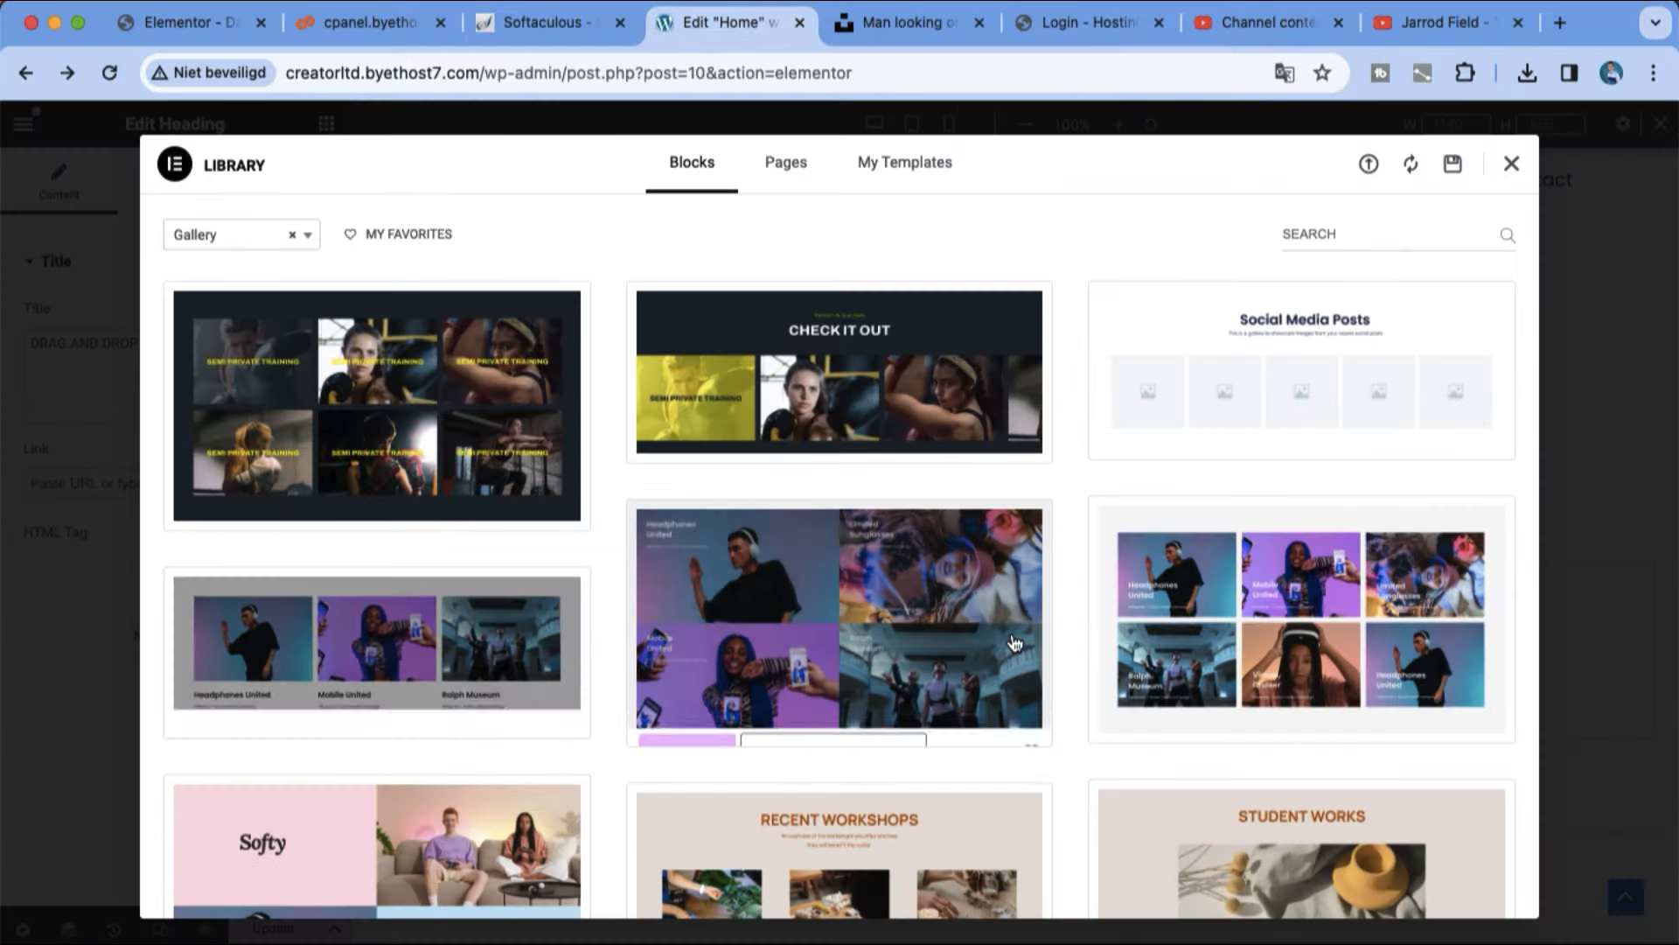
scroll(779, 588, down, 5)
scroll(778, 589, down, 3)
scroll(484, 581, up, 6)
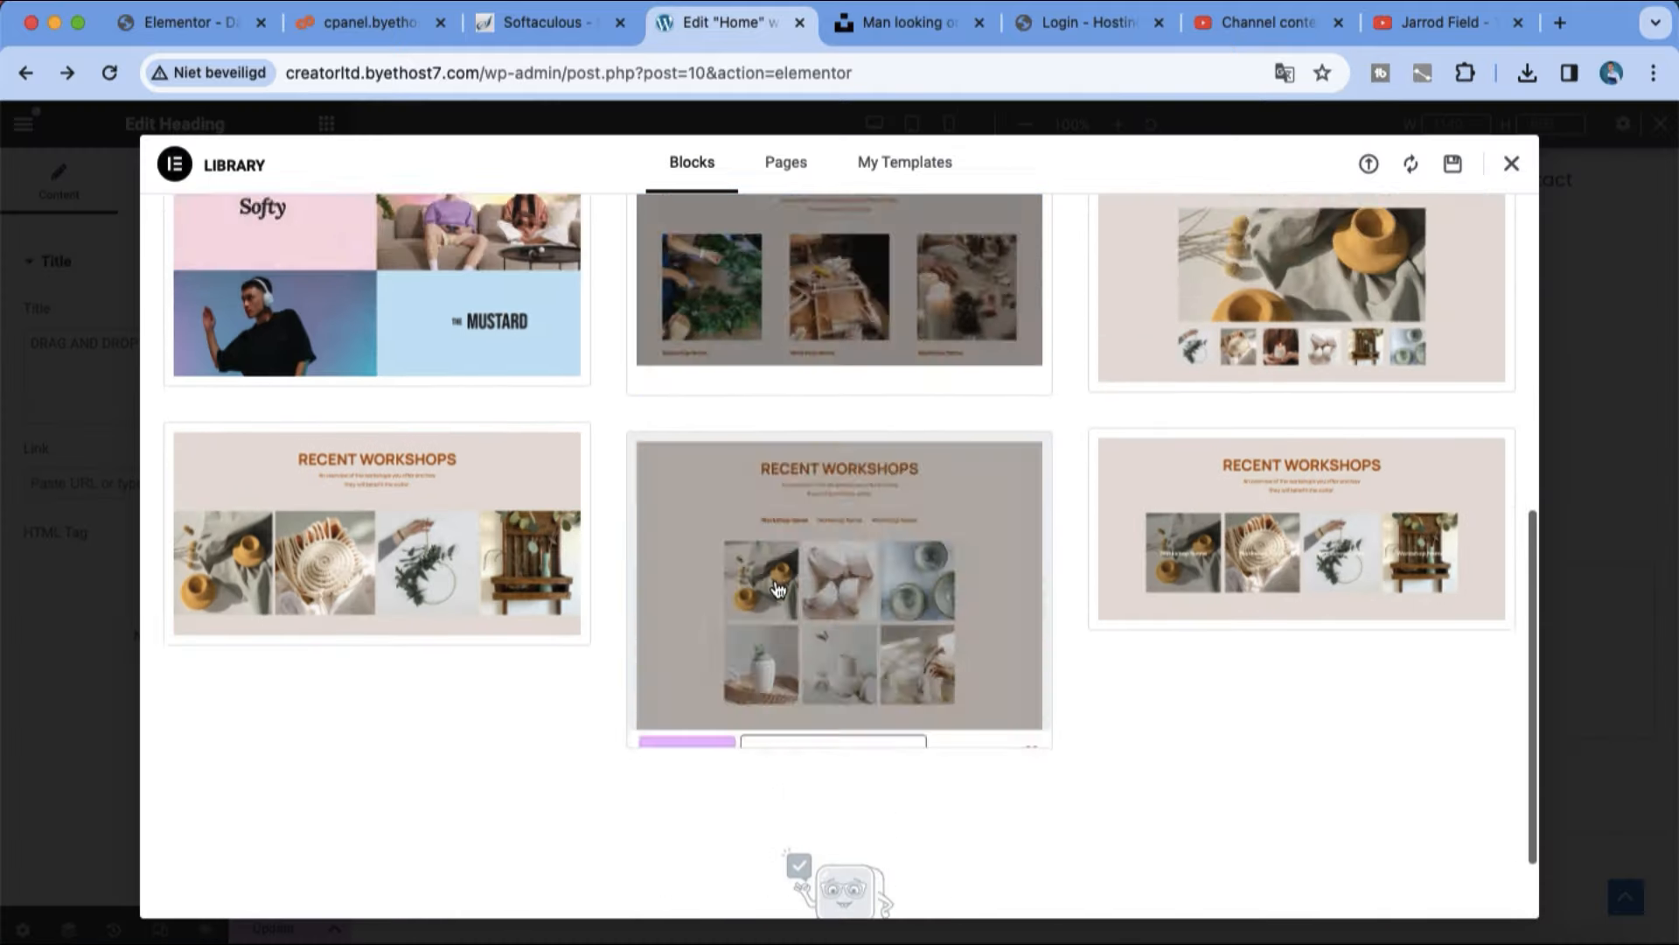
click(445, 705)
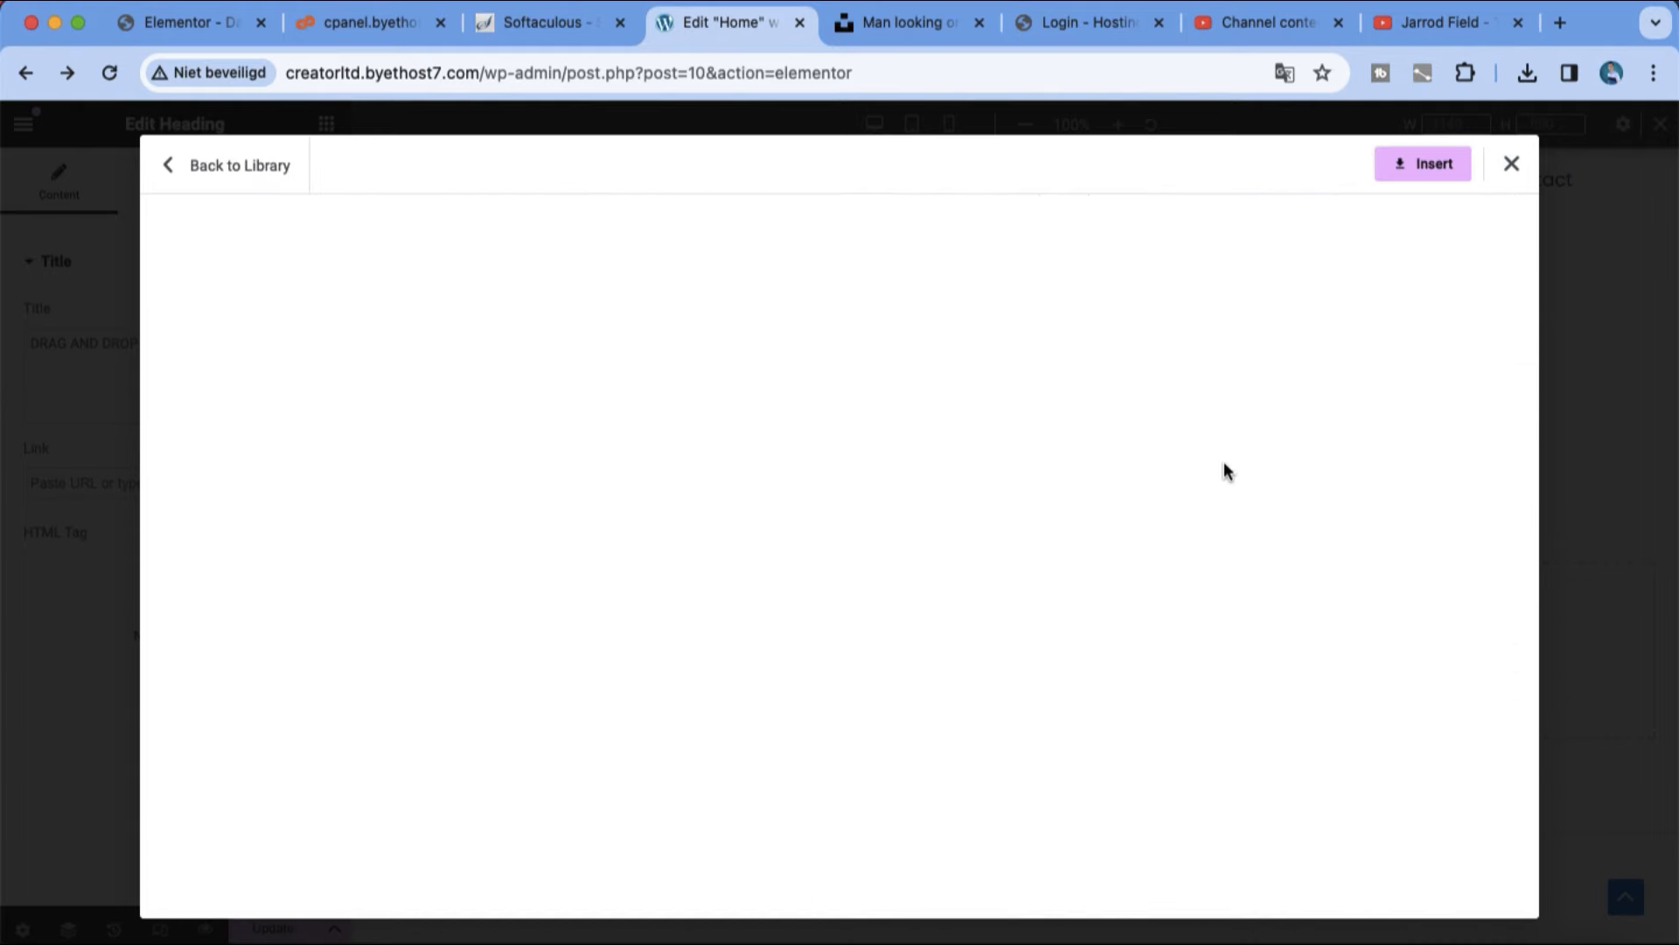
click(1432, 170)
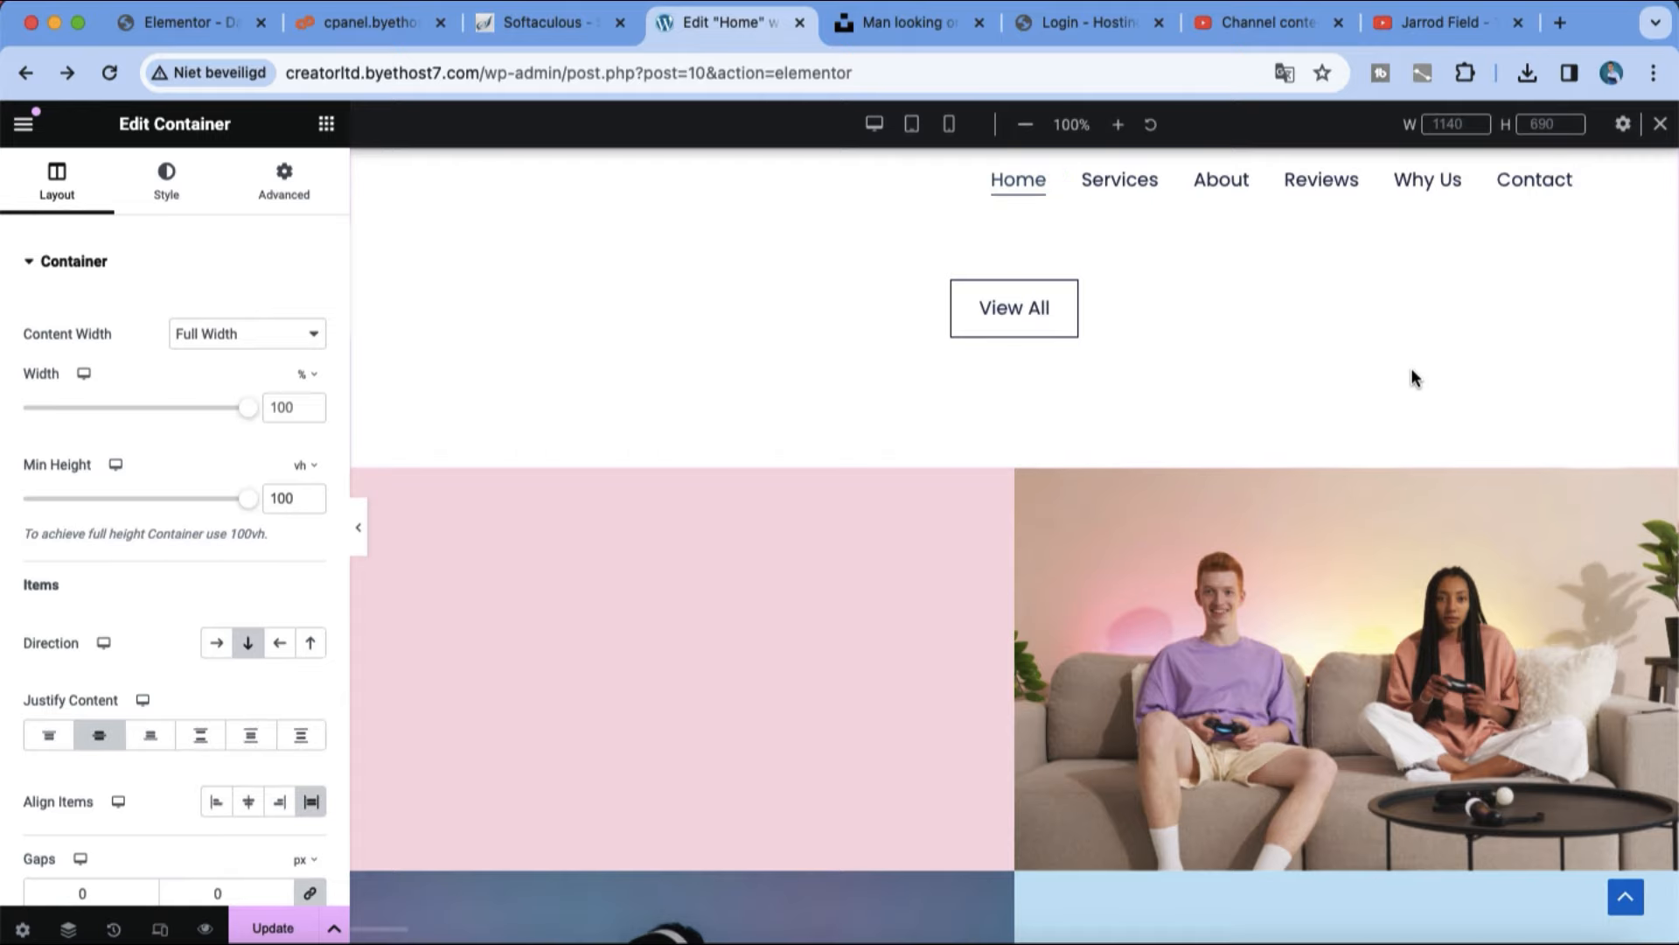
Step: Check the Landscaper portfolio section above the new gallery and update the page
scroll(1405, 372, up, 15)
scroll(1321, 485, down, 5)
scroll(1321, 485, down, 7)
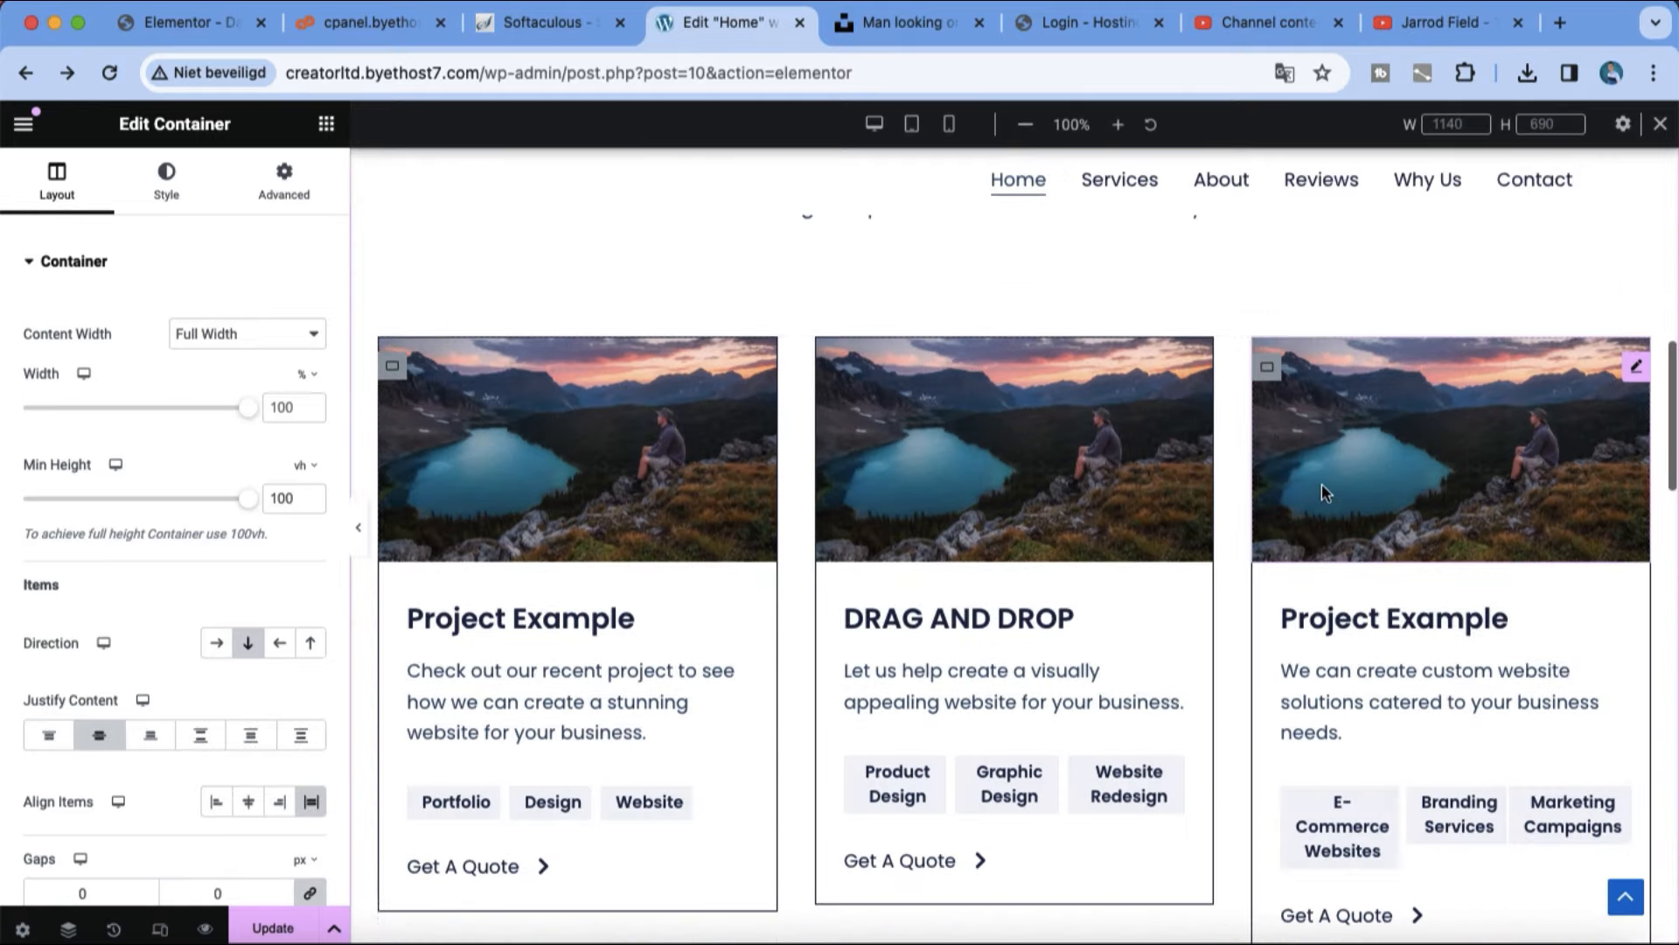
scroll(1022, 301, up, 4)
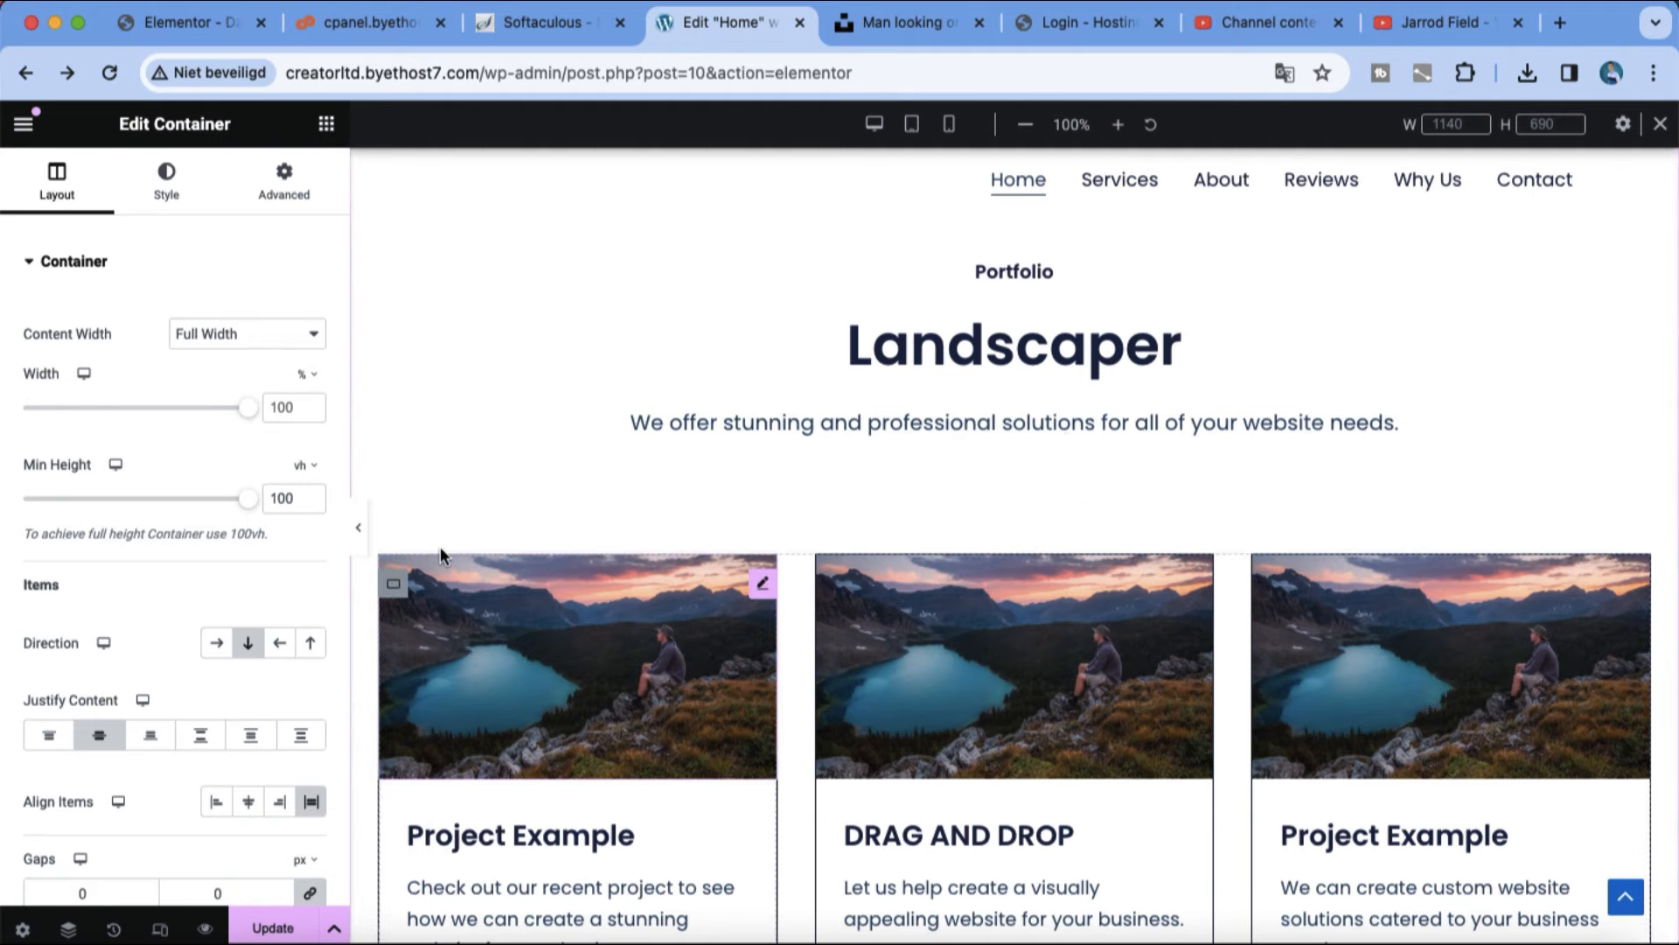
click(296, 916)
Step: Try to move the gallery container from below the View All button to above the Landscaper portfolio section
scroll(760, 793, down, 15)
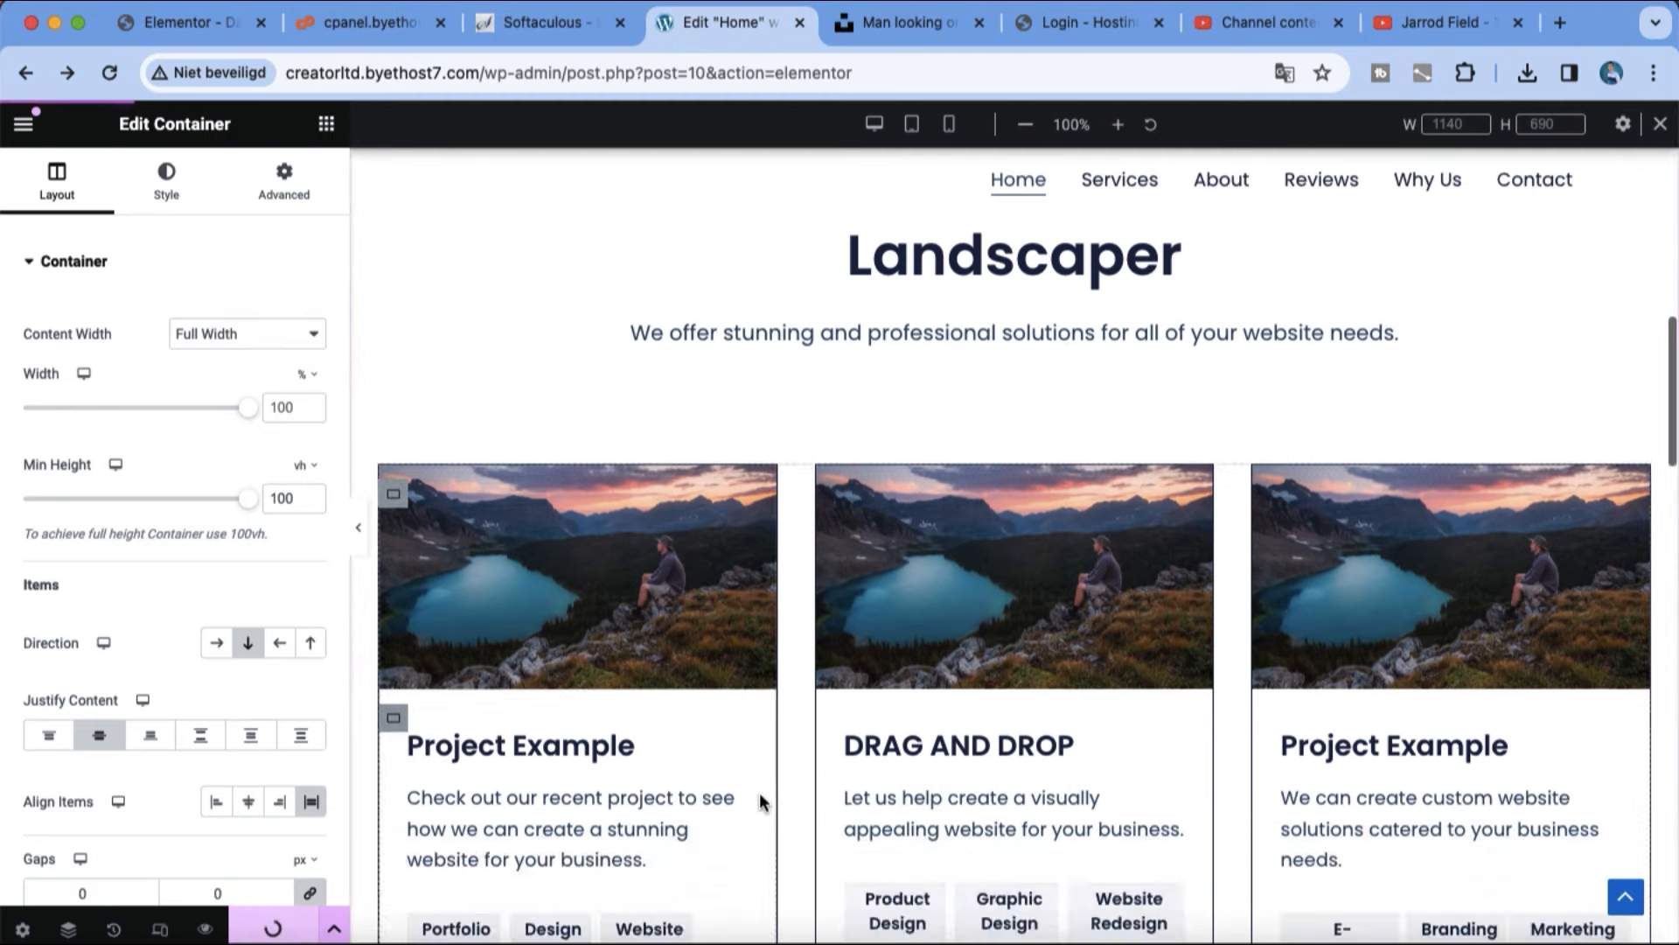
scroll(1011, 506, up, 10)
scroll(1023, 494, down, 3)
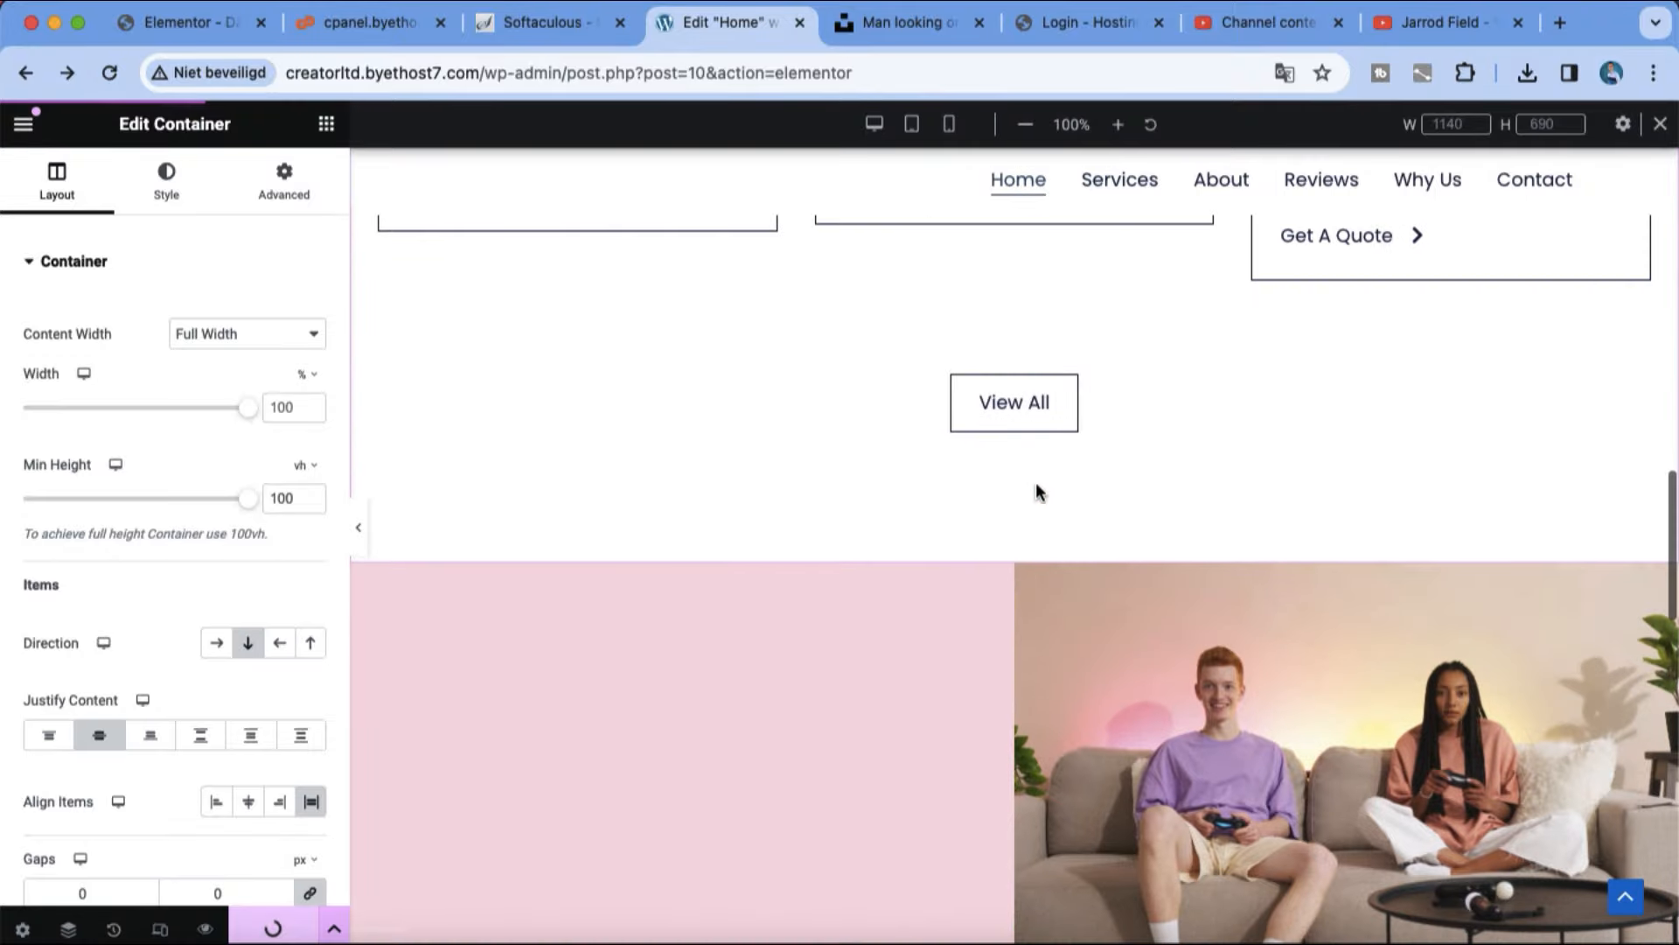
drag(1011, 605, 1069, 406)
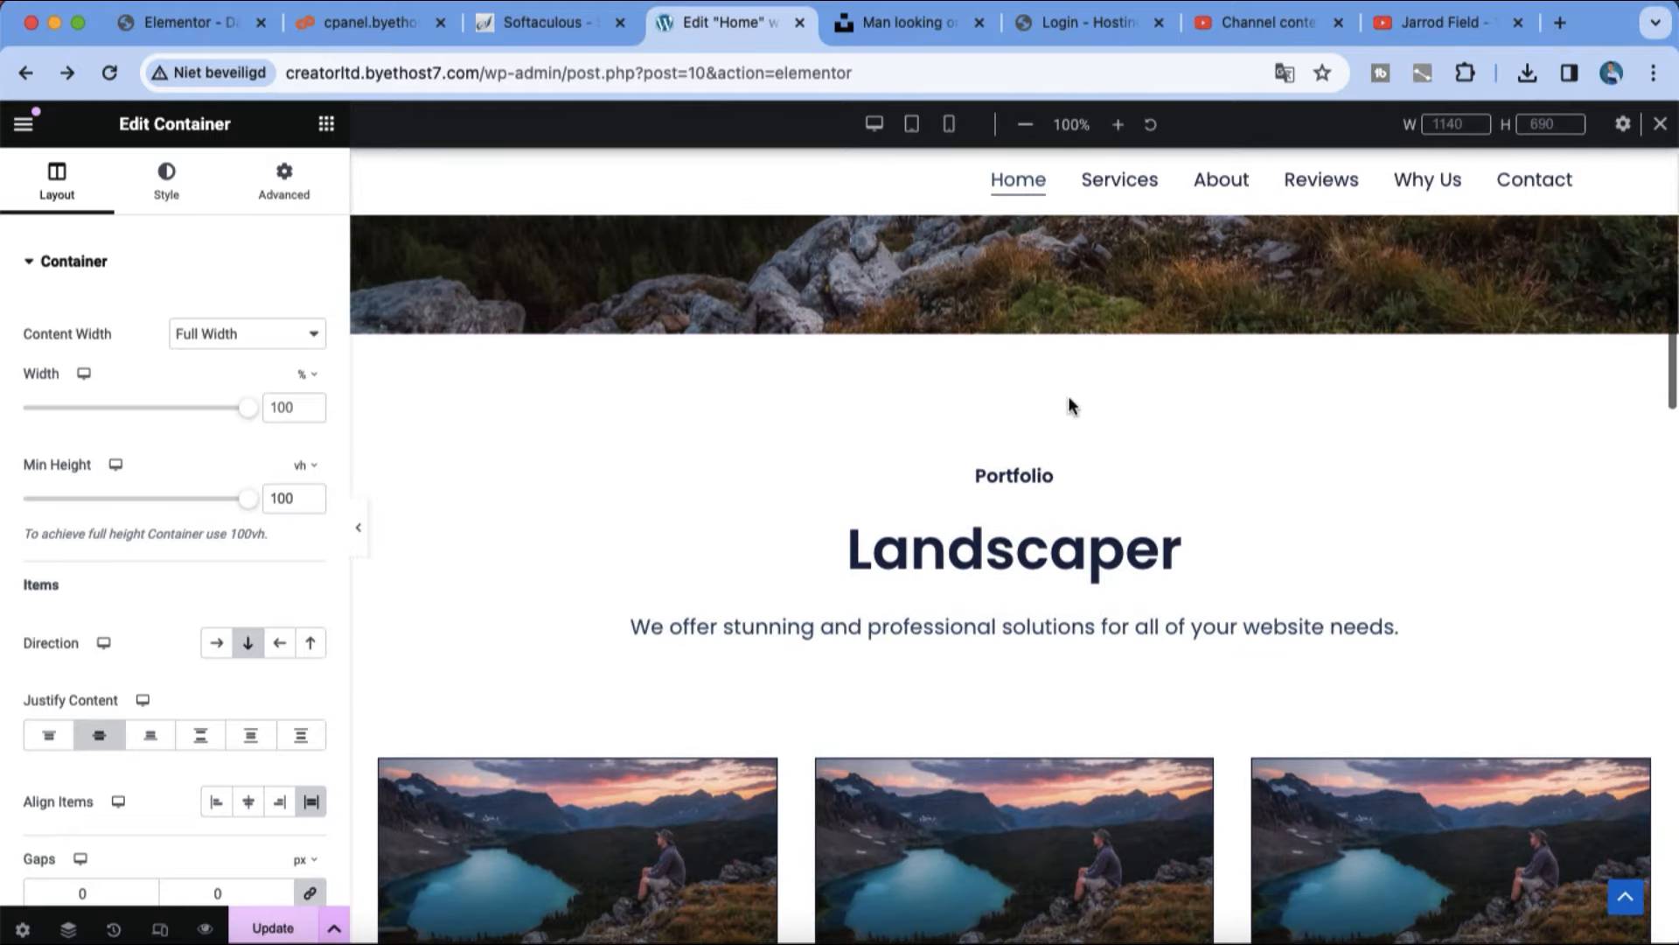
click(362, 534)
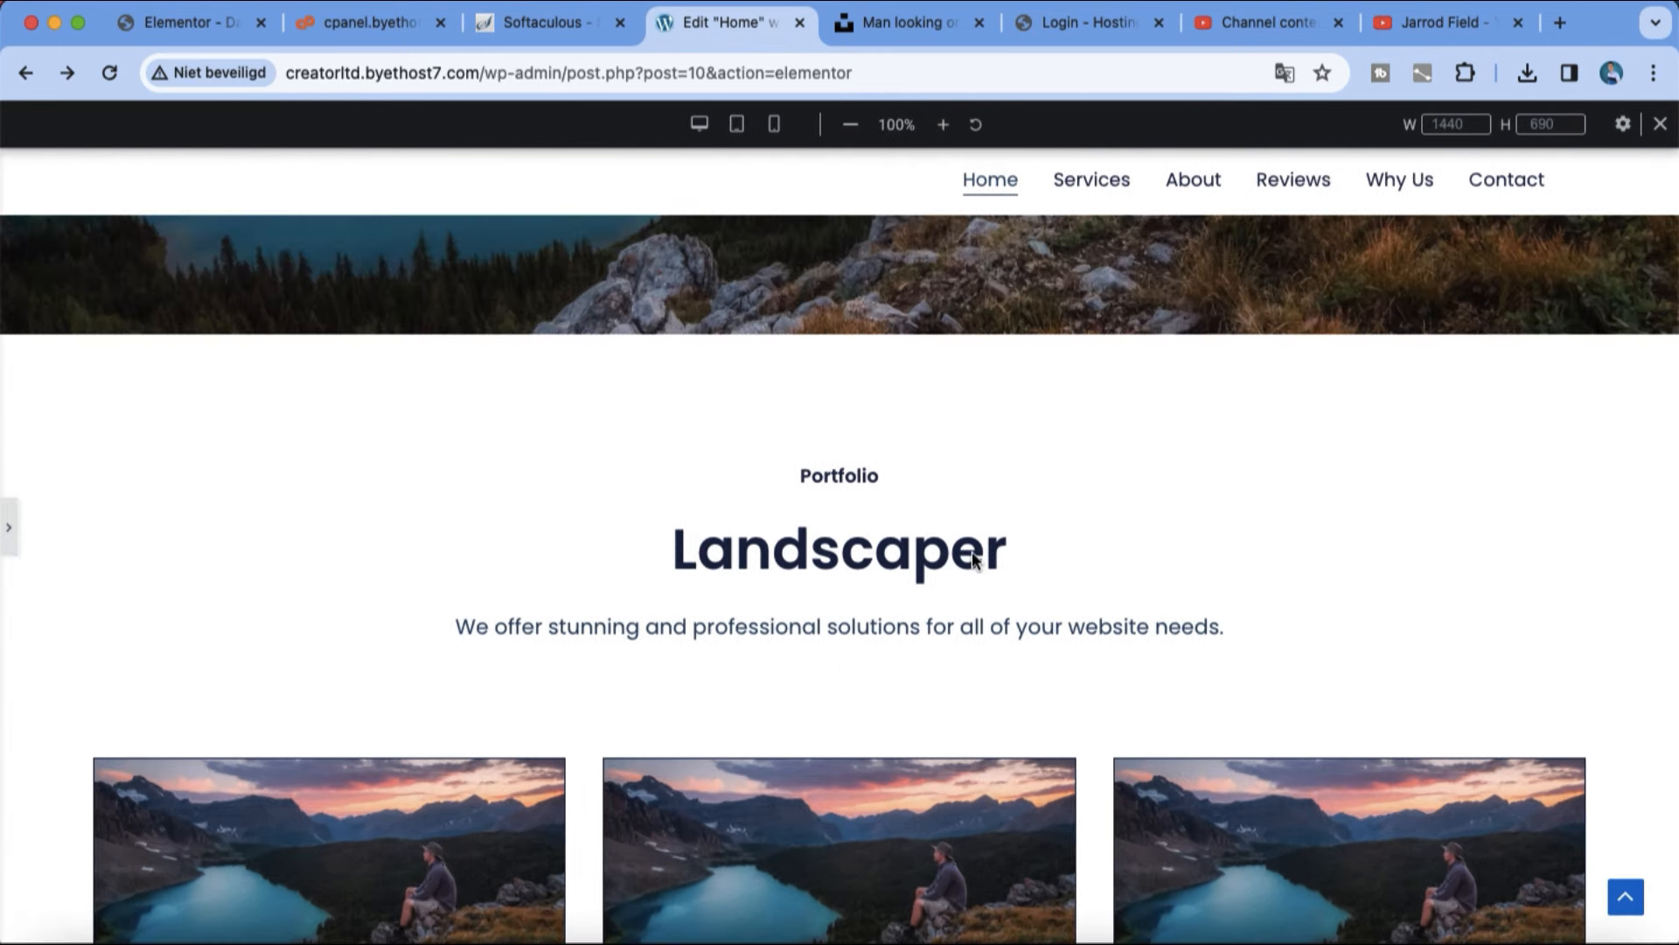
scroll(962, 472, down, 13)
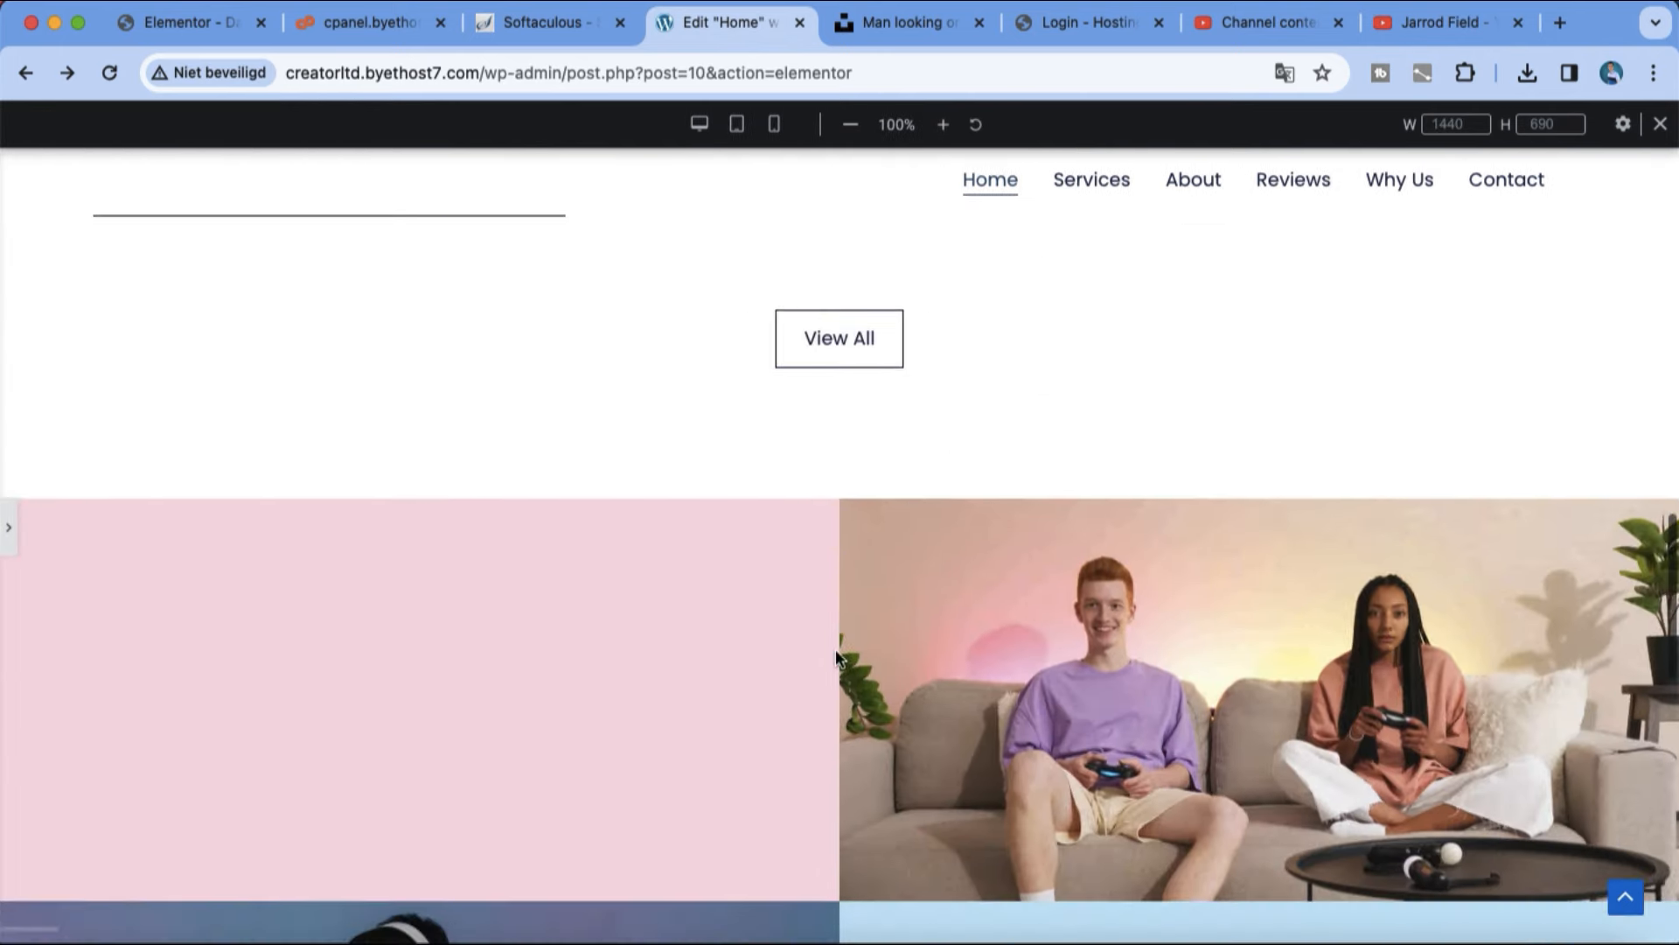
click(8, 527)
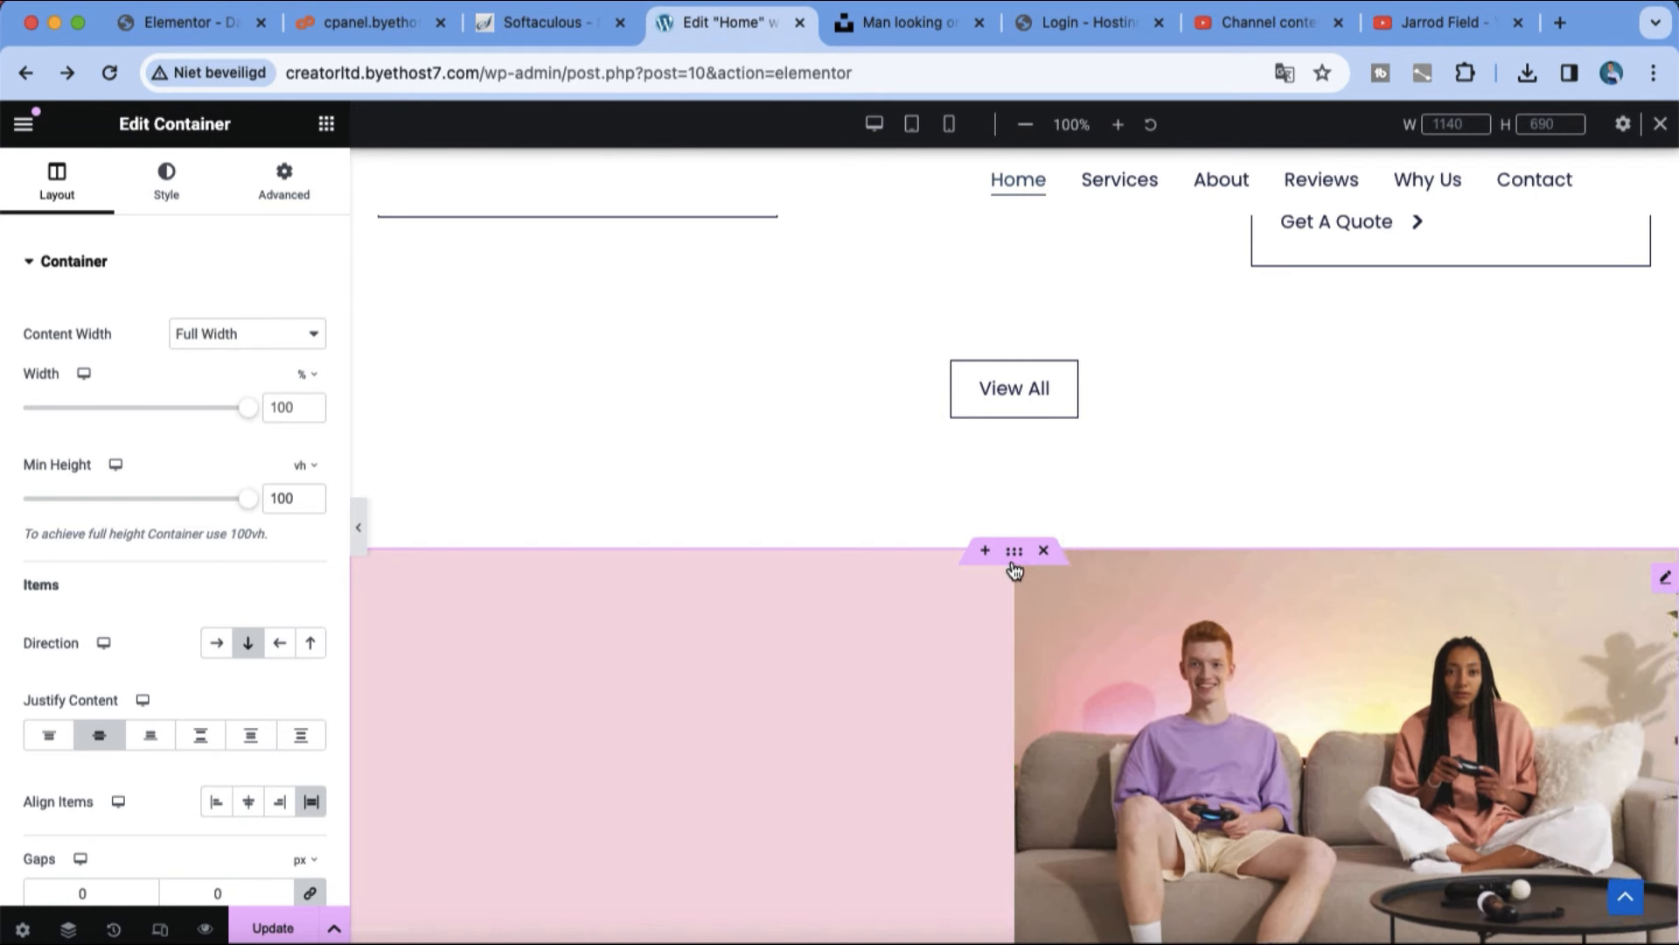
drag(1012, 563, 997, 248)
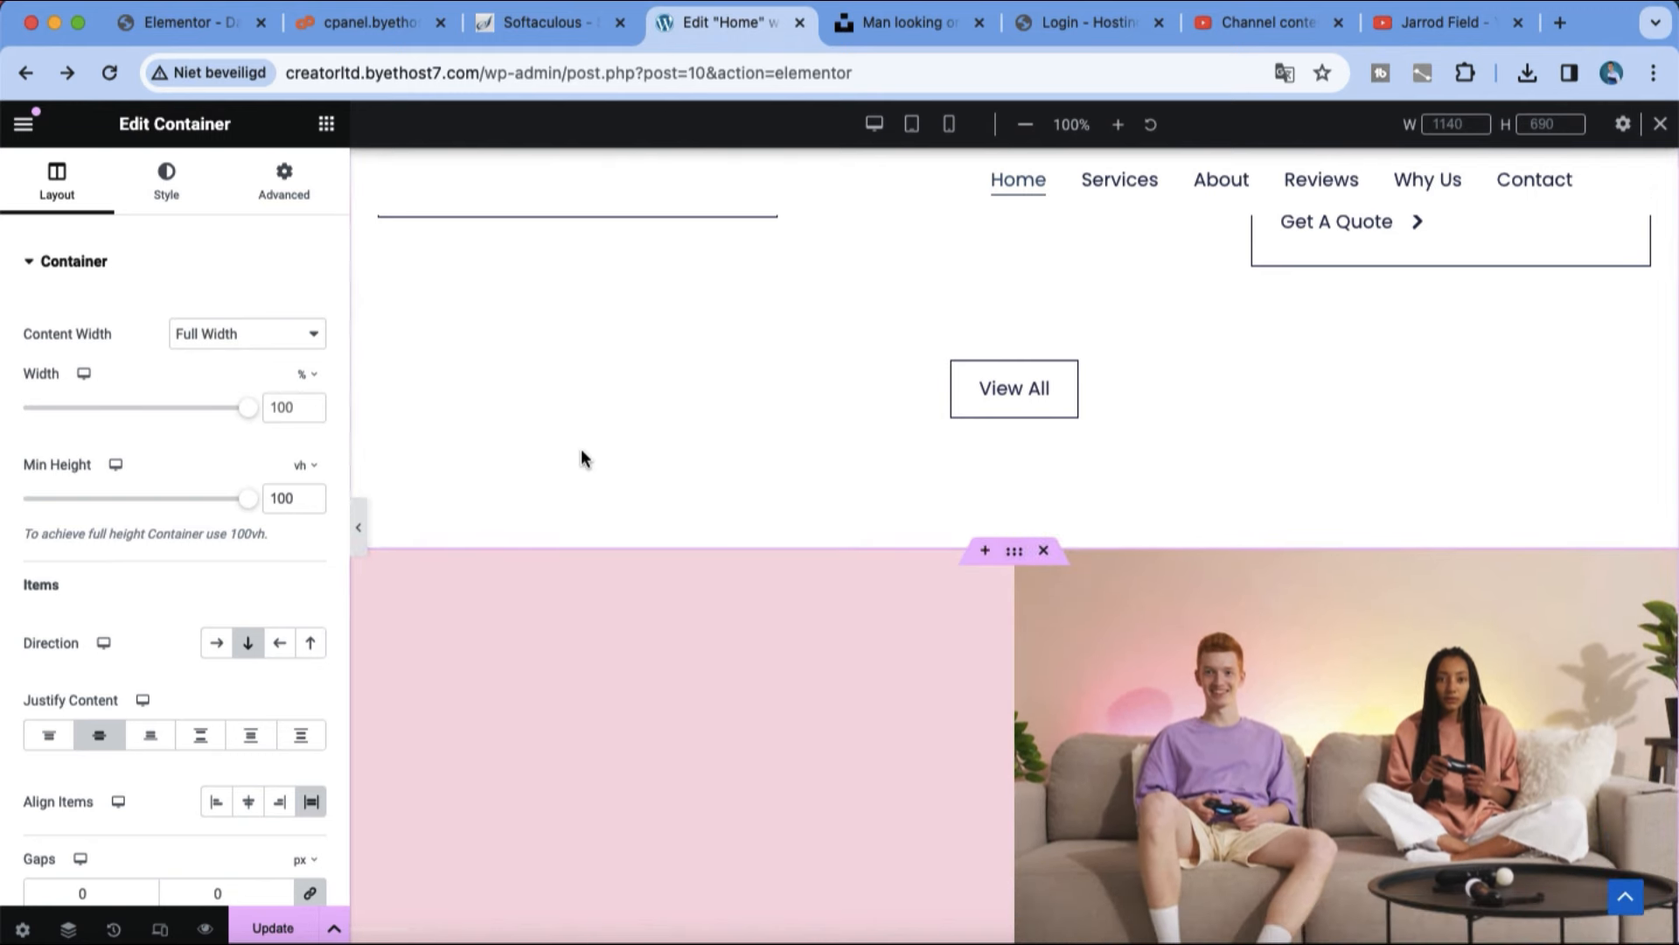
Step: Open the Navigator, the page settings and the action history, and hide the responsive mode bar
click(68, 931)
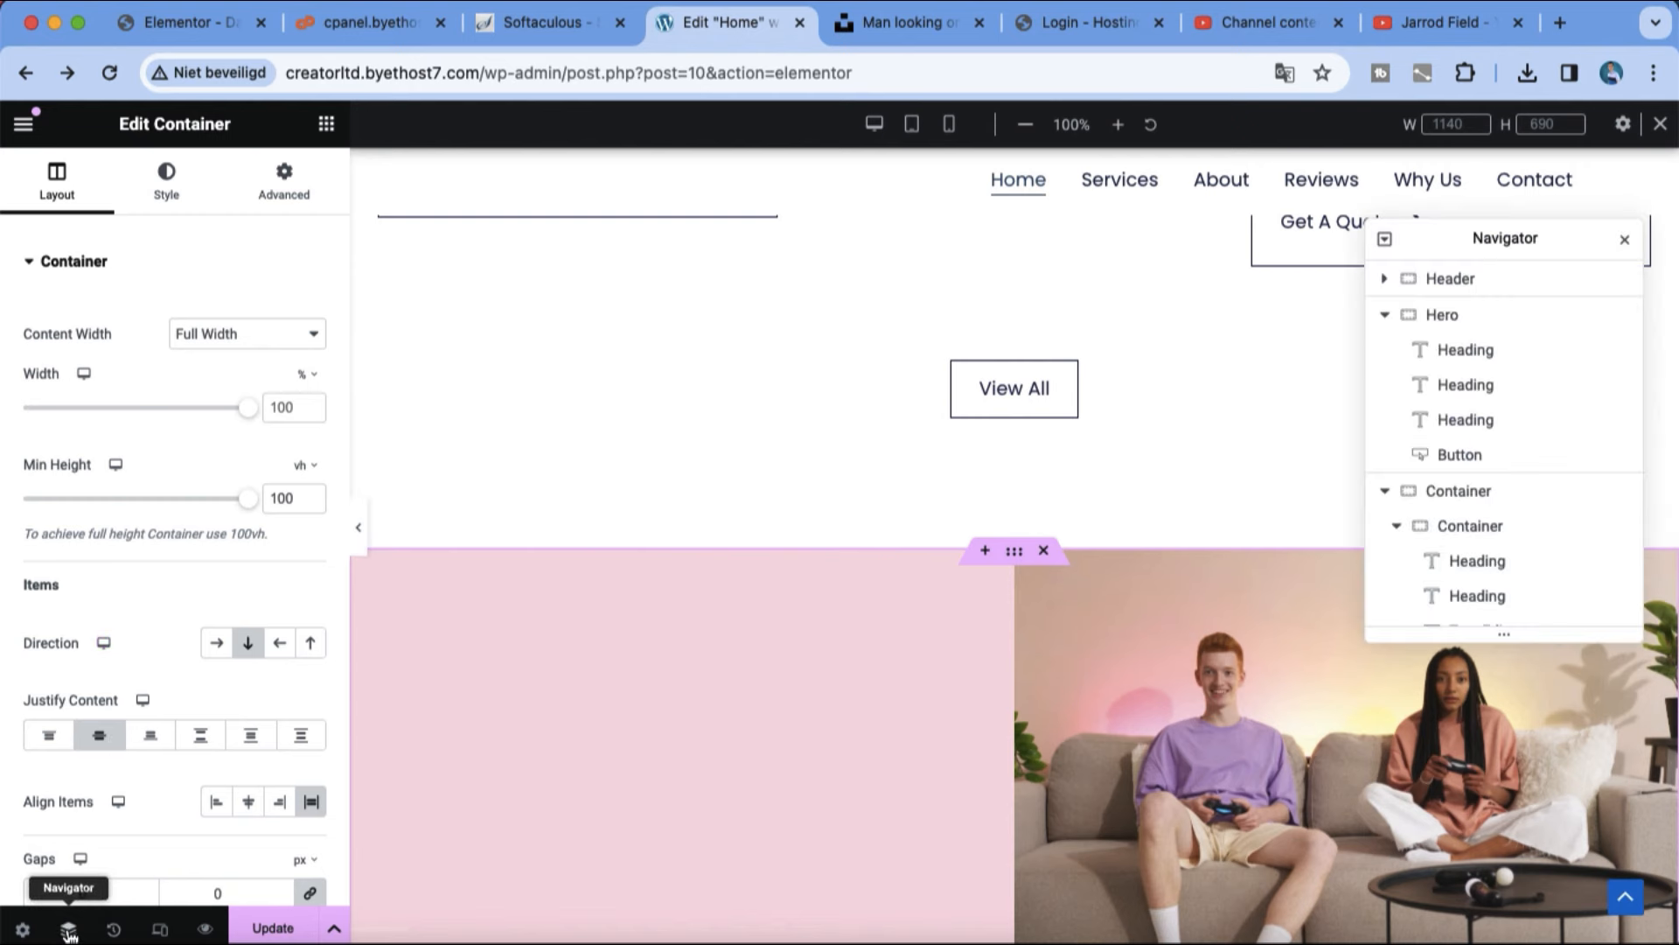
click(23, 929)
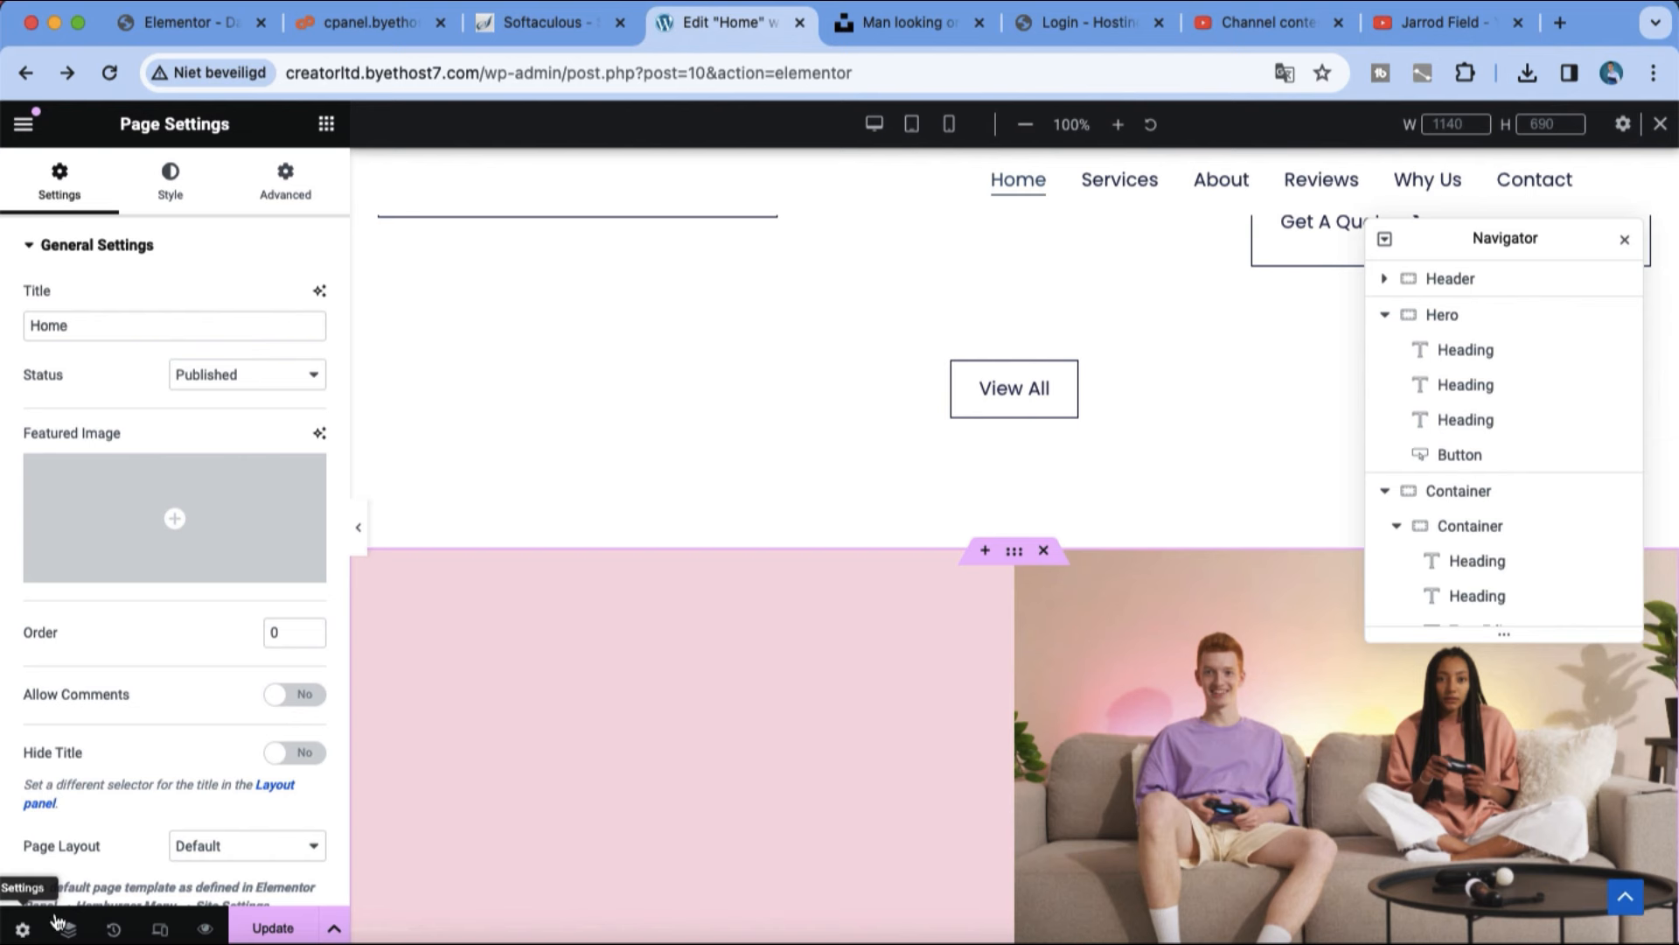
click(112, 931)
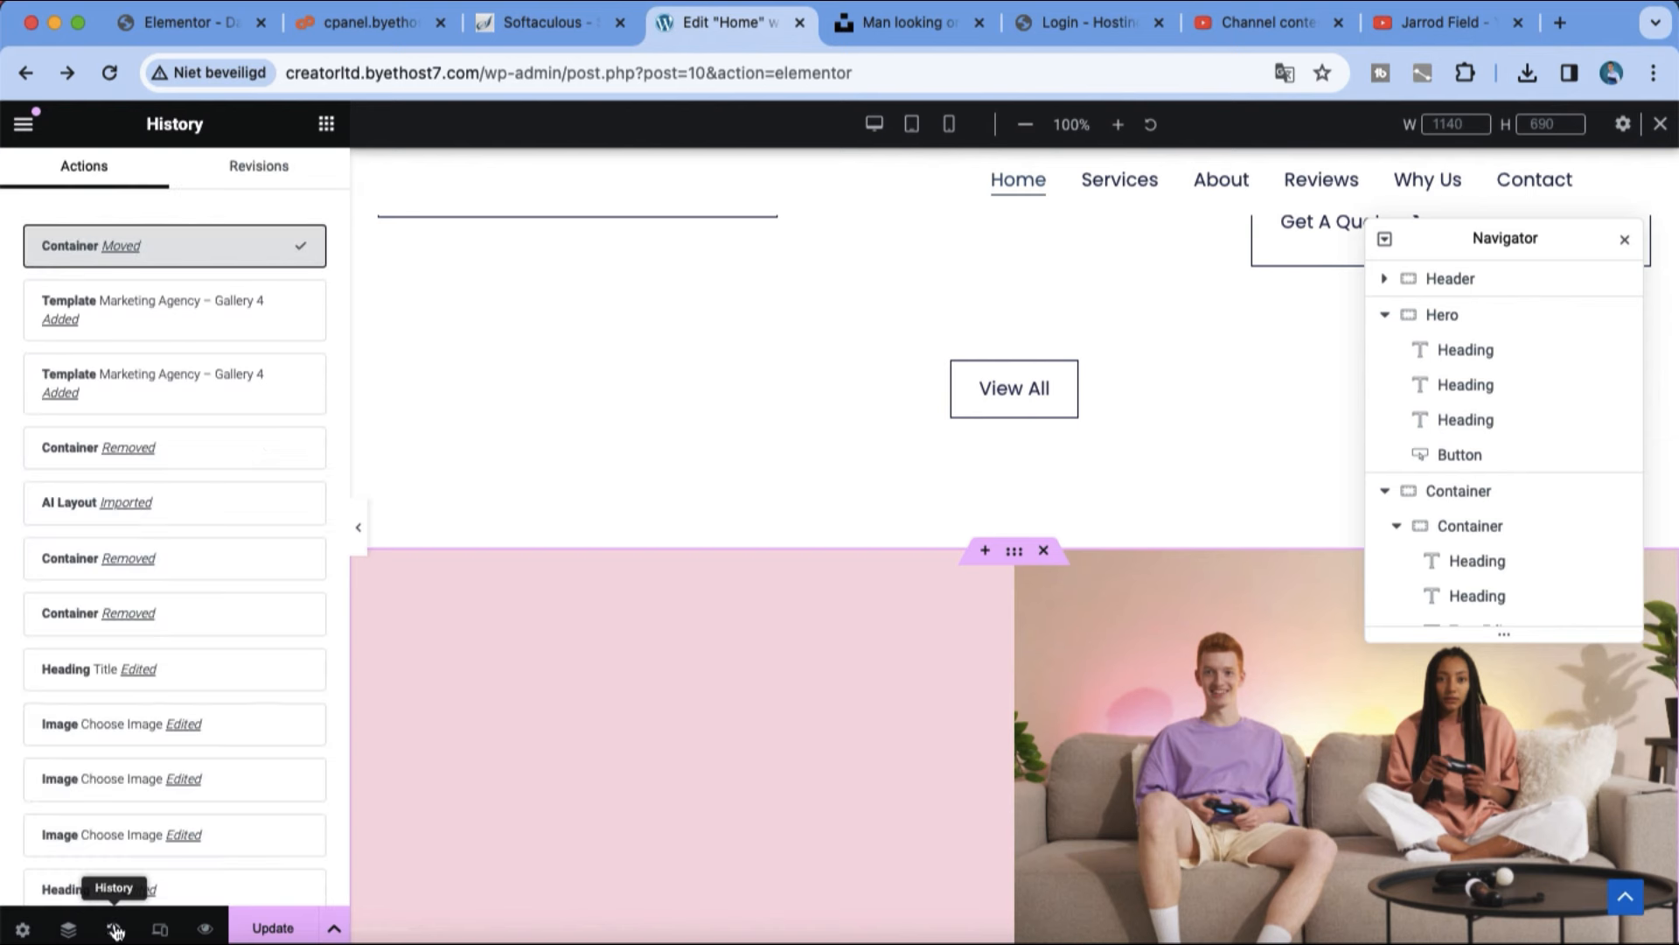
click(158, 932)
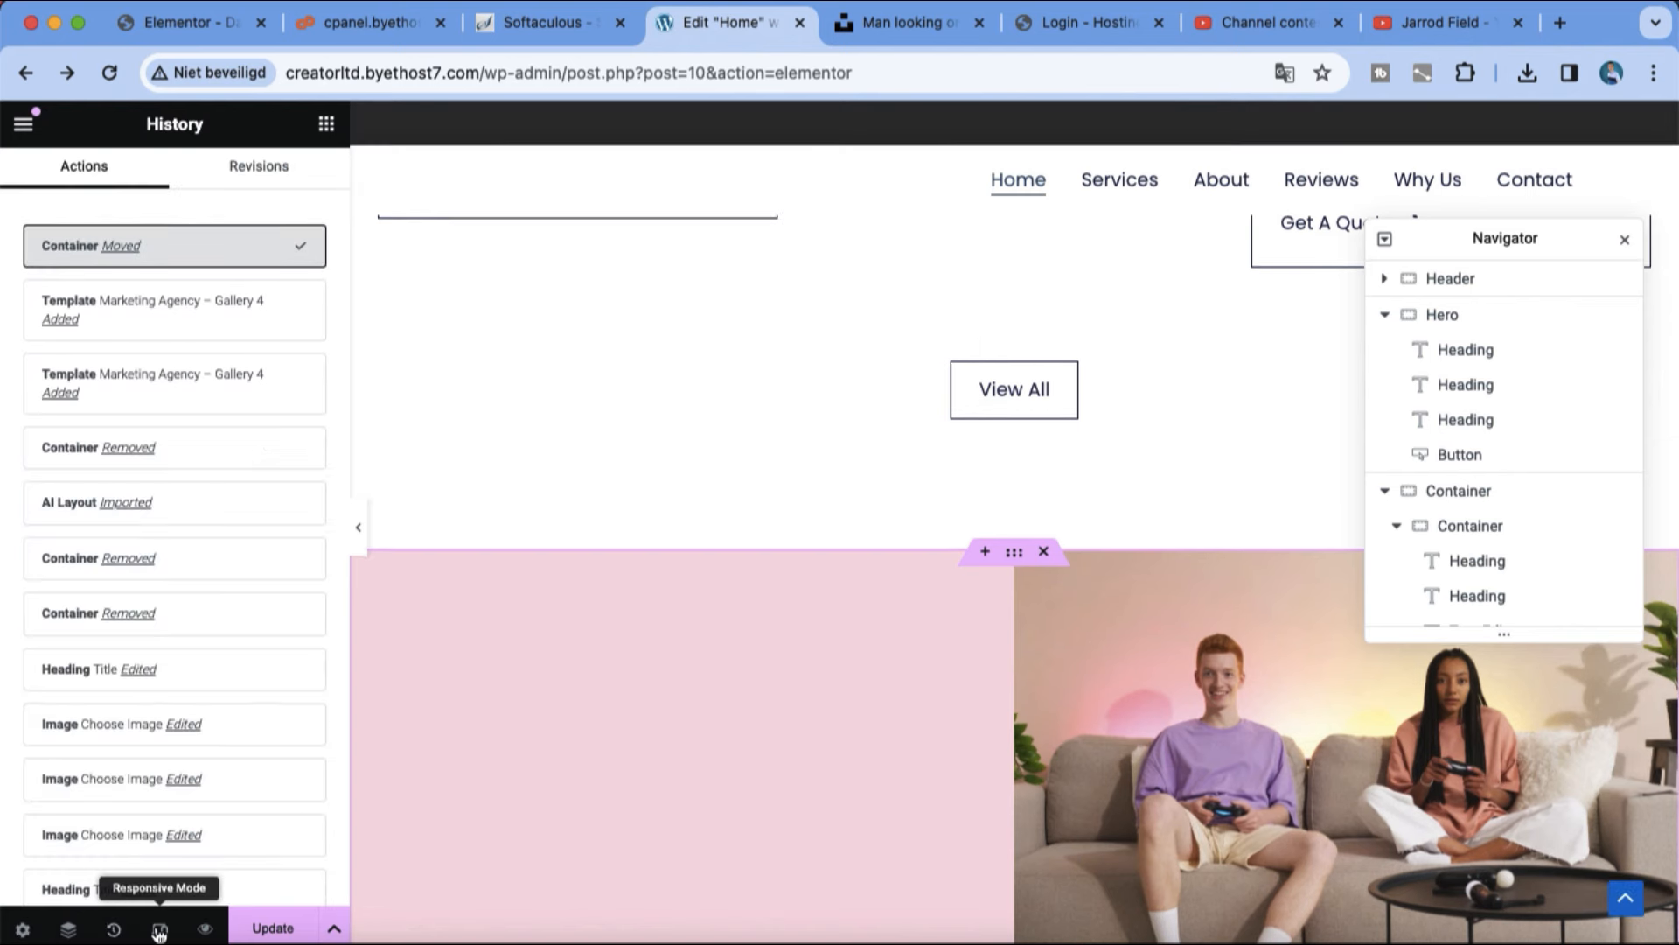
Step: Move the gallery container from below the portfolio section to directly below the hero
scroll(539, 762, up, 10)
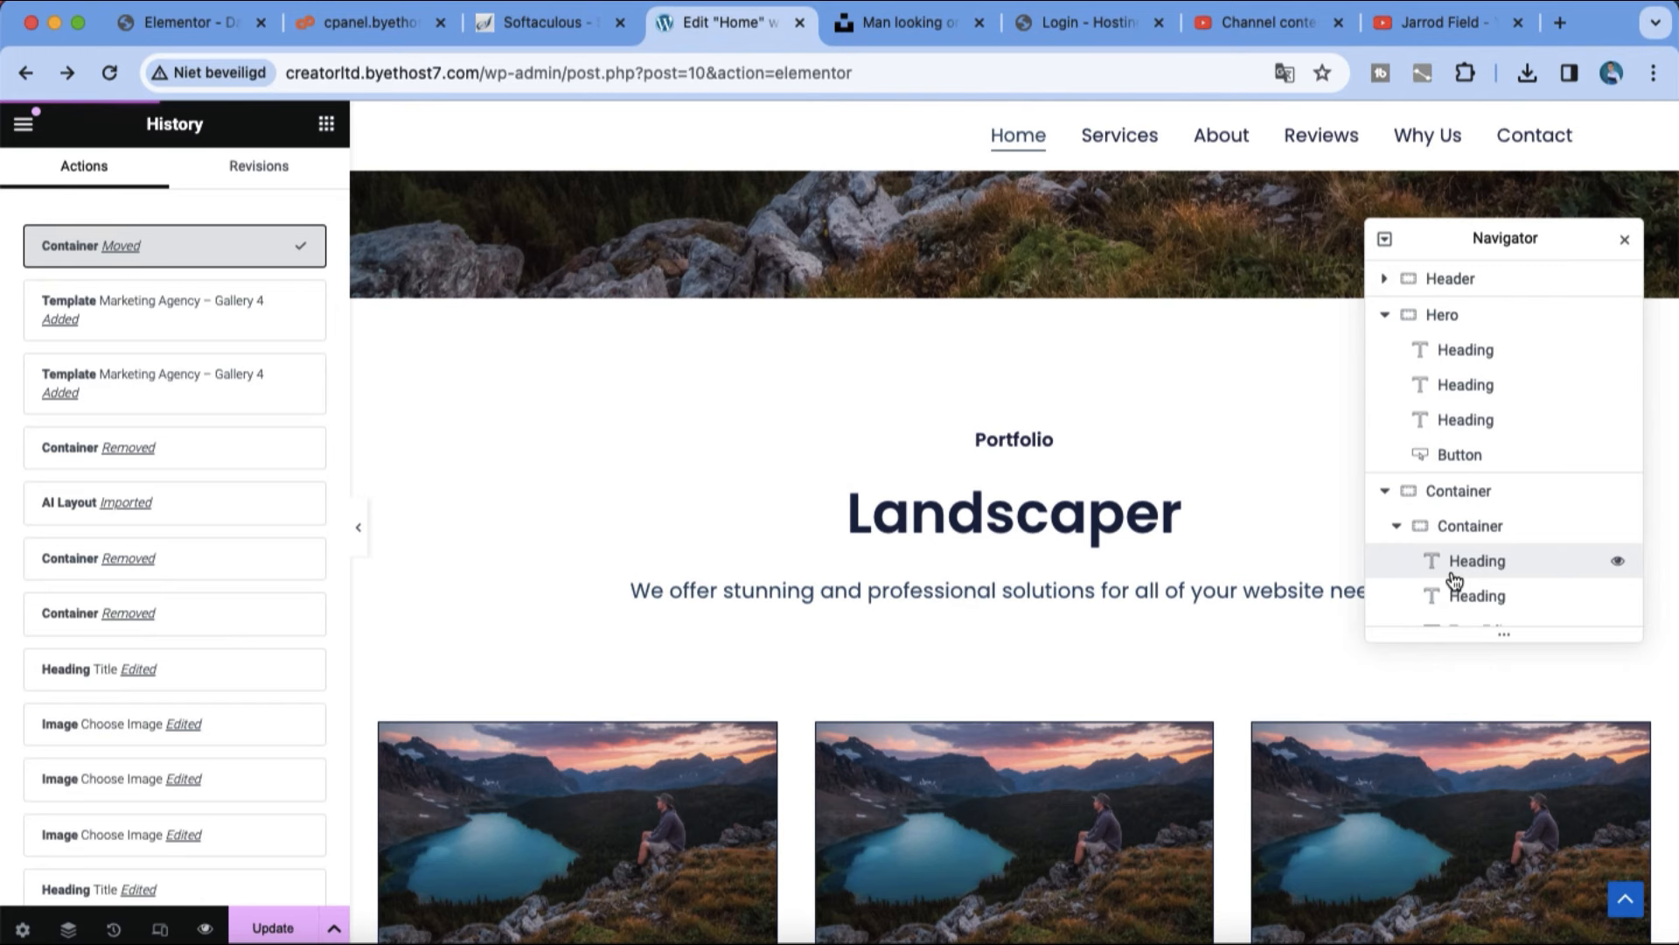
scroll(1102, 700, down, 9)
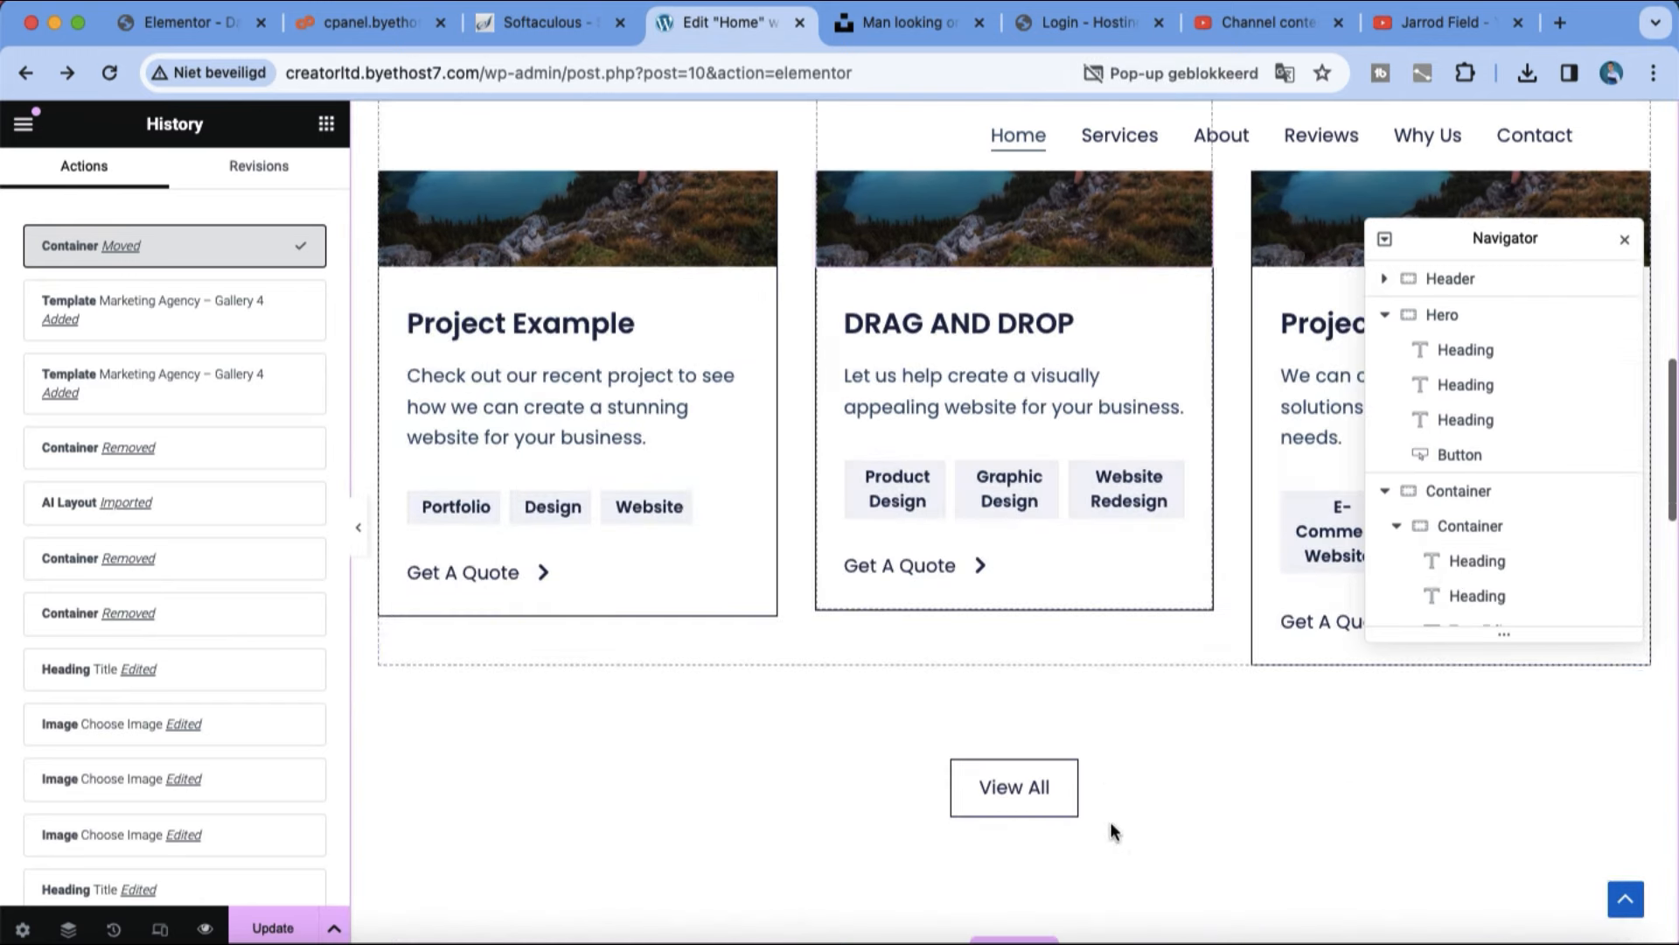
scroll(989, 560, down, 2)
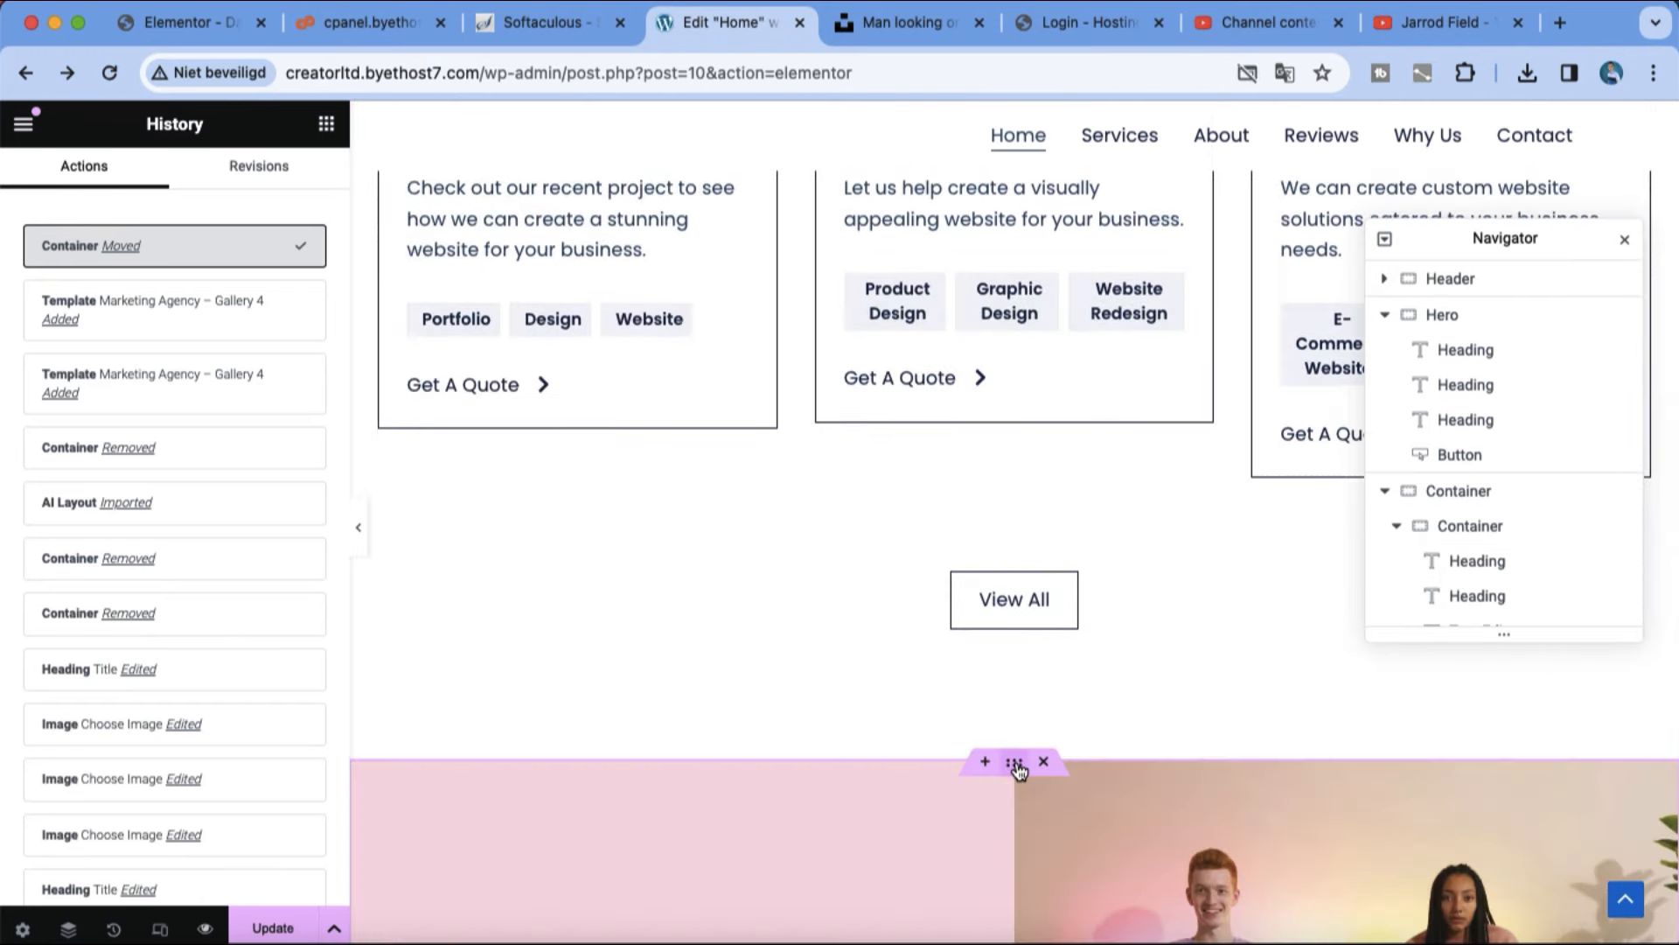
drag(1014, 763, 1043, 292)
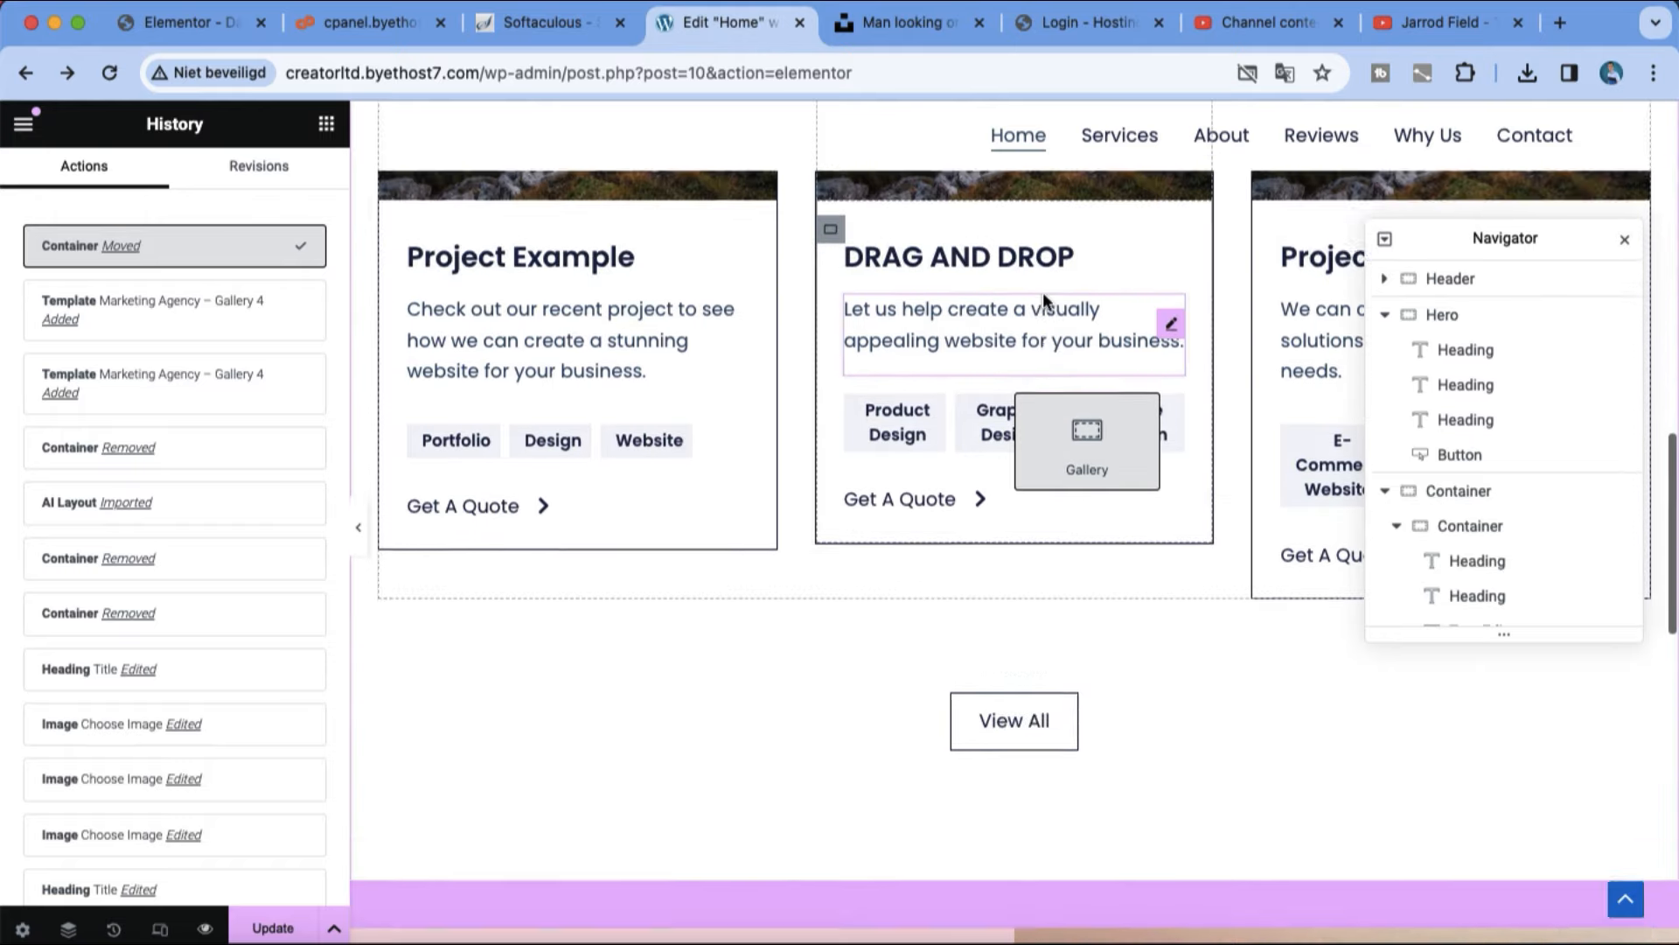
scroll(1043, 292, up, 7)
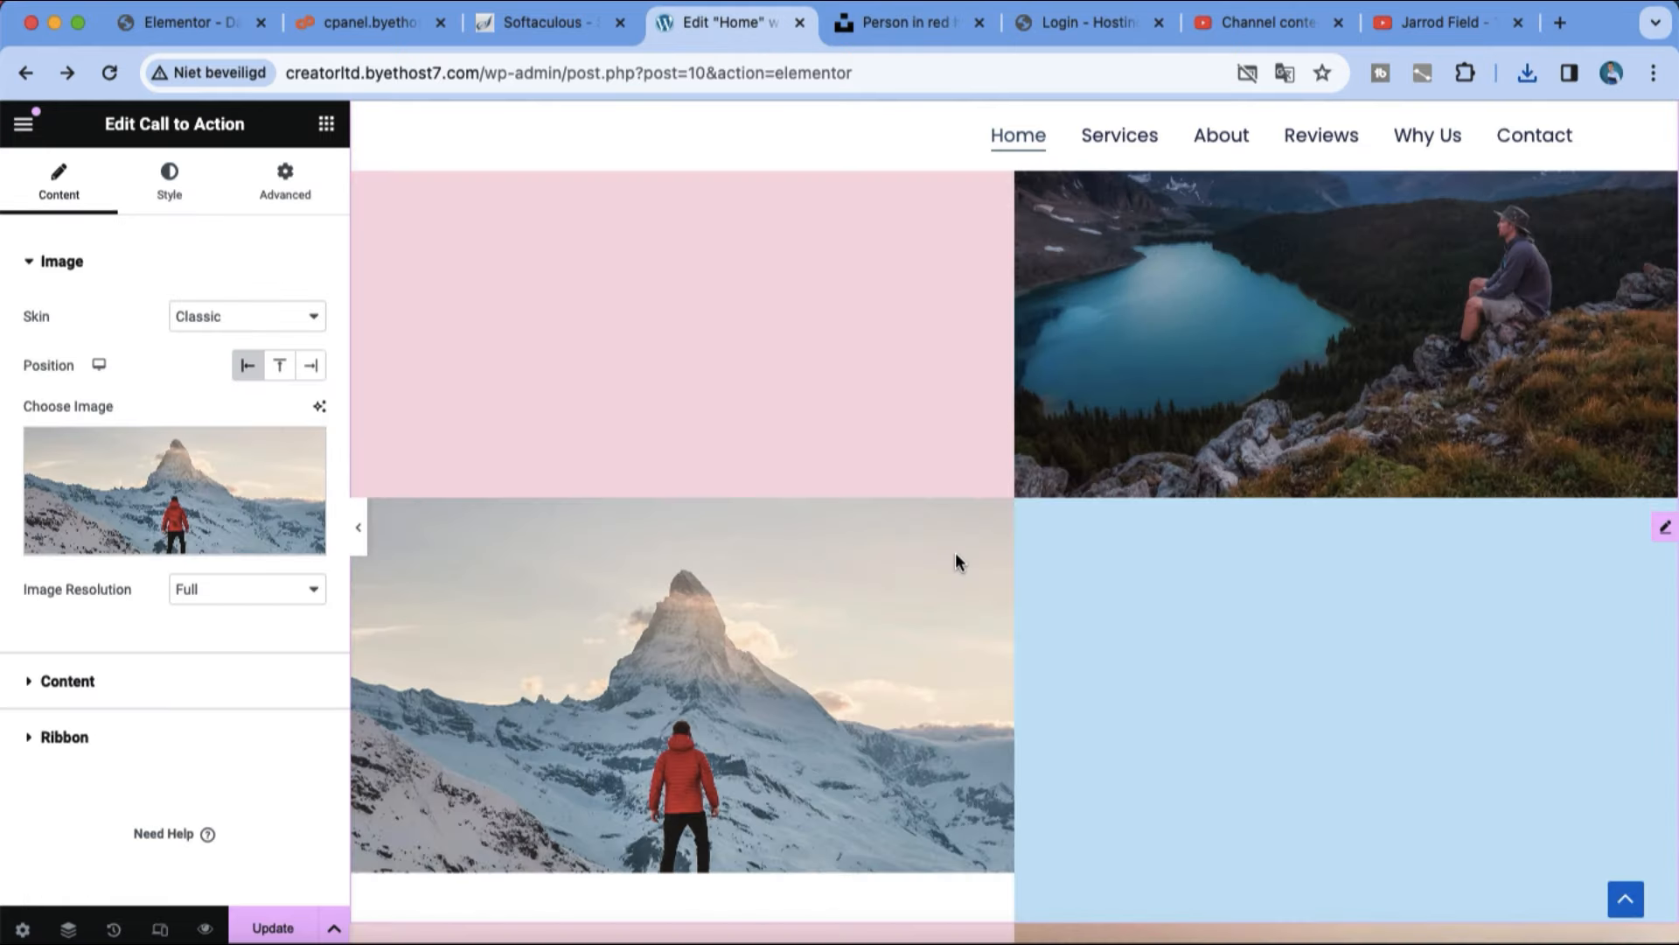
Step: Select the call to action with the headphones image and open the Image Optimizer plugin installation from its notice
scroll(955, 553, up, 10)
scroll(955, 552, down, 4)
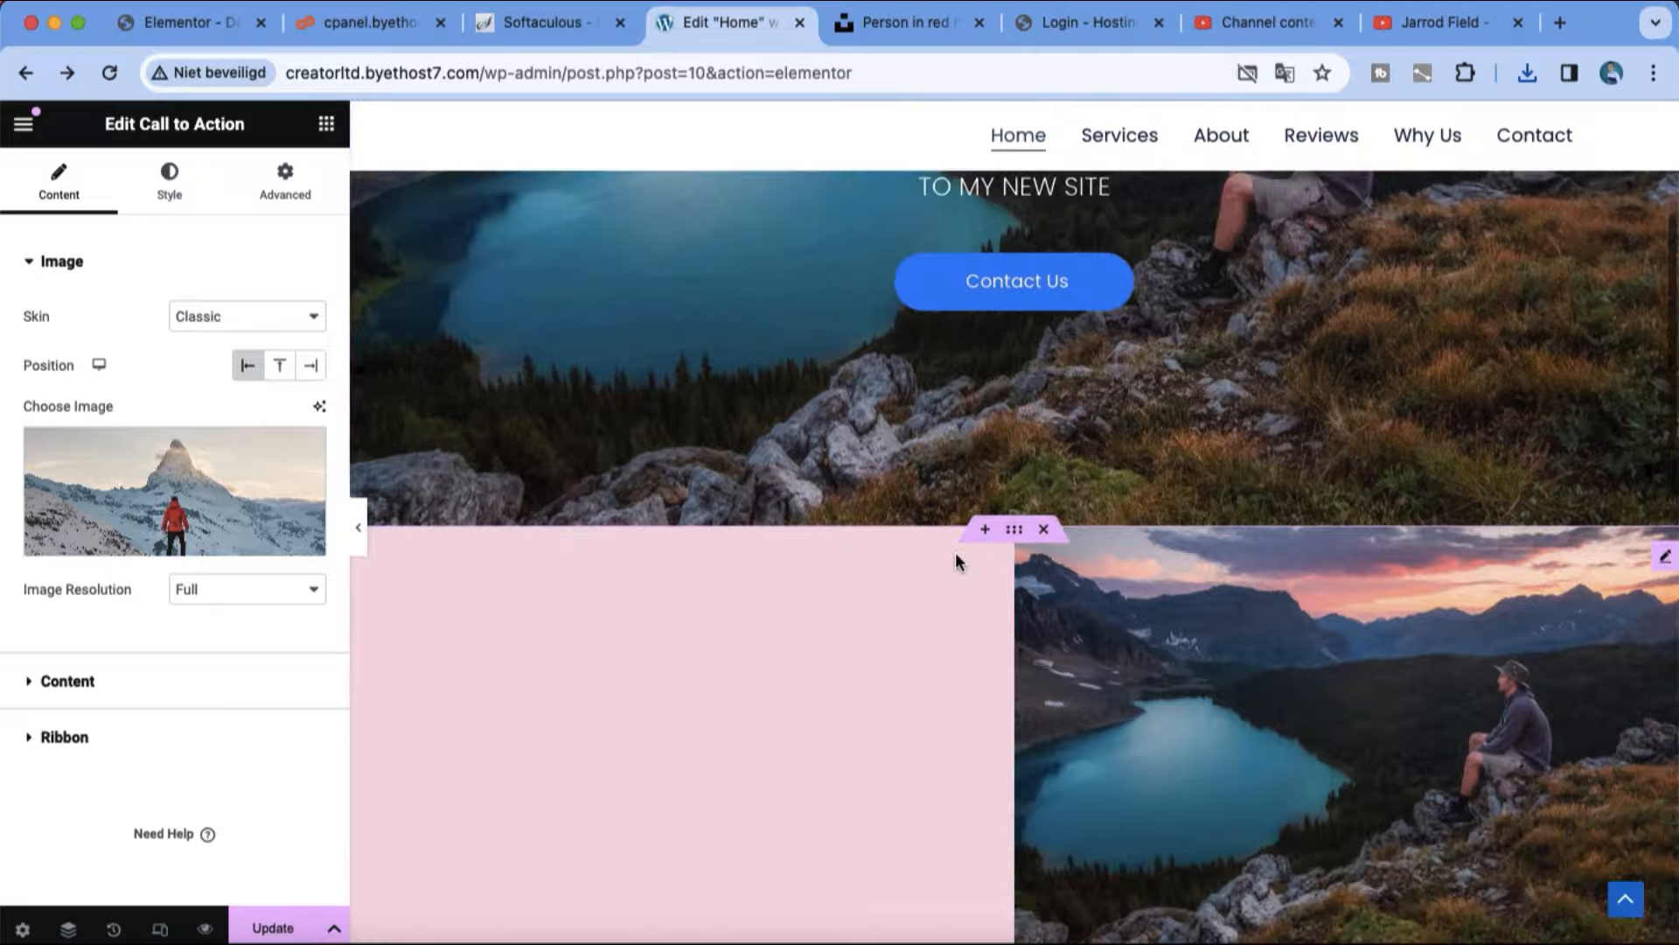
scroll(958, 560, down, 13)
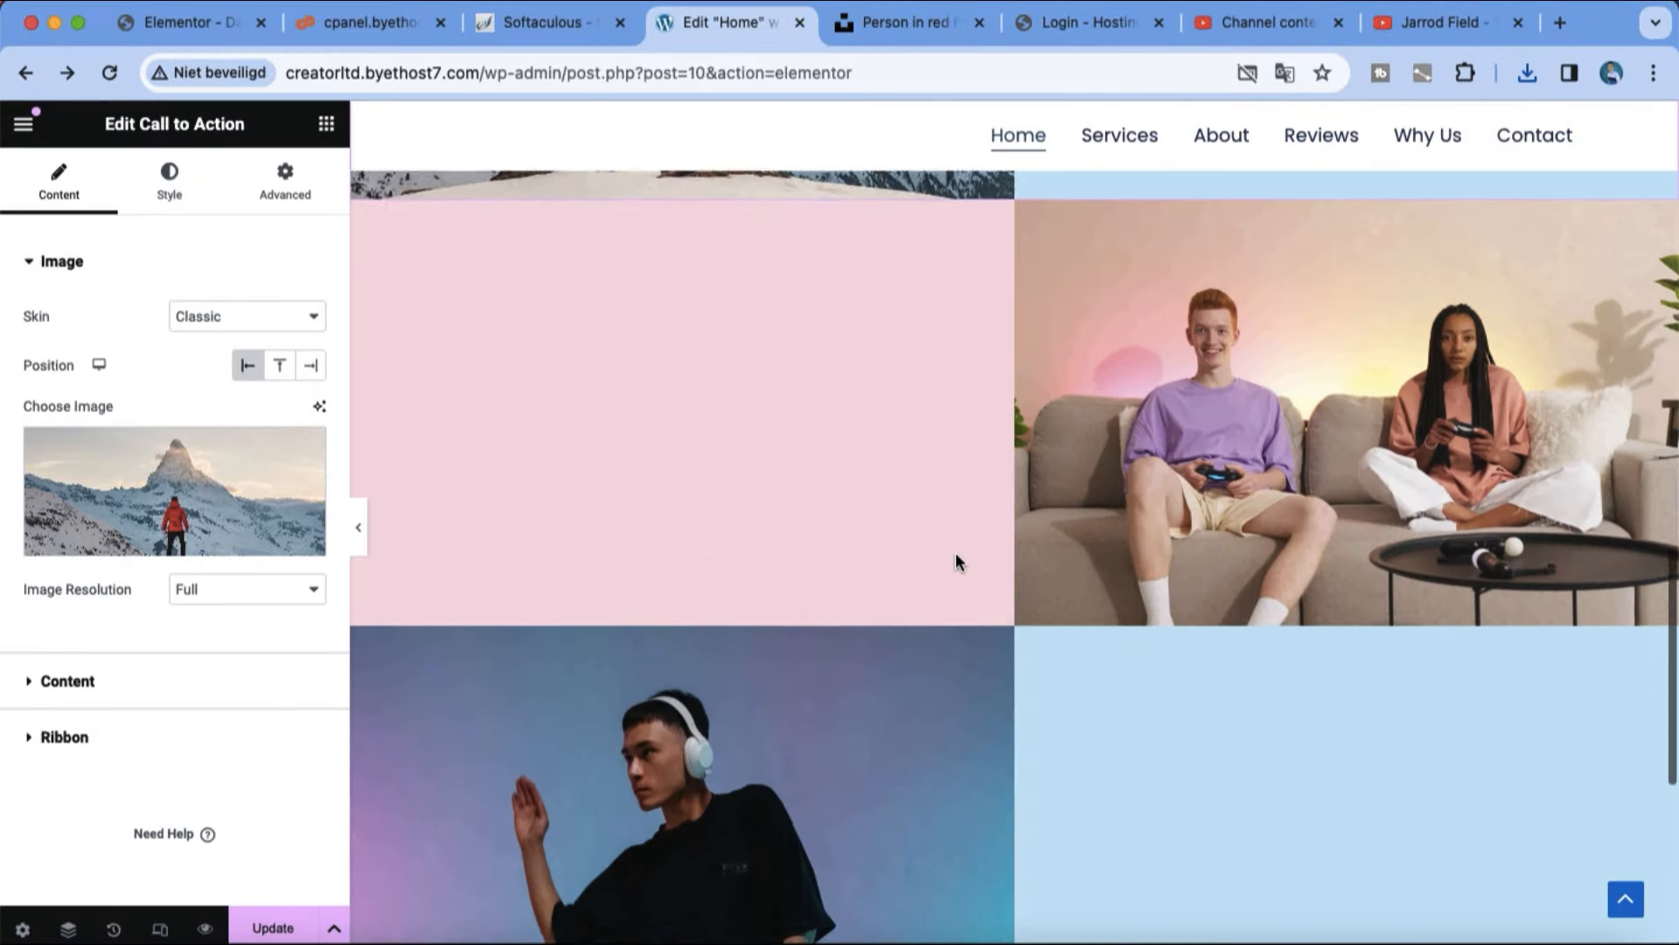
scroll(955, 560, down, 5)
click(848, 527)
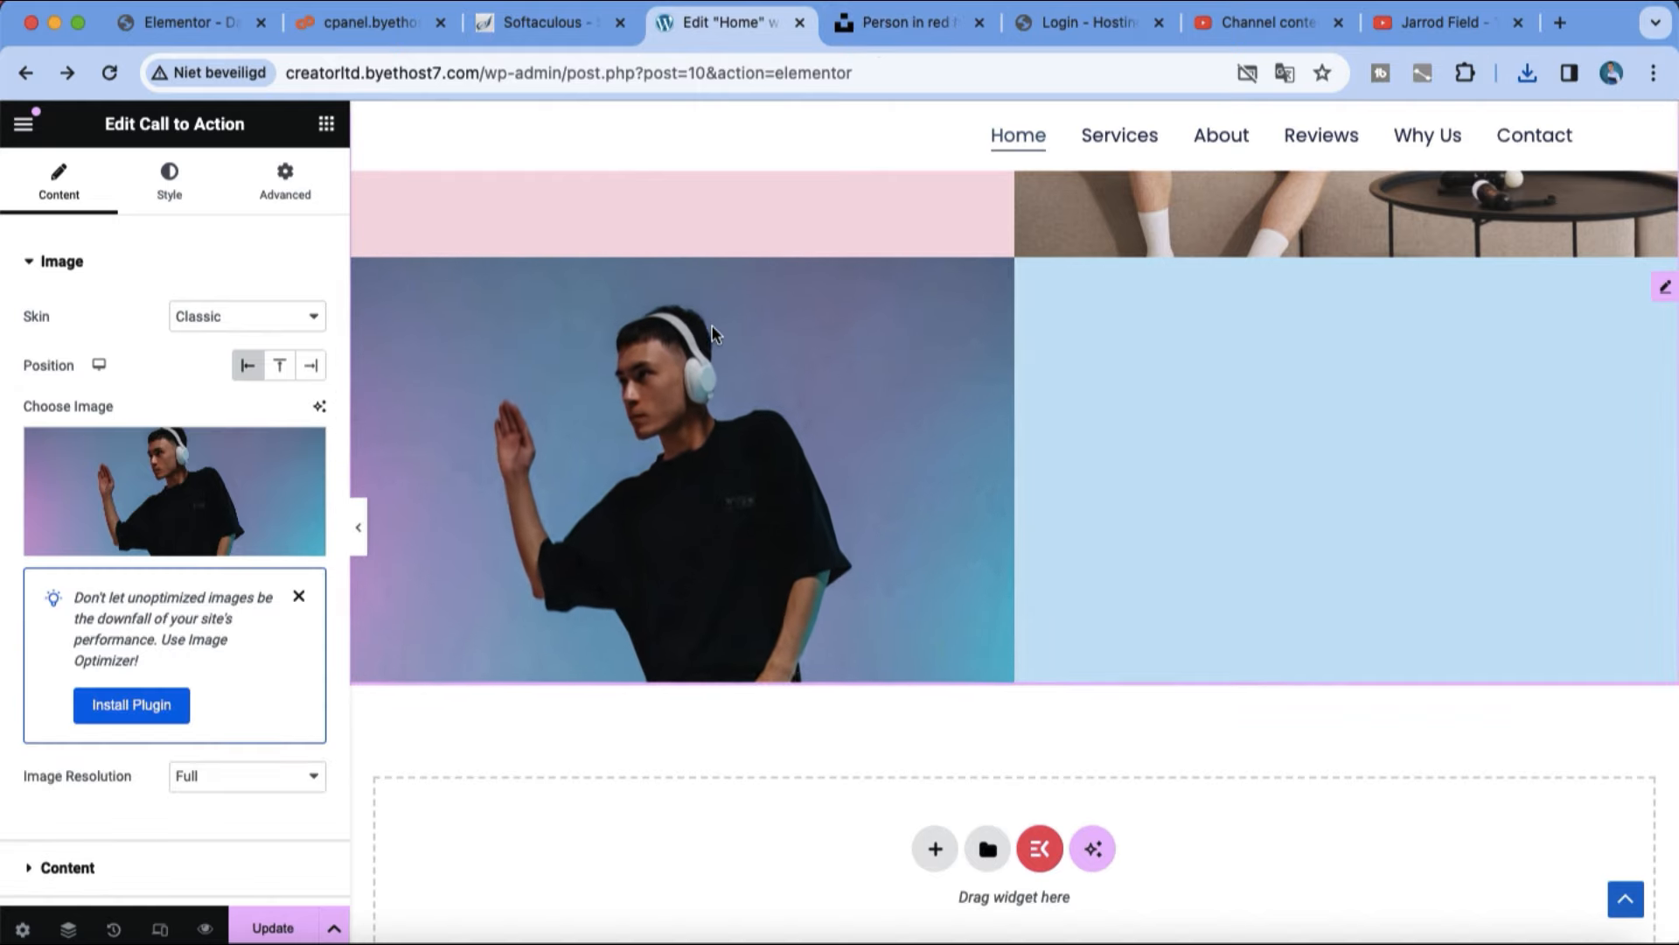
click(145, 710)
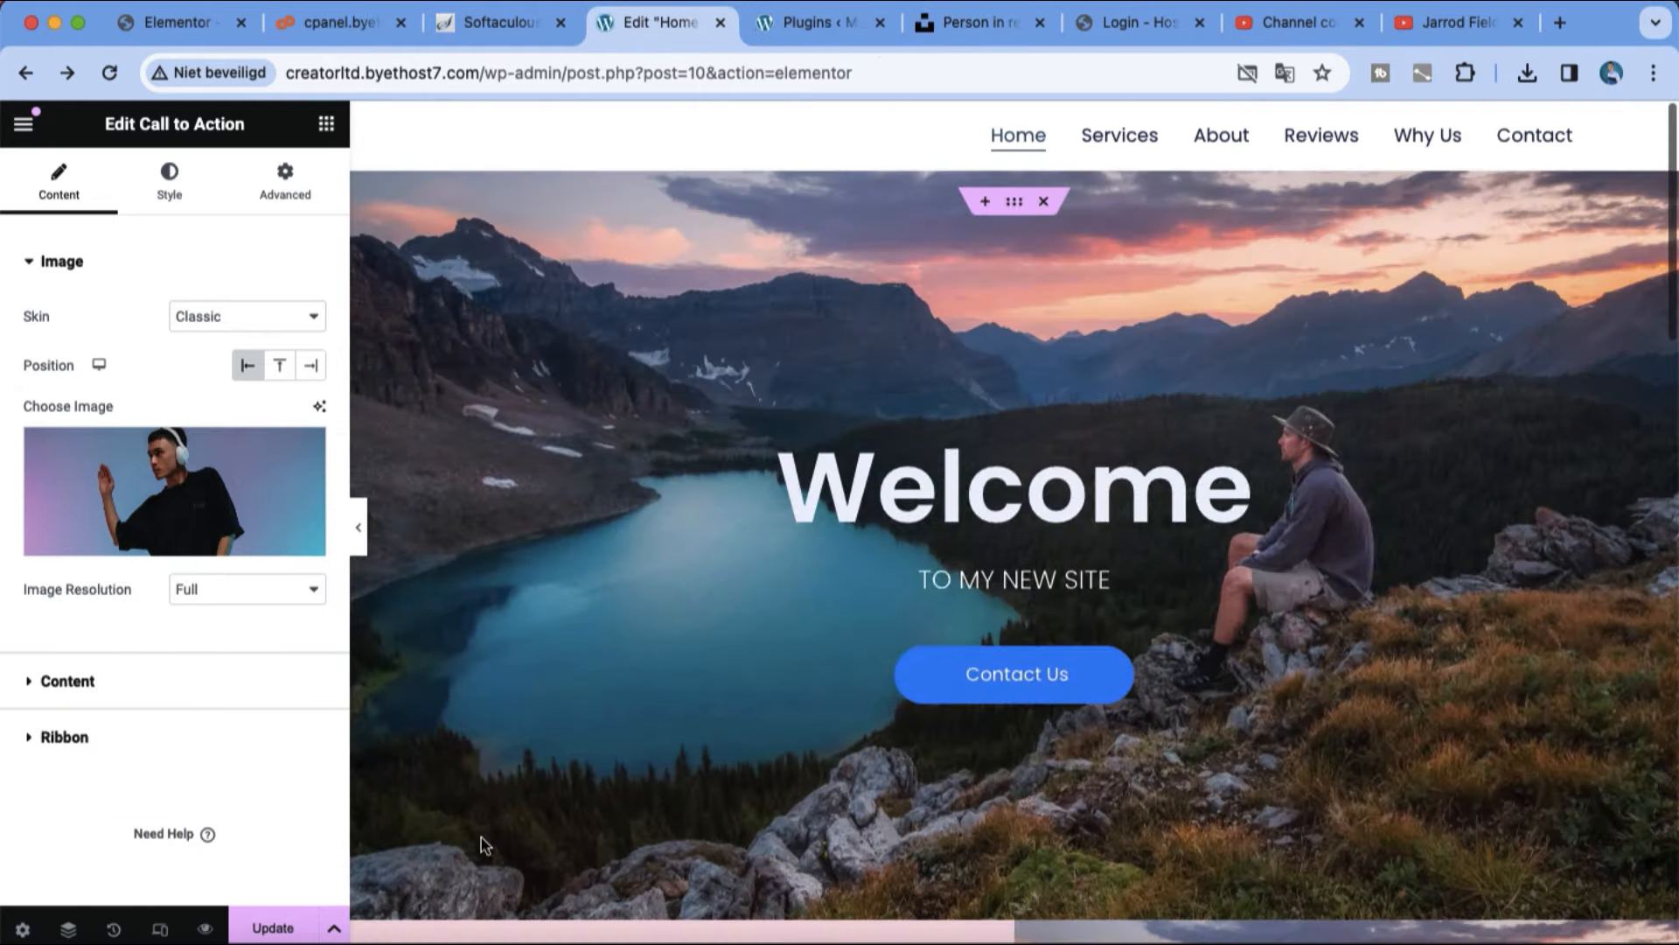
Step: Update the page and change the hero heading to "AND YOU ARE ONLINE"
click(295, 932)
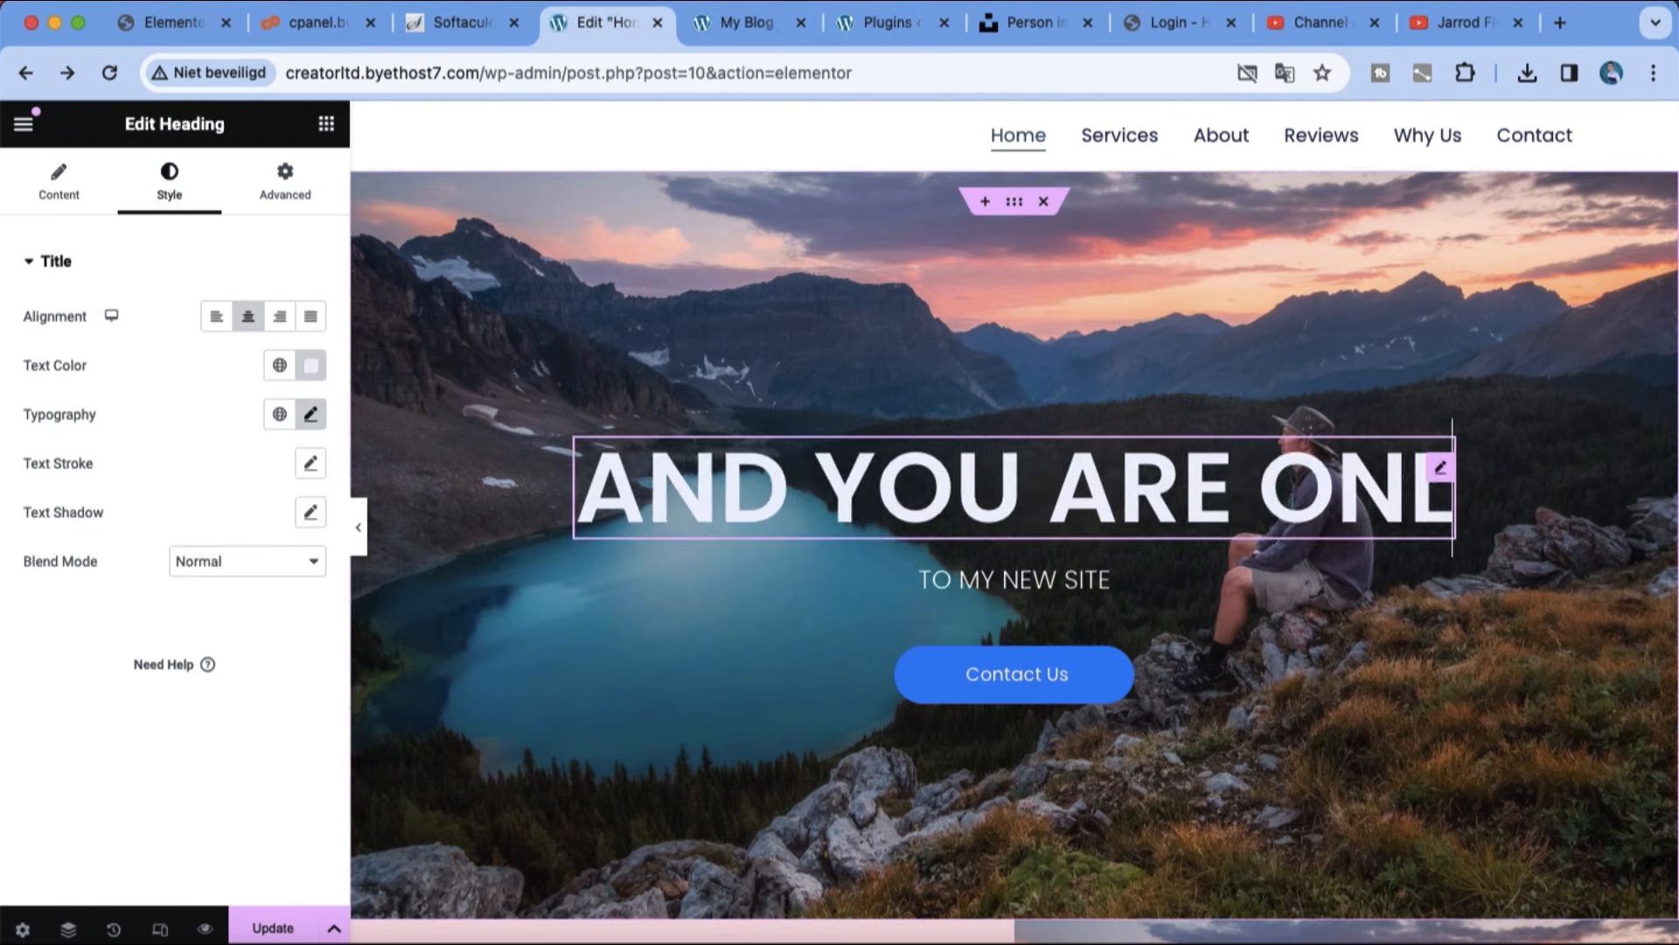
text(INE!)
key(BackSpace)
key(BackSpace)
key(BackSpace)
key(BackSpace)
key(BackSpace)
key(BackSpace)
key(BackSpace)
key(BackSpace)
key(BackSpace)
key(BackSpace)
key(BackSpace)
key(BackSpace)
key(BackSpace)
key(BackSpace)
key(BackSpace)
key(BackSpace)
key(BackSpace)
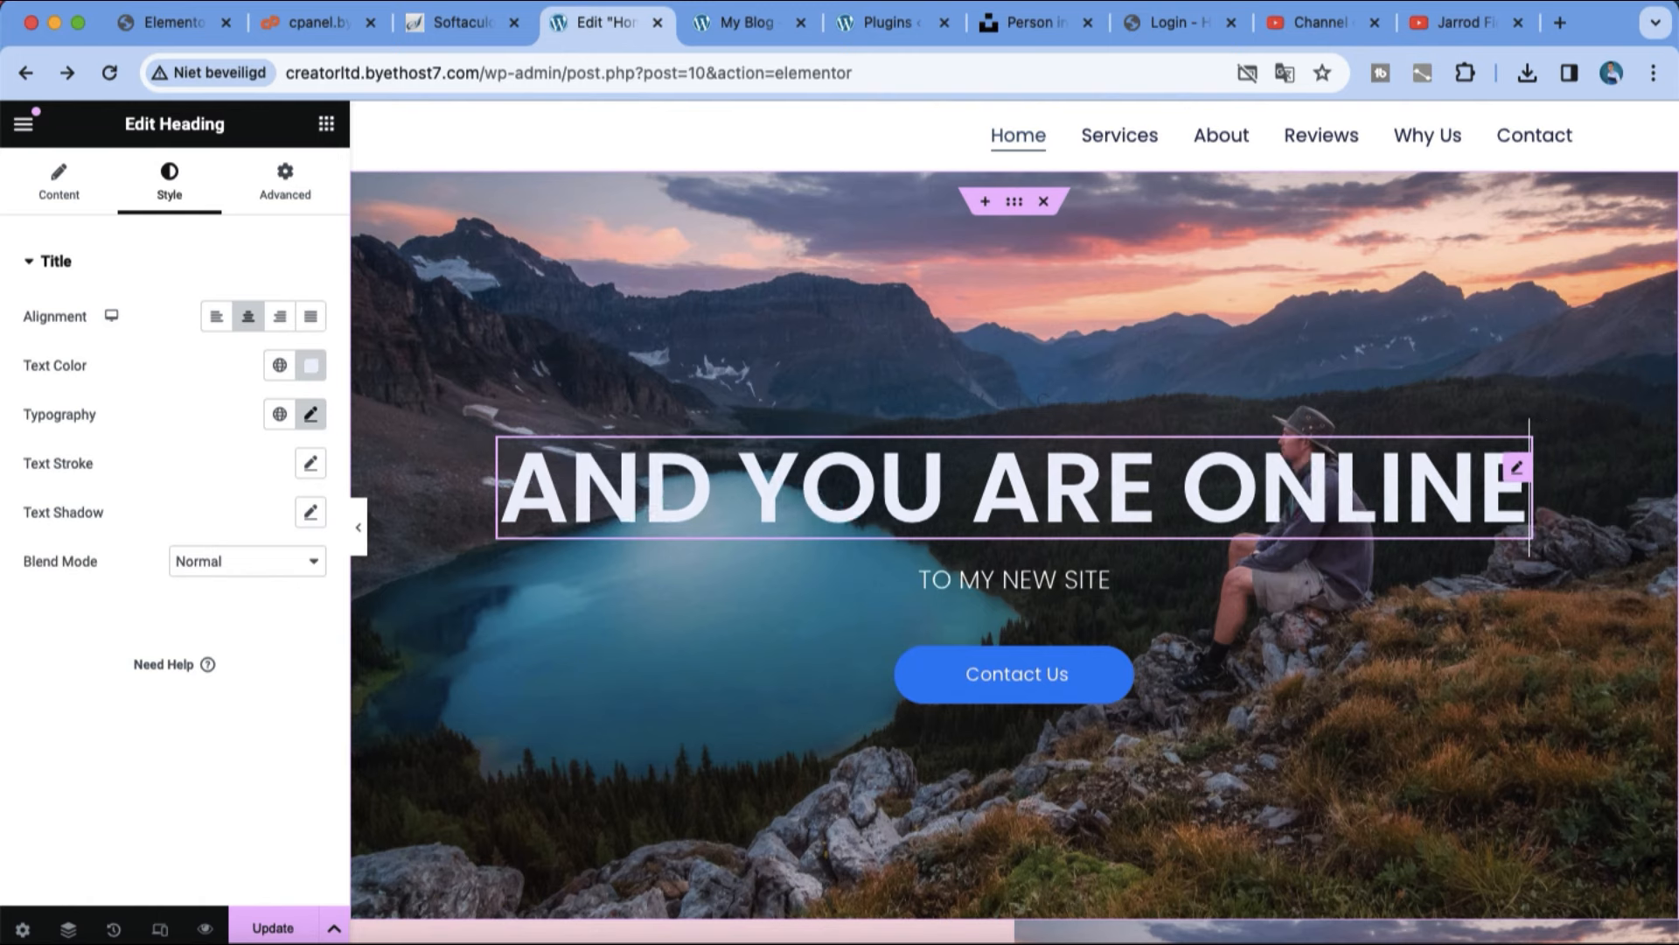
Step: Change the hero heading to "ELEMENTOR" and select the call to action with the mountain lake image below the hero
key(BackSpace)
key(BackSpace)
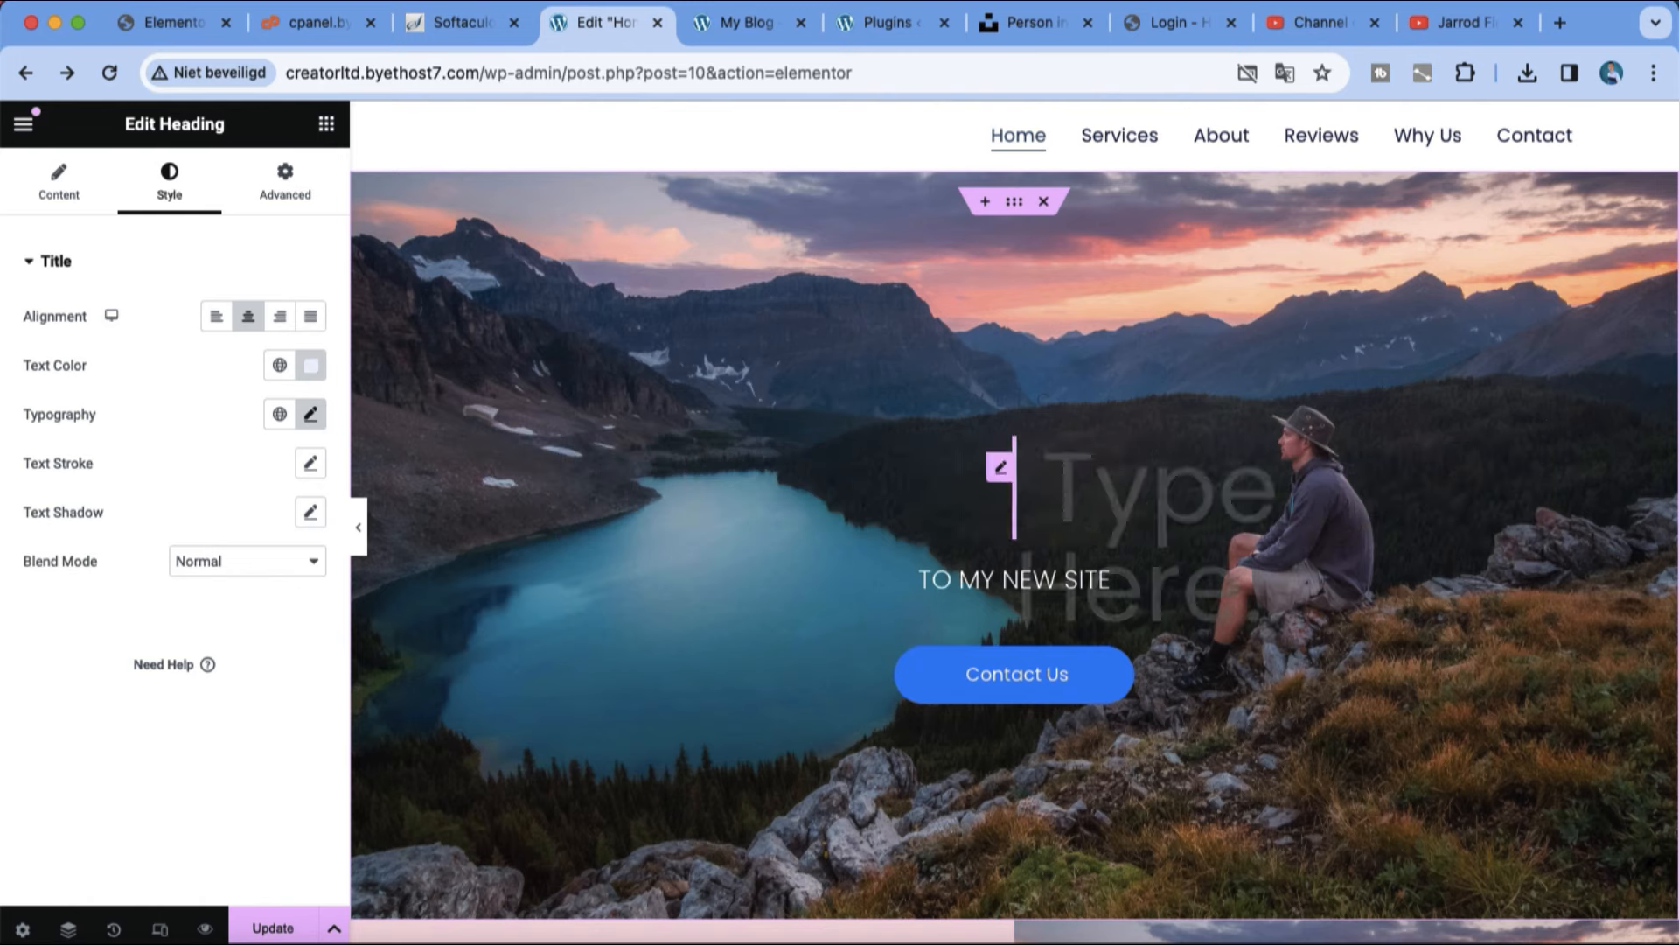
text(ELEMENTOR)
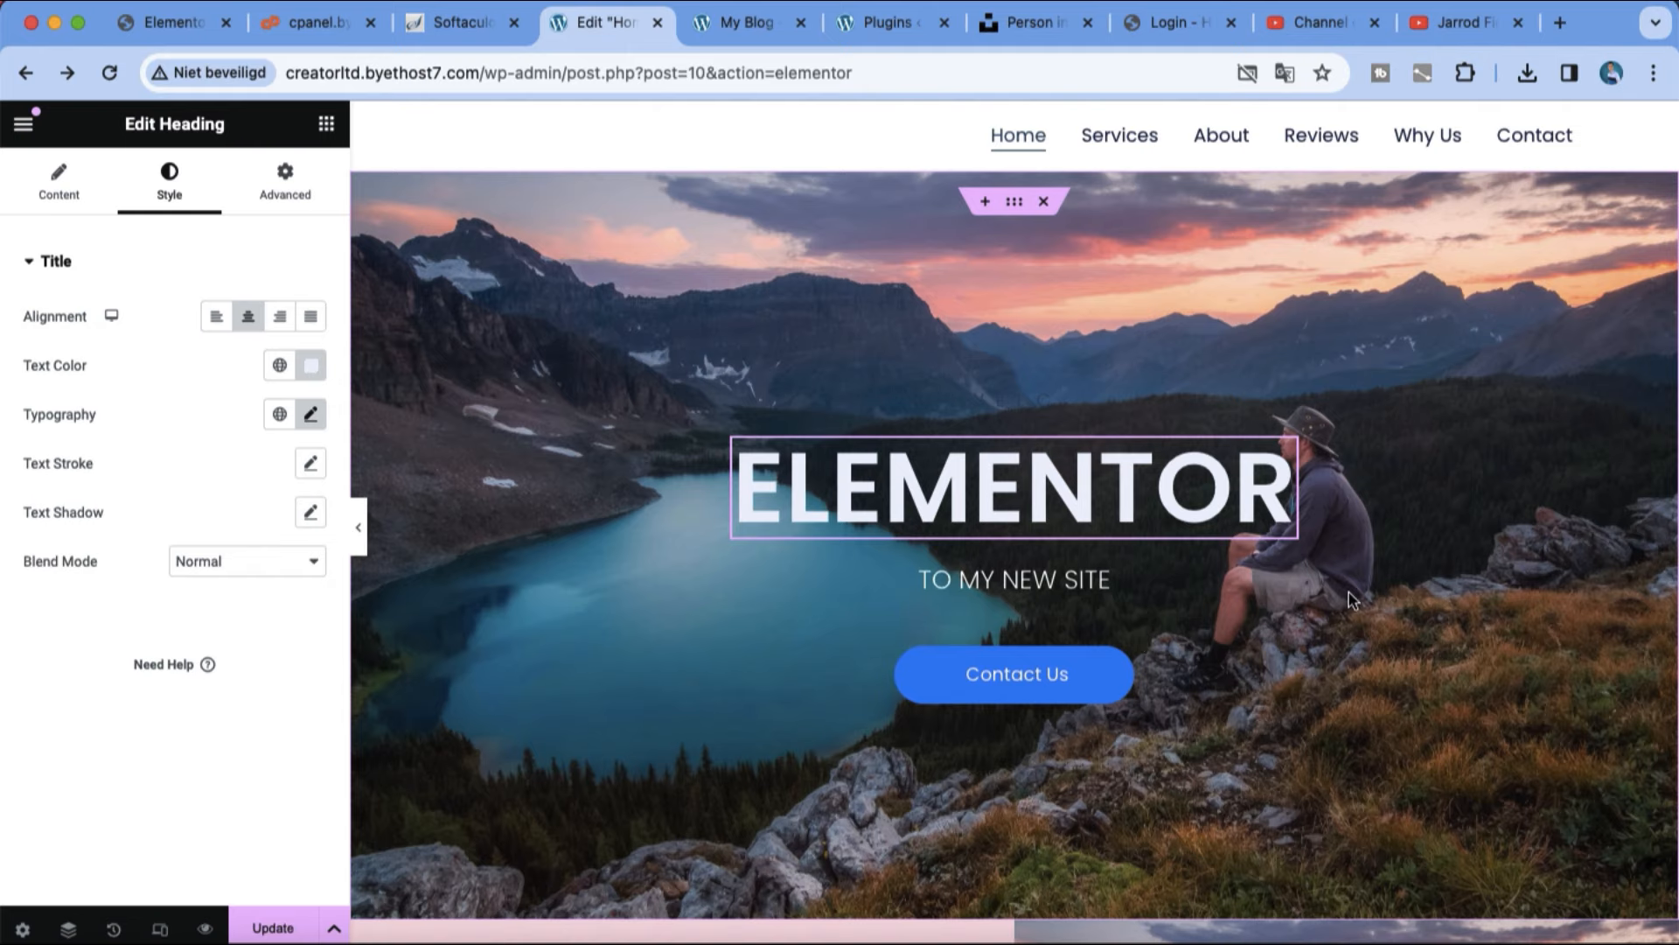
scroll(1350, 584, down, 3)
click(1195, 805)
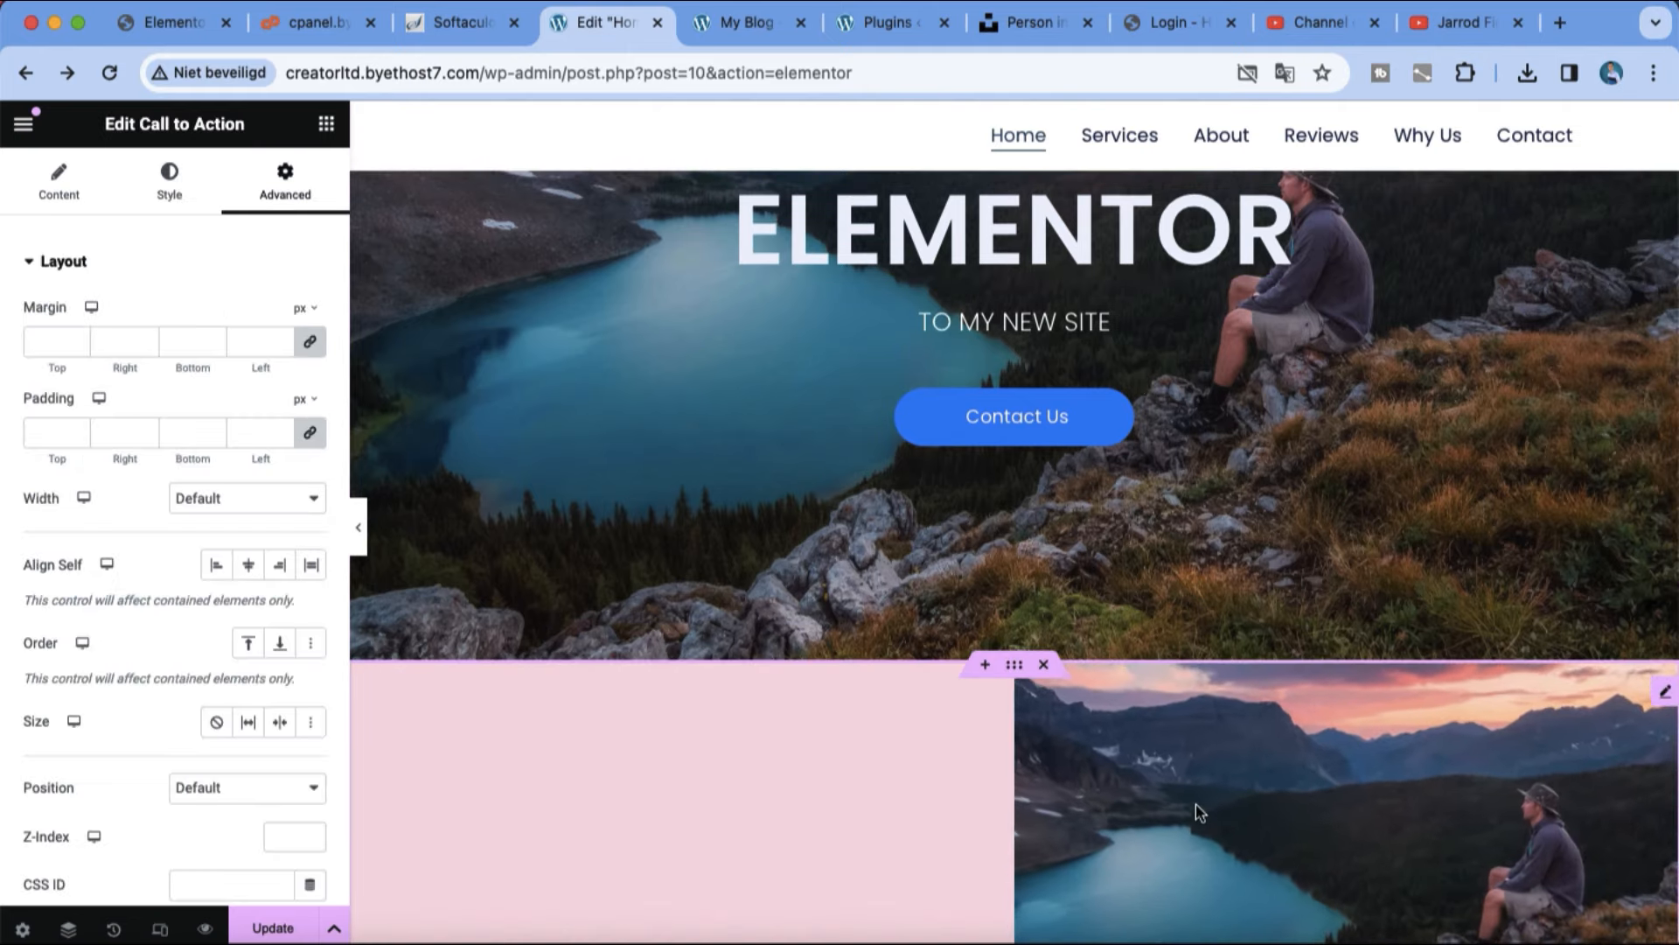
scroll(1194, 805, down, 15)
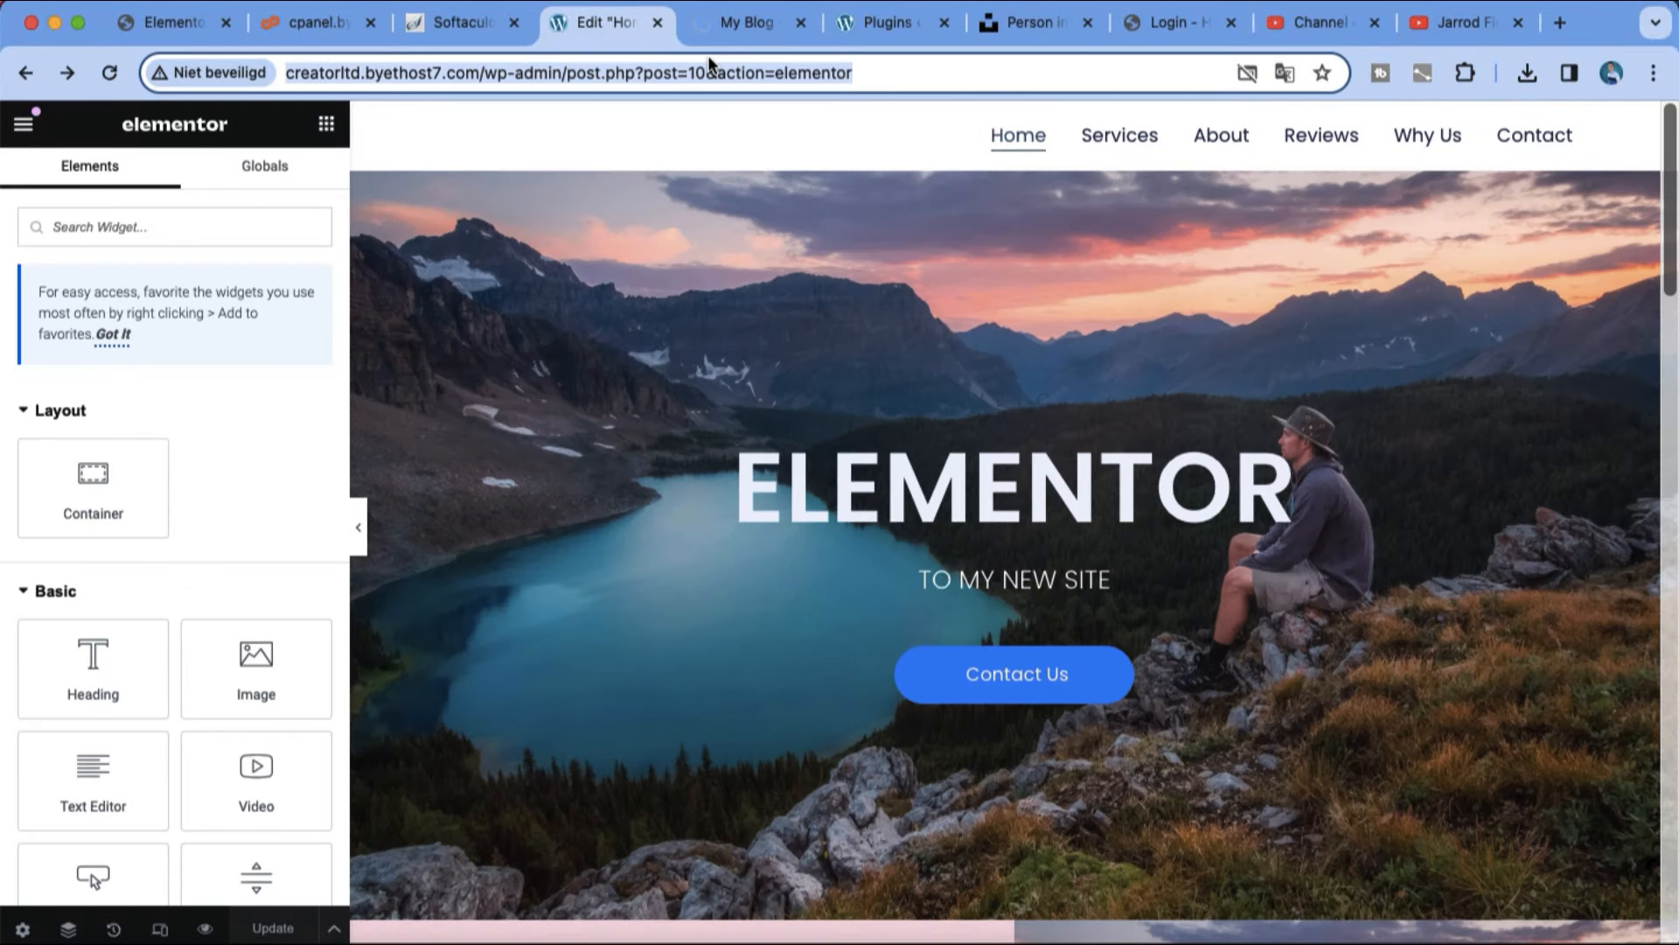
Step: Switch to the page preview and check the header, the hero and the gallery blocks below it
click(710, 31)
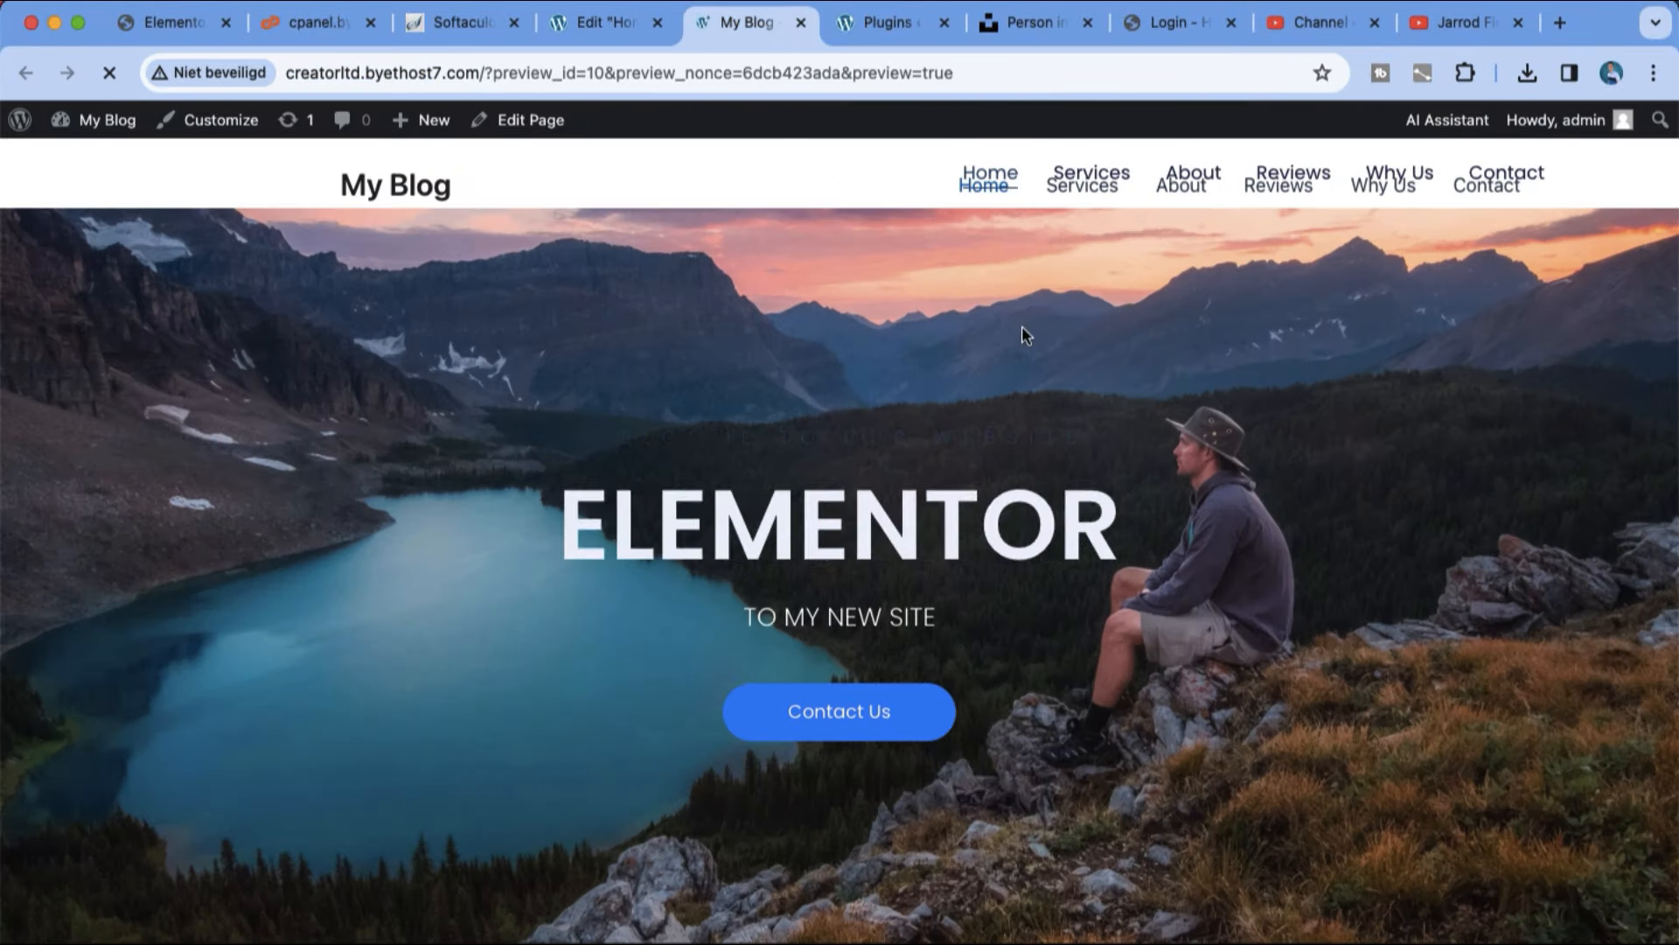
scroll(1021, 325, down, 7)
scroll(1021, 326, down, 3)
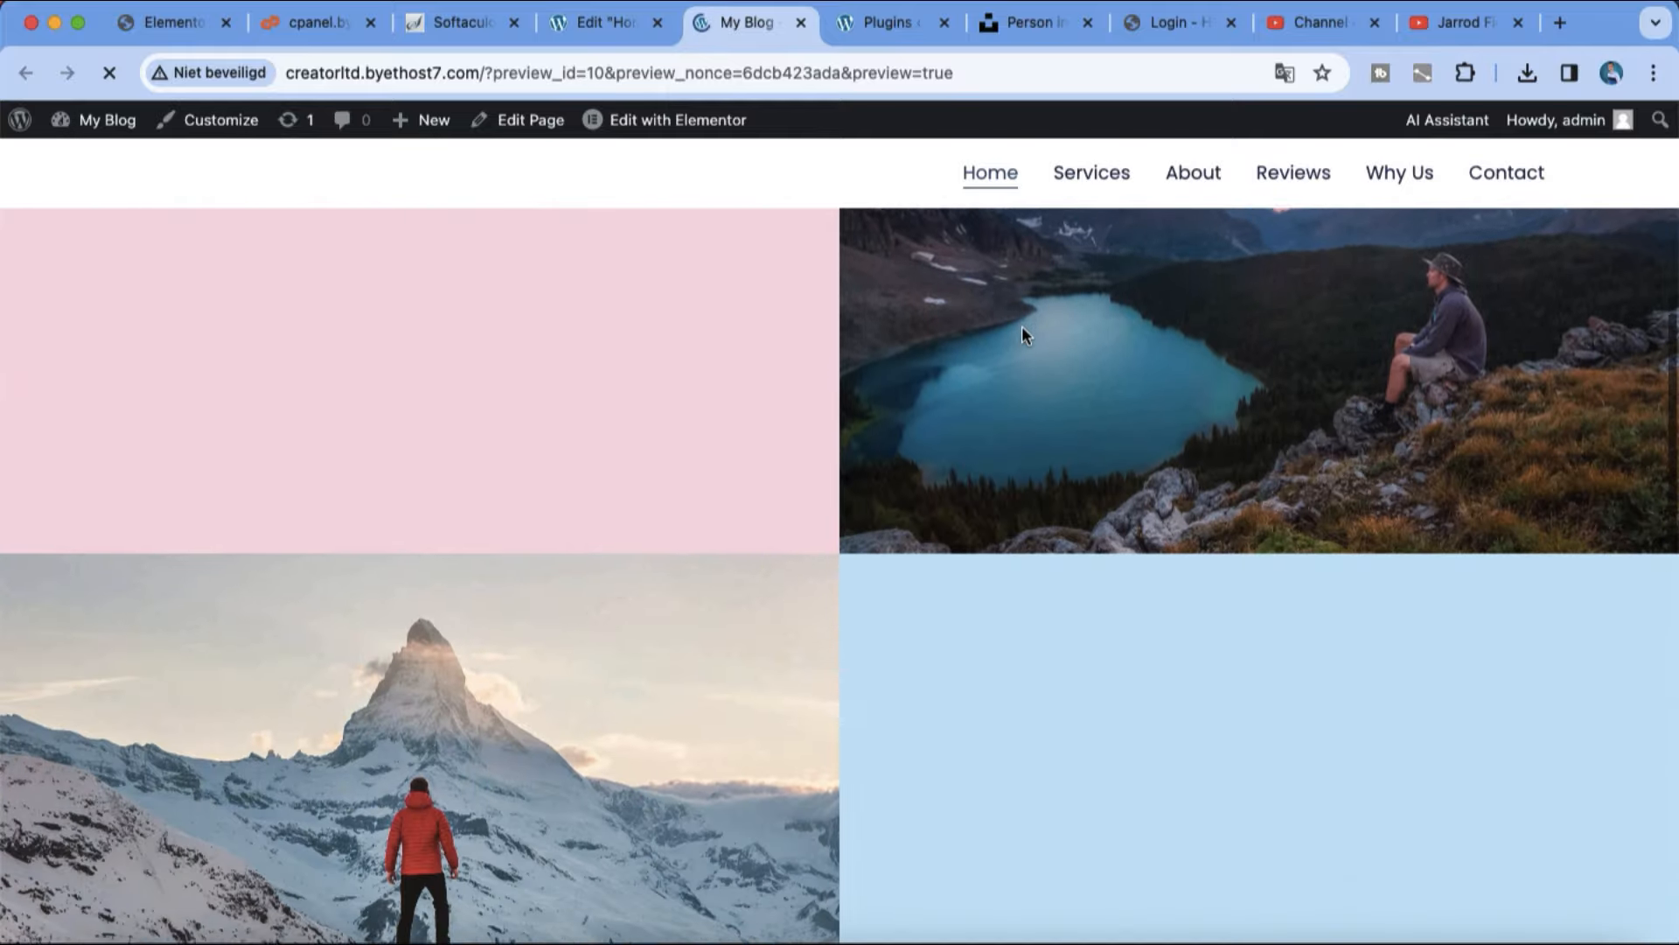
drag(1675, 422, 1676, 193)
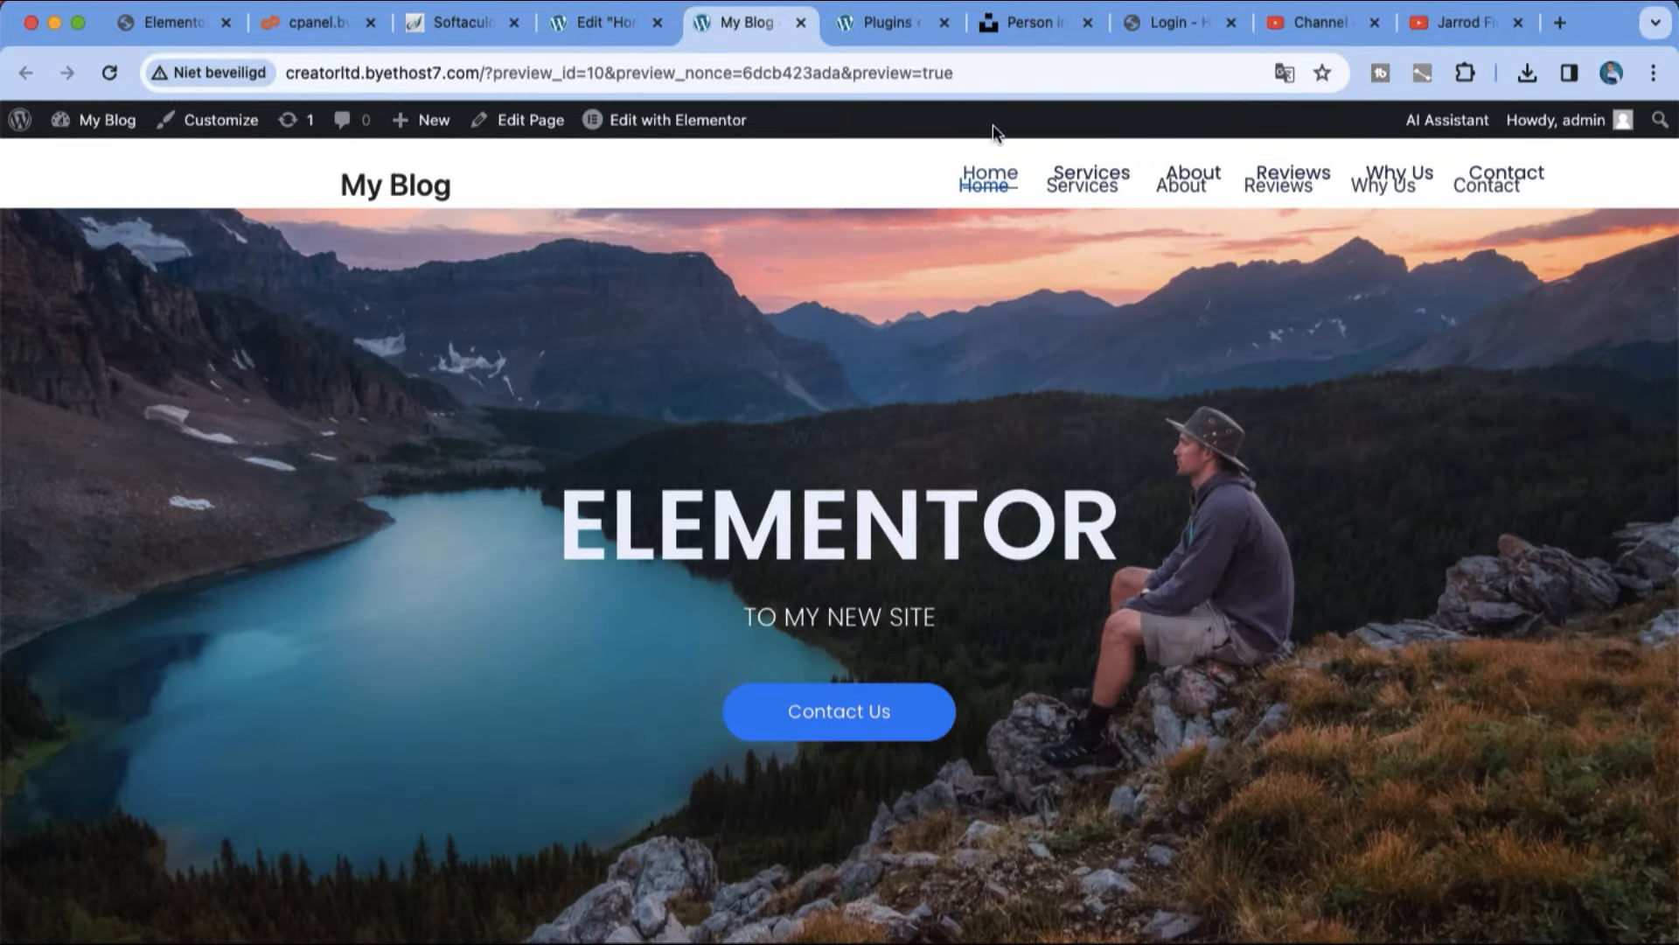
Step: Return to the Elementor editor briefly, reload the page preview and review the hero background and gallery blocks again
click(576, 20)
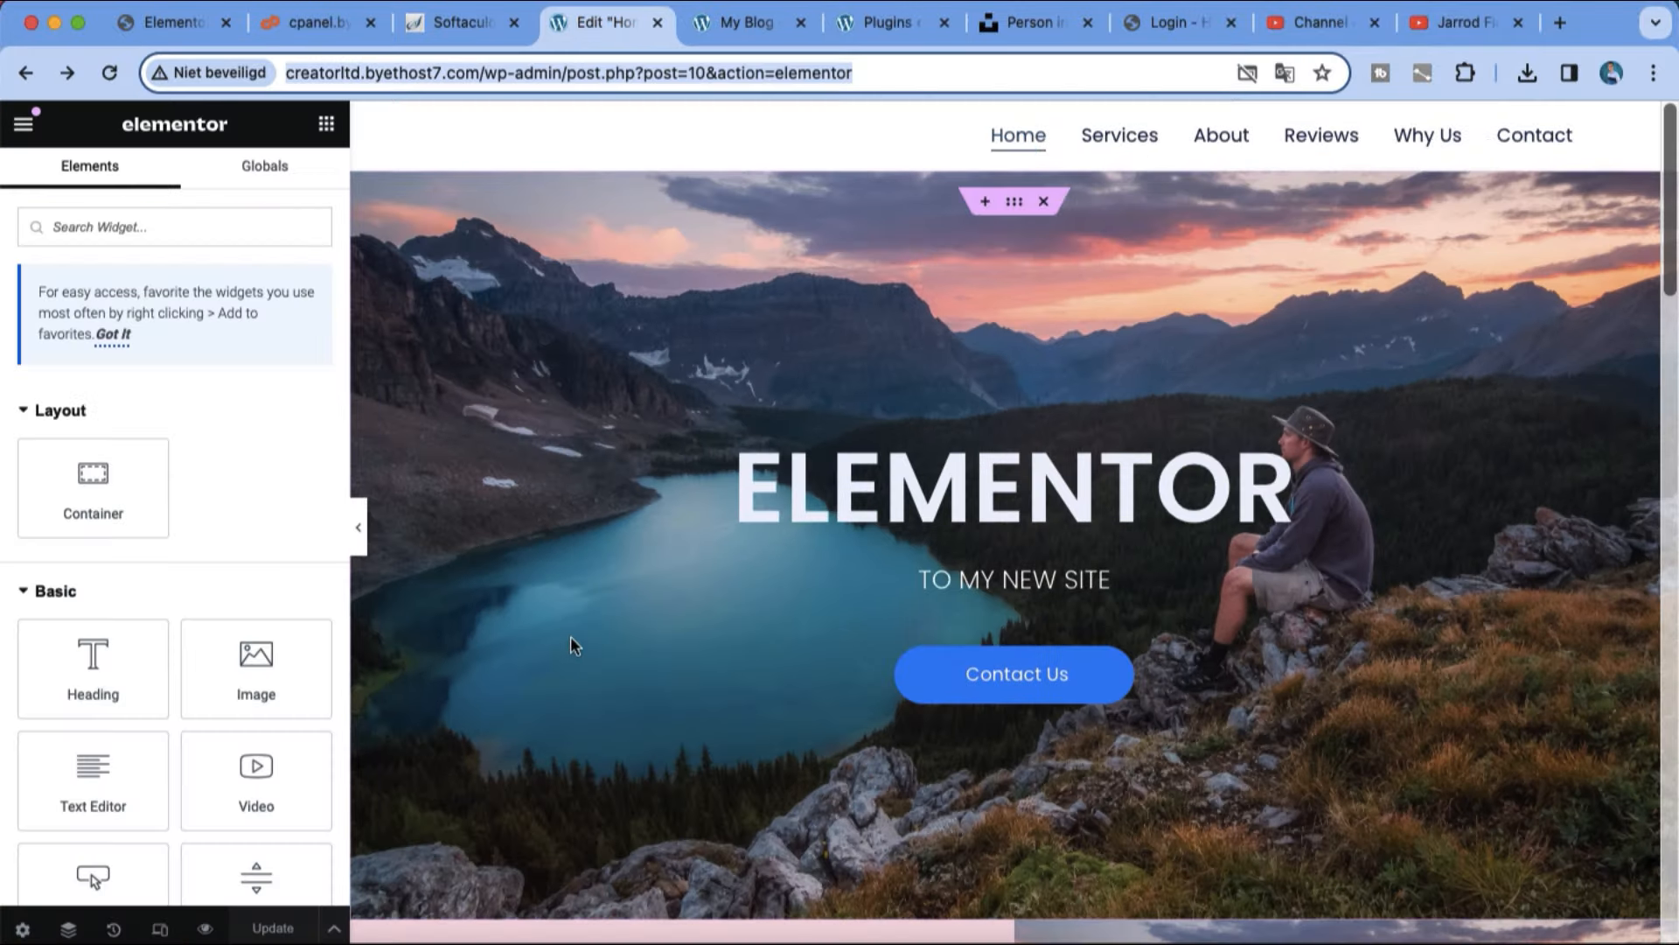
click(571, 637)
click(696, 26)
click(703, 75)
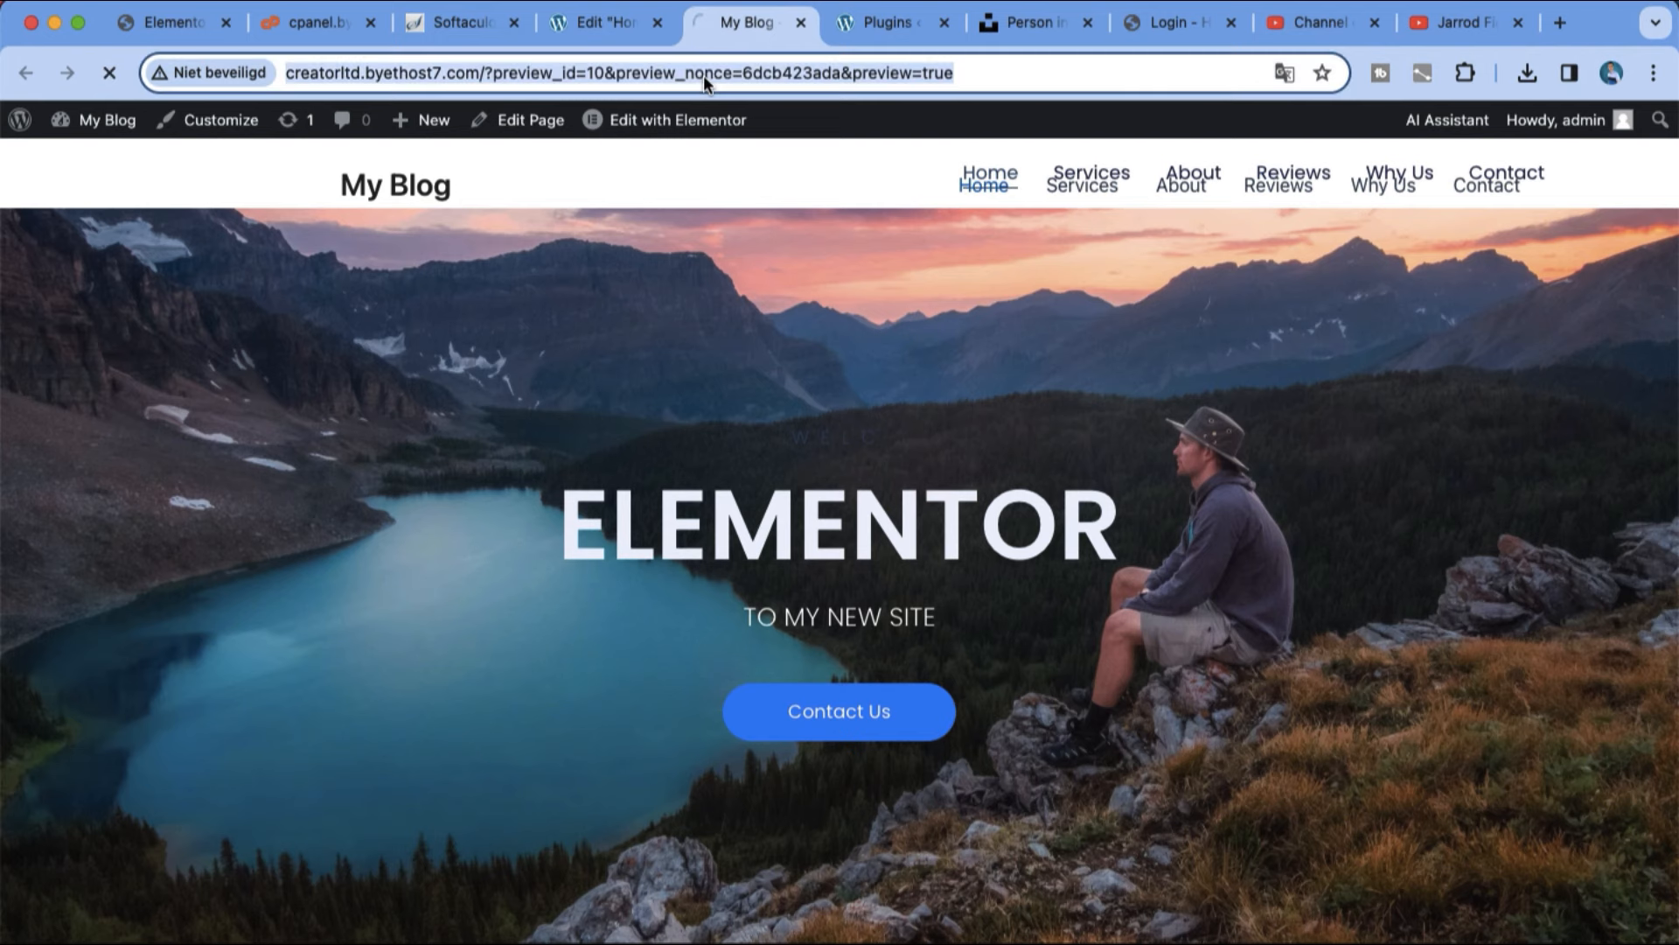
key(Return)
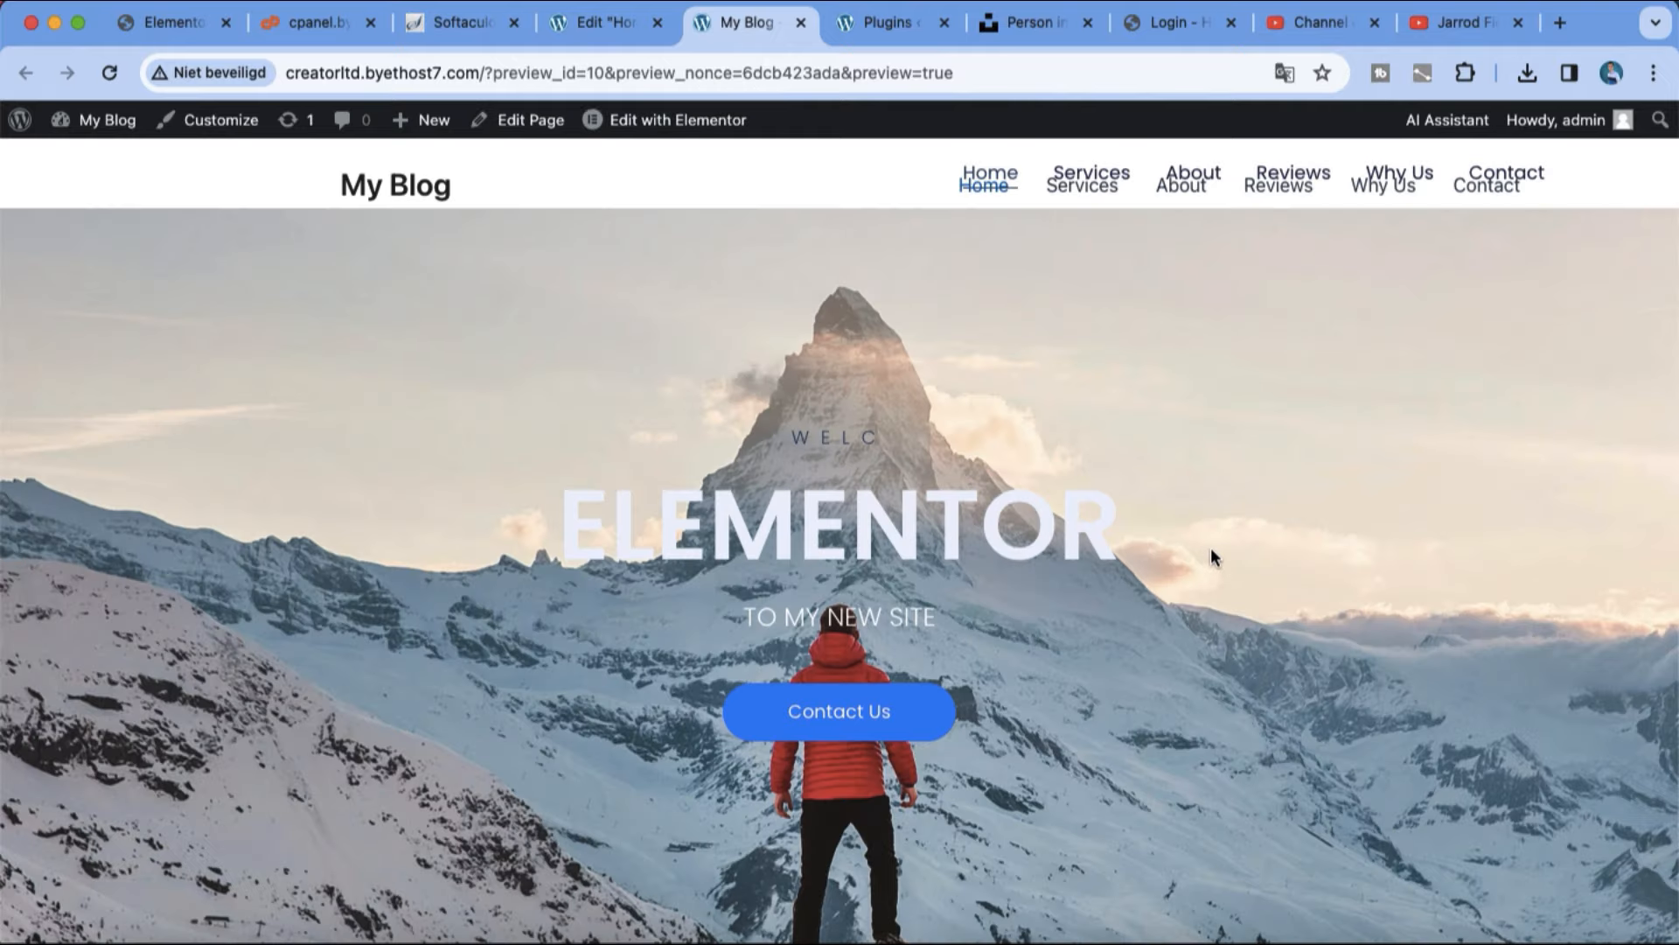
scroll(1211, 556, down, 7)
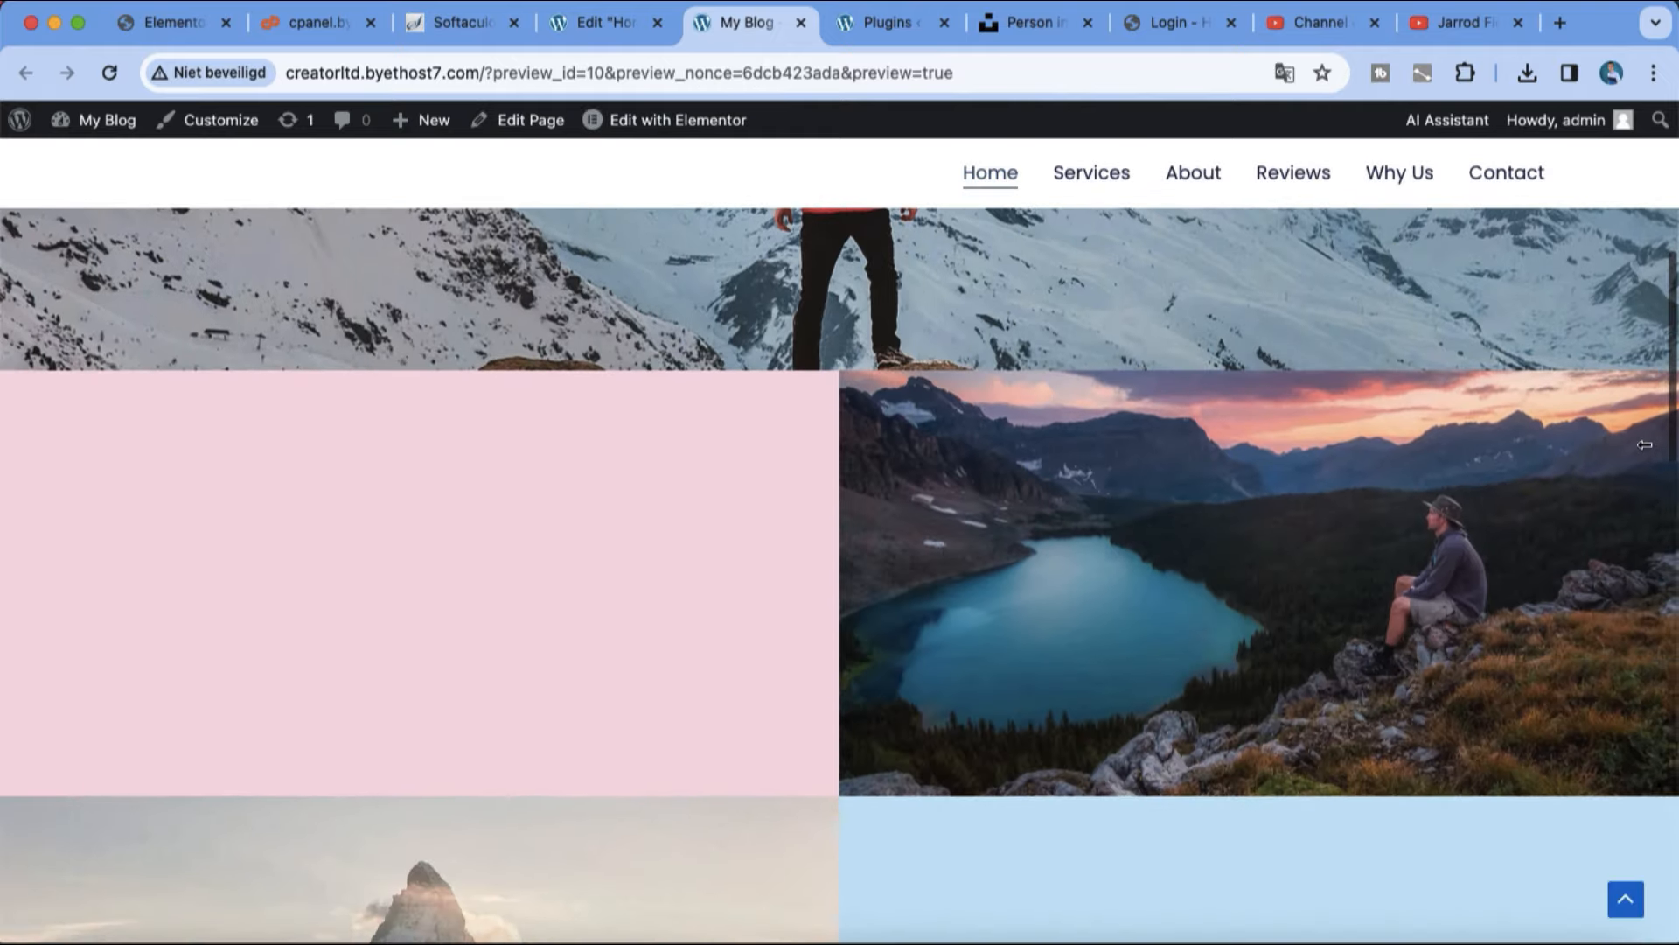